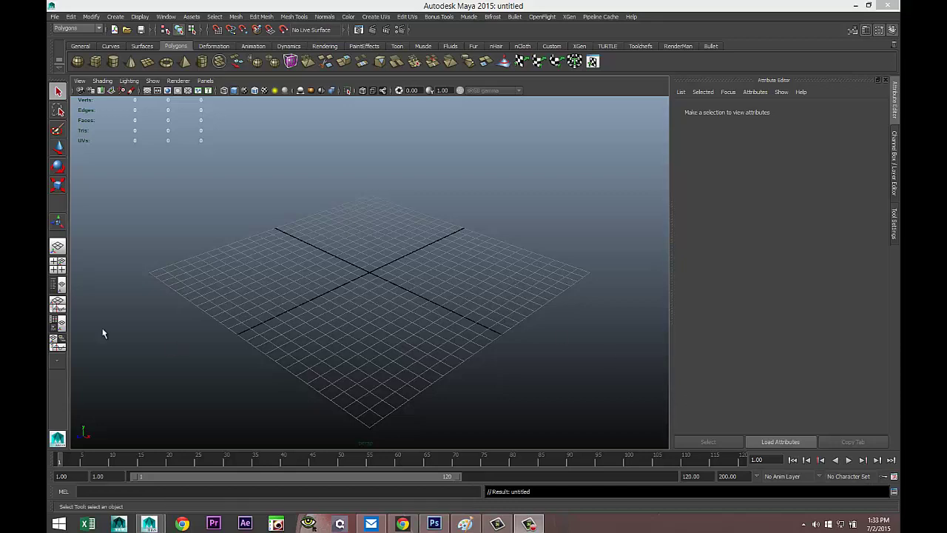
# Step: Import ax.jpg from the Desktop as an image plane in the front view
pyautogui.click(58, 266)
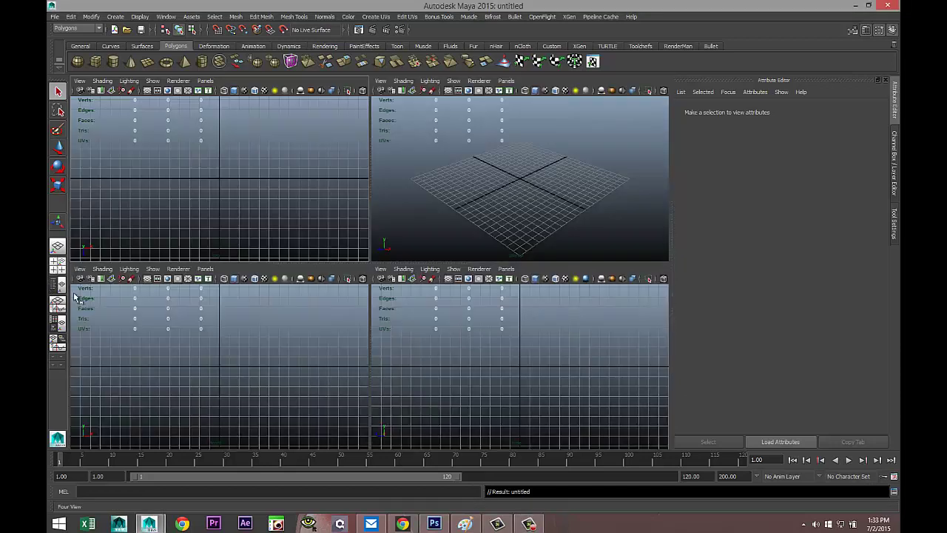
pyautogui.click(80, 269)
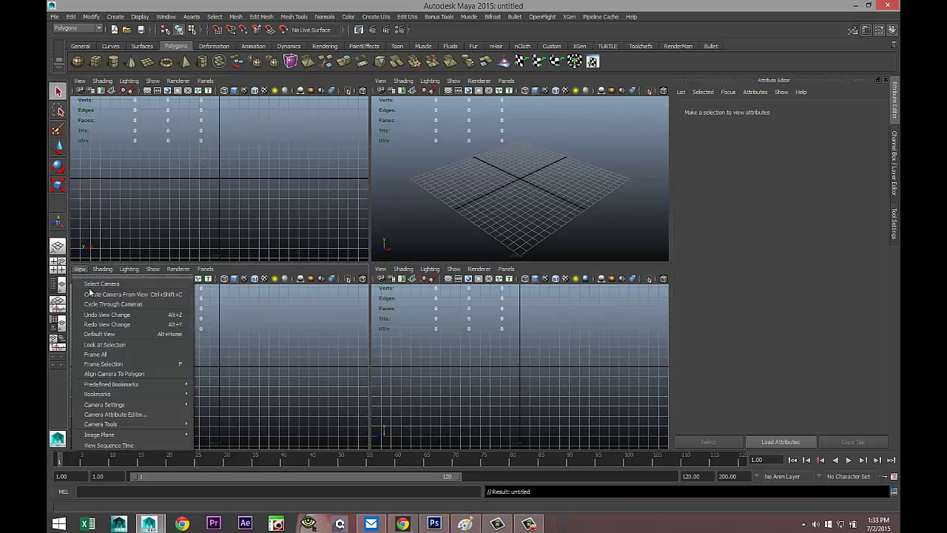
pyautogui.moveTo(181, 437)
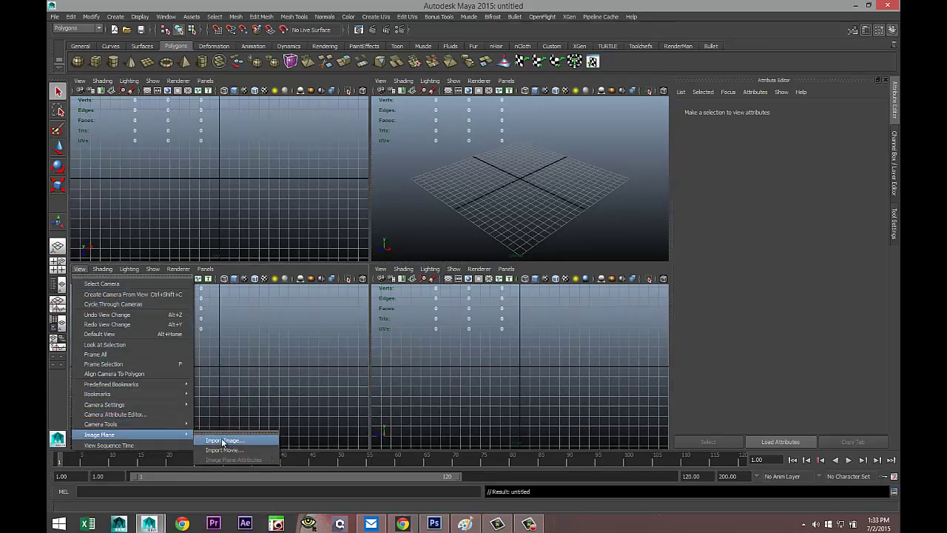
pyautogui.click(223, 442)
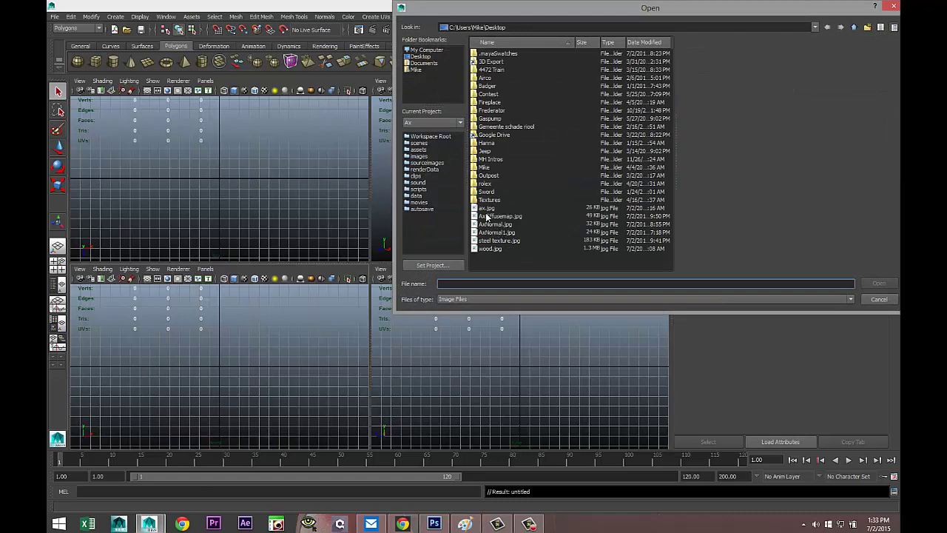
pyautogui.click(487, 209)
pyautogui.click(877, 284)
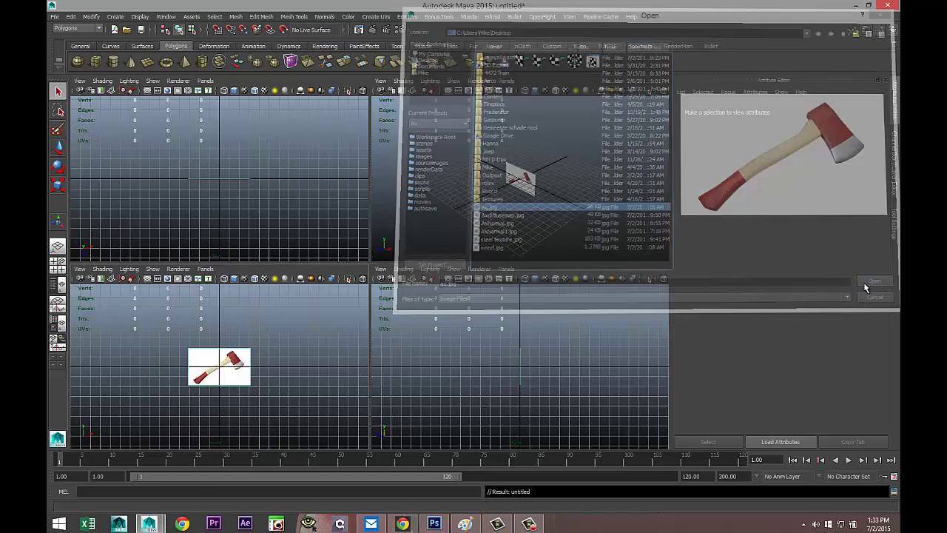
# Step: Scale the axe image plane up uniformly in the perspective view so it spans a large part of the grid
pyautogui.press('space')
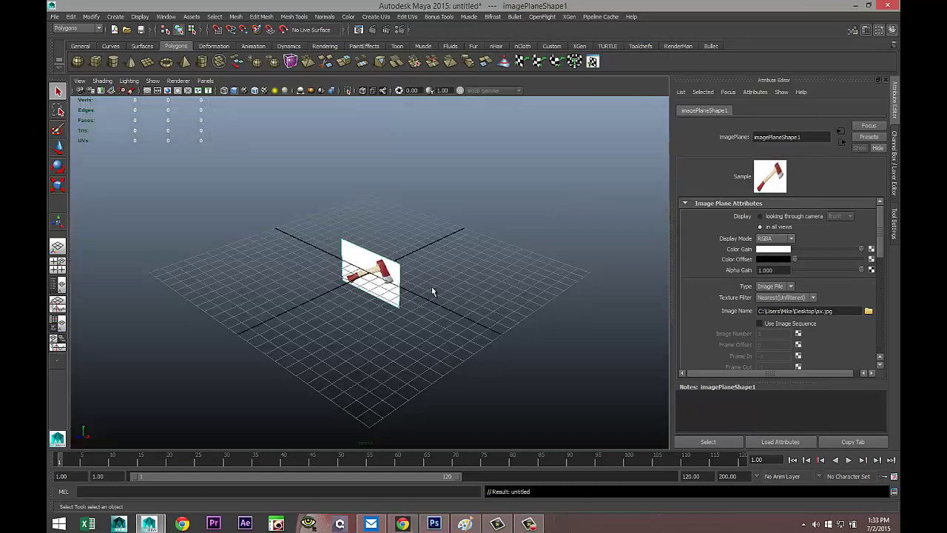
pyautogui.scroll(4, 418, 303)
pyautogui.press('r')
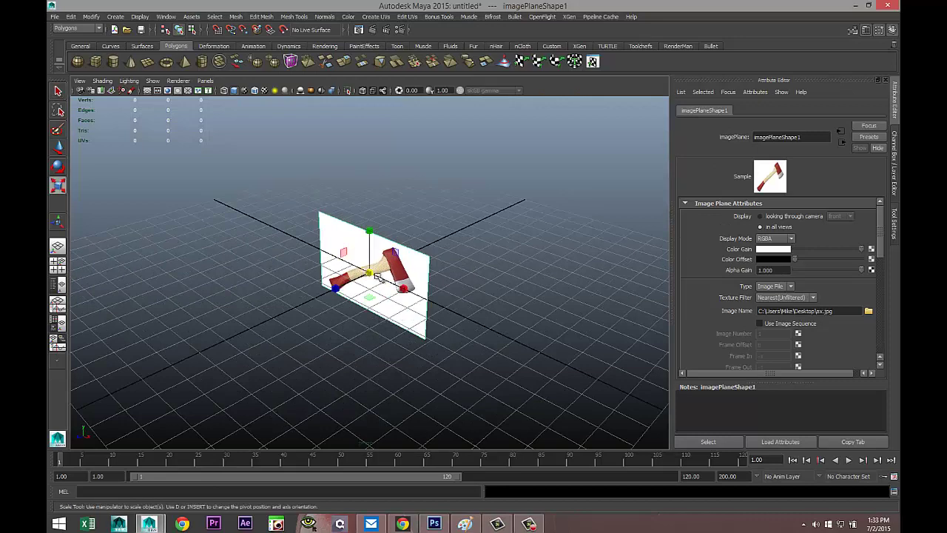
pyautogui.moveTo(378, 276); pyautogui.dragTo(562, 321)
pyautogui.moveTo(419, 334)
pyautogui.keyDown('alt'); pyautogui.mouseDown()
pyautogui.moveTo(400, 317)
pyautogui.moveTo(417, 316)
pyautogui.mouseUp(); pyautogui.keyUp('alt')
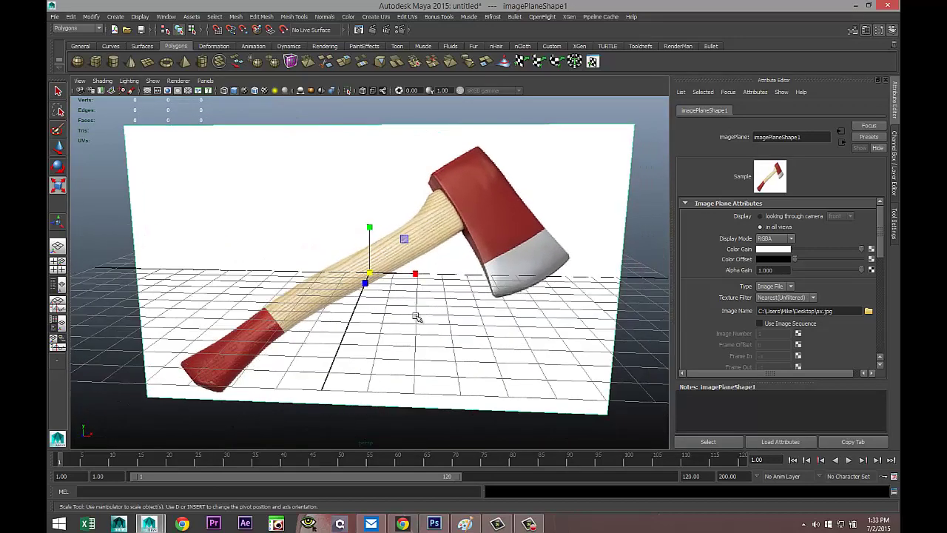
# Step: Rotate the axe image plane so the handle stands upright with the axe head on top
pyautogui.press('e')
pyautogui.moveTo(349, 235); pyautogui.dragTo(329, 272)
pyautogui.keyDown('alt'); pyautogui.moveTo(273, 314); pyautogui.dragTo(303, 330); pyautogui.keyUp('alt')
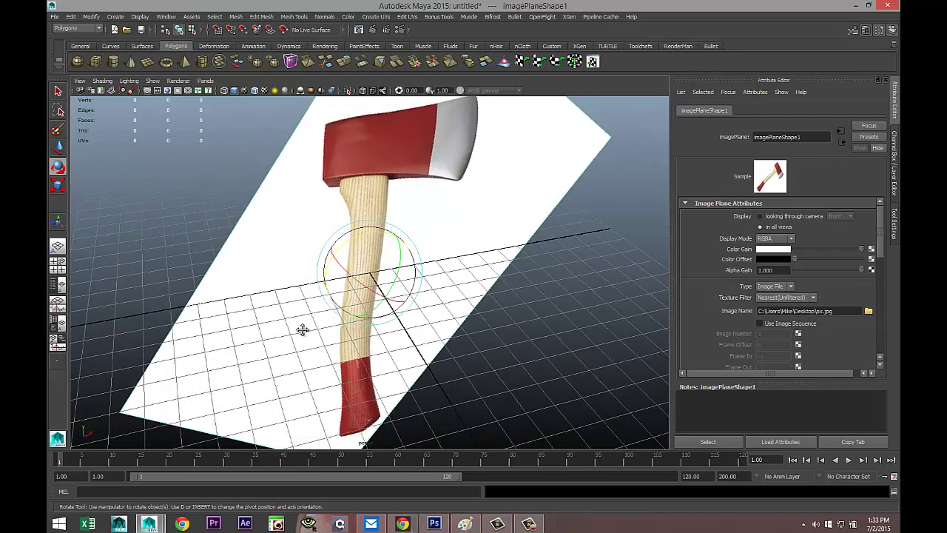
pyautogui.keyDown('alt'); pyautogui.moveTo(302, 330); pyautogui.dragTo(269, 301, button='middle'); pyautogui.keyUp('alt')
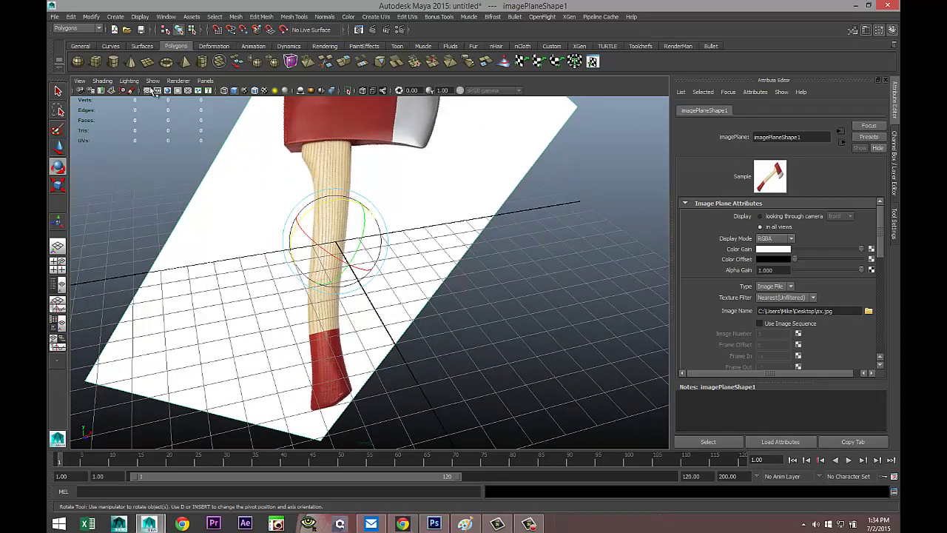
# Step: Create a polygon cylinder in front of the image, radius about 1.9 and height about 7.2, with 10 axis and 0 cap subdivisions
pyautogui.click(112, 61)
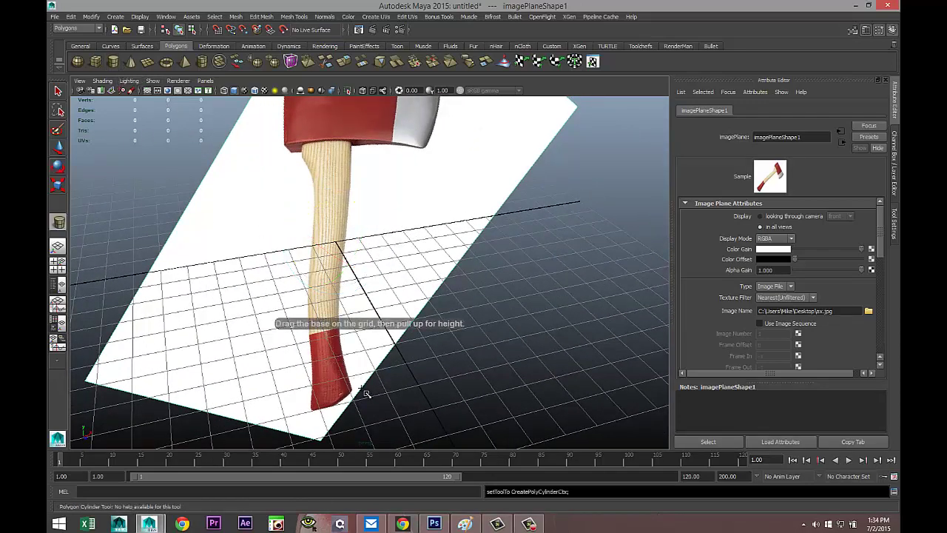
pyautogui.moveTo(362, 389); pyautogui.dragTo(368, 142)
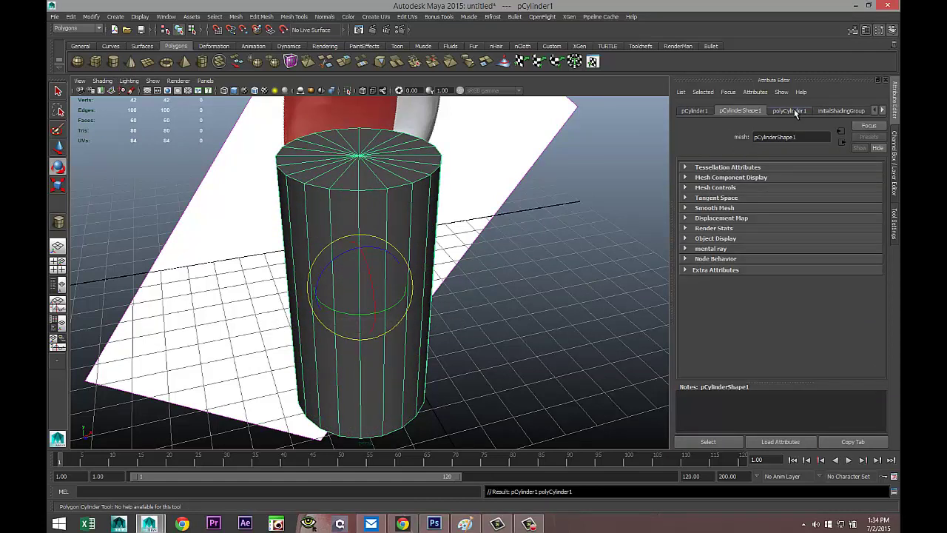
pyautogui.click(794, 111)
pyautogui.moveTo(729, 200); pyautogui.dragTo(664, 199)
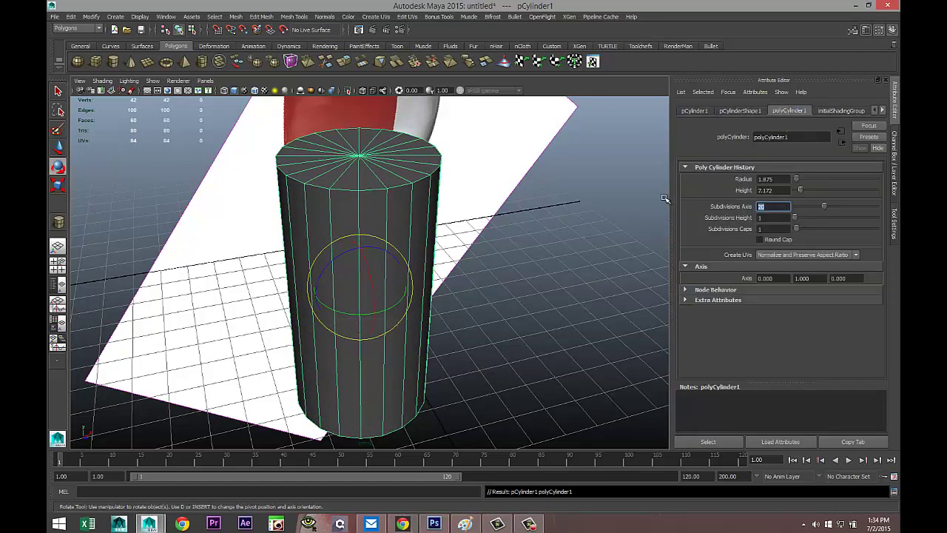
pyautogui.write('10')
pyautogui.press('Return')
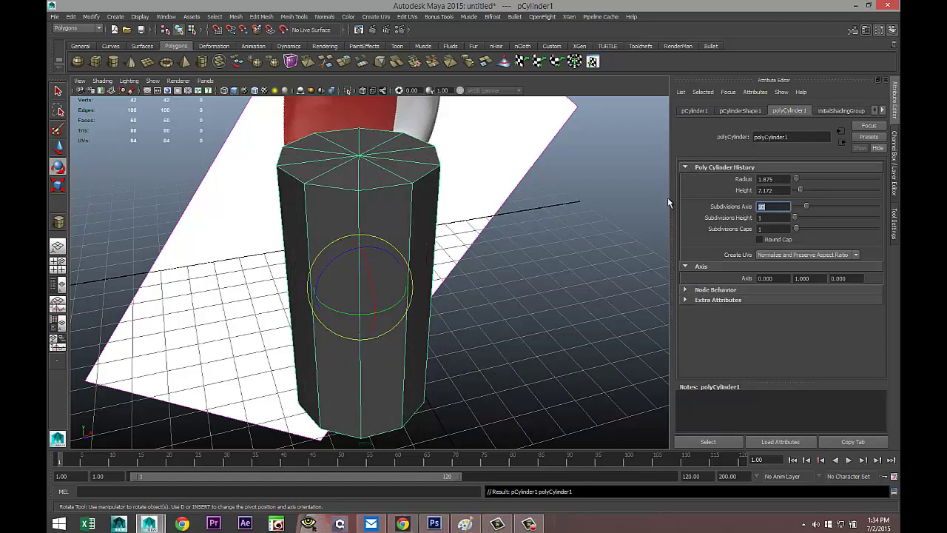
pyautogui.click(762, 230)
pyautogui.write('0')
pyautogui.press('Return')
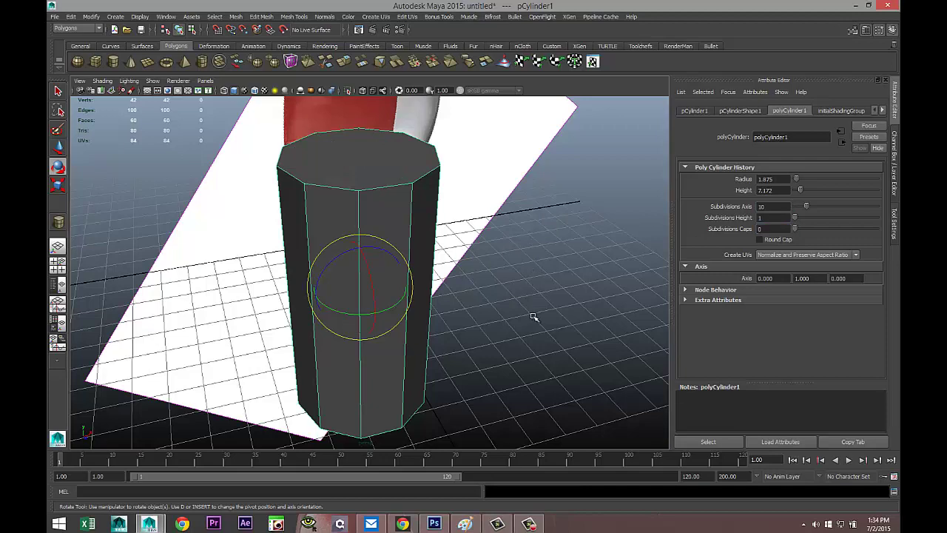
# Step: Flatten the cylinder along its height into a short, wide disc
pyautogui.click(533, 316)
pyautogui.click(363, 265)
pyautogui.press('r')
pyautogui.moveTo(360, 250); pyautogui.dragTo(111, 248)
# Step: Move the cylinder over the middle of the wooden handle in the front view
pyautogui.click(62, 266)
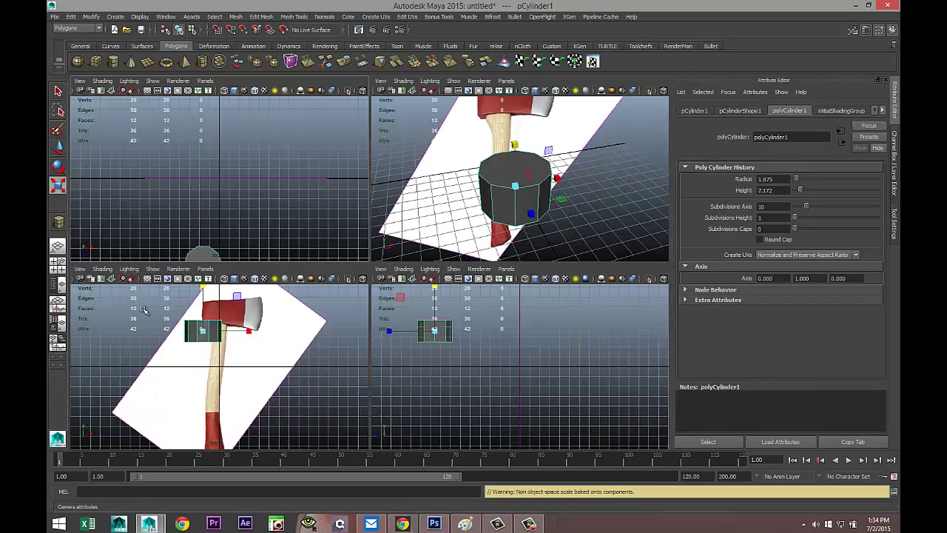
pyautogui.press('space')
pyautogui.press('w')
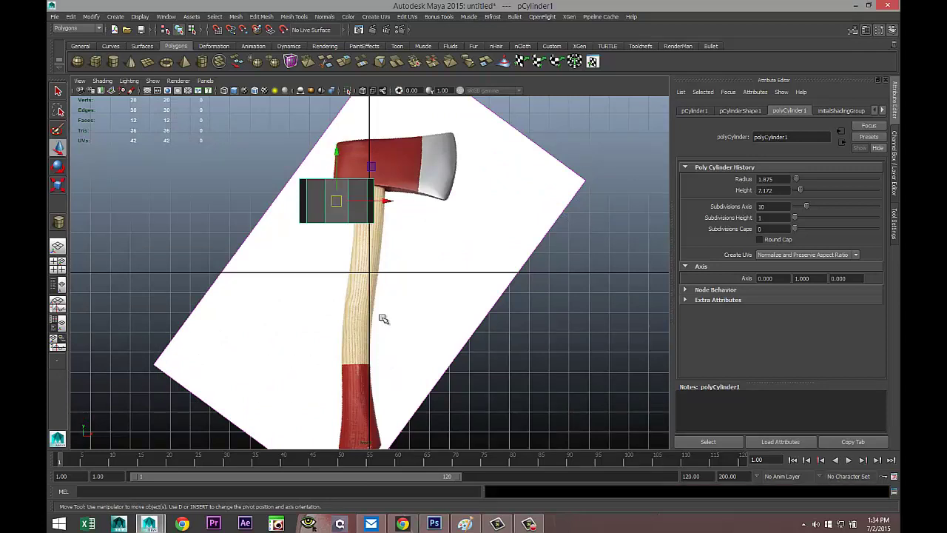
pyautogui.moveTo(335, 210); pyautogui.dragTo(359, 307)
# Step: Scale the cylinder down uniformly to match the width of the wooden handle
pyautogui.press('f')
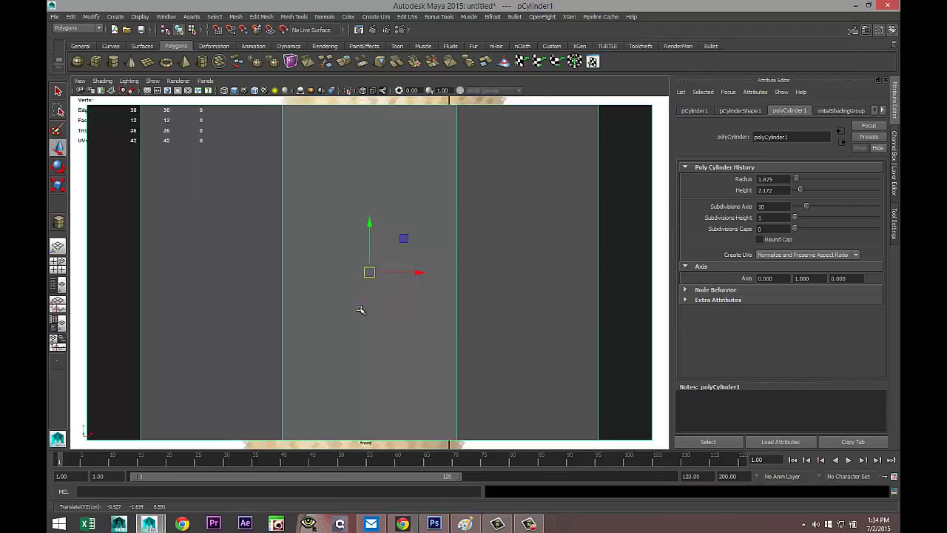
pyautogui.press('r')
pyautogui.moveTo(367, 272); pyautogui.dragTo(110, 326)
pyautogui.scroll(-10, 120, 329)
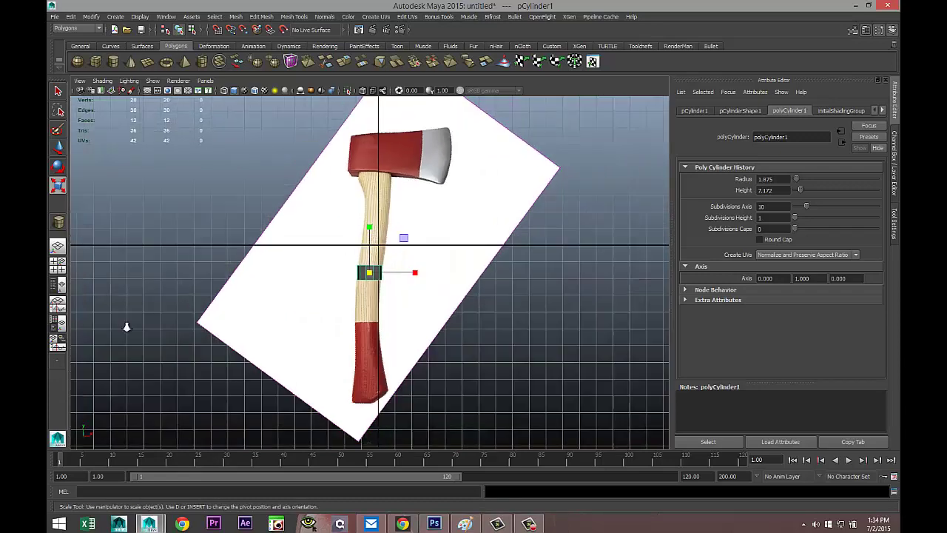
pyautogui.scroll(4, 127, 328)
# Step: Extrude the cylinder's top face straight upward in the perspective view
pyautogui.click(60, 268)
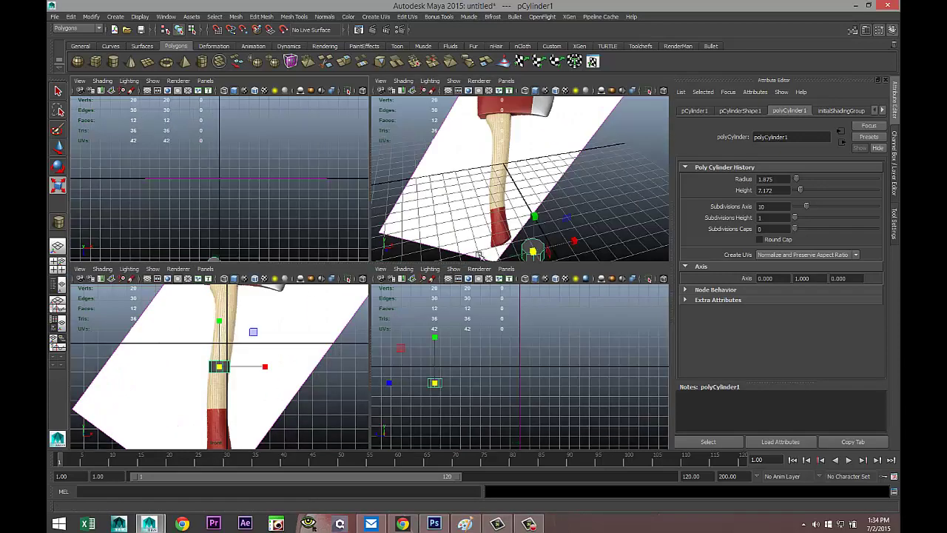
pyautogui.press('space')
pyautogui.moveTo(398, 400); pyautogui.dragTo(398, 305, button='right')
pyautogui.click(397, 406)
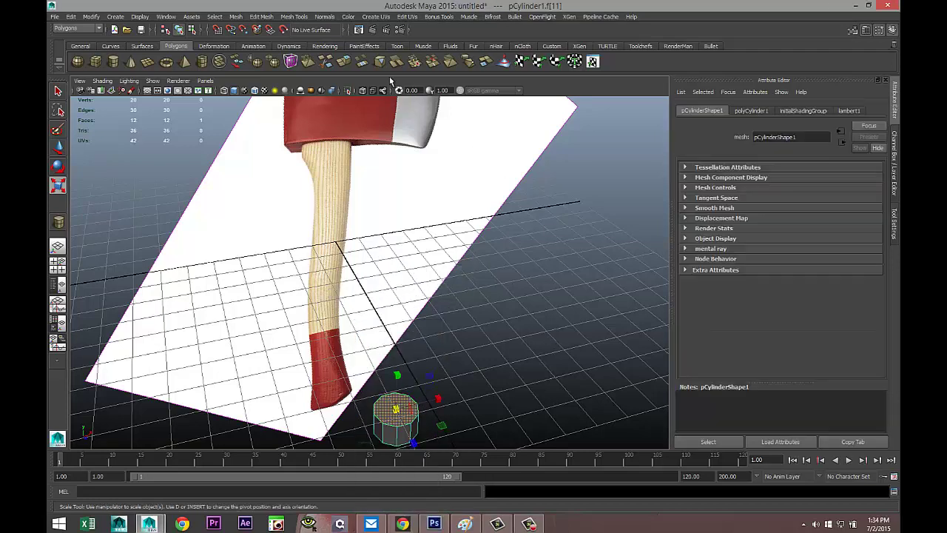
pyautogui.click(262, 16)
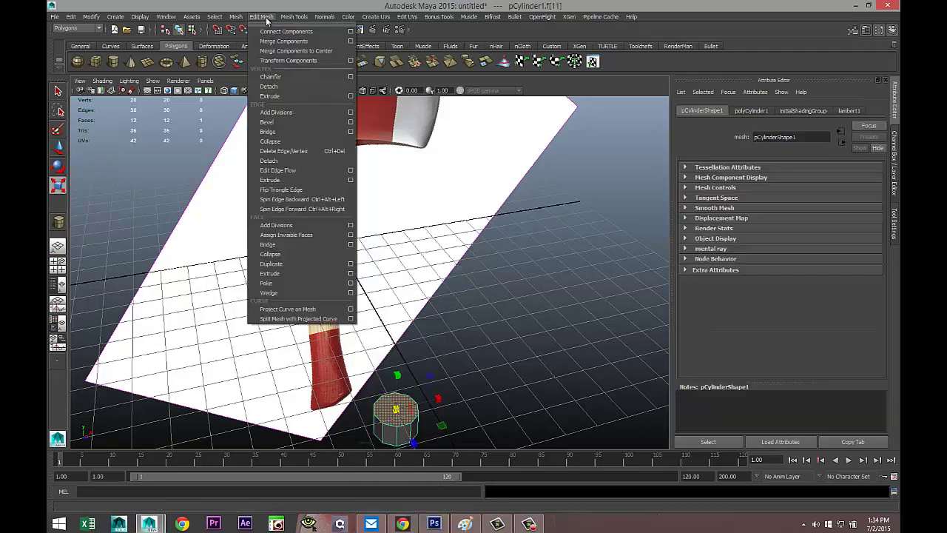
pyautogui.click(293, 275)
pyautogui.press('w')
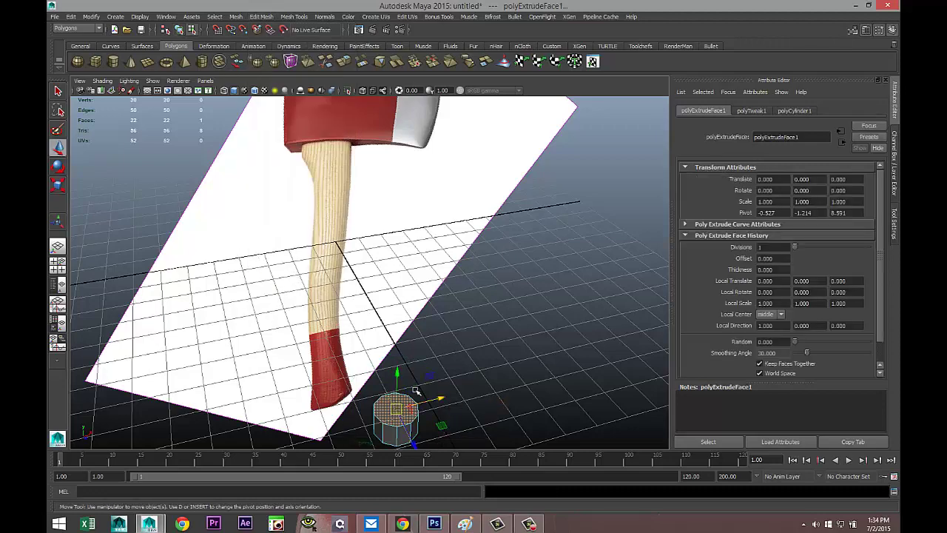
pyautogui.moveTo(400, 375); pyautogui.dragTo(399, 342)
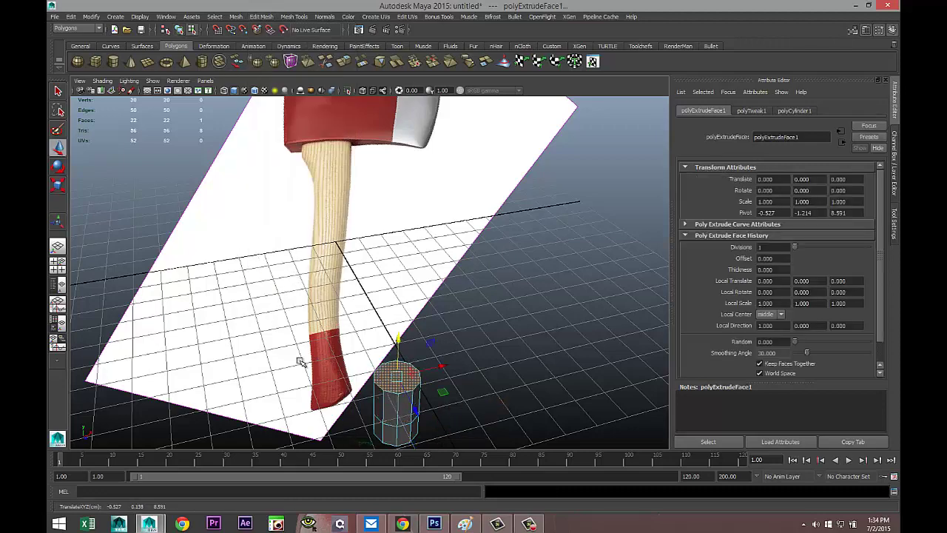
# Step: Lower the extruded top face slightly in the front view to shorten the new handle section
pyautogui.click(59, 266)
pyautogui.press('space')
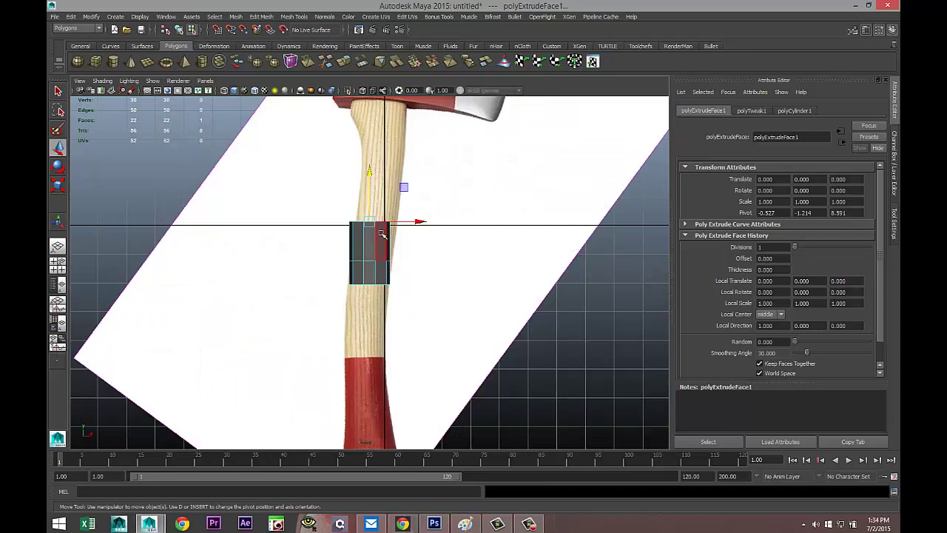
pyautogui.moveTo(370, 170); pyautogui.dragTo(373, 194)
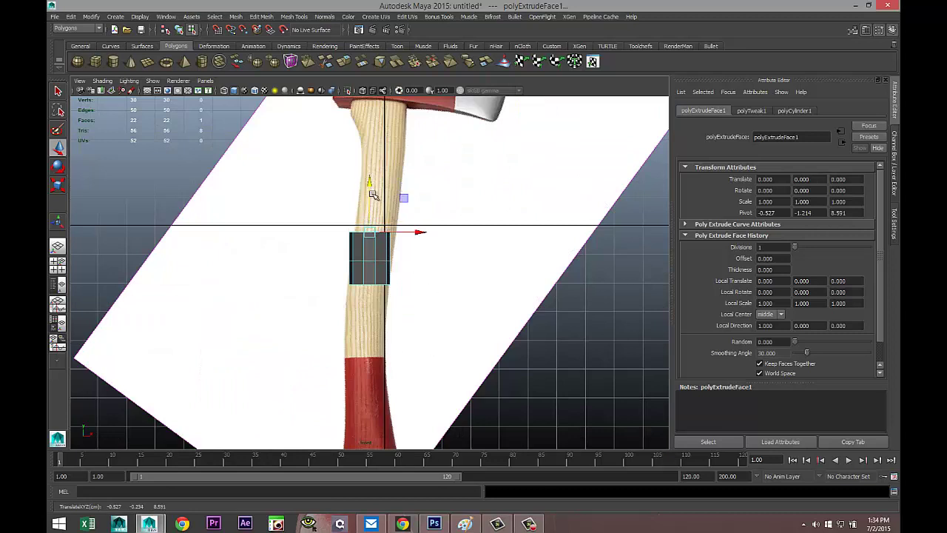
pyautogui.scroll(2, 400, 253)
pyautogui.keyDown('alt'); pyautogui.moveTo(444, 269); pyautogui.dragTo(465, 338, button='middle'); pyautogui.keyUp('alt')
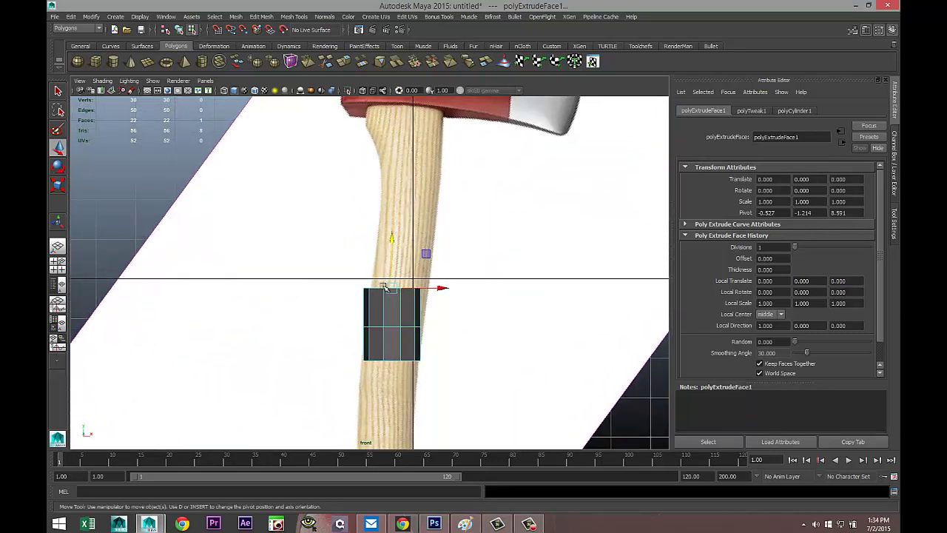
# Step: Align the top face with the handle and extrude it three more times upward, shifting each section to follow the handle's curve
pyautogui.moveTo(383, 287); pyautogui.dragTo(413, 180)
pyautogui.hotkey('ctrl', 'e')
pyautogui.press('w')
pyautogui.hotkey('ctrl', 'e')
pyautogui.press('w')
pyautogui.hotkey('ctrl', 'e')
pyautogui.press('w')
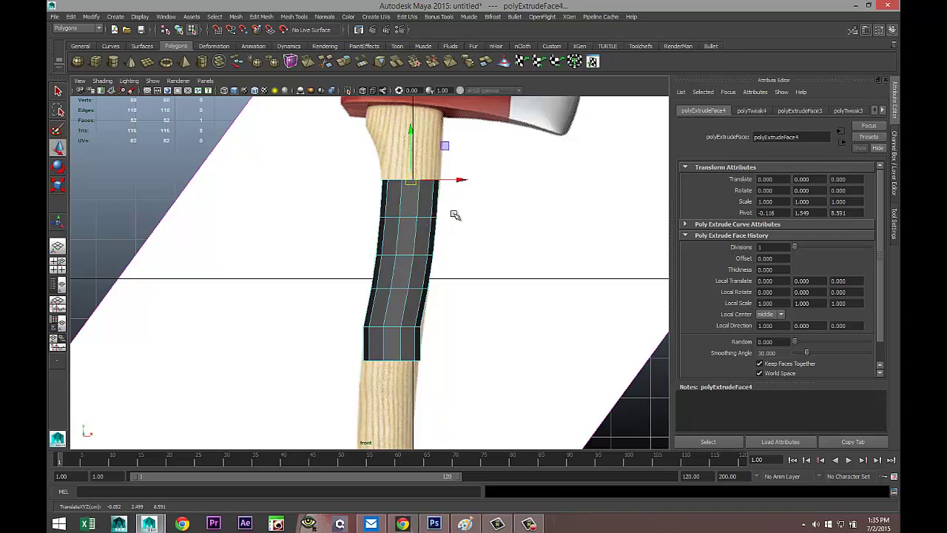
# Step: Extrude the top face twice more along the handle up to the underside of the axe head
pyautogui.hotkey('ctrl', 'e')
pyautogui.press('w')
pyautogui.moveTo(411, 181); pyautogui.dragTo(411, 151)
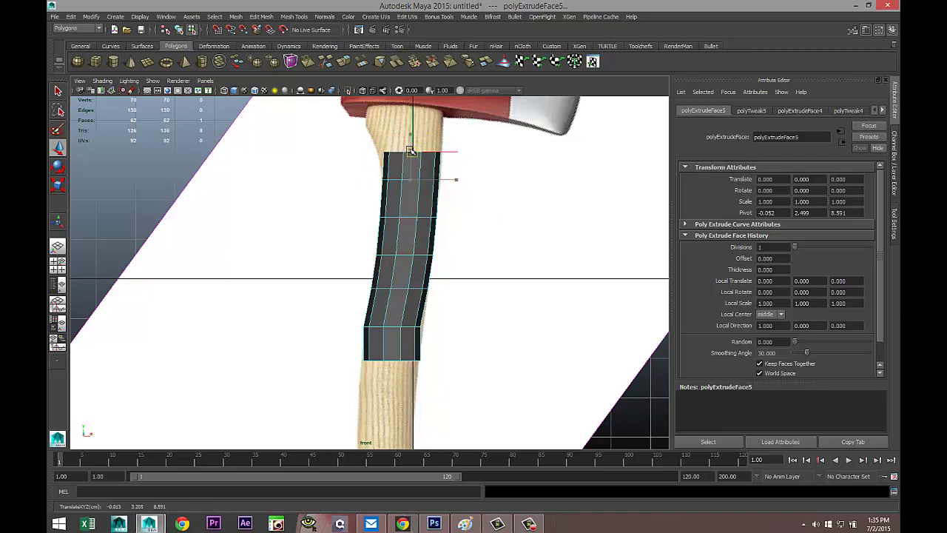
pyautogui.click(416, 155)
pyautogui.hotkey('ctrl', 'e')
pyautogui.press('w')
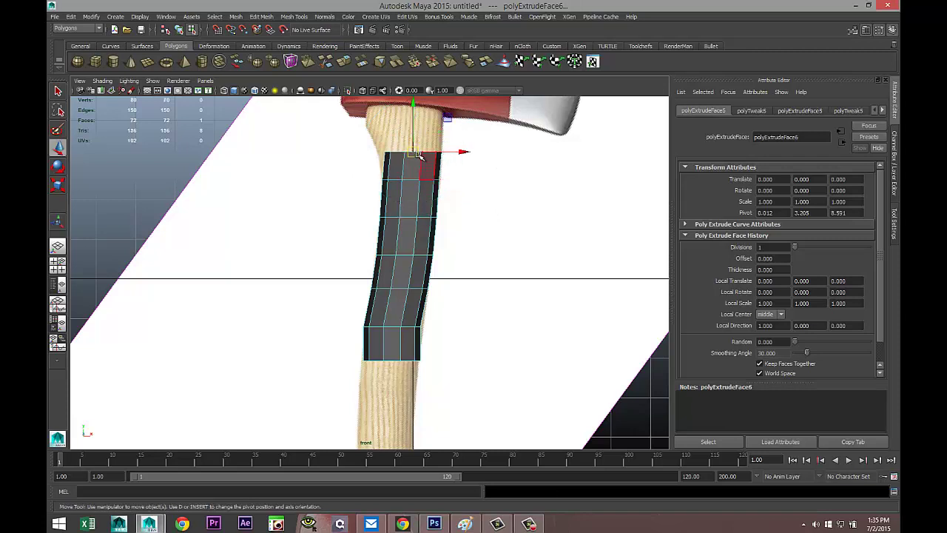
pyautogui.moveTo(420, 156); pyautogui.dragTo(415, 113)
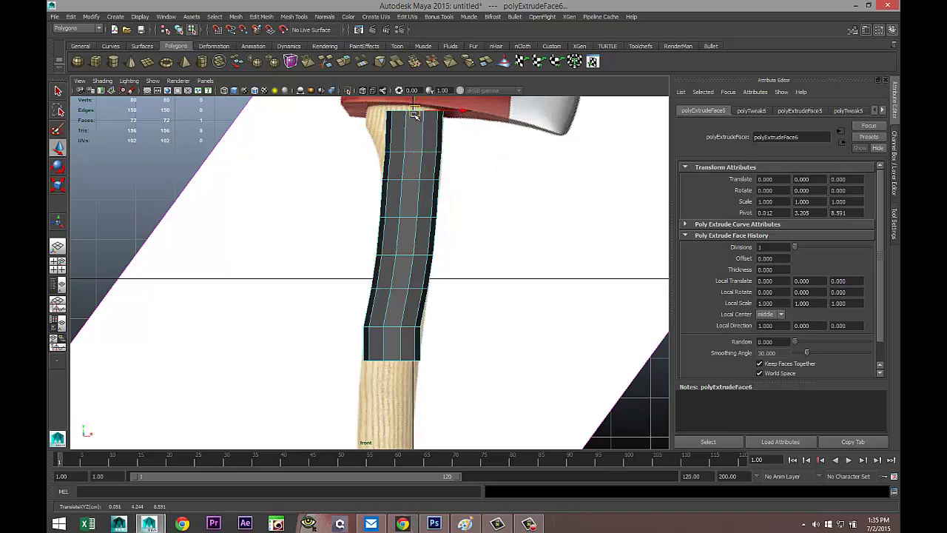
# Step: Widen the vertex ring just below the handle's top and shift it toward the flared edge, with X-Ray shading turned on
pyautogui.keyDown('alt'); pyautogui.moveTo(495, 231); pyautogui.dragTo(499, 292, button='middle'); pyautogui.keyUp('alt')
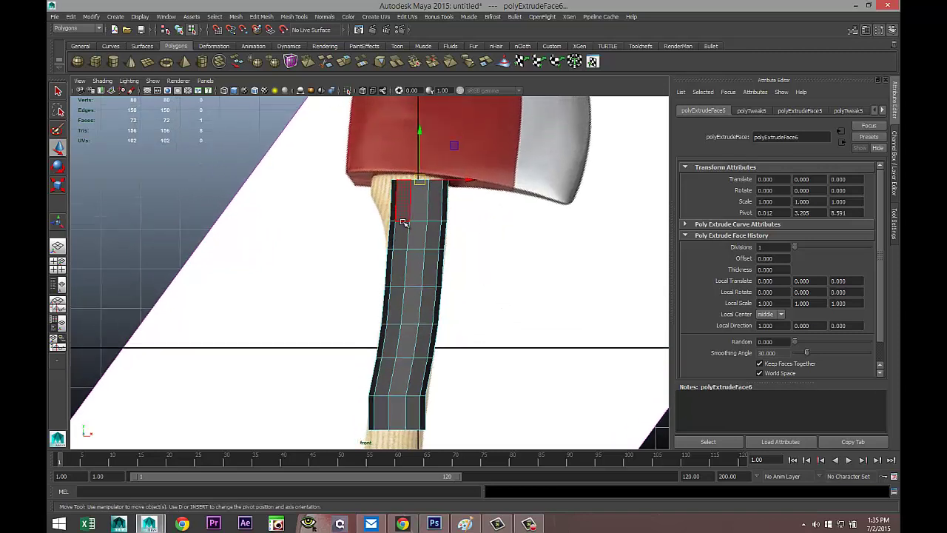
pyautogui.moveTo(404, 222); pyautogui.dragTo(370, 222, button='right')
pyautogui.moveTo(370, 213); pyautogui.dragTo(475, 249)
pyautogui.press('r')
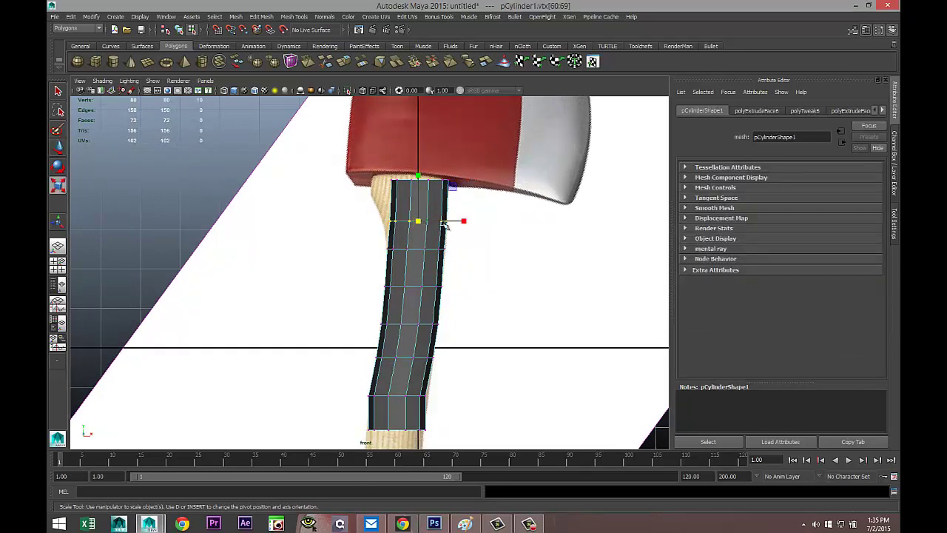
pyautogui.moveTo(422, 224); pyautogui.dragTo(465, 221)
pyautogui.press('w')
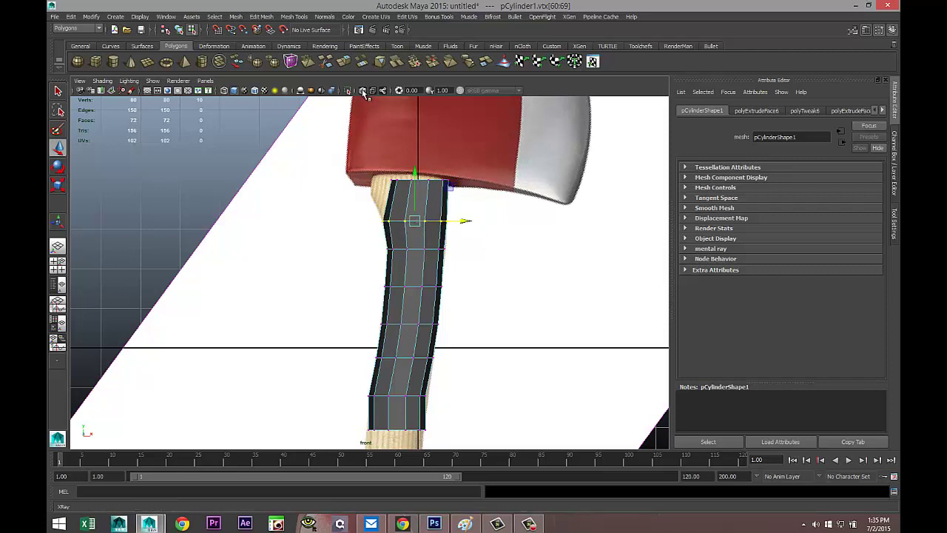
pyautogui.click(363, 92)
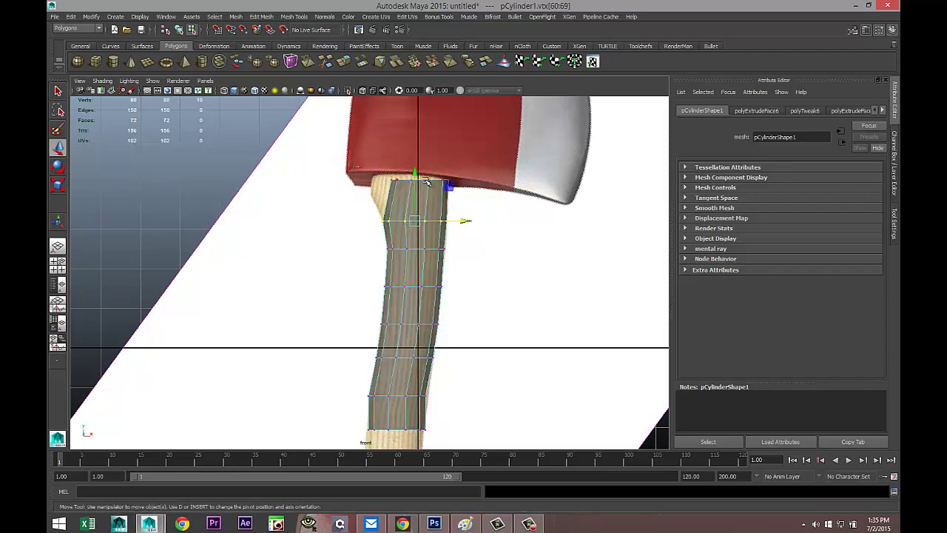
# Step: Widen the handle's top vertex ring and move it down and away from the blade to match the flared neck below the axe head
pyautogui.moveTo(359, 168); pyautogui.dragTo(493, 201)
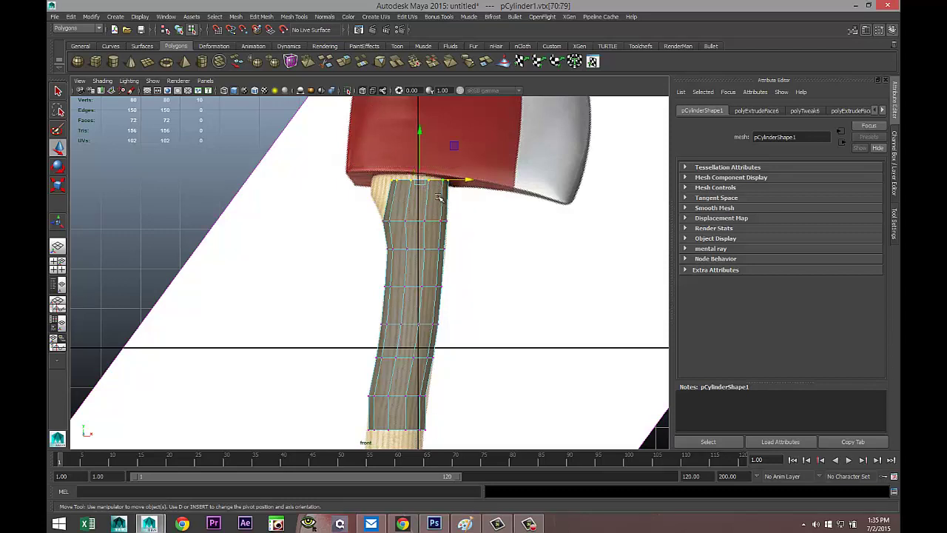
pyautogui.press('r')
pyautogui.moveTo(421, 181)
pyautogui.mouseDown()
pyautogui.moveTo(433, 183)
pyautogui.moveTo(413, 196)
pyautogui.mouseUp()
pyautogui.press('w')
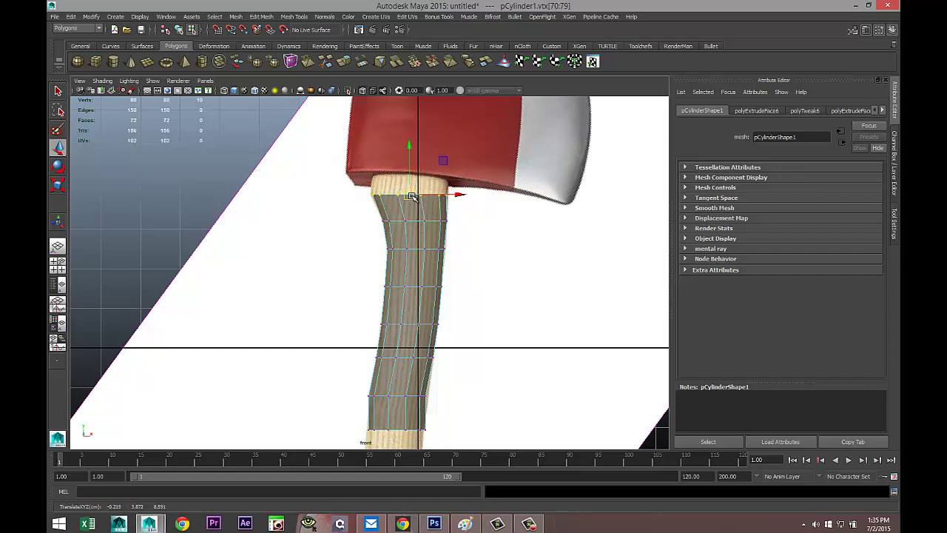
# Step: Extrude the handle's top face up through the axe head to its upper edge, shifting it slightly toward the blade
pyautogui.press('space')
pyautogui.press('space')
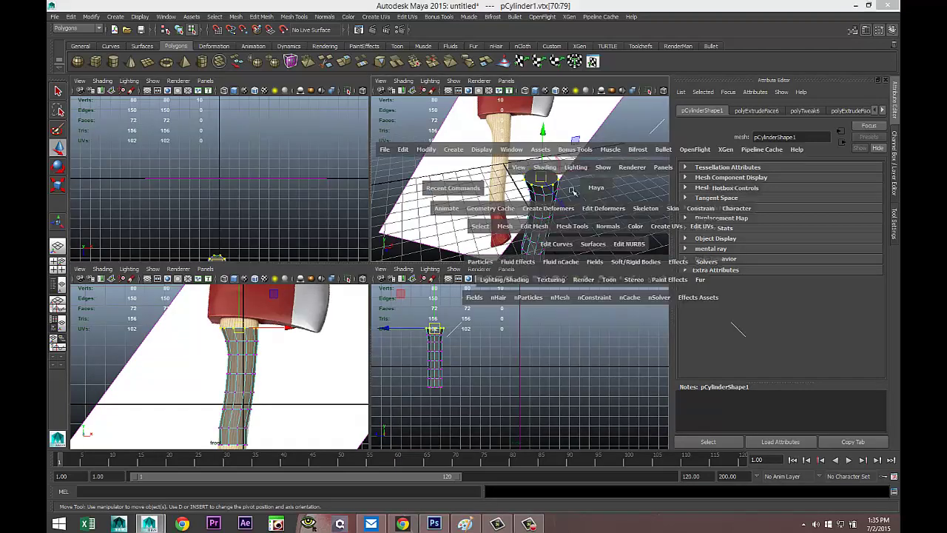
pyautogui.moveTo(396, 267); pyautogui.dragTo(400, 289, button='right')
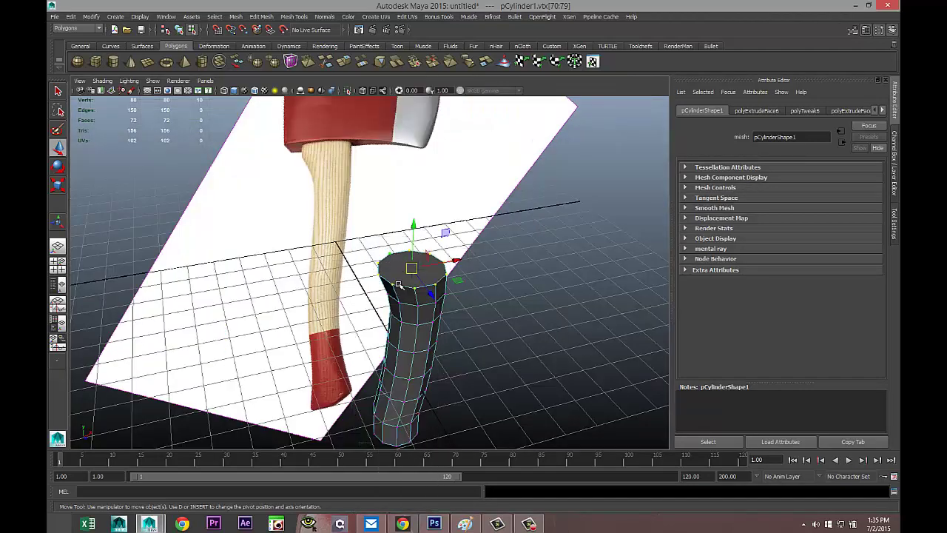
pyautogui.click(411, 270)
pyautogui.click(261, 16)
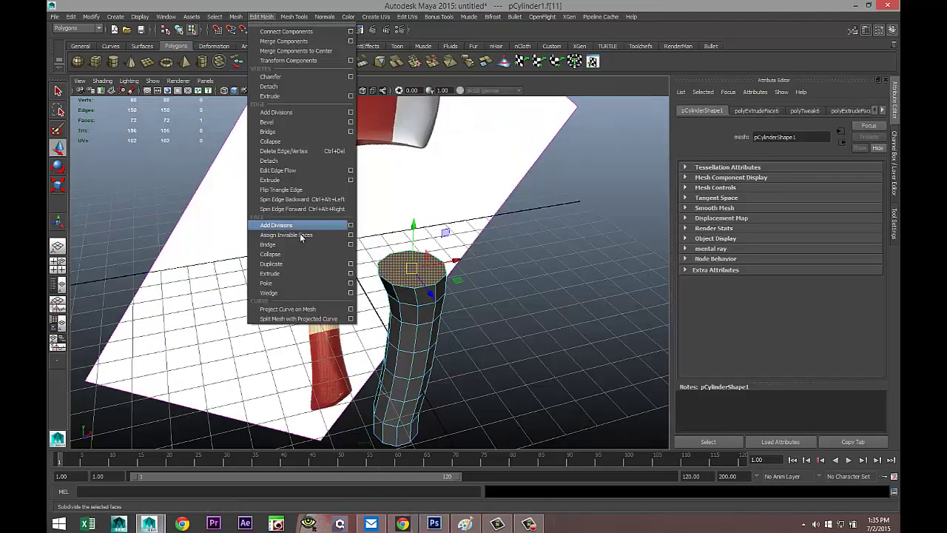
pyautogui.click(310, 274)
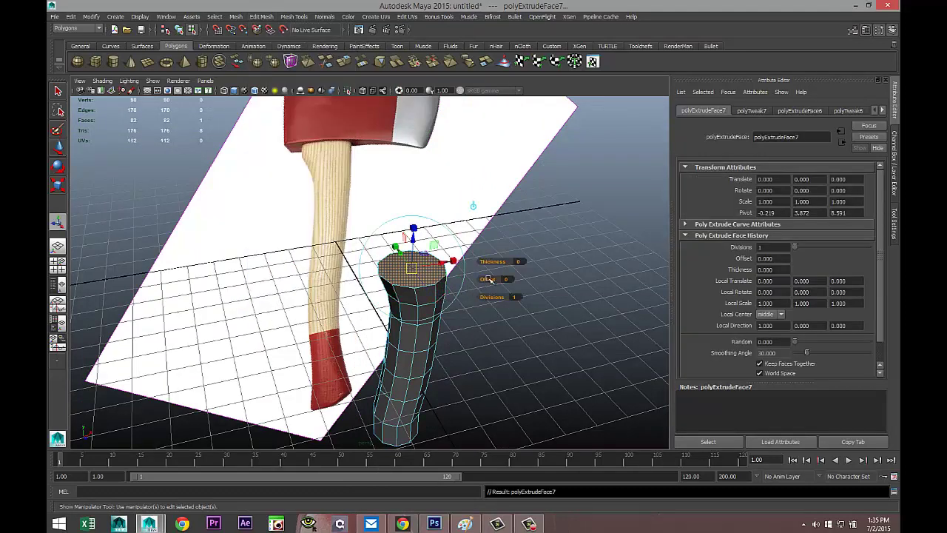
pyautogui.moveTo(413, 226); pyautogui.dragTo(415, 205)
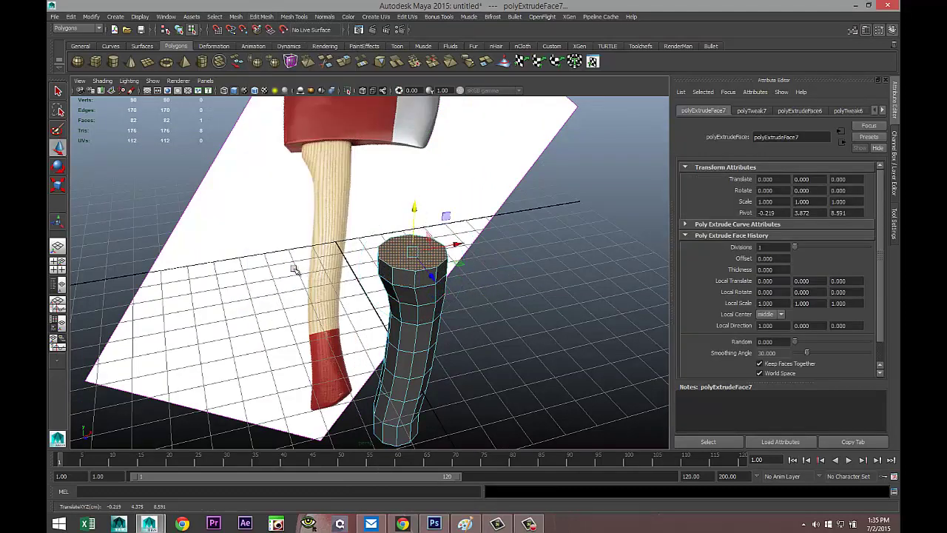
pyautogui.click(59, 265)
pyautogui.press('space')
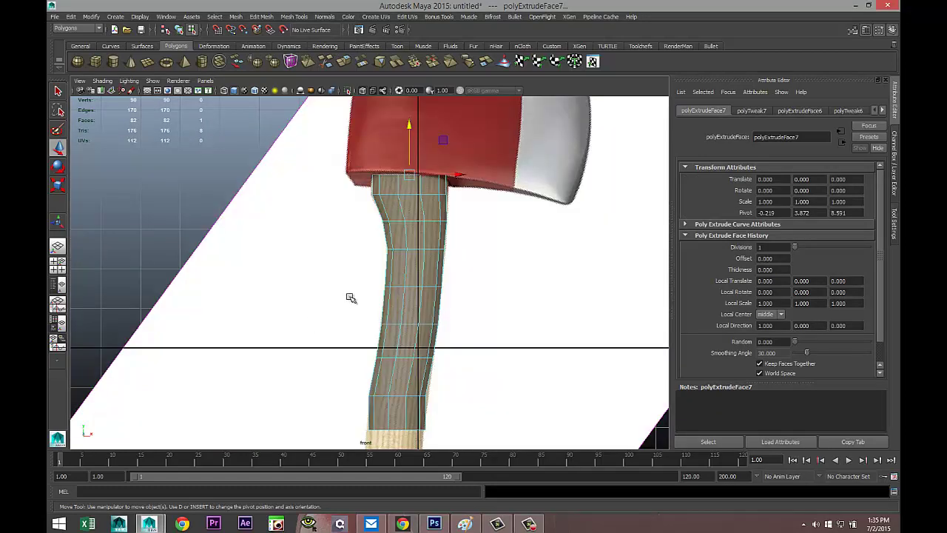
pyautogui.scroll(2, 414, 244)
pyautogui.moveTo(403, 134); pyautogui.dragTo(406, 66)
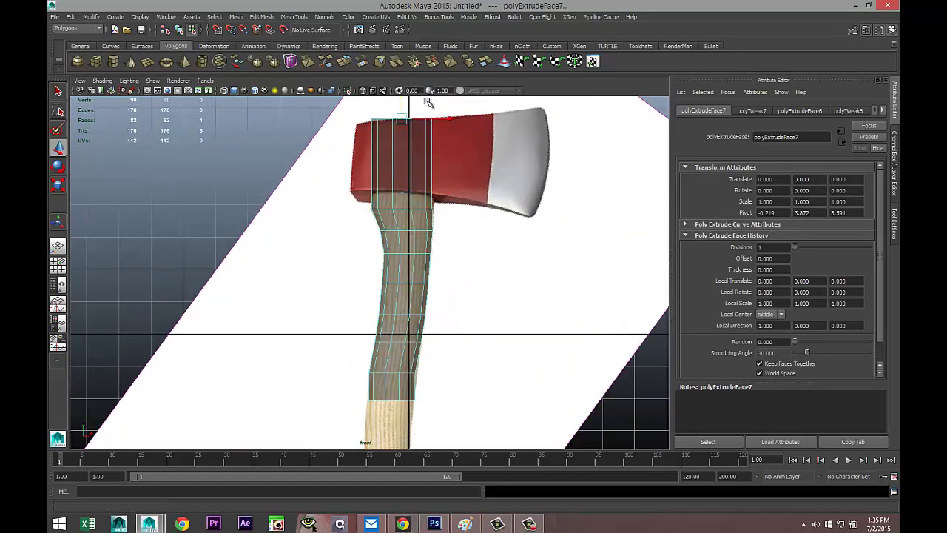
pyautogui.moveTo(450, 120); pyautogui.dragTo(456, 119)
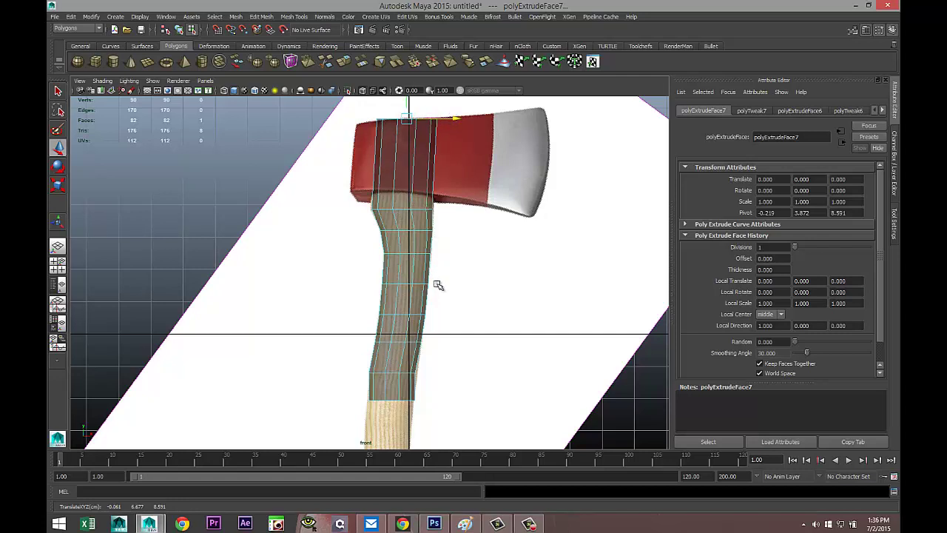
# Step: Extrude the handle's bottom face a short distance downward
pyautogui.press('space')
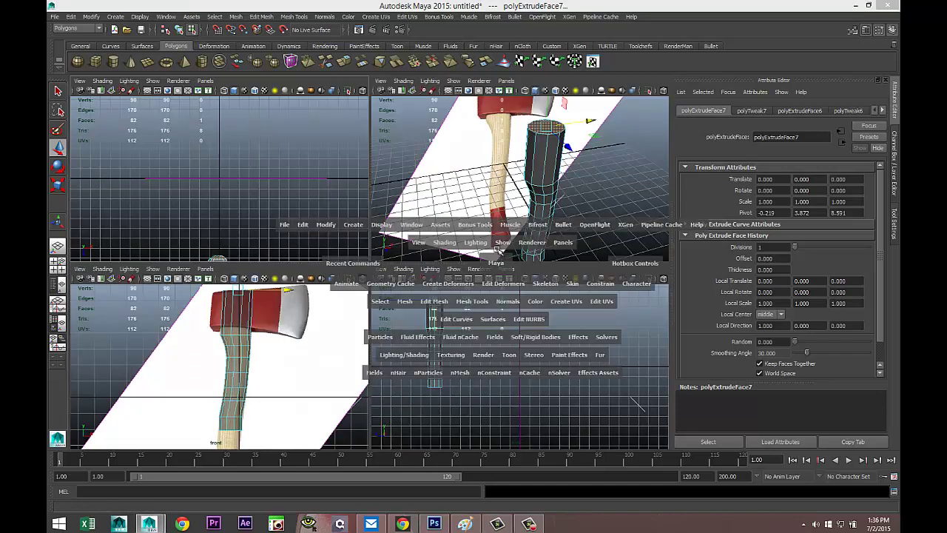
pyautogui.press('space')
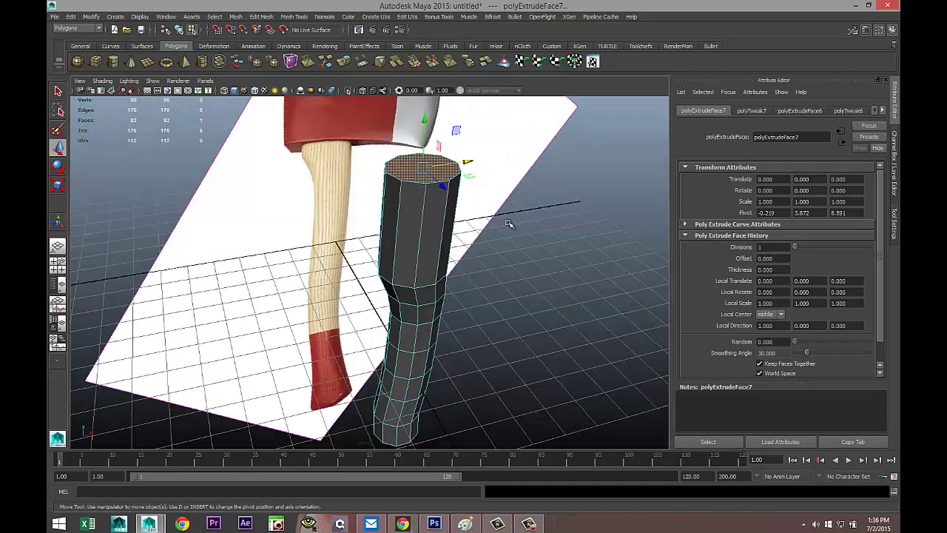
pyautogui.keyDown('alt'); pyautogui.moveTo(516, 338); pyautogui.dragTo(527, 247); pyautogui.keyUp('alt')
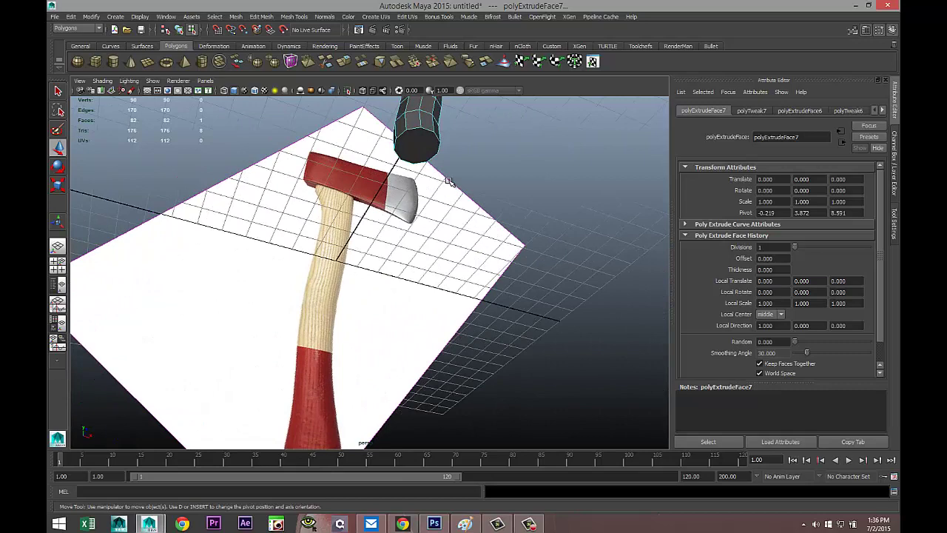
pyautogui.click(414, 144)
pyautogui.click(261, 16)
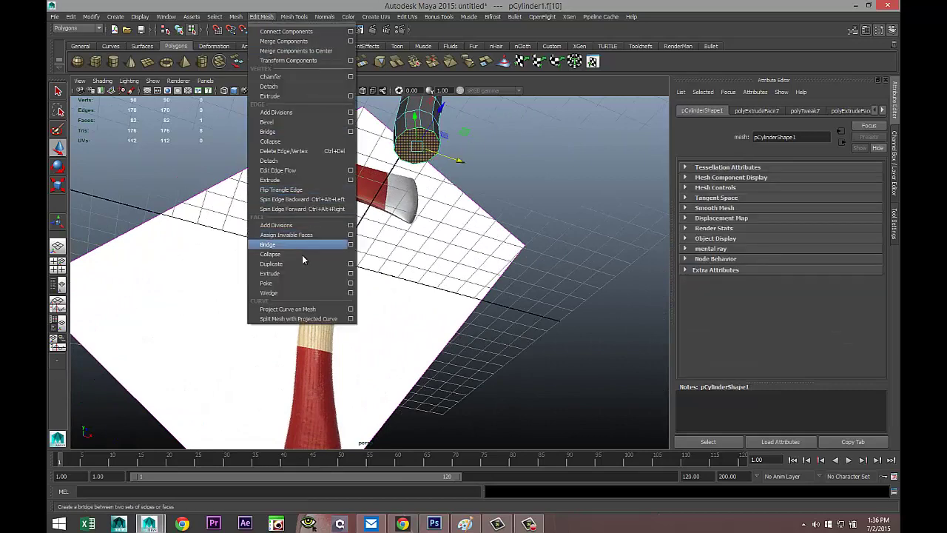
pyautogui.click(310, 275)
pyautogui.press('w')
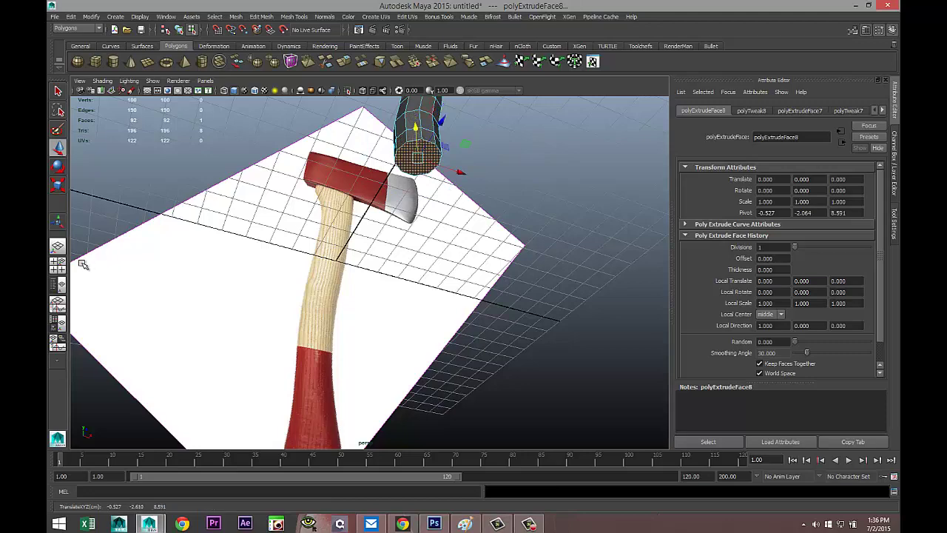
# Step: Lower the extruded bottom face to just above the red grip and shift it sideways to match the handle in the front view
pyautogui.press('space')
pyautogui.press('space')
pyautogui.press('f')
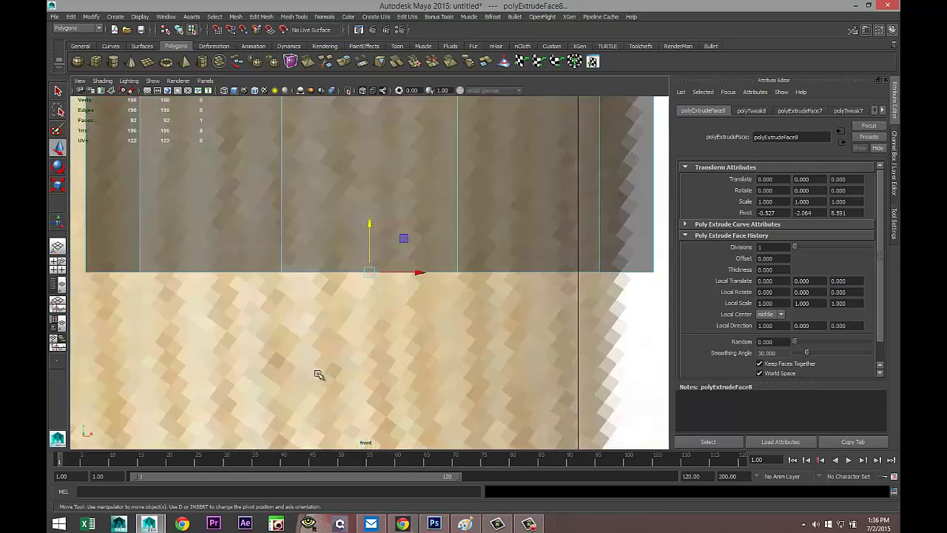
pyautogui.scroll(-12, 349, 358)
pyautogui.scroll(6, 360, 353)
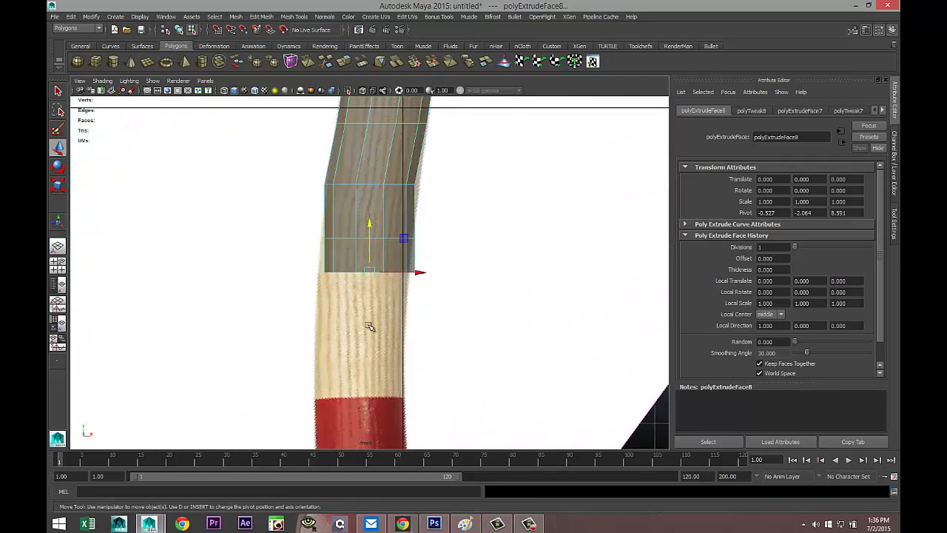
pyautogui.click(370, 228)
pyautogui.moveTo(370, 228); pyautogui.dragTo(370, 330)
pyautogui.moveTo(419, 375); pyautogui.dragTo(410, 376)
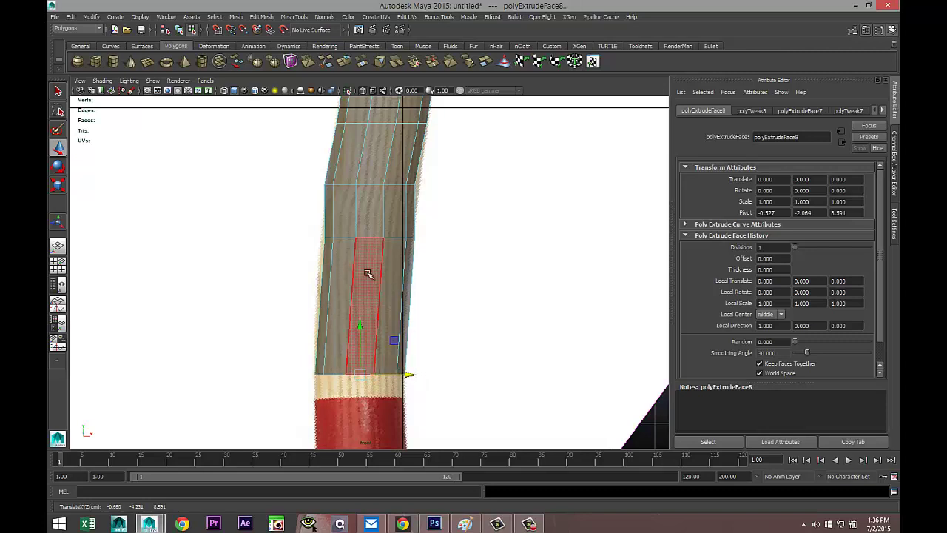
# Step: Shift the vertex ring above the new bottom section slightly sideways to follow the handle's outline
pyautogui.moveTo(342, 238); pyautogui.dragTo(300, 237, button='right')
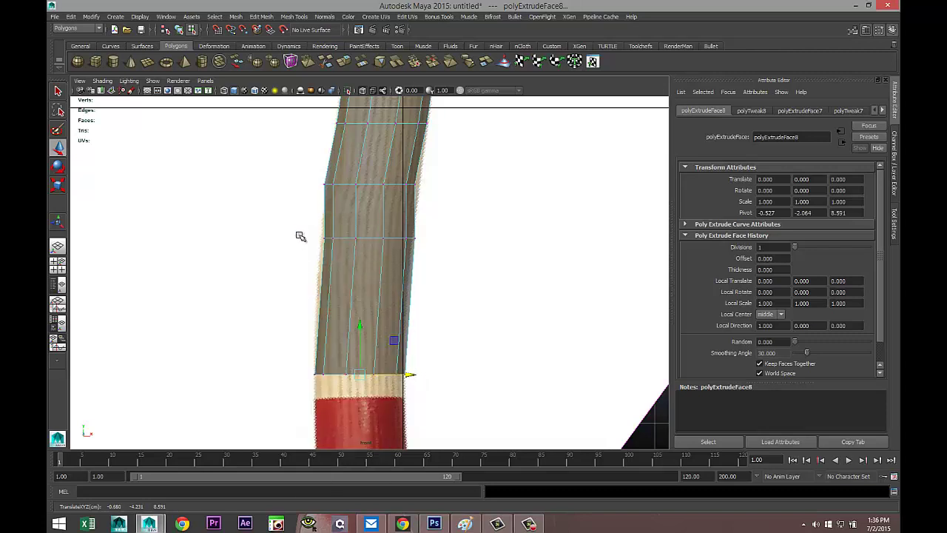
pyautogui.moveTo(300, 236); pyautogui.dragTo(478, 287)
pyautogui.moveTo(421, 238); pyautogui.dragTo(419, 238)
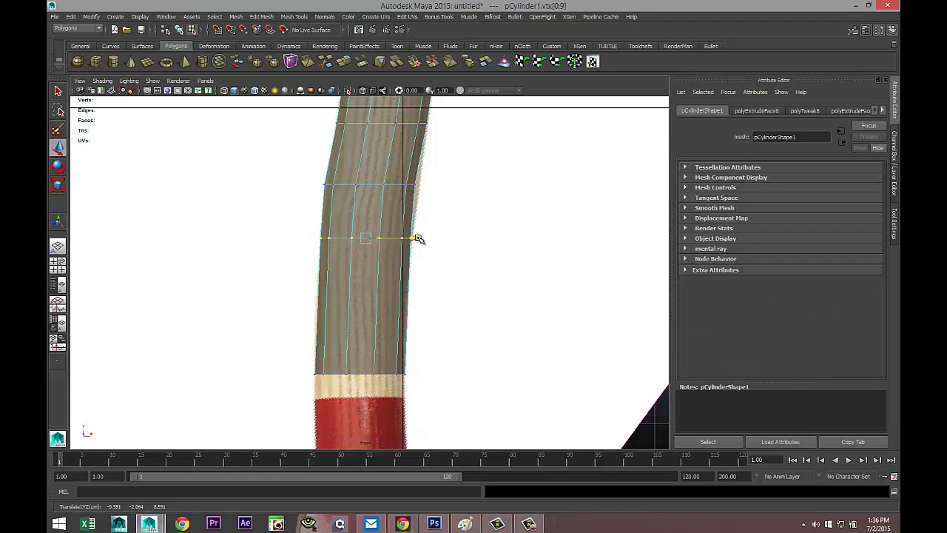
# Step: Extrude the handle's bottom face down into the upper part of the red grip in the front view
pyautogui.scroll(-5, 448, 363)
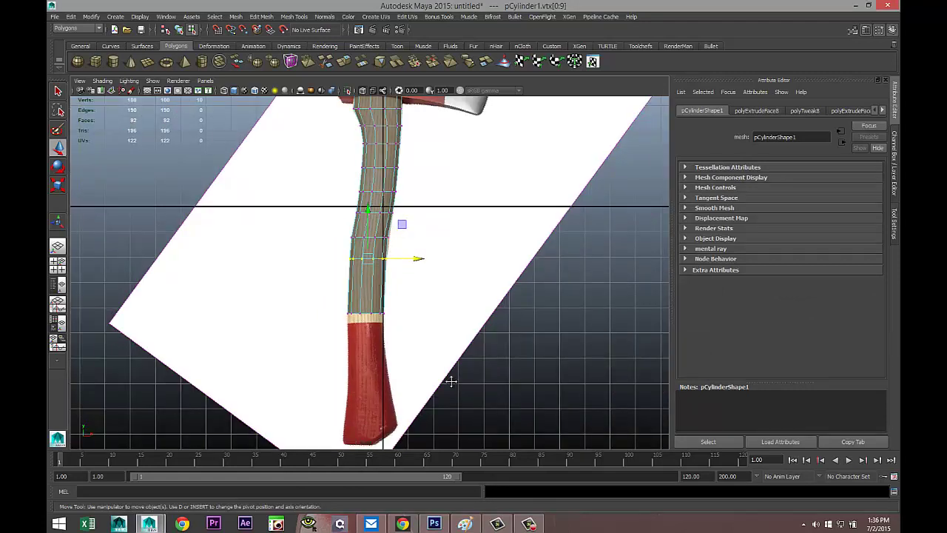
pyautogui.keyDown('alt'); pyautogui.moveTo(451, 381); pyautogui.dragTo(445, 321, button='middle'); pyautogui.keyUp('alt')
pyautogui.scroll(4, 392, 325)
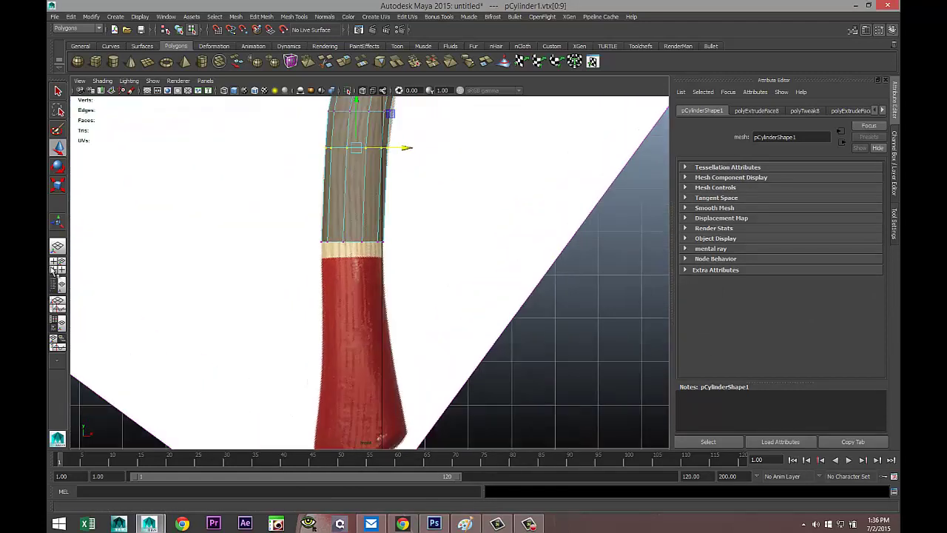
pyautogui.click(57, 265)
pyautogui.press('space')
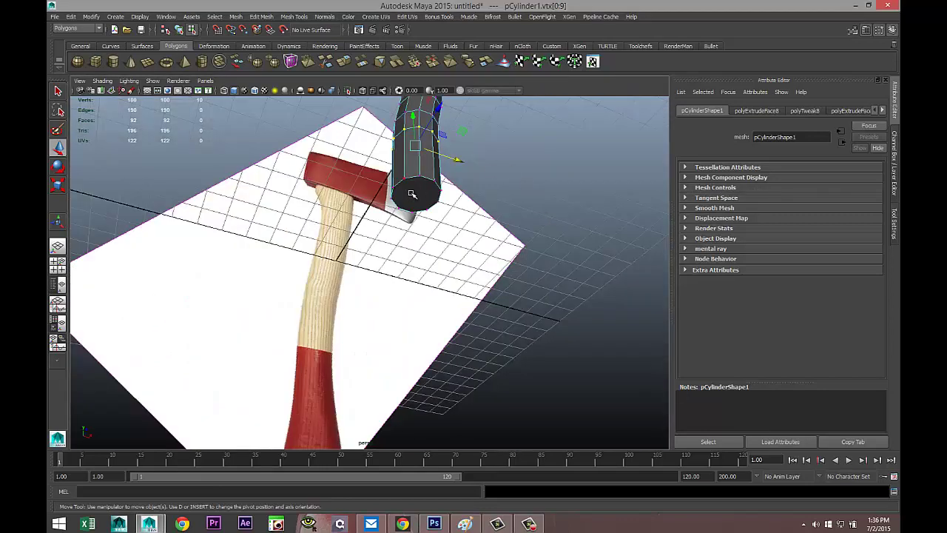
pyautogui.moveTo(412, 194); pyautogui.dragTo(414, 214, button='right')
pyautogui.click(422, 196)
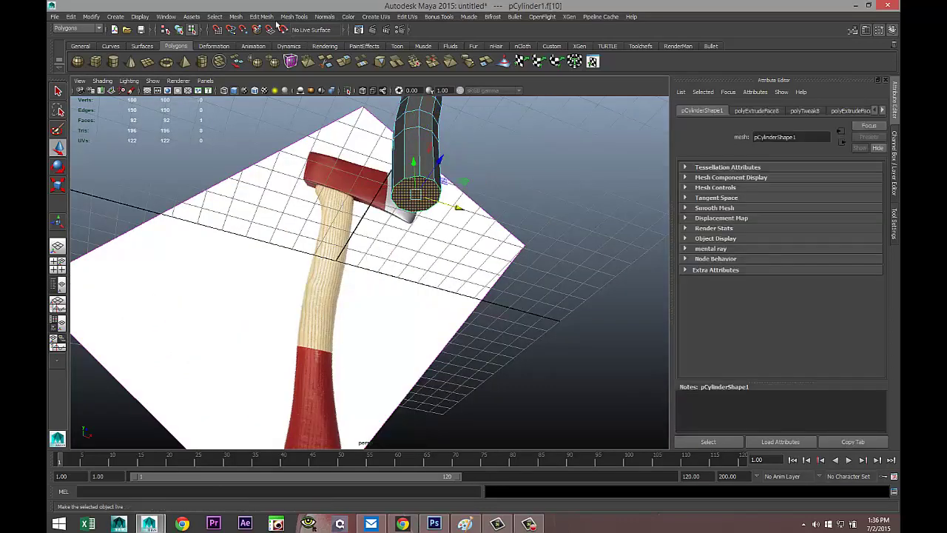
pyautogui.click(262, 16)
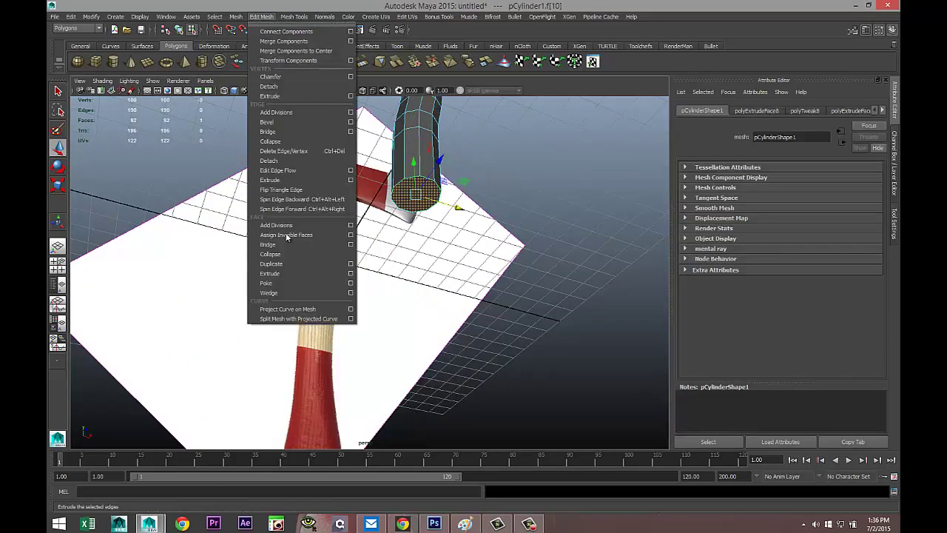
pyautogui.click(297, 274)
pyautogui.click(62, 265)
pyautogui.press('space')
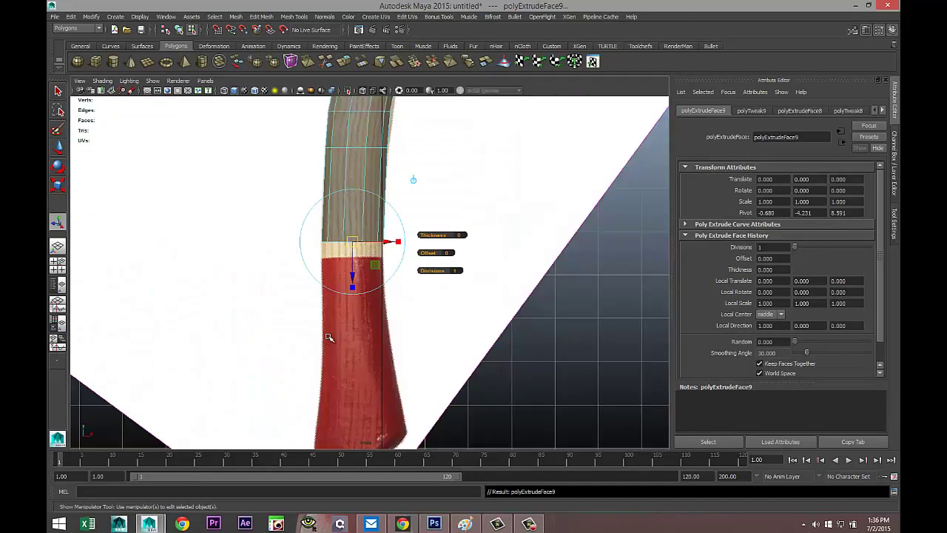
pyautogui.press('w')
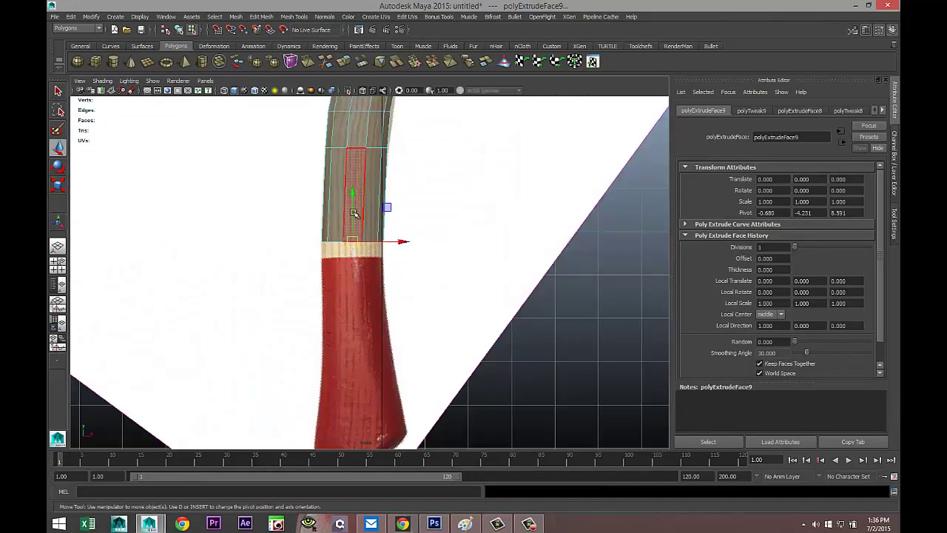
pyautogui.moveTo(353, 245); pyautogui.dragTo(353, 285)
# Step: Extrude the bottom face three more times down the red grip, shifting each section along the grip's blade-side edge
pyautogui.hotkey('ctrl', 'e')
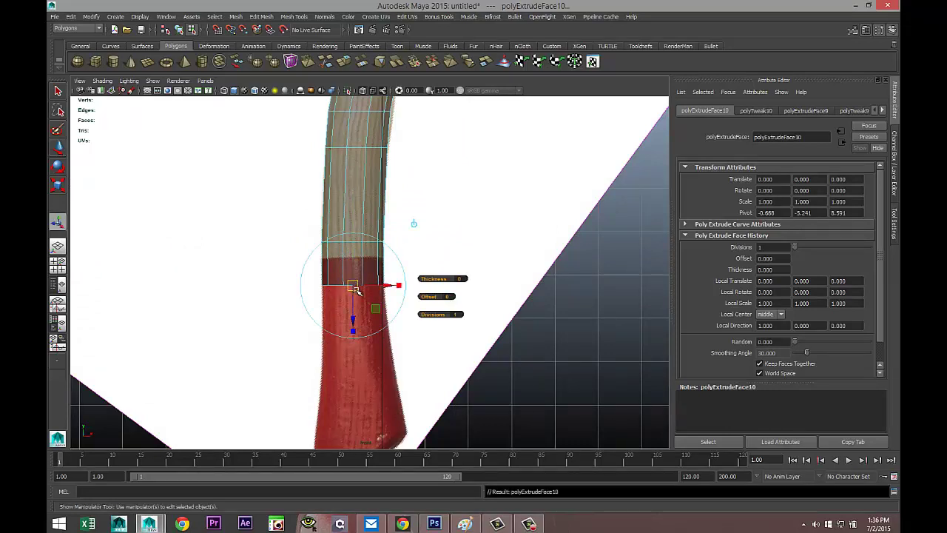
pyautogui.moveTo(353, 285); pyautogui.dragTo(379, 434)
pyautogui.hotkey('ctrl', 'e')
pyautogui.press('w')
pyautogui.hotkey('ctrl', 'e')
pyautogui.press('w')
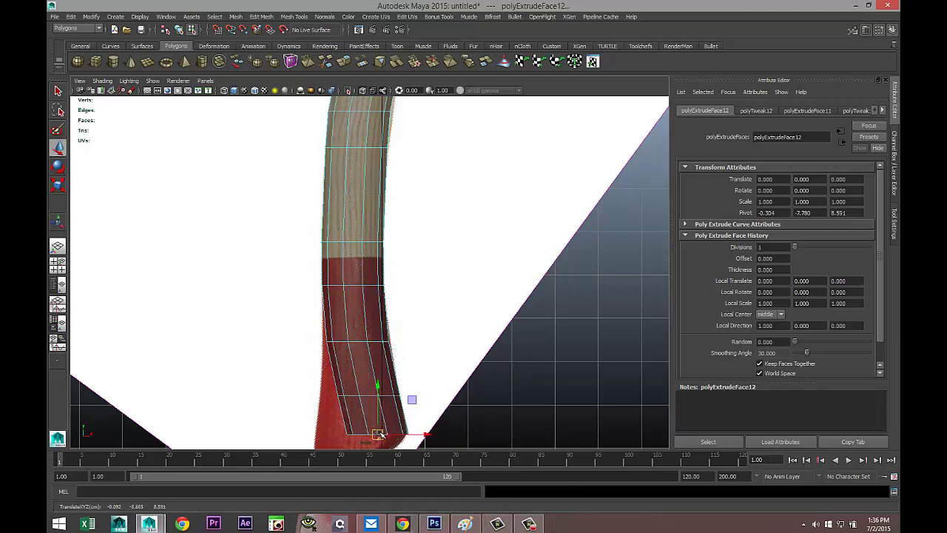
# Step: Extrude the bottom face once more to the end of the grip, shifting it away from the blade side along the slanted base
pyautogui.keyDown('alt'); pyautogui.moveTo(455, 380); pyautogui.dragTo(498, 235, button='middle'); pyautogui.keyUp('alt')
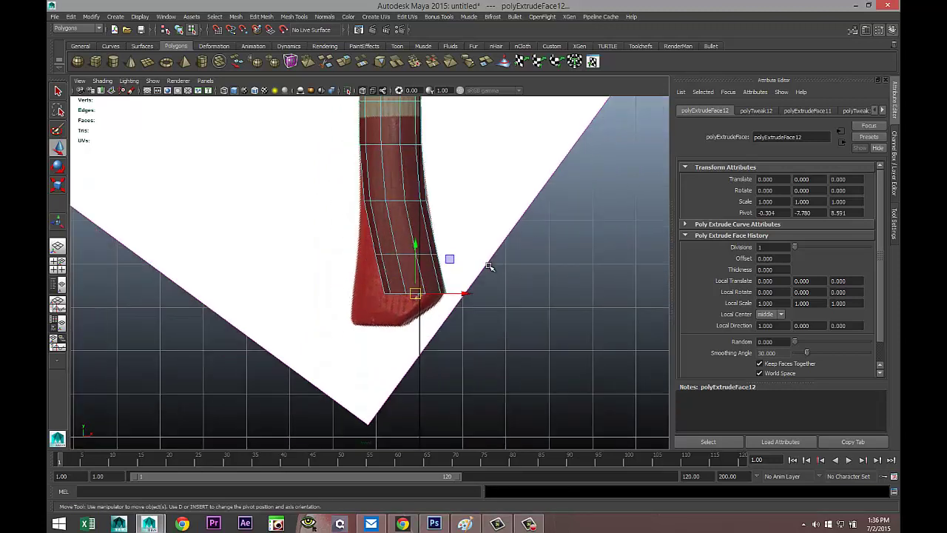
pyautogui.hotkey('ctrl', 'e')
pyautogui.press('w')
pyautogui.moveTo(417, 296); pyautogui.dragTo(374, 323)
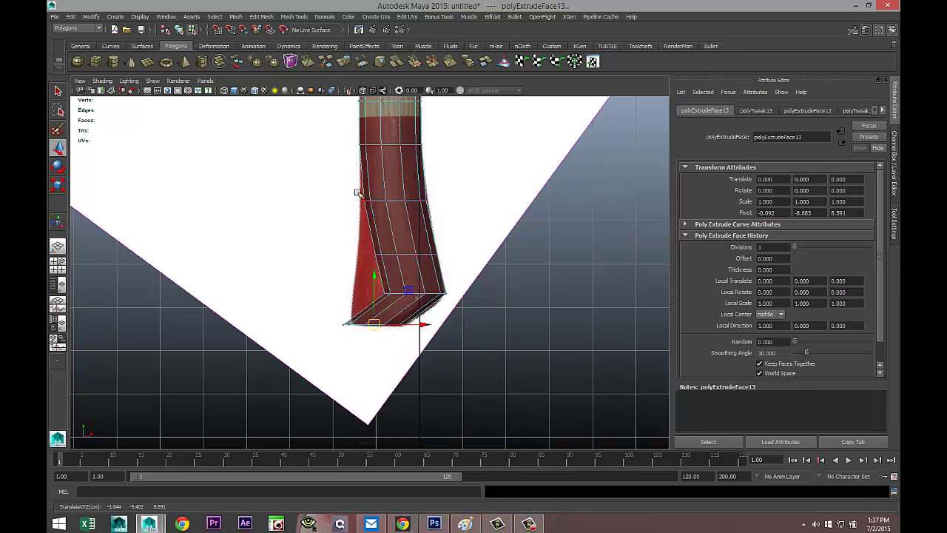
# Step: Widen the two vertex rings in the upper and middle red grip and shift them sideways to match the grip's outline
pyautogui.moveTo(358, 193); pyautogui.dragTo(489, 233)
pyautogui.press('r')
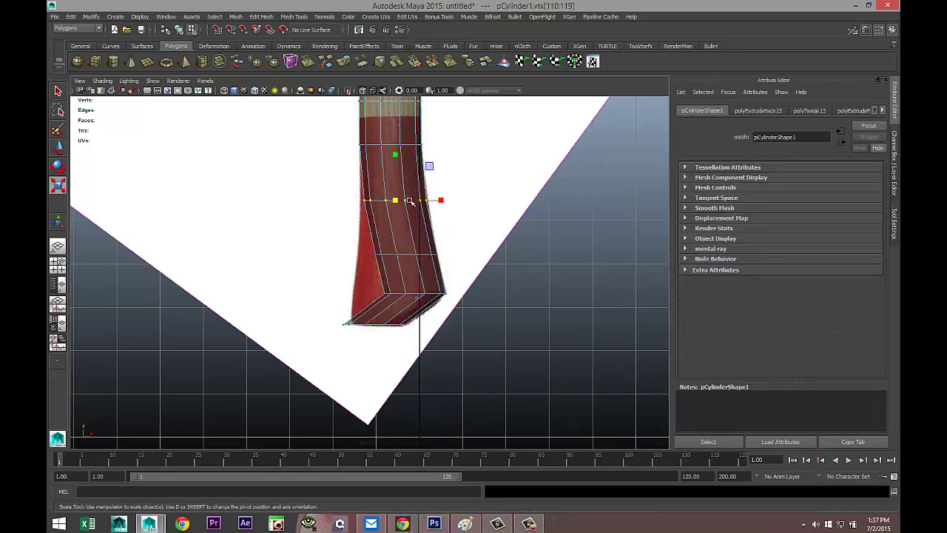
pyautogui.moveTo(395, 201); pyautogui.dragTo(399, 205)
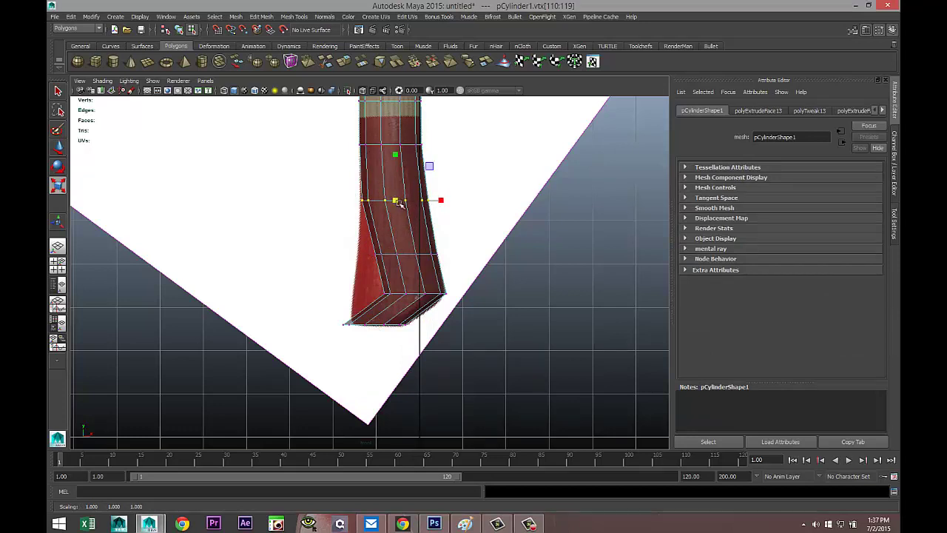
pyautogui.press('w')
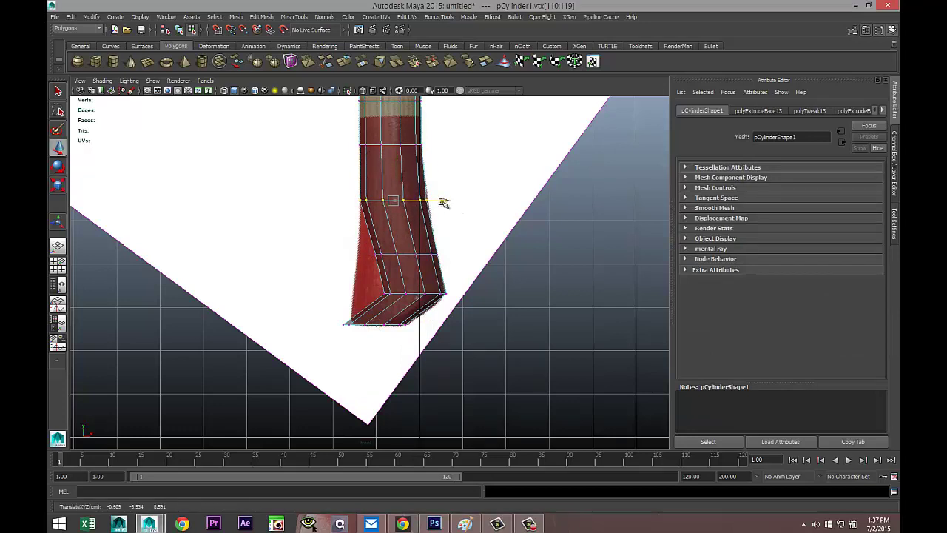
pyautogui.moveTo(356, 242); pyautogui.dragTo(467, 280)
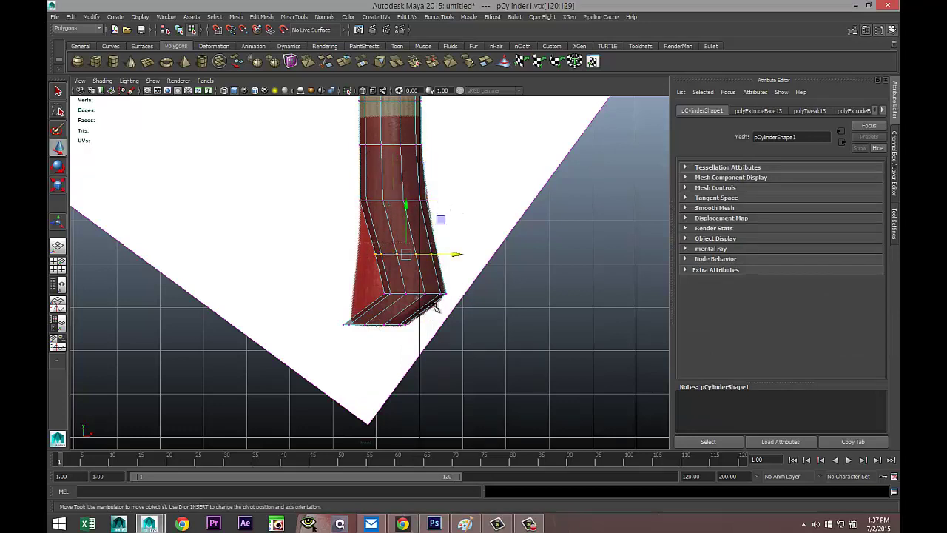
pyautogui.press('r')
pyautogui.moveTo(407, 254); pyautogui.dragTo(450, 257)
pyautogui.press('w')
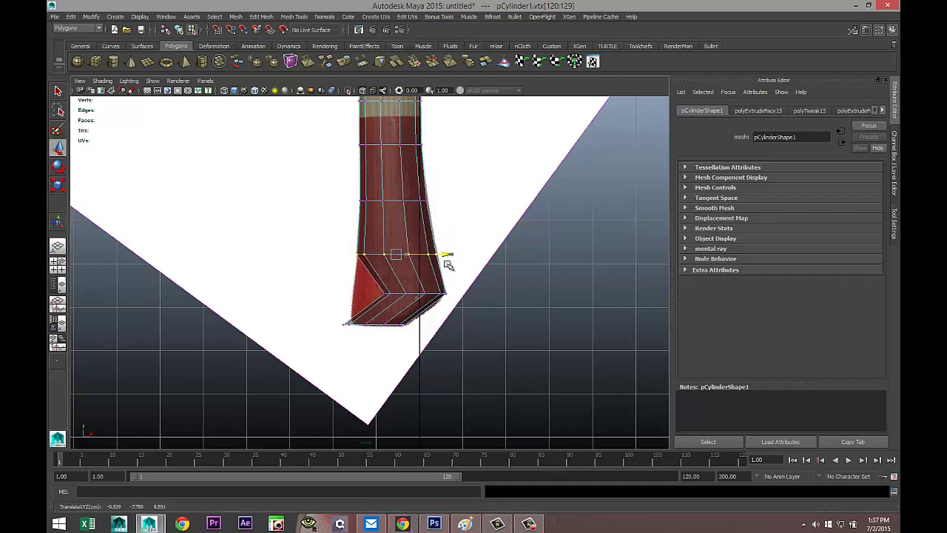
# Step: Widen the vertex ring just above the grip's slanted base and shift it sideways to fit both edges of the picture
pyautogui.moveTo(349, 282); pyautogui.dragTo(487, 314)
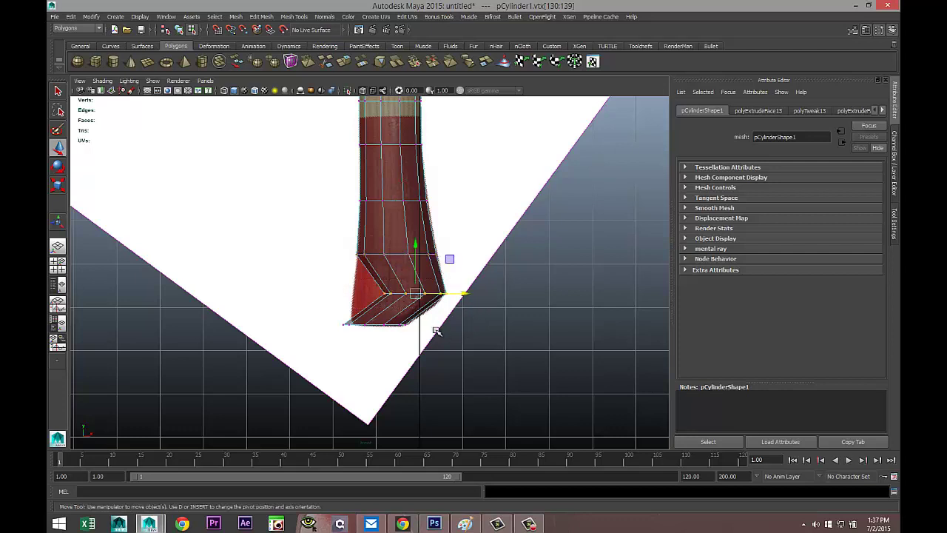
pyautogui.press('r')
pyautogui.moveTo(415, 294); pyautogui.dragTo(452, 295)
pyautogui.press('w')
pyautogui.press('r')
pyautogui.press('w')
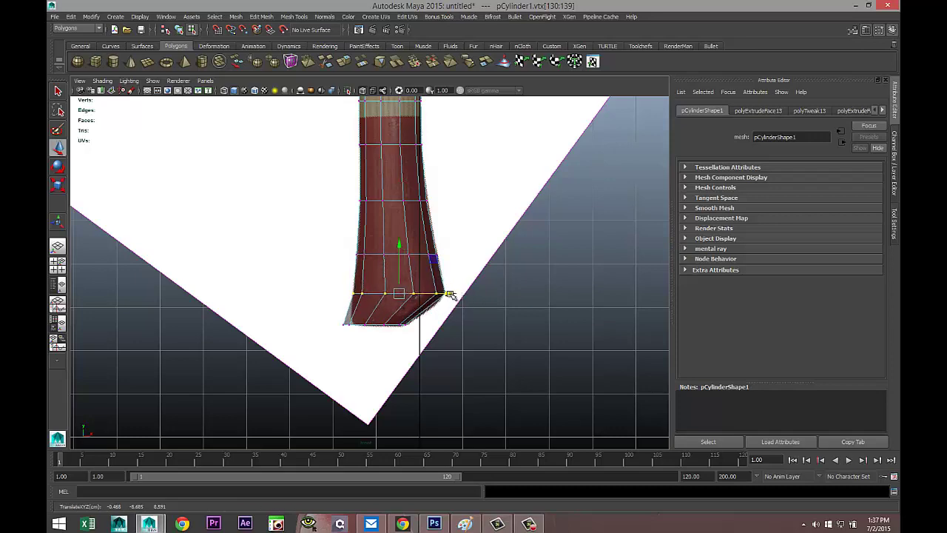
# Step: Select the whole handle as an object in the perspective view and scale it slightly thinner along the Z axis
pyautogui.scroll(-8, 447, 298)
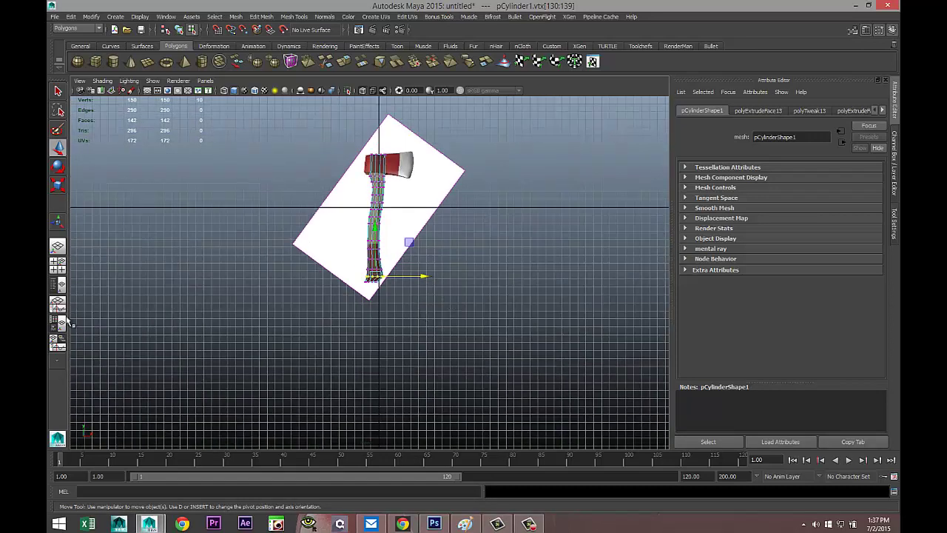
pyautogui.click(68, 271)
pyautogui.press('space')
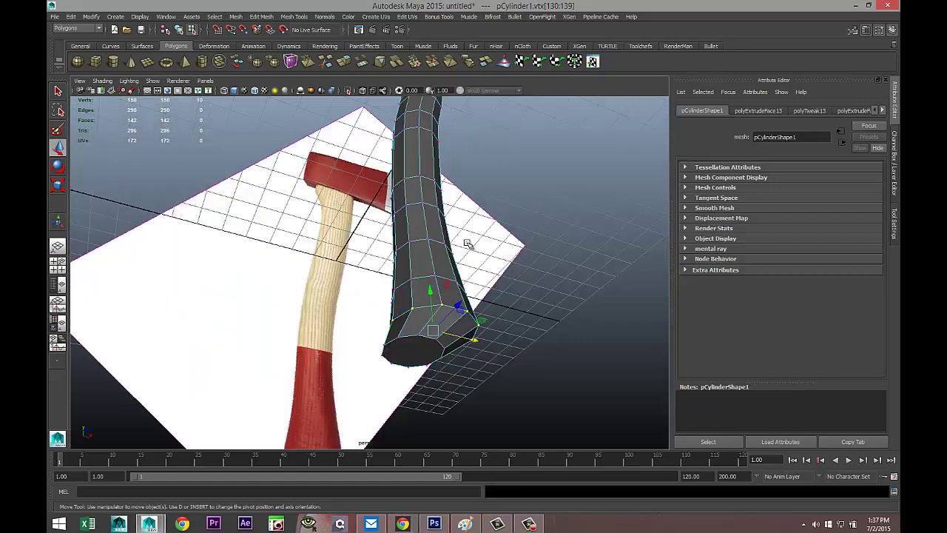
pyautogui.keyDown('alt'); pyautogui.moveTo(478, 238); pyautogui.dragTo(387, 263); pyautogui.keyUp('alt')
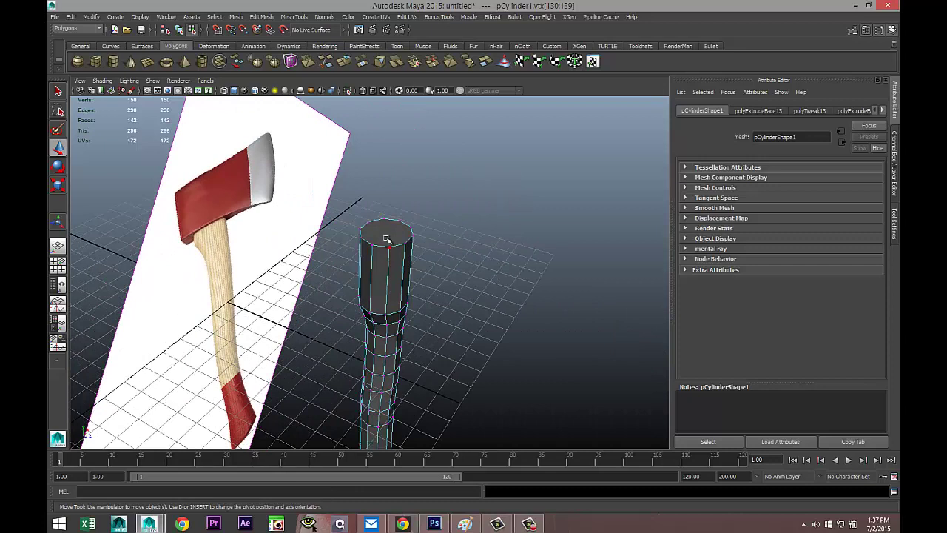
pyautogui.moveTo(387, 238); pyautogui.dragTo(421, 228, button='right')
pyautogui.click(392, 233)
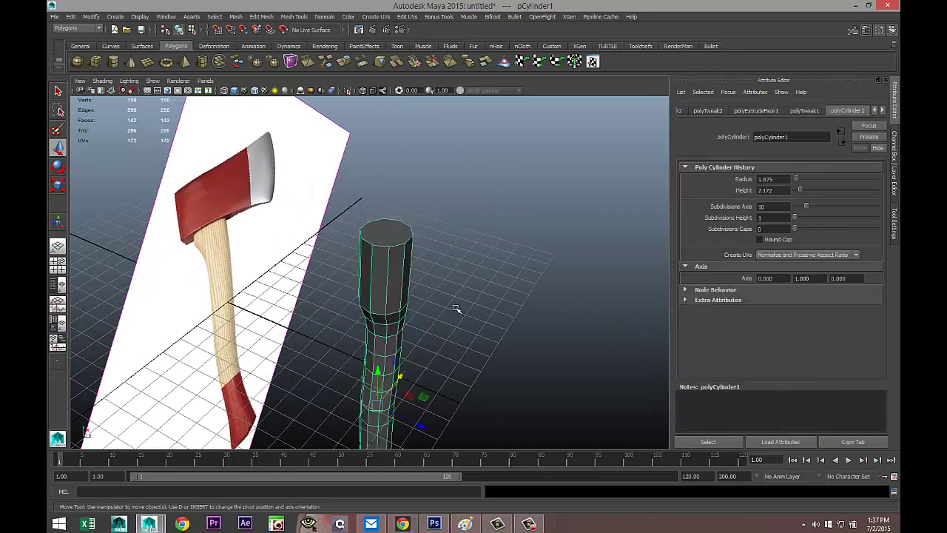
pyautogui.press('r')
pyautogui.moveTo(418, 424); pyautogui.dragTo(411, 421)
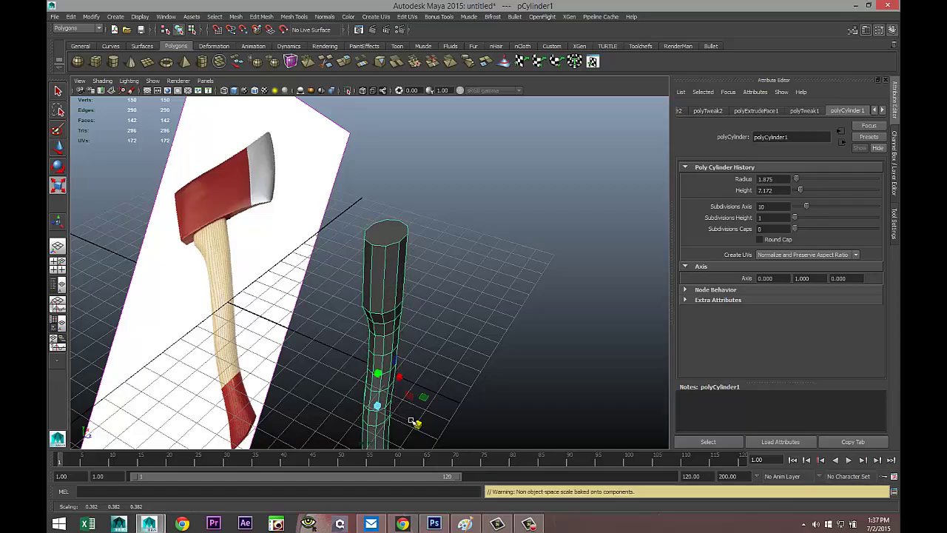
# Step: Create a polygon pipe on the grid beside the handle and scale it down uniformly to about the handle's thickness
pyautogui.keyDown('alt'); pyautogui.moveTo(453, 389); pyautogui.dragTo(340, 255); pyautogui.keyUp('alt')
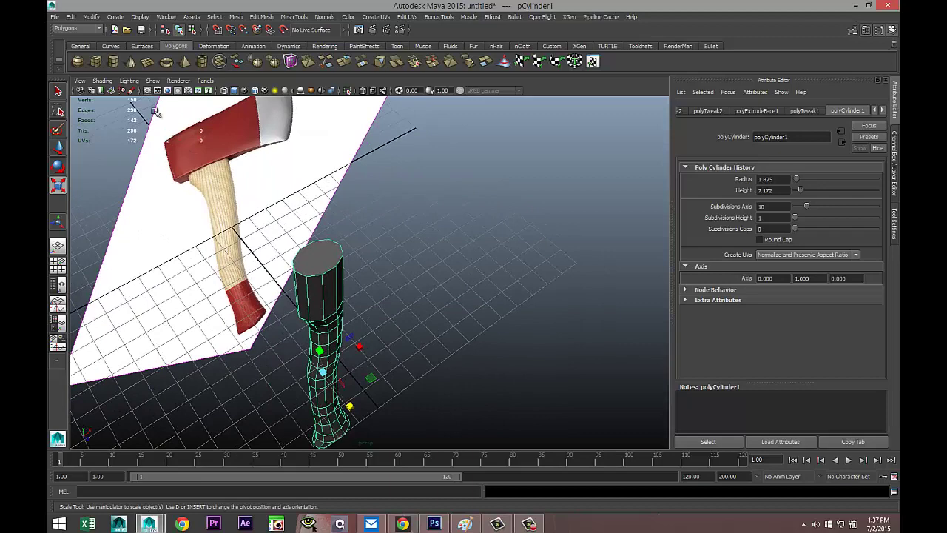
pyautogui.click(199, 62)
pyautogui.moveTo(460, 259); pyautogui.dragTo(662, 319)
pyautogui.moveTo(598, 330); pyautogui.dragTo(600, 279)
pyautogui.press('r')
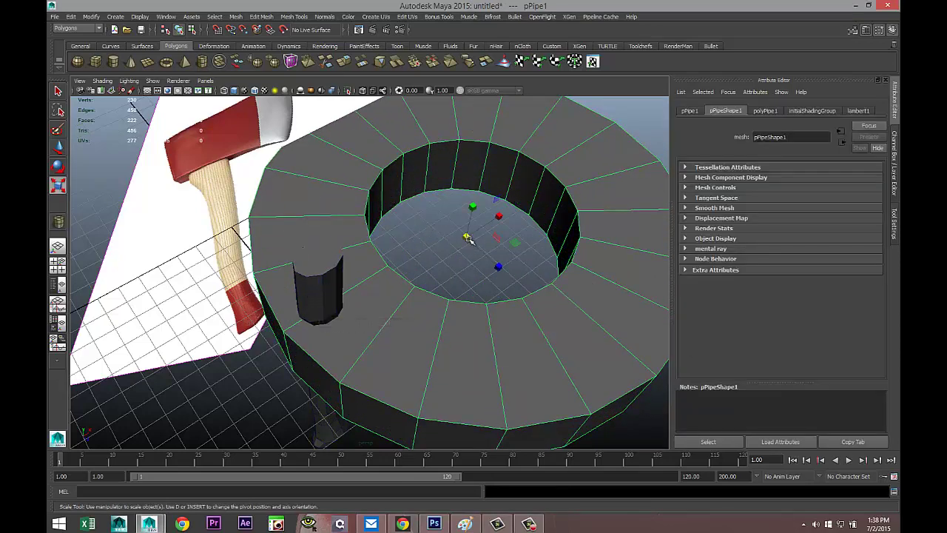
pyautogui.moveTo(467, 237); pyautogui.dragTo(198, 200)
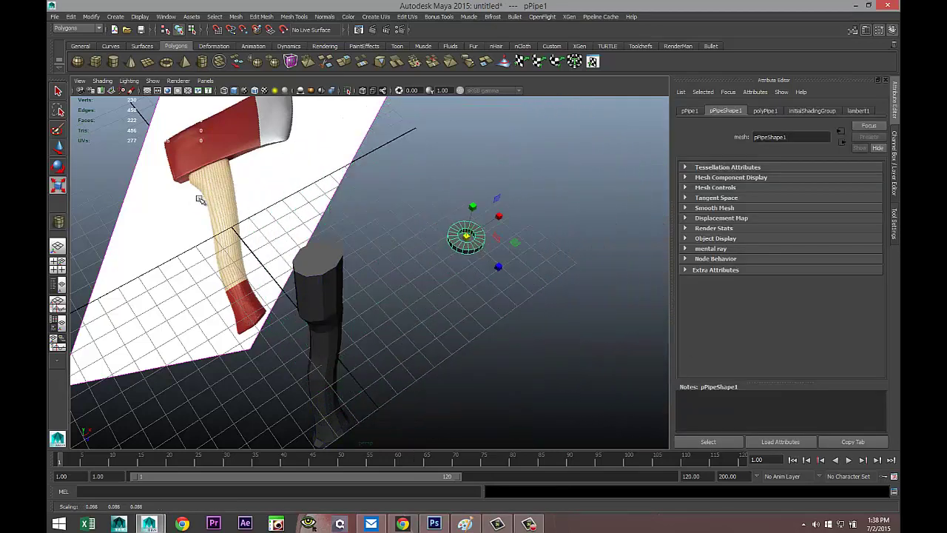
# Step: Set the pipe's Subdivisions Axis to 10 and Subdivisions Height to 1
pyautogui.click(767, 111)
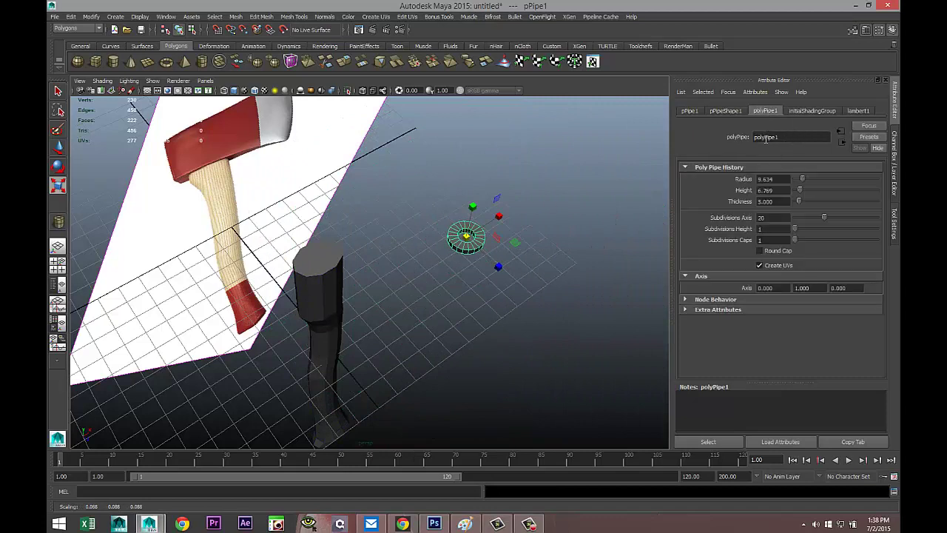
pyautogui.doubleClick(780, 219)
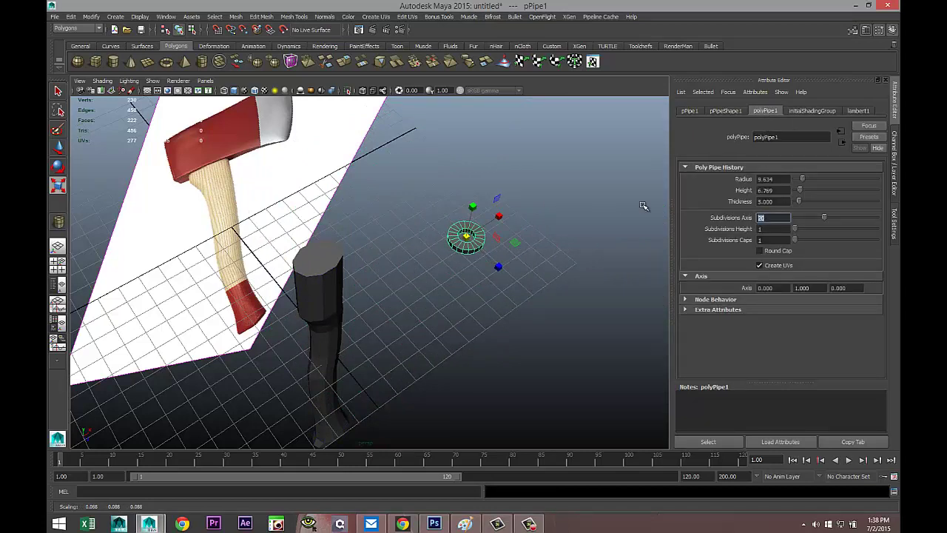
pyautogui.write('10')
pyautogui.click(777, 231)
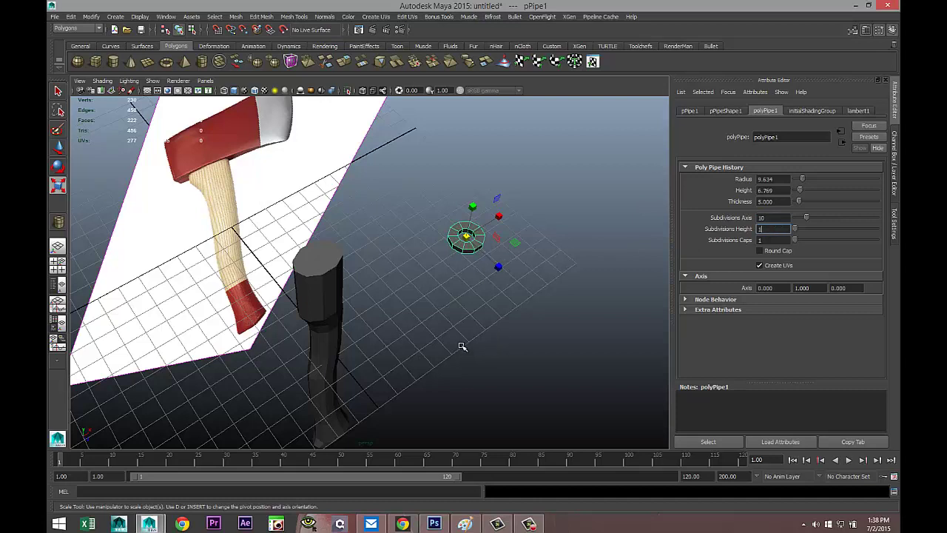
pyautogui.write('1')
# Step: Move the pipe to the top of the handle and align its hole with the handle's rear edge in the top view
pyautogui.click(506, 254)
pyautogui.click(466, 236)
pyautogui.press('w')
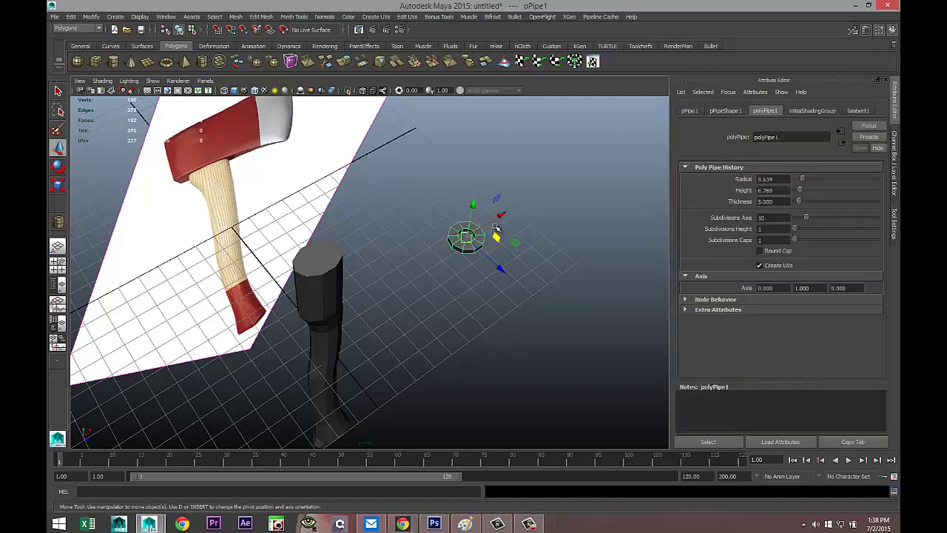
pyautogui.moveTo(502, 216); pyautogui.dragTo(291, 226)
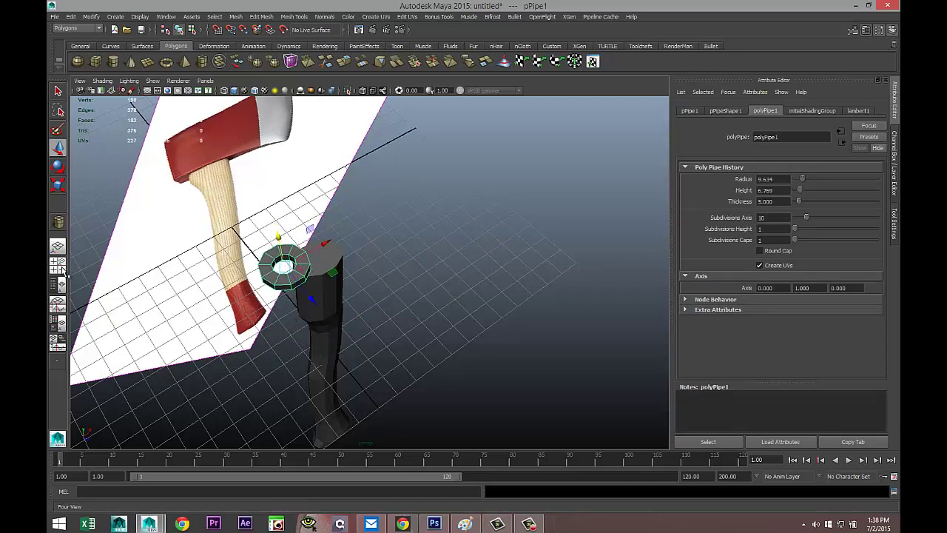
pyautogui.click(59, 267)
pyautogui.press('space')
pyautogui.press('f')
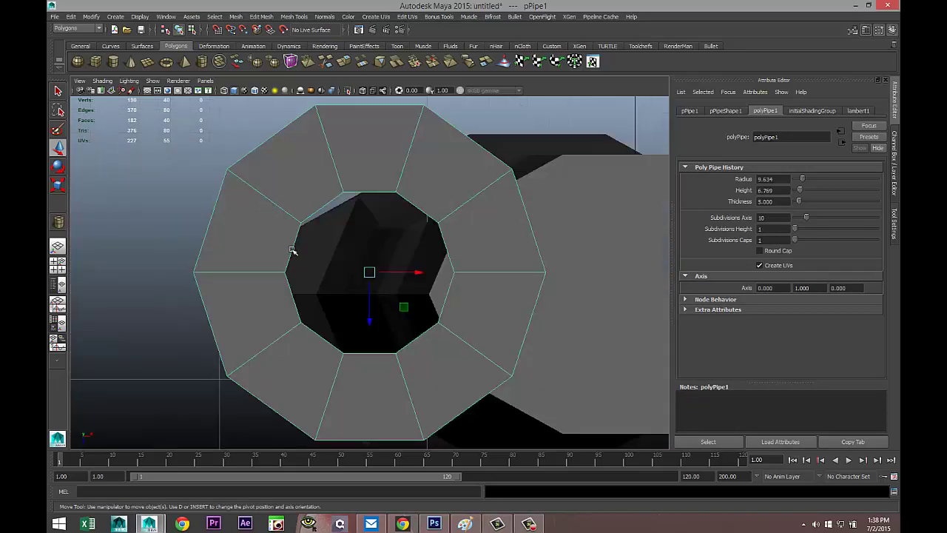
pyautogui.scroll(-10, 315, 292)
pyautogui.scroll(8, 318, 307)
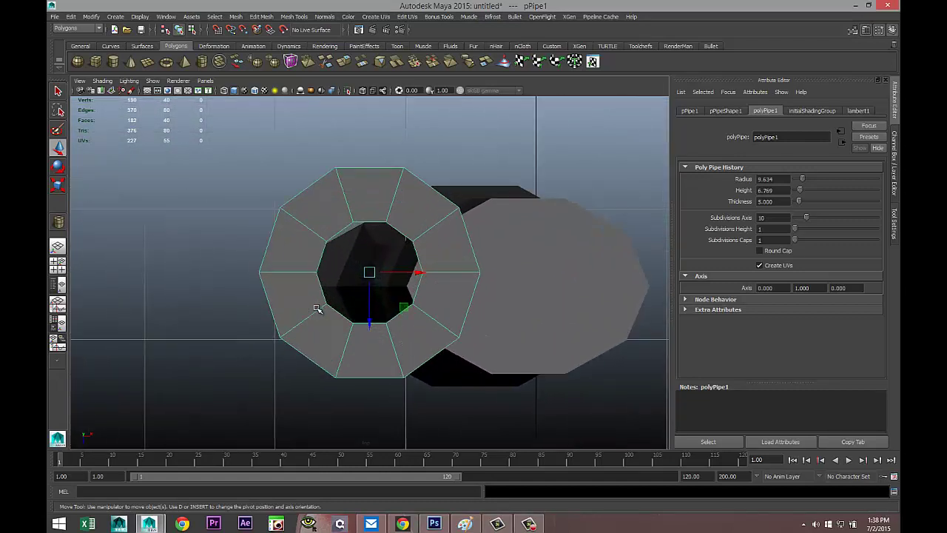
pyautogui.moveTo(377, 322); pyautogui.dragTo(372, 336)
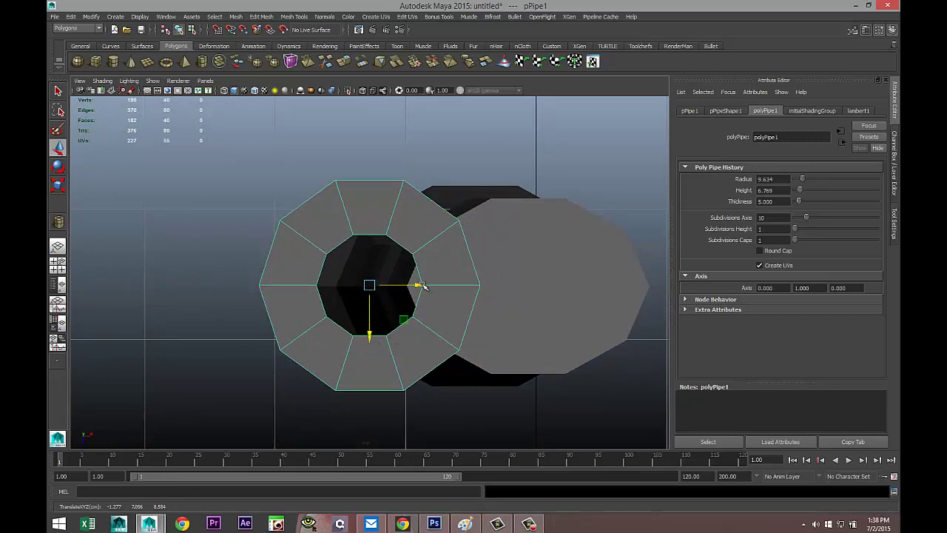
pyautogui.moveTo(420, 286); pyautogui.dragTo(509, 295)
# Step: Stretch the pipe into an elongated ring around the handle by moving its blade-side half of vertices along X
pyautogui.keyDown('alt'); pyautogui.moveTo(518, 311); pyautogui.dragTo(385, 298, button='middle'); pyautogui.keyUp('alt')
pyautogui.moveTo(348, 202); pyautogui.dragTo(287, 214, button='right')
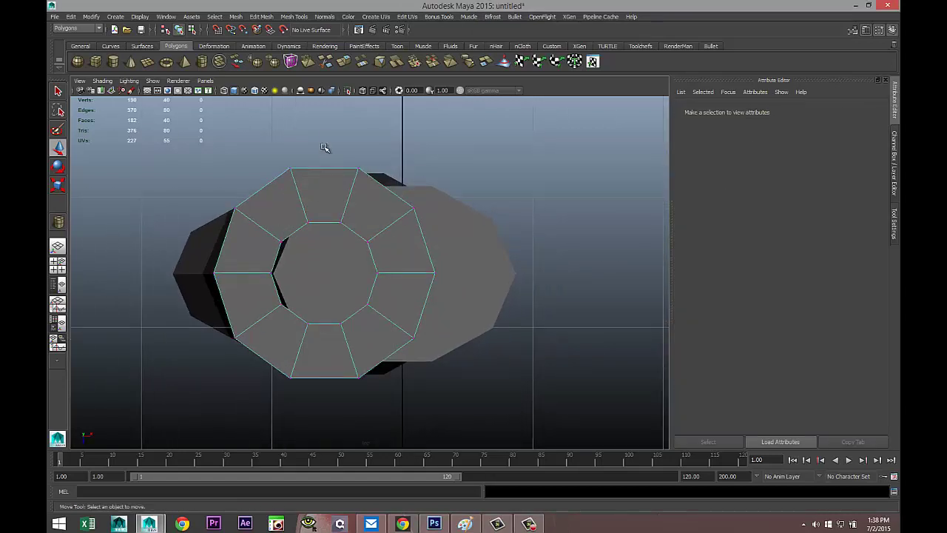
pyautogui.moveTo(323, 147); pyautogui.dragTo(536, 438)
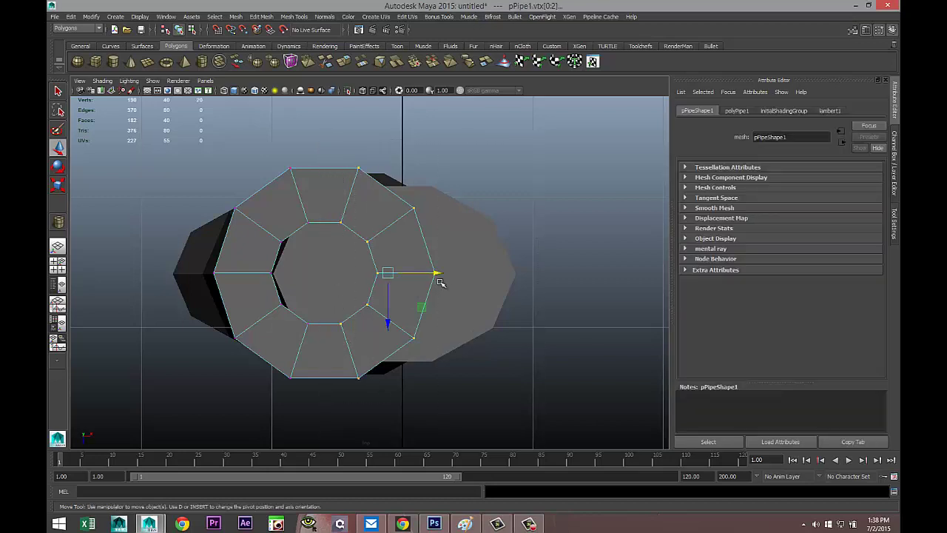
pyautogui.moveTo(440, 282); pyautogui.dragTo(579, 297)
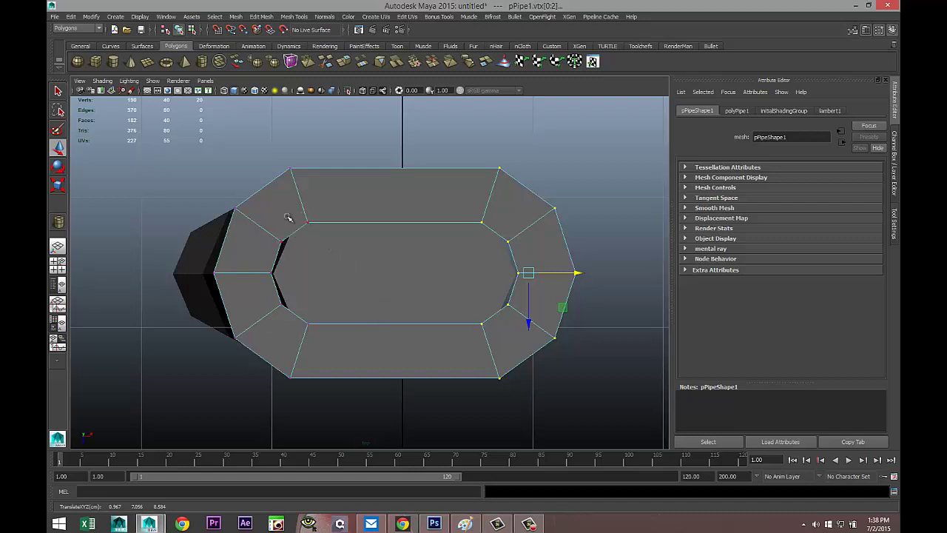
# Step: Move the two inner vertex pairs at the pipe's rear corners outward to the edges of the handle top
pyautogui.moveTo(334, 209); pyautogui.dragTo(312, 214)
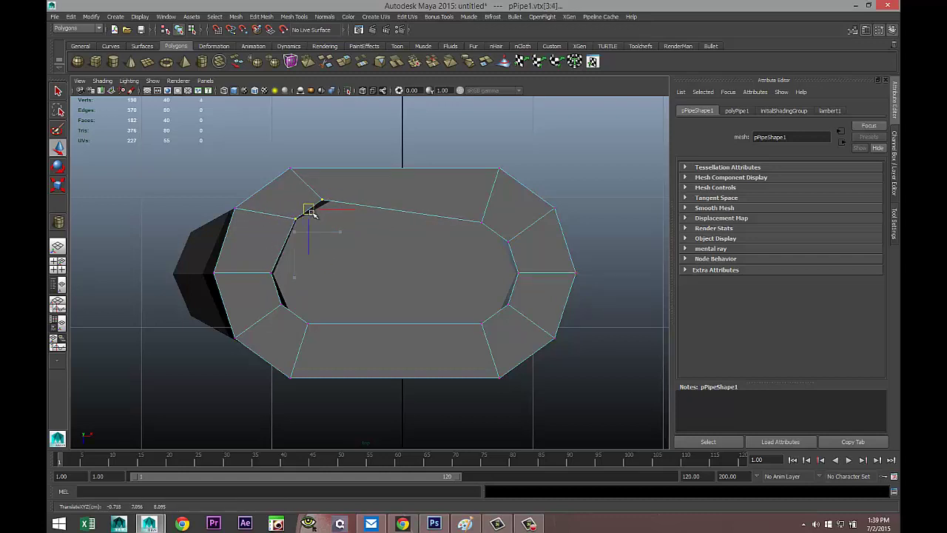
pyautogui.moveTo(272, 299); pyautogui.dragTo(330, 361)
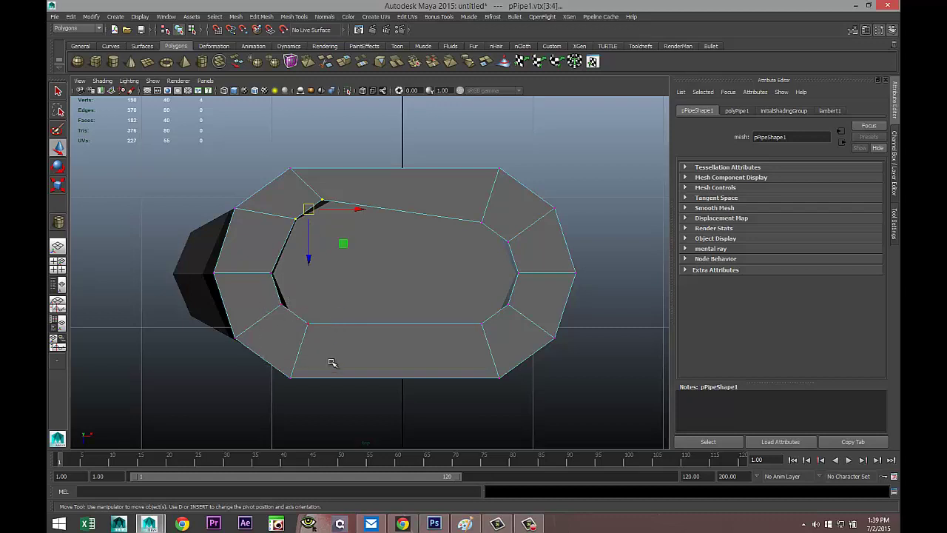
pyautogui.moveTo(295, 313); pyautogui.dragTo(307, 337)
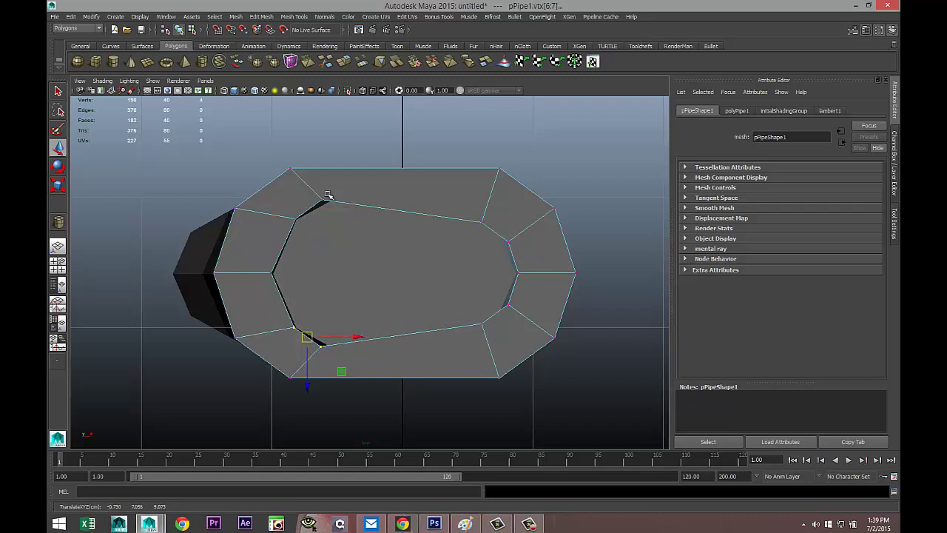
# Step: Move the front vertices of those rear inner pairs toward the blade side and scale them apart to meet the handle's corners
pyautogui.moveTo(311, 194); pyautogui.dragTo(382, 369)
pyautogui.moveTo(370, 274); pyautogui.dragTo(467, 278)
pyautogui.press('r')
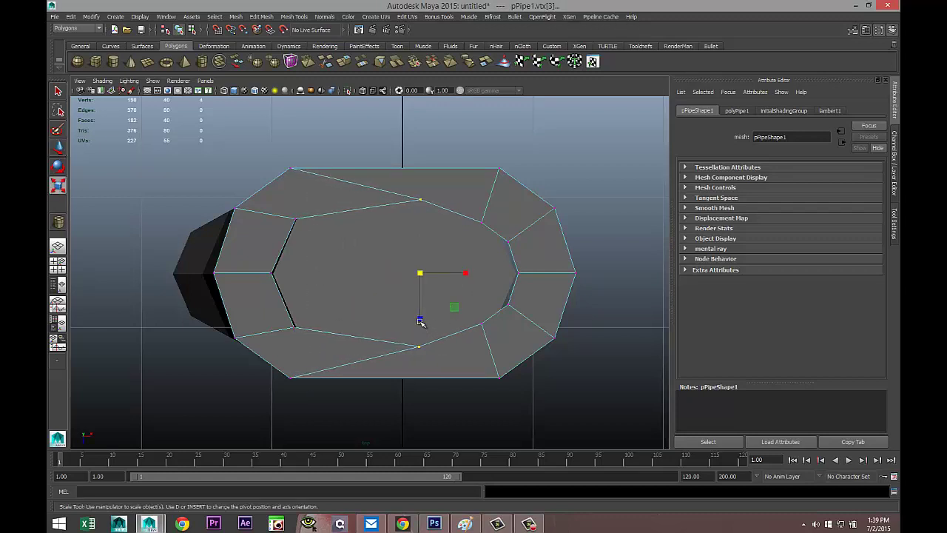
pyautogui.moveTo(420, 323)
pyautogui.mouseDown()
pyautogui.moveTo(426, 343)
pyautogui.moveTo(432, 334)
pyautogui.mouseUp()
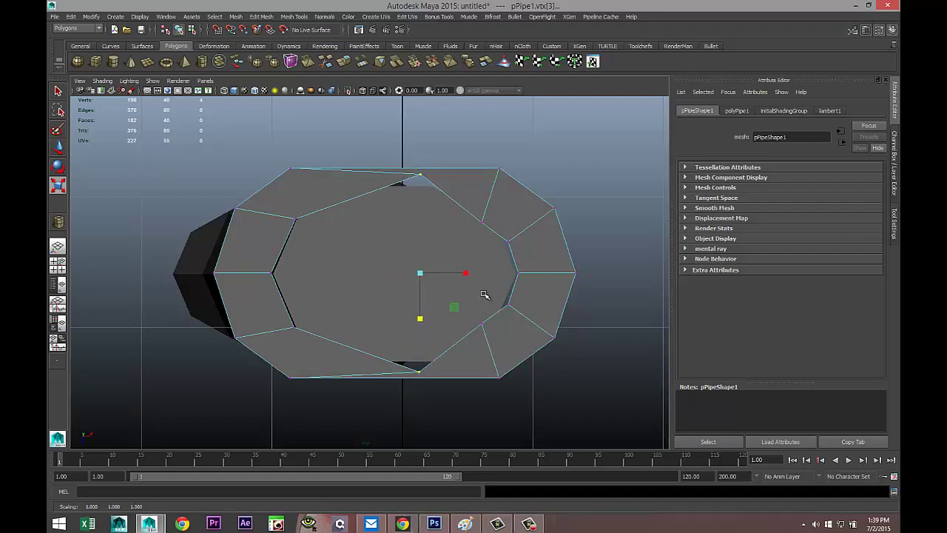
pyautogui.press('w')
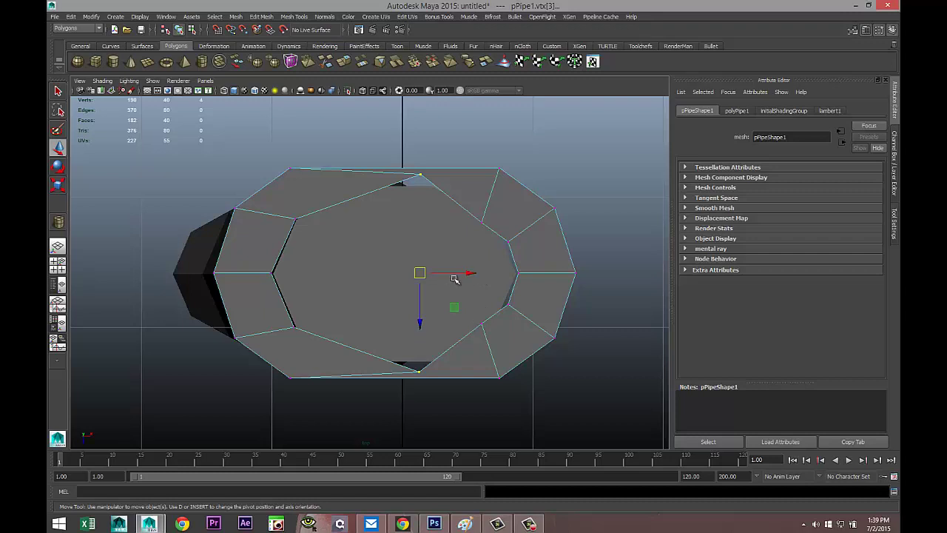
pyautogui.moveTo(454, 278); pyautogui.dragTo(404, 289)
pyautogui.press('r')
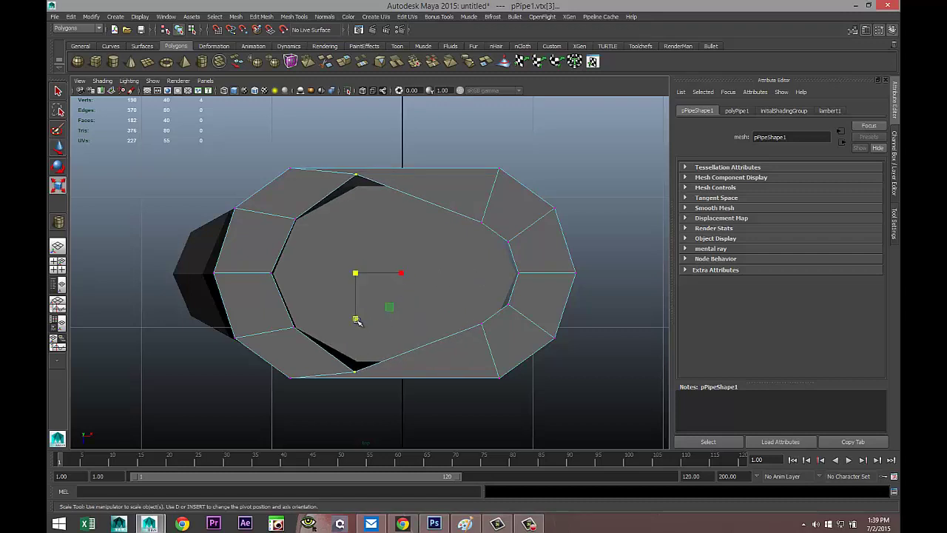
pyautogui.moveTo(357, 321); pyautogui.dragTo(362, 314)
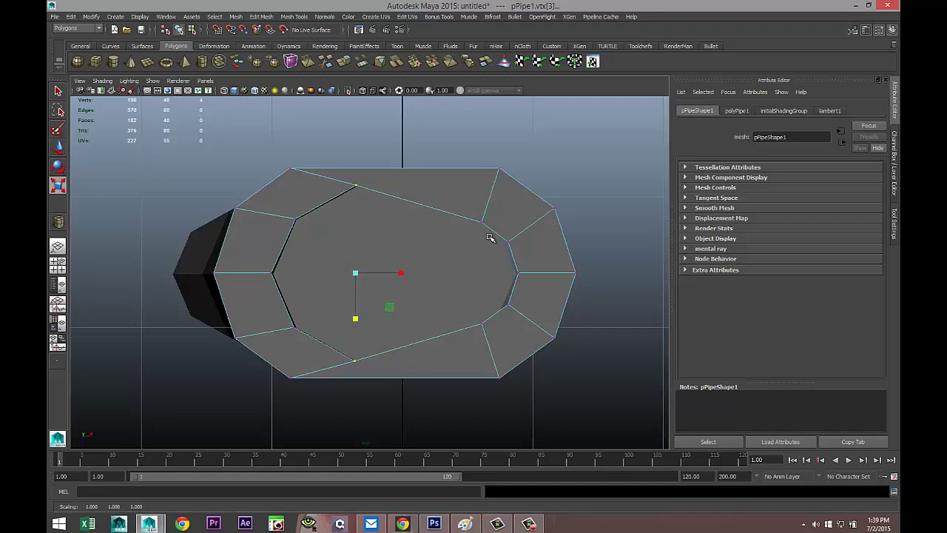
# Step: Scale the first blade-side inner vertex pair apart along Z and move it along X to the handle's front corners
pyautogui.moveTo(471, 208)
pyautogui.mouseDown()
pyautogui.moveTo(493, 328)
pyautogui.moveTo(494, 349)
pyautogui.moveTo(481, 331)
pyautogui.moveTo(484, 351)
pyautogui.moveTo(495, 354)
pyautogui.mouseUp()
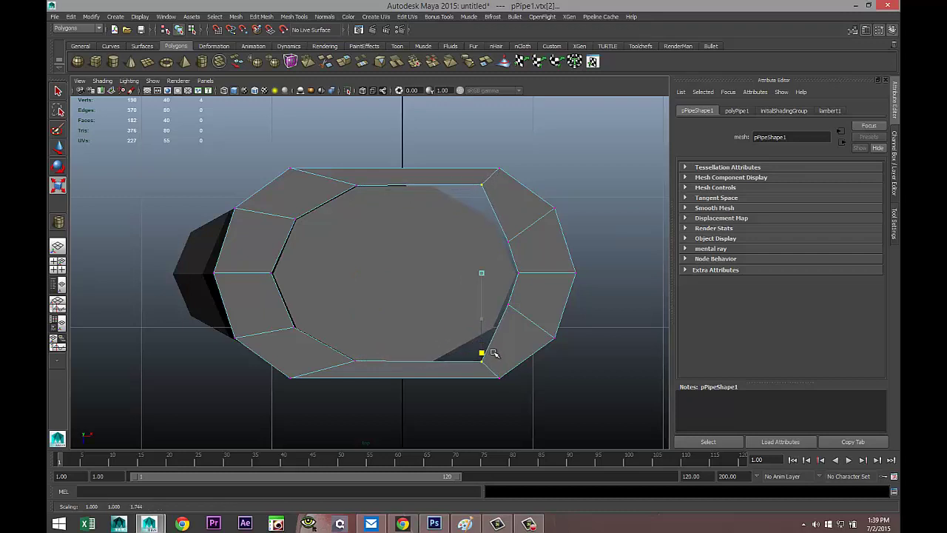
pyautogui.press('w')
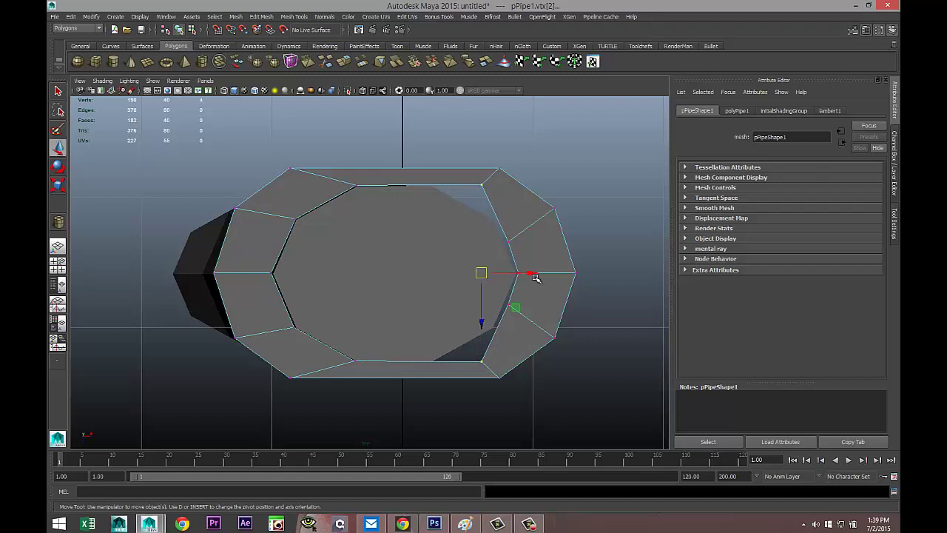
pyautogui.moveTo(530, 274)
pyautogui.mouseDown()
pyautogui.moveTo(482, 275)
pyautogui.moveTo(520, 259)
pyautogui.mouseUp()
# Step: Fit the foremost inner vertex pair to the handle's outline, and move the rear middle outer vertices inward to flatten the pipe's back
pyautogui.keyDown('shift'); pyautogui.moveTo(498, 299); pyautogui.dragTo(511, 355); pyautogui.keyUp('shift')
pyautogui.press('r')
pyautogui.press('w')
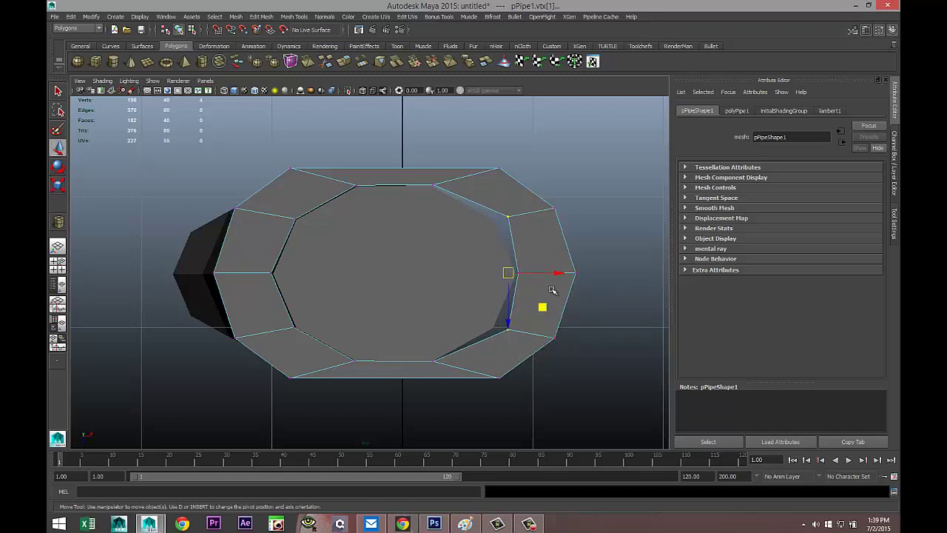
pyautogui.moveTo(561, 271); pyautogui.dragTo(543, 277)
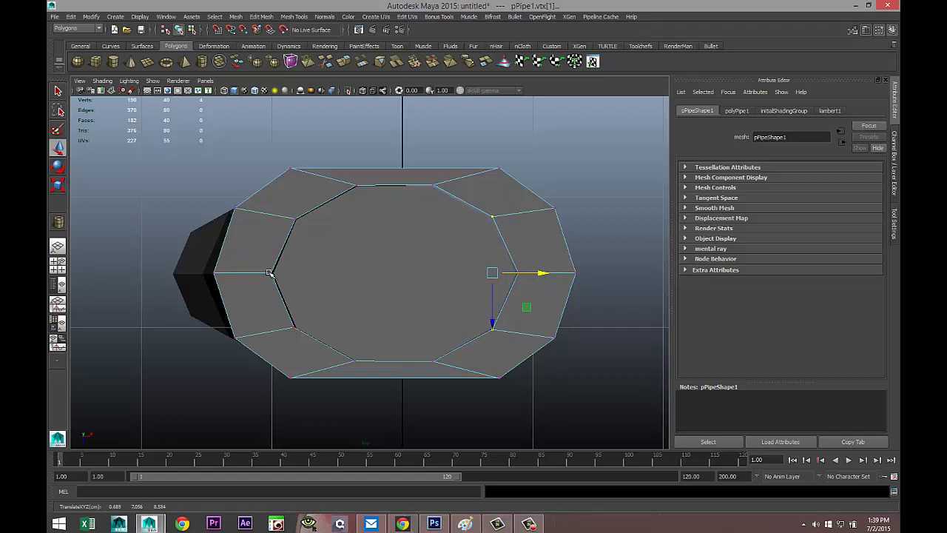
pyautogui.click(213, 272)
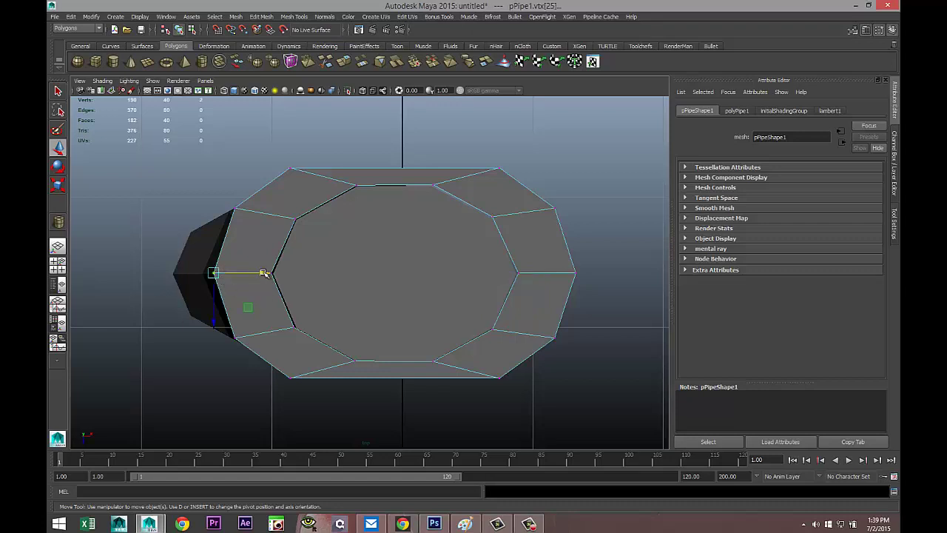
pyautogui.moveTo(263, 273); pyautogui.dragTo(283, 275)
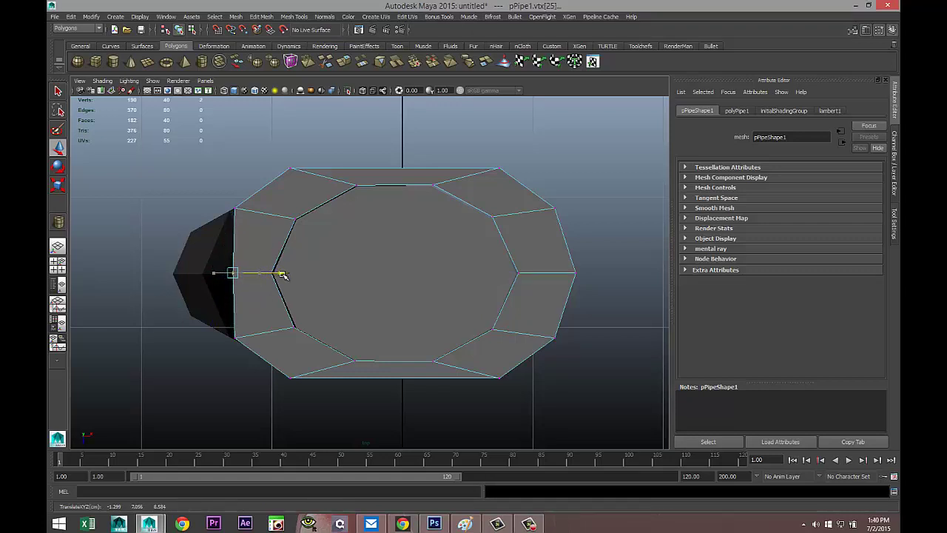
# Step: Pull the pipe's outer blade-side vertices along X until they reach the blade edge of the reference axe
pyautogui.click(499, 168)
pyautogui.keyDown('shift'); pyautogui.click(572, 270); pyautogui.keyUp('shift')
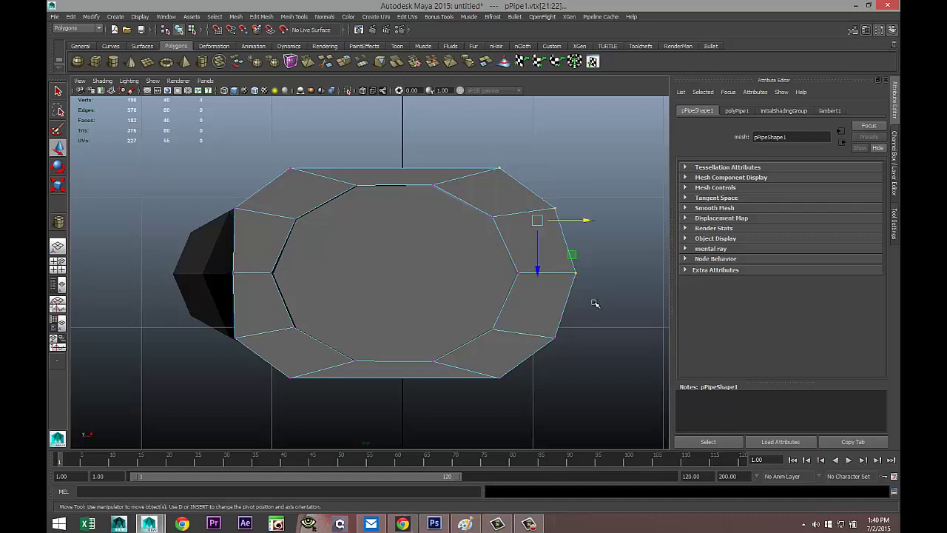
pyautogui.keyDown('shift'); pyautogui.click(553, 335); pyautogui.keyUp('shift')
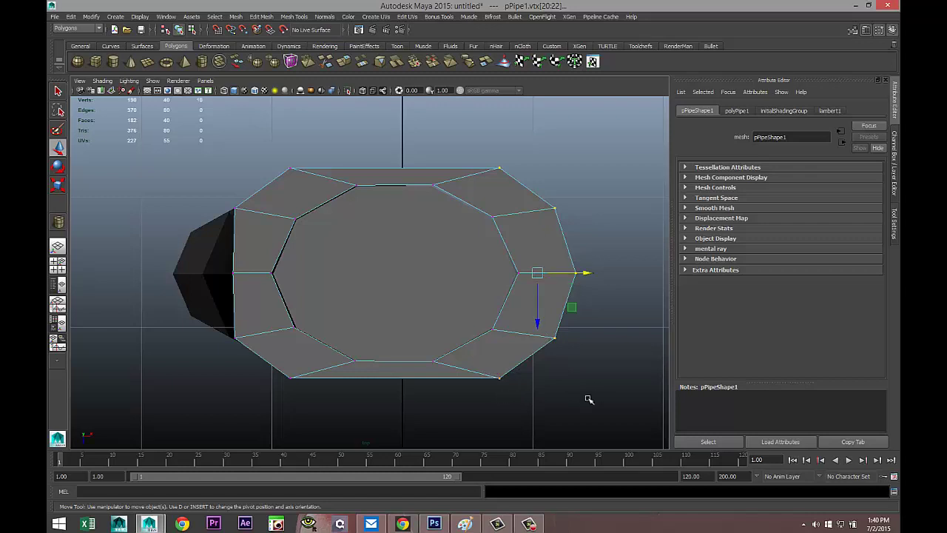
pyautogui.keyDown('alt'); pyautogui.moveTo(535, 383); pyautogui.dragTo(404, 336, button='middle'); pyautogui.keyUp('alt')
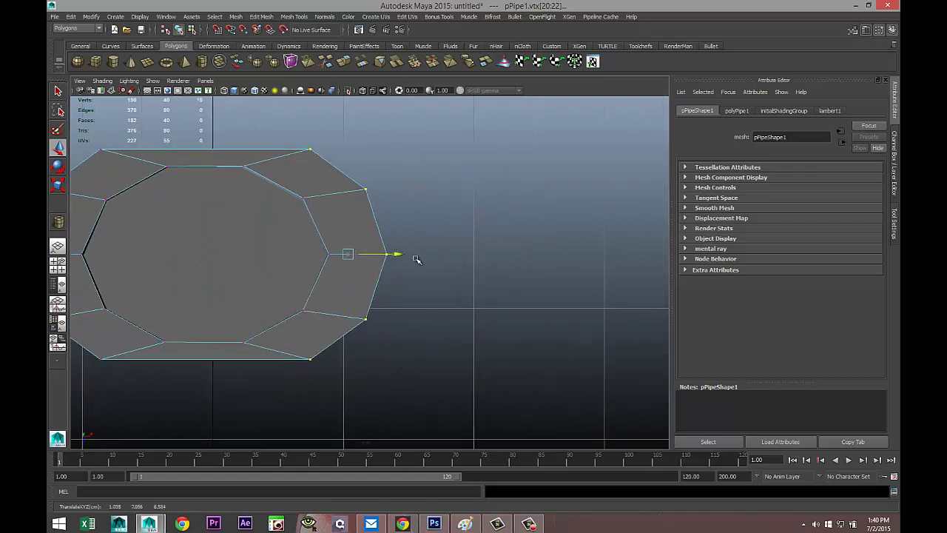
pyautogui.moveTo(400, 254); pyautogui.dragTo(582, 254)
pyautogui.click(59, 265)
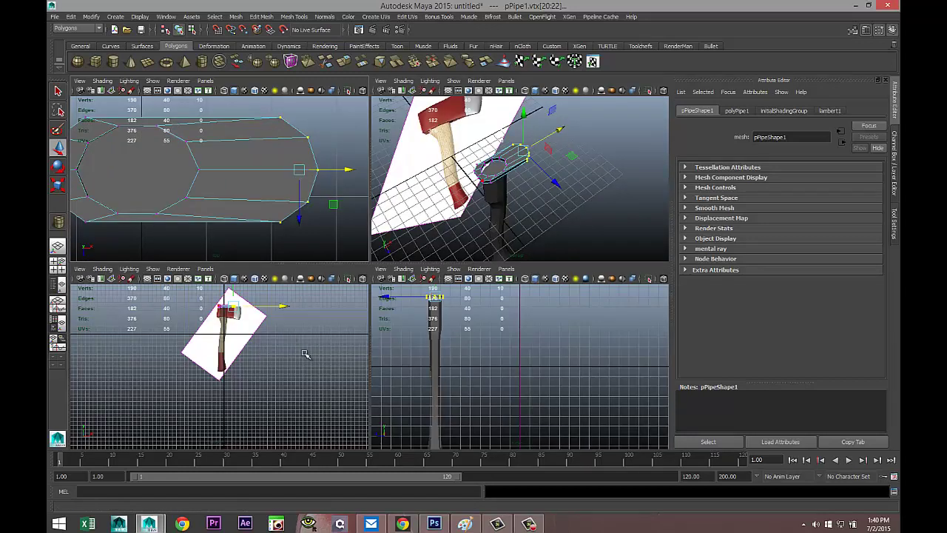
pyautogui.press('space')
pyautogui.scroll(5, 354, 332)
pyautogui.scroll(-5, 357, 331)
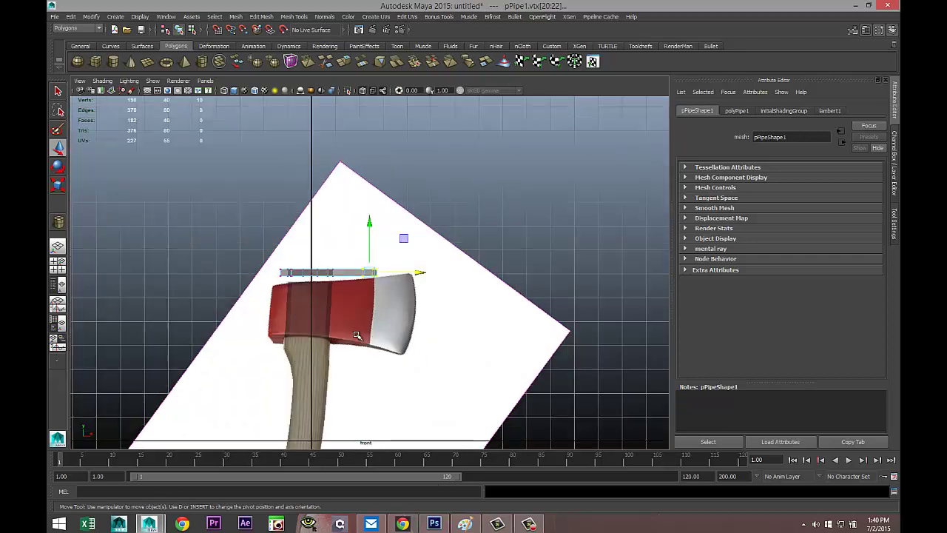
pyautogui.scroll(3, 354, 325)
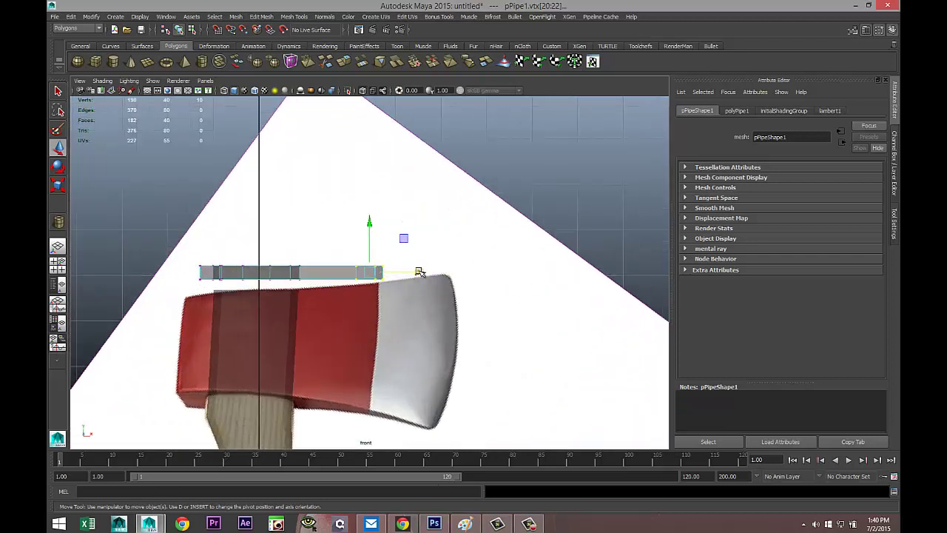
pyautogui.moveTo(419, 276); pyautogui.dragTo(489, 283)
# Step: Scale the whole pipe taller along Y and lower it over the axe head in the front reference view
pyautogui.rightClick(363, 275)
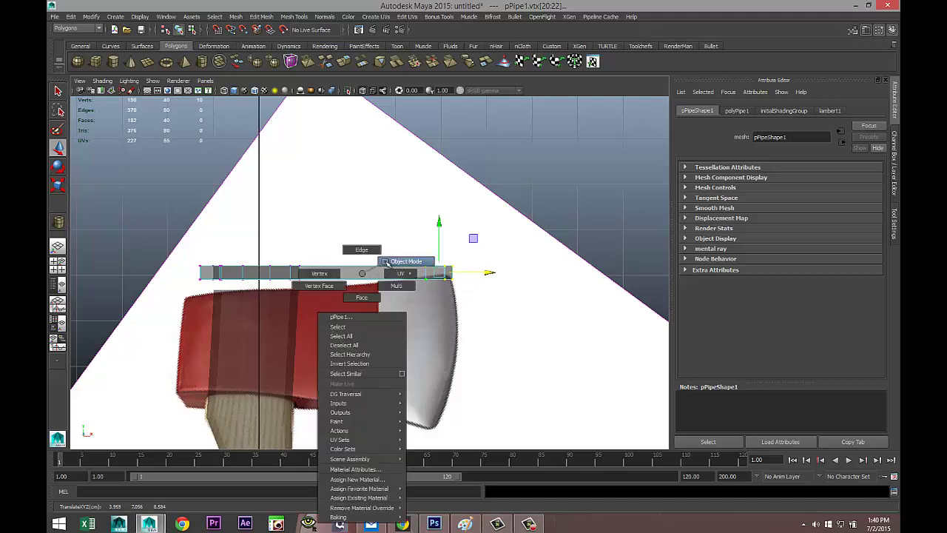
pyautogui.click(390, 262)
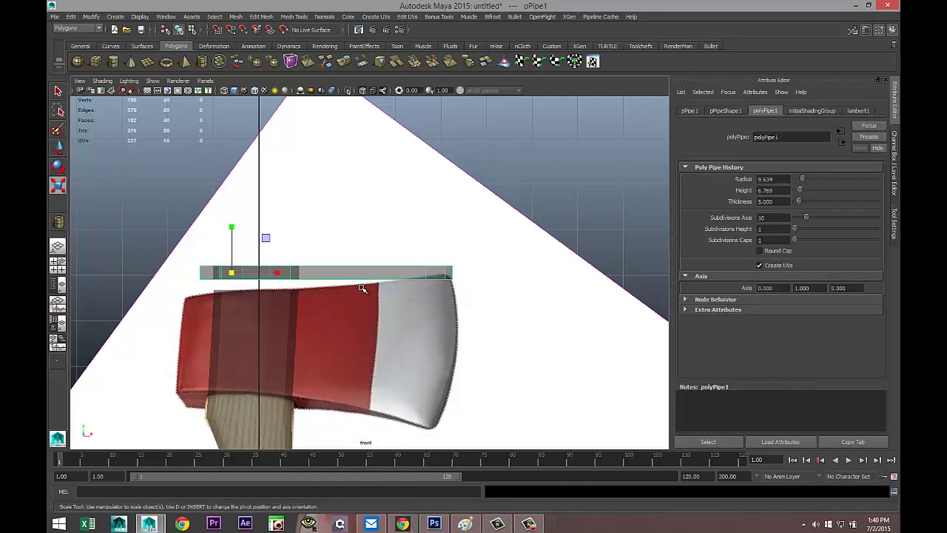
pyautogui.press('r')
pyautogui.moveTo(231, 227); pyautogui.dragTo(239, 111)
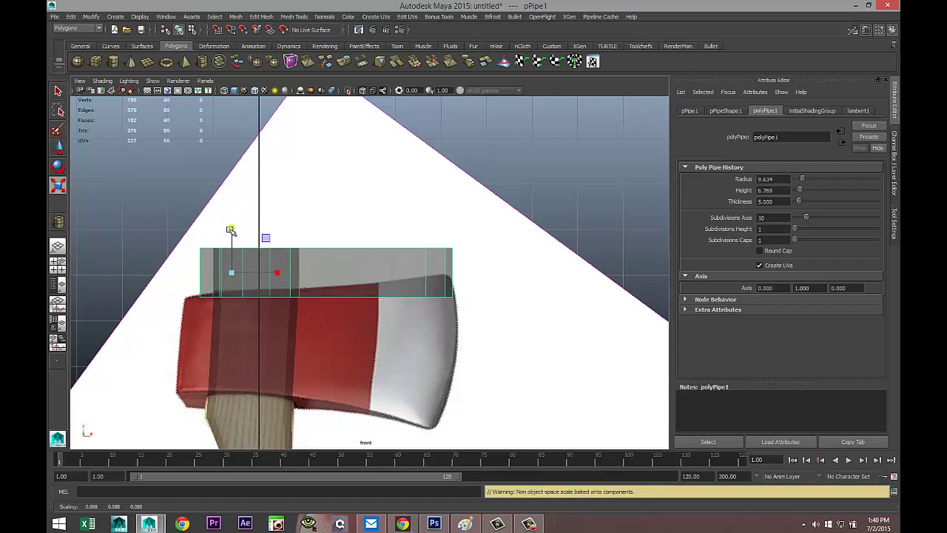
pyautogui.moveTo(232, 227); pyautogui.dragTo(239, 155)
pyautogui.press('w')
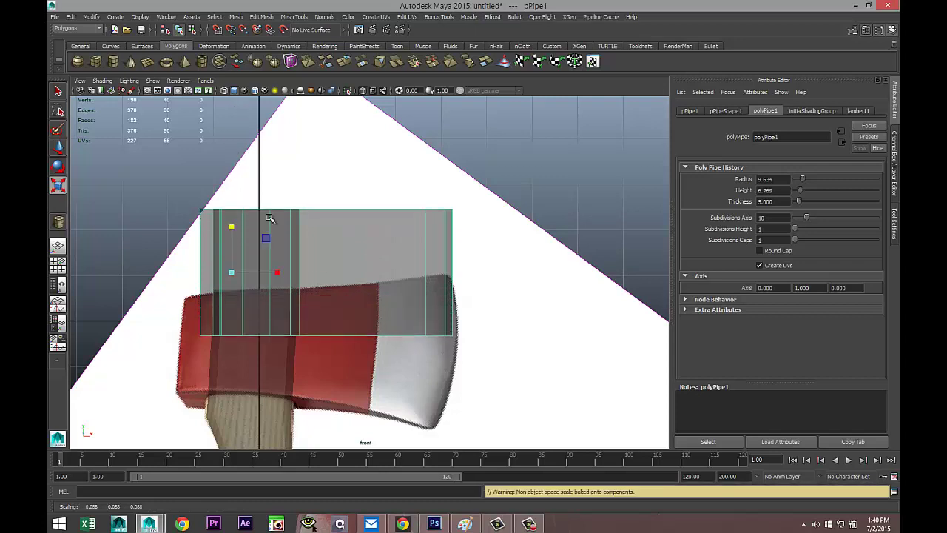
pyautogui.moveTo(232, 225); pyautogui.dragTo(235, 308)
pyautogui.press('r')
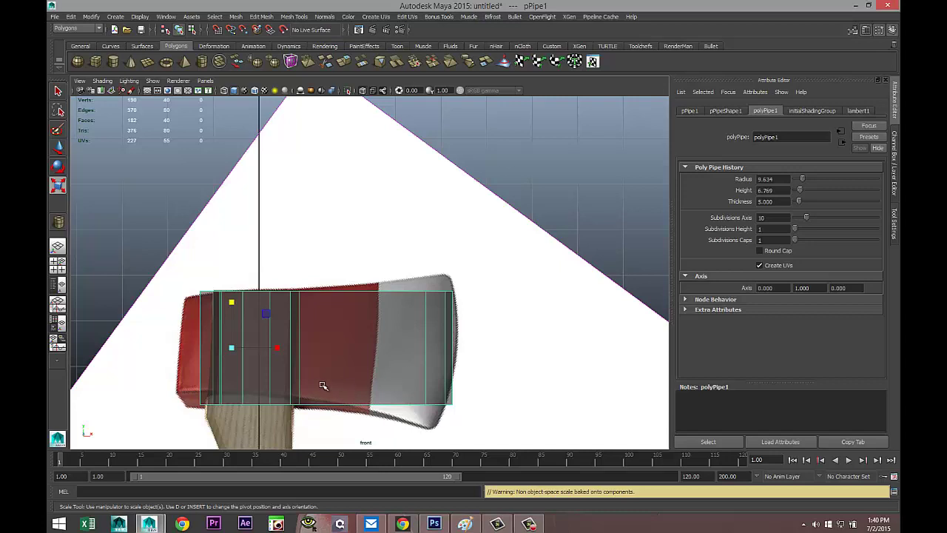
# Step: Scale the blade-end vertices closer together along Z so the head tapers slightly toward the blade
pyautogui.click(58, 263)
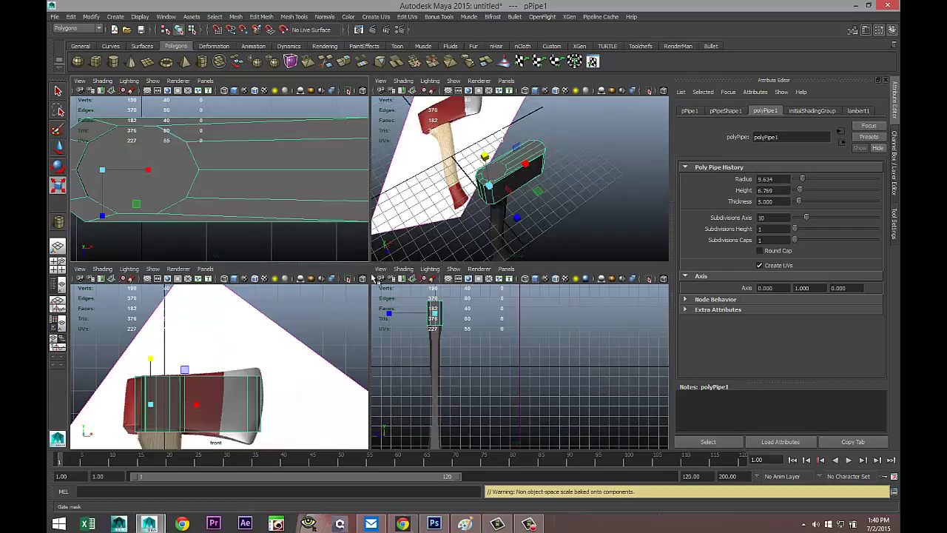
pyautogui.press('space')
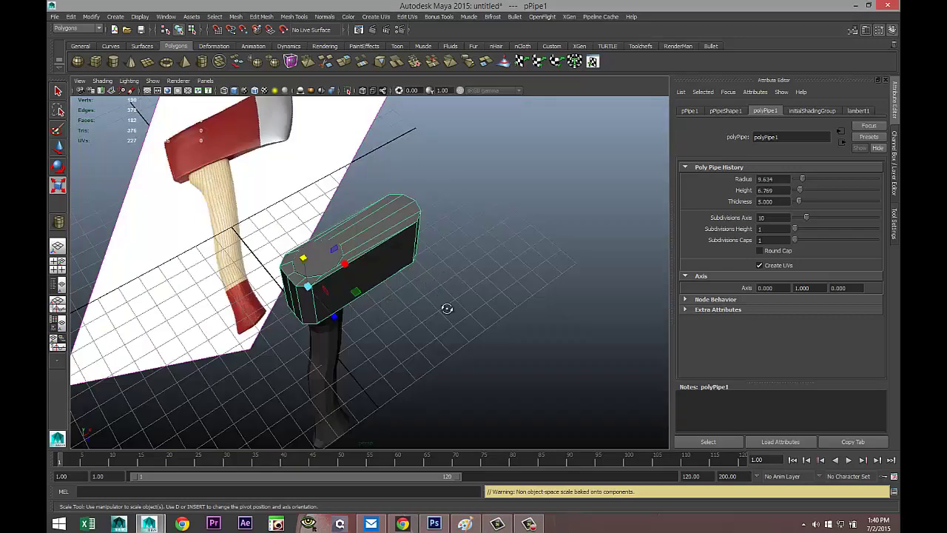
pyautogui.keyDown('alt'); pyautogui.moveTo(446, 309); pyautogui.dragTo(395, 276); pyautogui.keyUp('alt')
pyautogui.moveTo(392, 275); pyautogui.dragTo(356, 276, button='right')
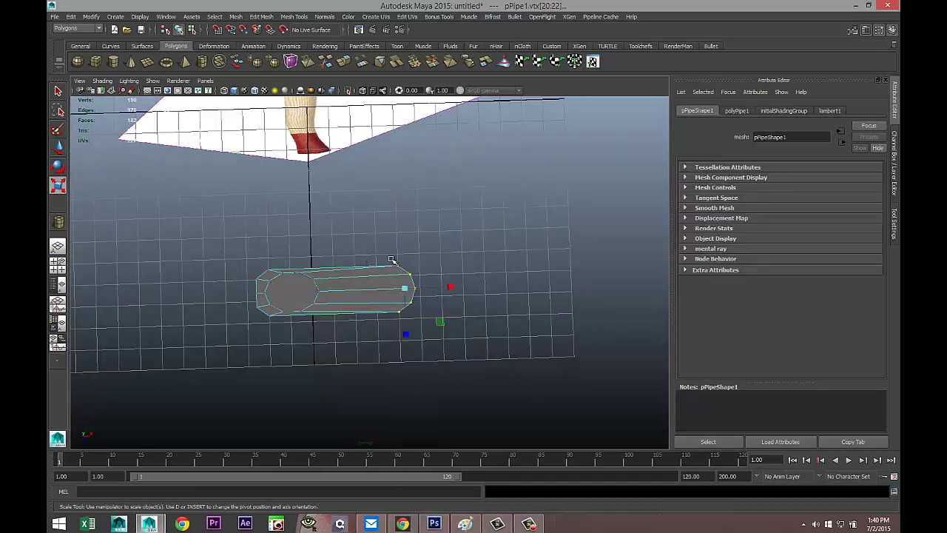
pyautogui.moveTo(405, 336); pyautogui.dragTo(405, 311)
pyautogui.scroll(3, 432, 357)
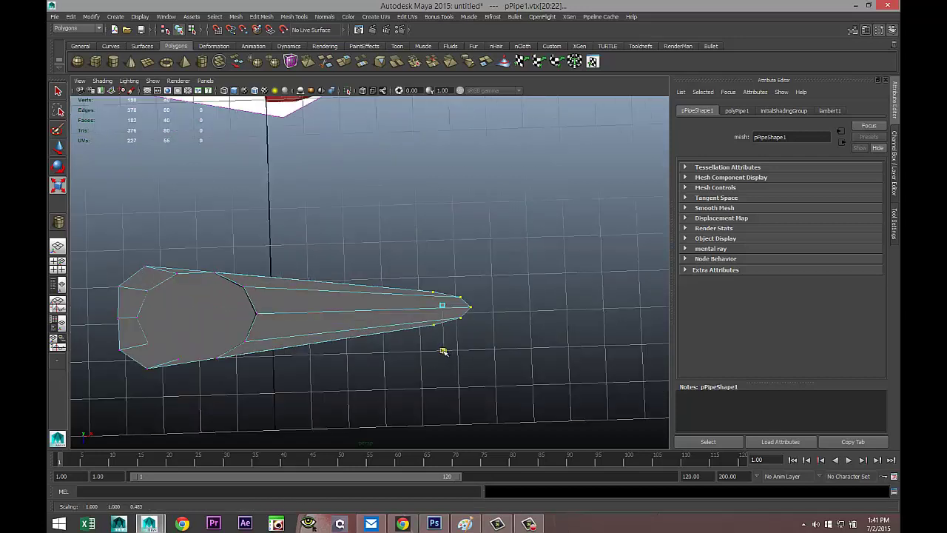
pyautogui.moveTo(444, 349); pyautogui.dragTo(453, 419)
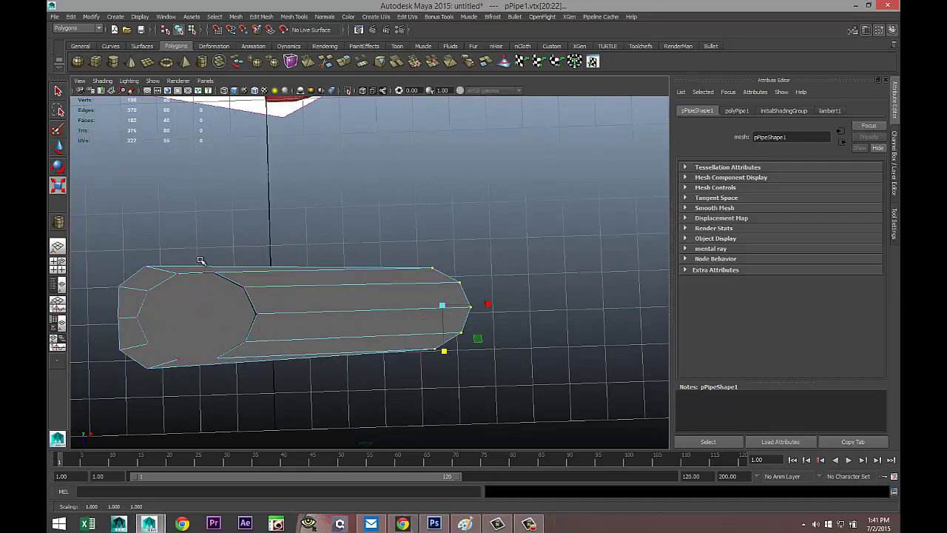
# Step: Insert an edge loop on the head's top face, close around the handle hole
pyautogui.keyDown('alt'); pyautogui.moveTo(232, 392); pyautogui.dragTo(362, 337); pyautogui.keyUp('alt')
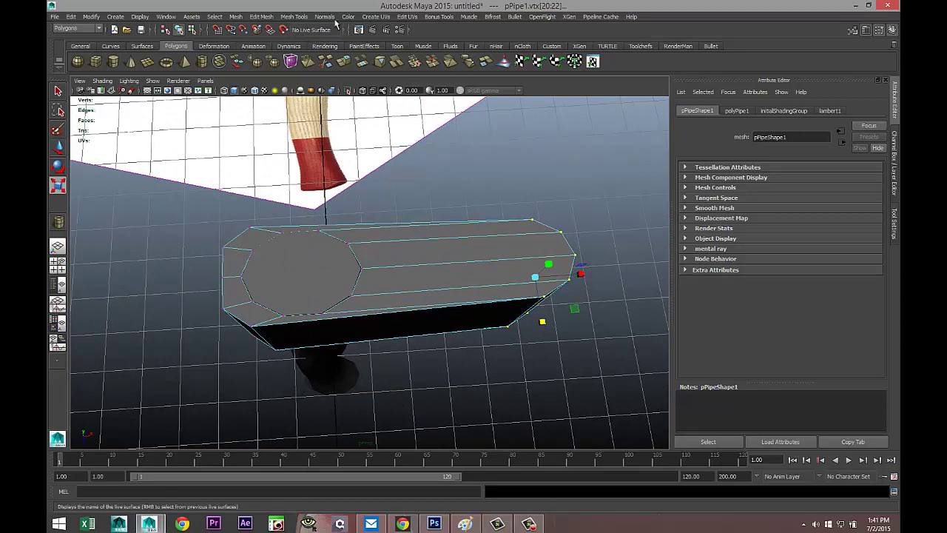
pyautogui.click(296, 17)
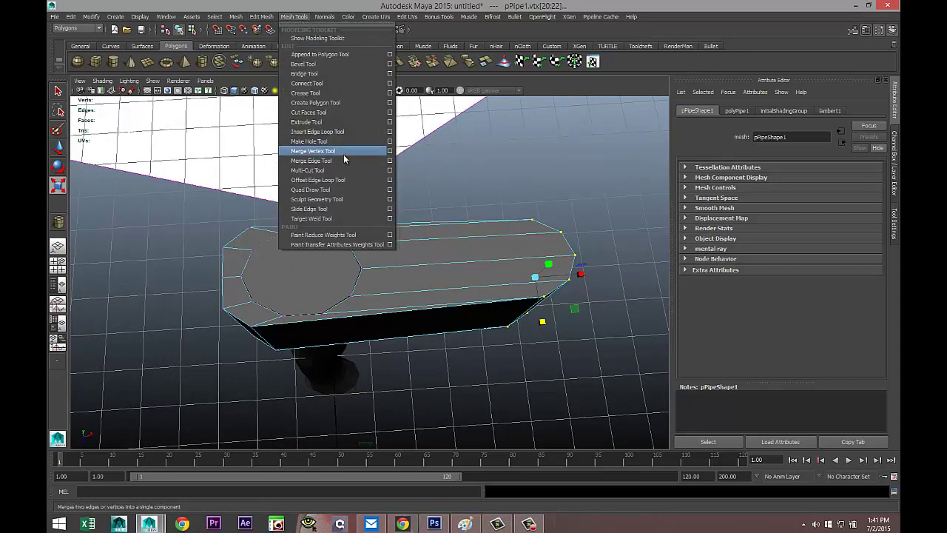
pyautogui.click(326, 131)
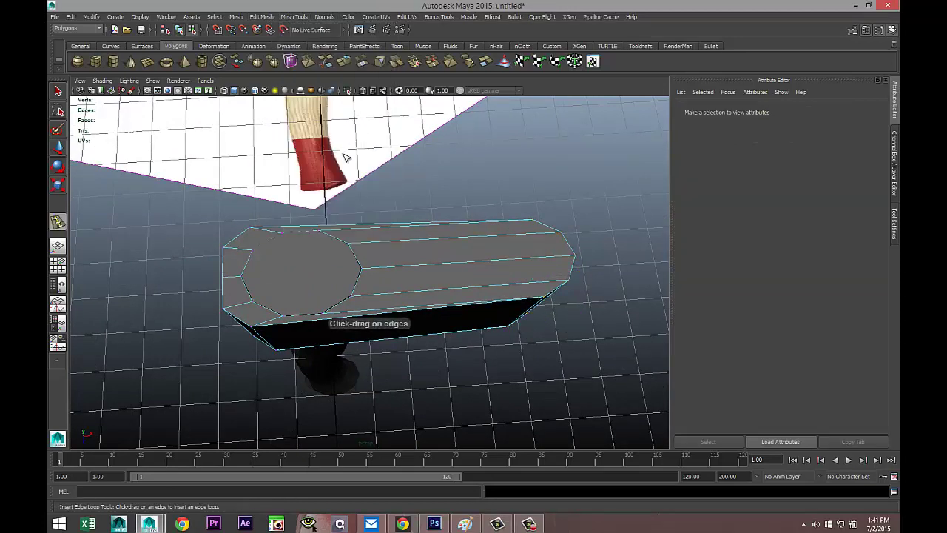
pyautogui.click(374, 272)
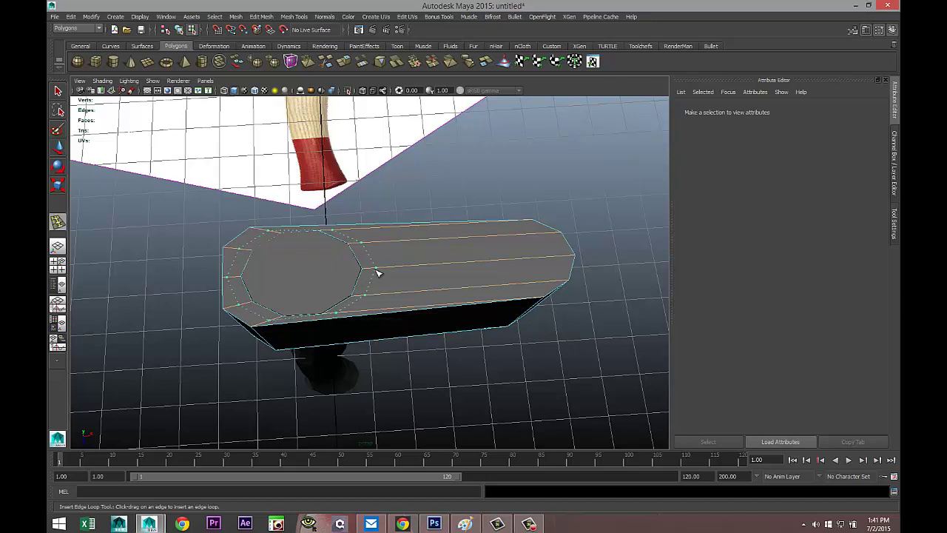
pyautogui.click(377, 273)
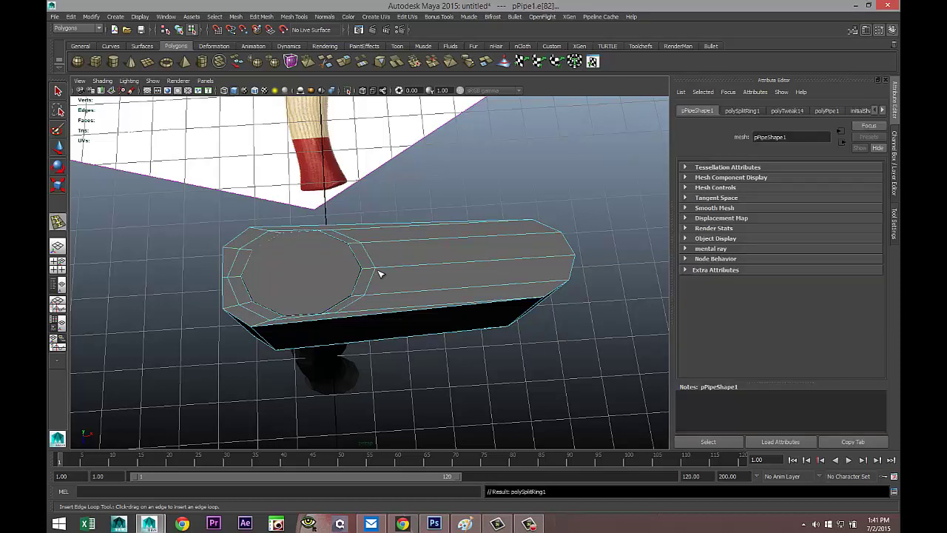
# Step: Try inserting further edge loops across the head's top face, one past the handle hole and one near the blade end
pyautogui.moveTo(407, 266); pyautogui.dragTo(434, 271)
pyautogui.hotkey('ctrl', 'z')
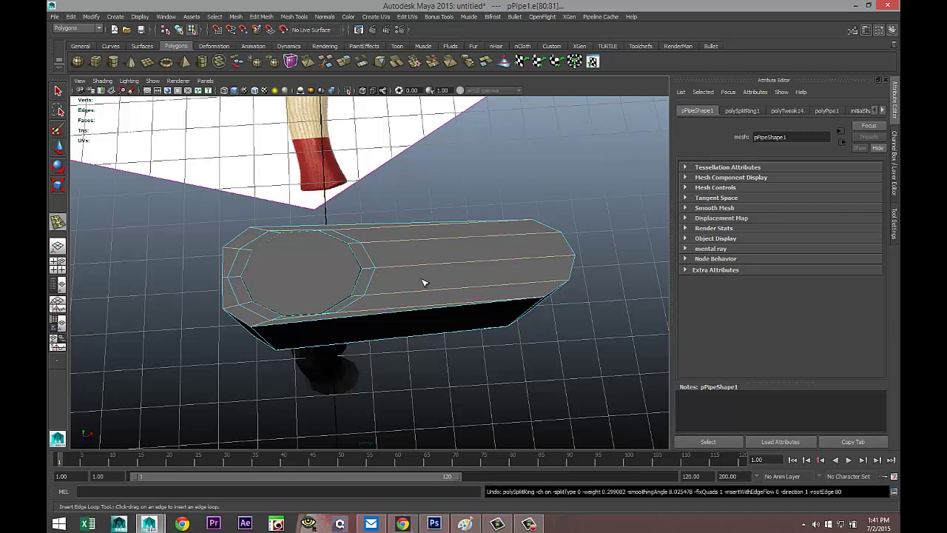
pyautogui.moveTo(569, 259); pyautogui.dragTo(571, 258)
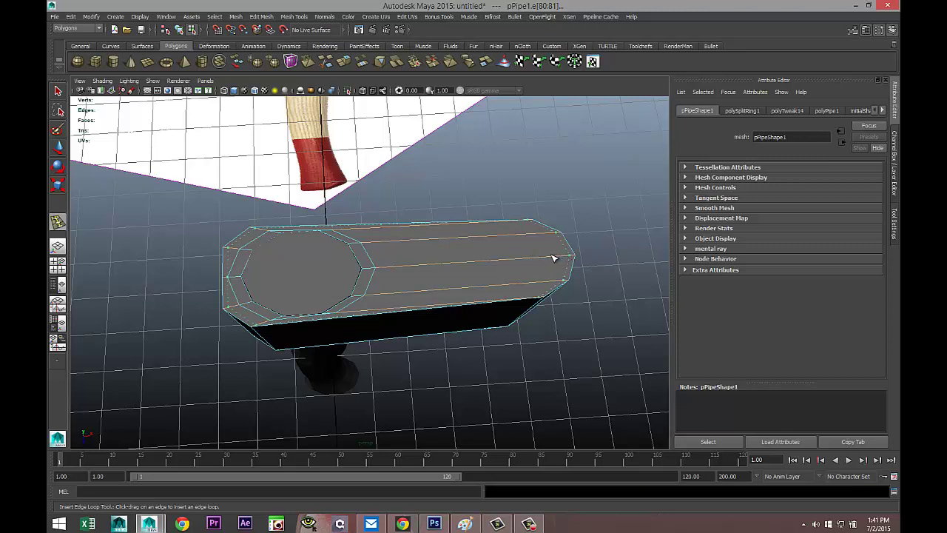
pyautogui.moveTo(553, 258); pyautogui.dragTo(554, 259)
pyautogui.hotkey('ctrl', 'z')
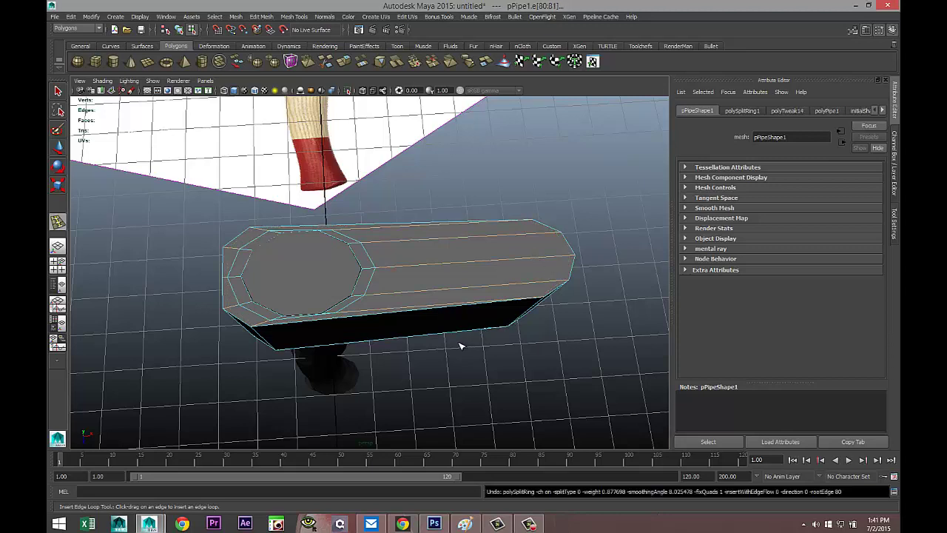
# Step: Try inserting a vertical edge loop through the long side face of the head
pyautogui.keyDown('alt'); pyautogui.moveTo(454, 352); pyautogui.dragTo(392, 327); pyautogui.keyUp('alt')
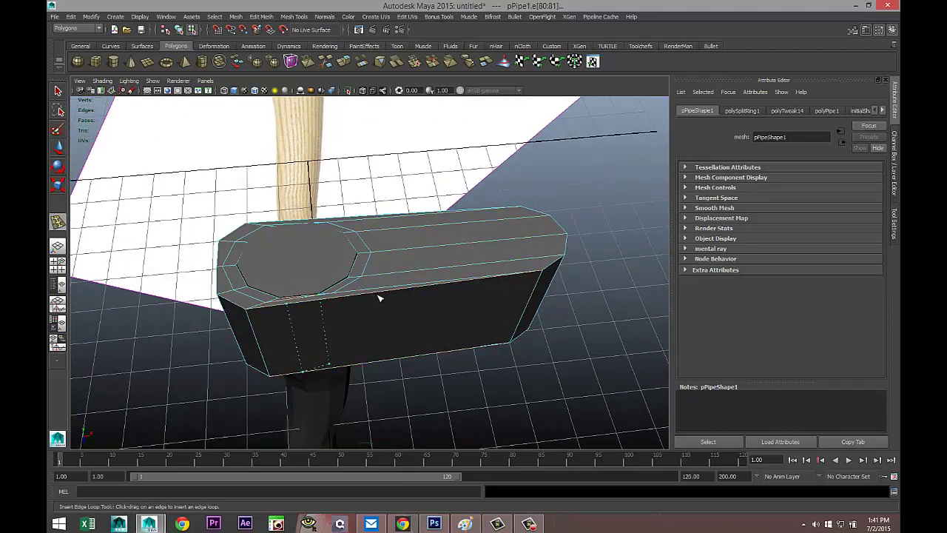
pyautogui.click(379, 298)
pyautogui.moveTo(393, 316)
pyautogui.keyDown('alt'); pyautogui.mouseDown()
pyautogui.moveTo(396, 333)
pyautogui.moveTo(399, 319)
pyautogui.mouseUp(); pyautogui.keyUp('alt')
pyautogui.hotkey('ctrl', 'z')
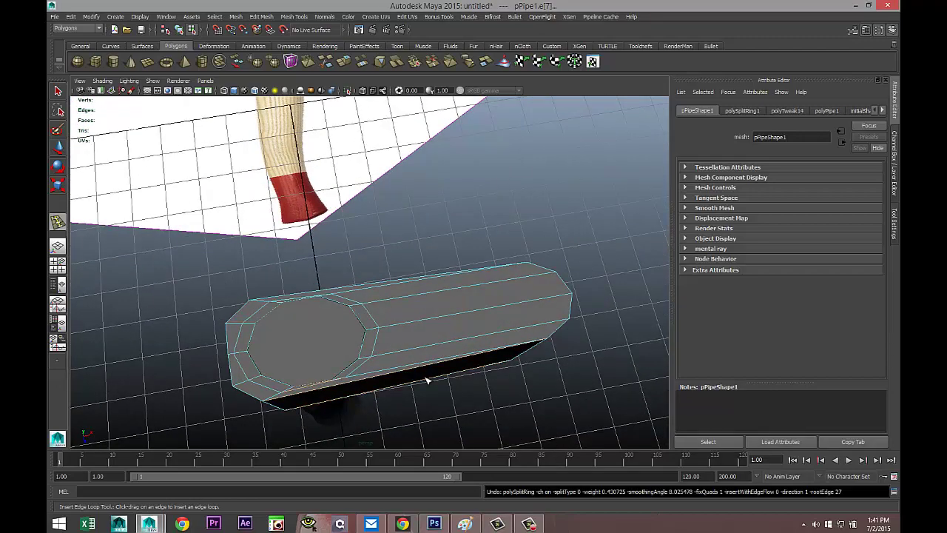
# Step: In the top view, scale the widest pair of blade-end vertices closer together along Z
pyautogui.keyDown('alt'); pyautogui.moveTo(427, 380); pyautogui.dragTo(408, 383); pyautogui.keyUp('alt')
pyautogui.click(58, 264)
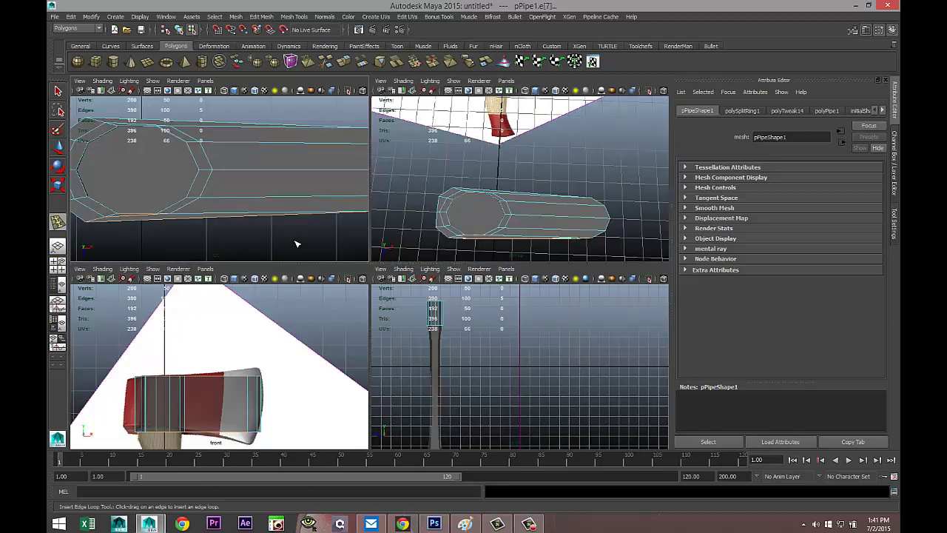
pyautogui.press('space')
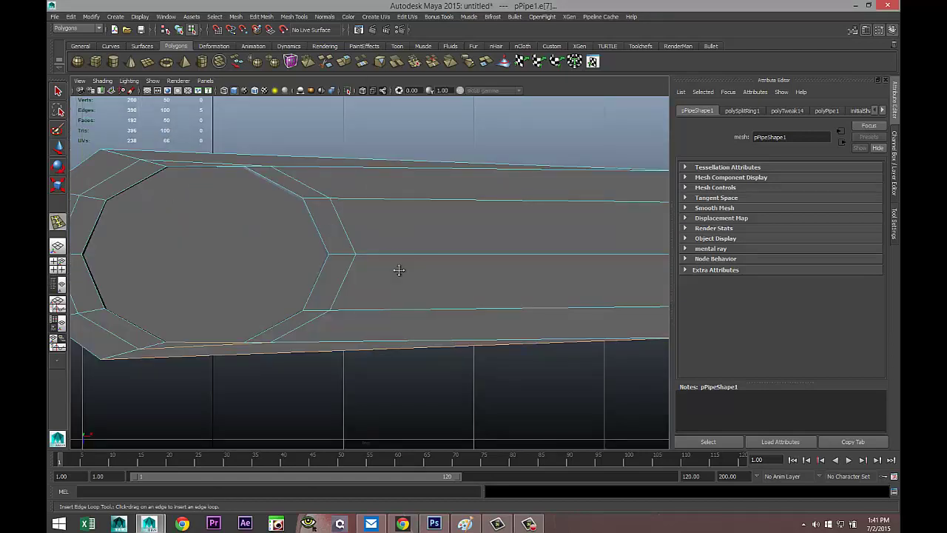
pyautogui.keyDown('alt'); pyautogui.moveTo(399, 270); pyautogui.dragTo(211, 259, button='middle'); pyautogui.keyUp('alt')
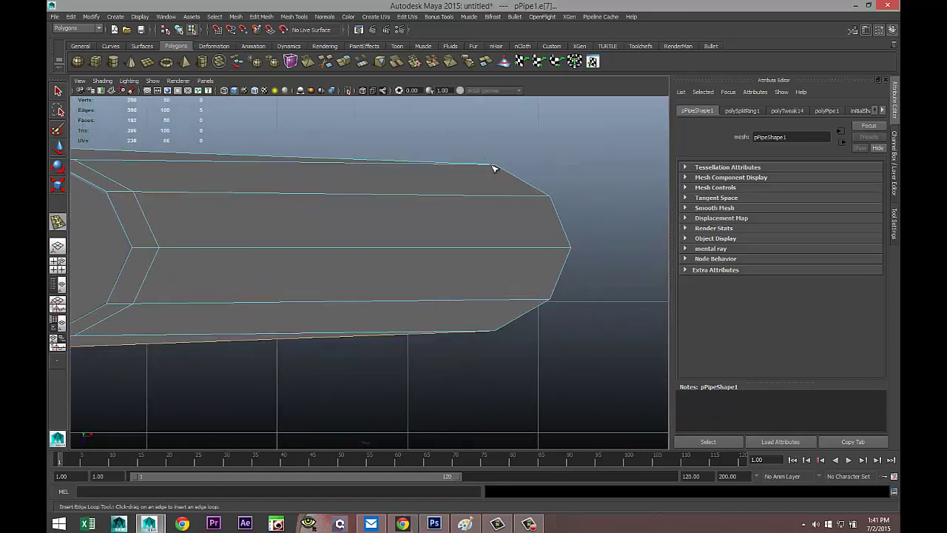
pyautogui.moveTo(494, 169); pyautogui.dragTo(446, 165, button='right')
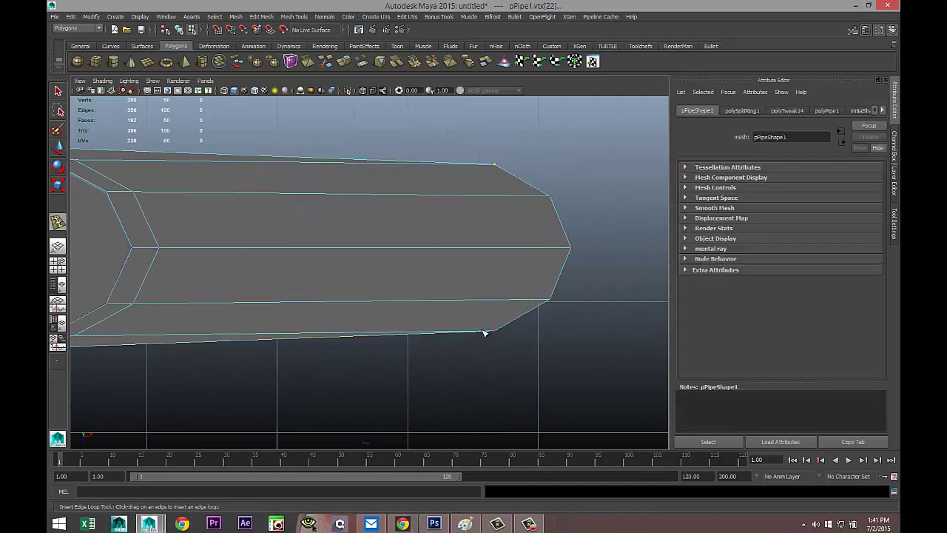
pyautogui.keyDown('alt'); pyautogui.moveTo(426, 357); pyautogui.dragTo(474, 370, button='middle'); pyautogui.keyUp('alt')
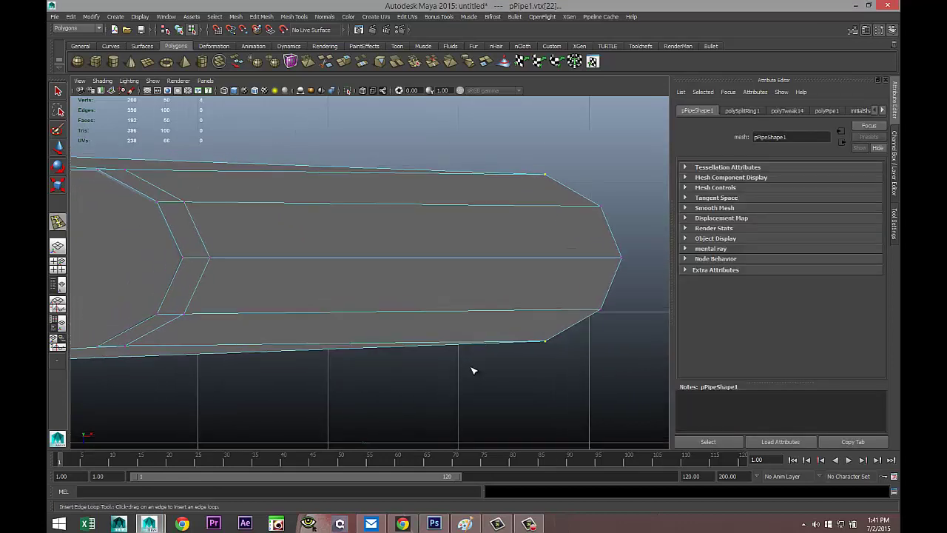
pyautogui.scroll(-5, 463, 371)
pyautogui.press('r')
pyautogui.scroll(3, 444, 317)
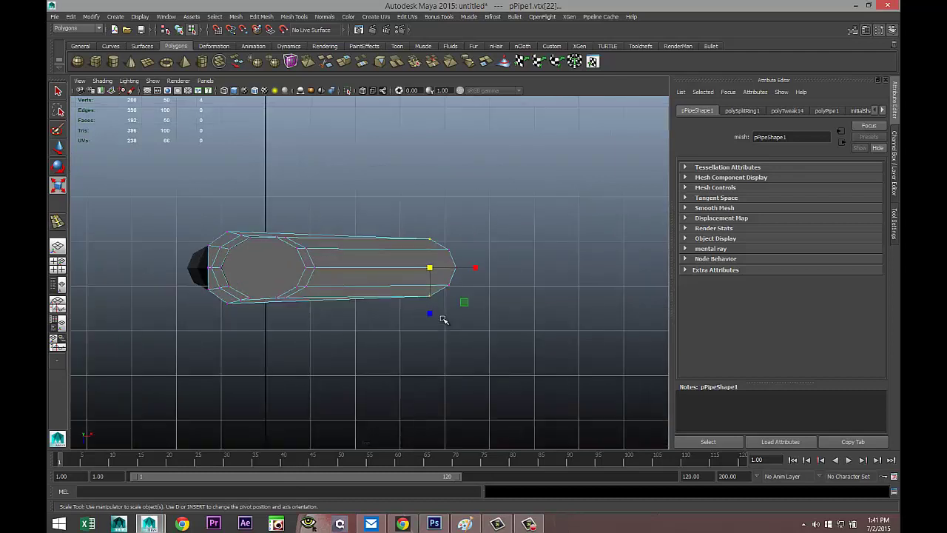
pyautogui.scroll(2, 444, 317)
pyautogui.moveTo(472, 312); pyautogui.dragTo(453, 300)
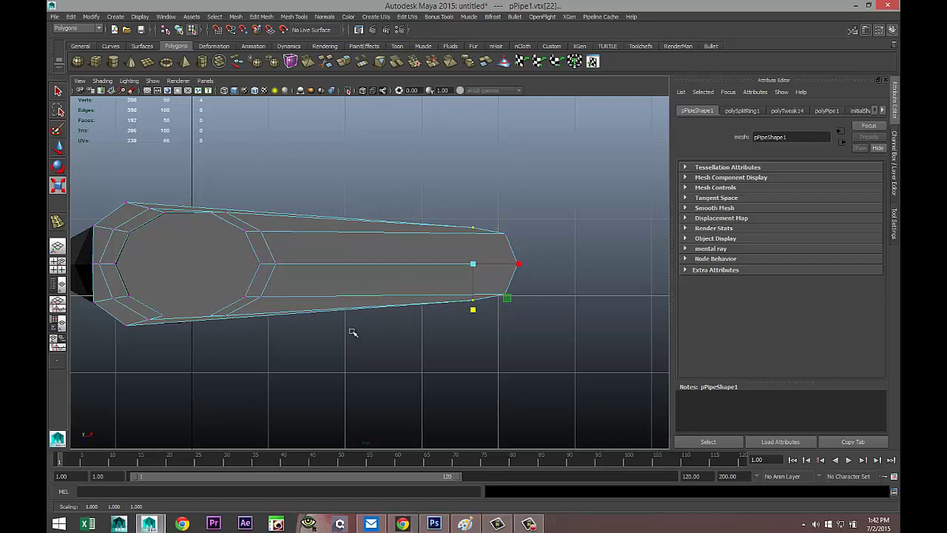
# Step: Scale the next vertex pair toward the tip closer together along Z and move the tip vertices outward along X into a point
pyautogui.click(504, 234)
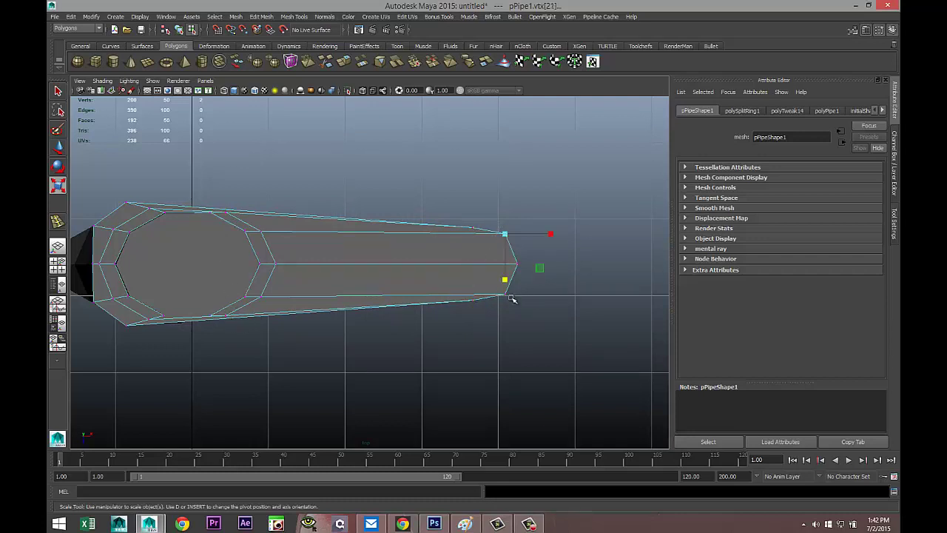
pyautogui.moveTo(506, 310); pyautogui.dragTo(514, 287)
pyautogui.click(516, 263)
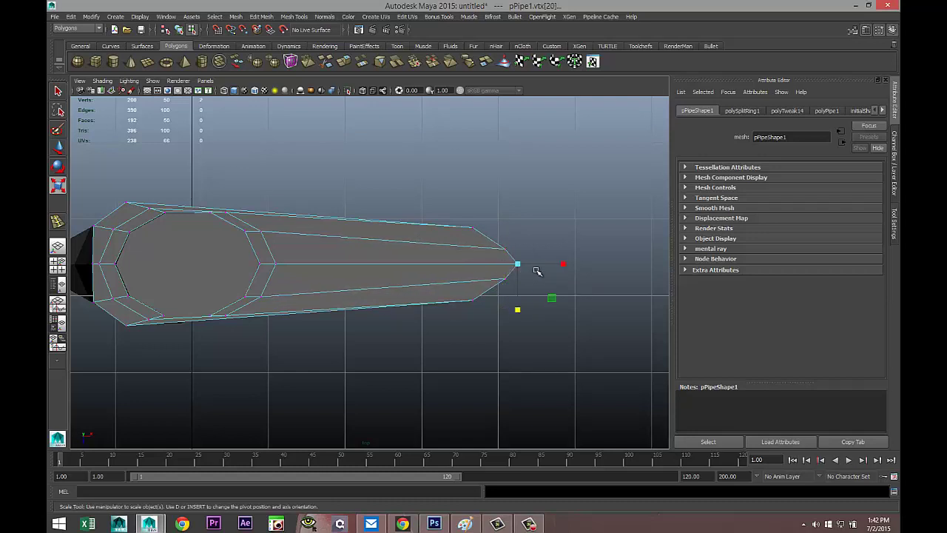
pyautogui.press('w')
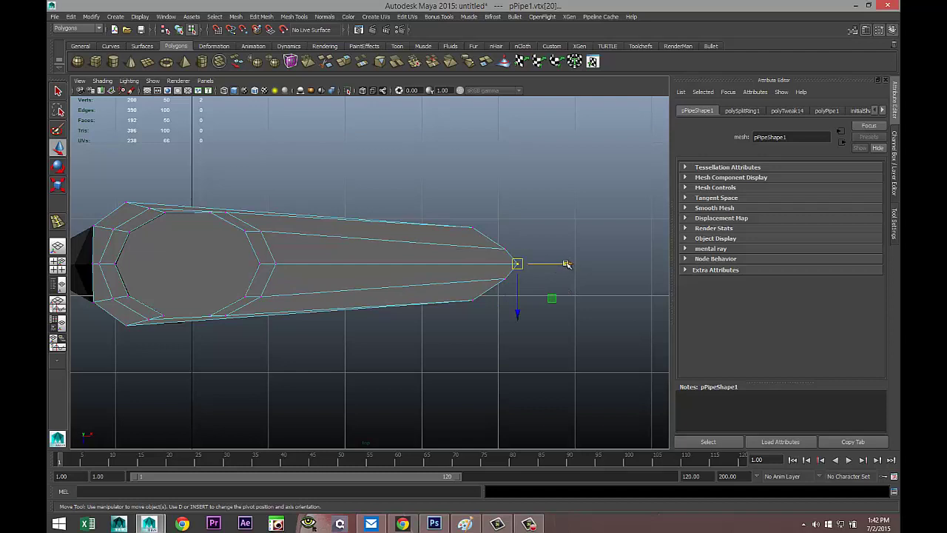
pyautogui.moveTo(567, 264); pyautogui.dragTo(595, 267)
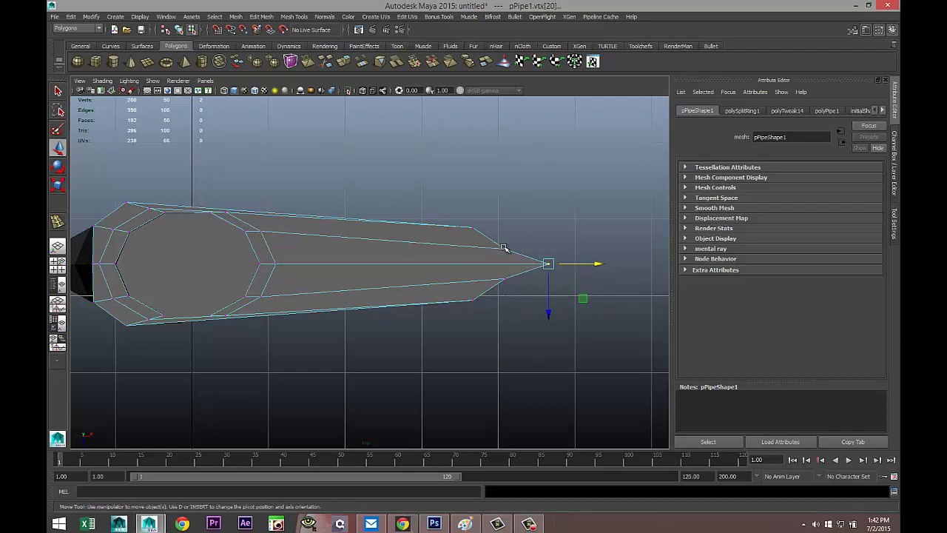
# Step: Widen the vertex pair just behind the blade tip along Z by a scale of 1.5
pyautogui.click(504, 249)
pyautogui.keyDown('shift'); pyautogui.click(503, 277); pyautogui.keyUp('shift')
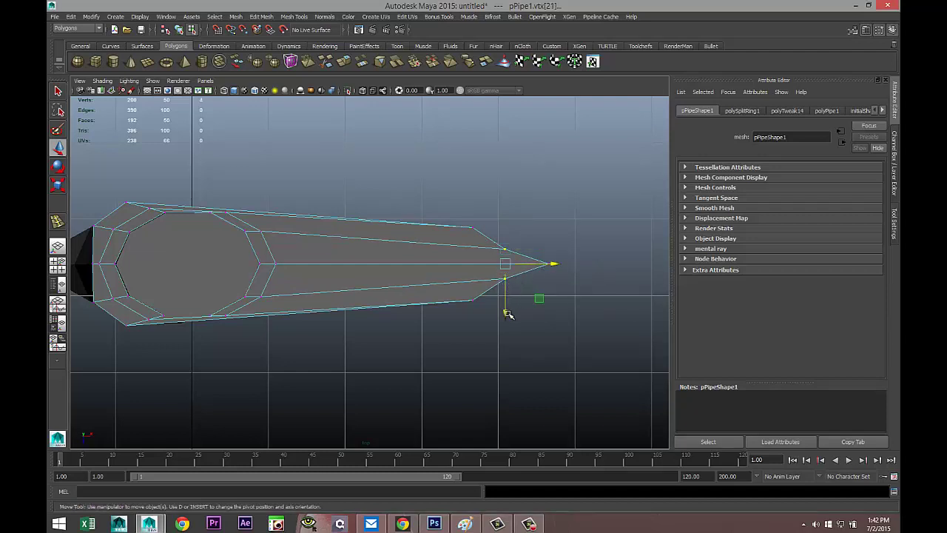
pyautogui.press('r')
pyautogui.moveTo(508, 314); pyautogui.dragTo(507, 333)
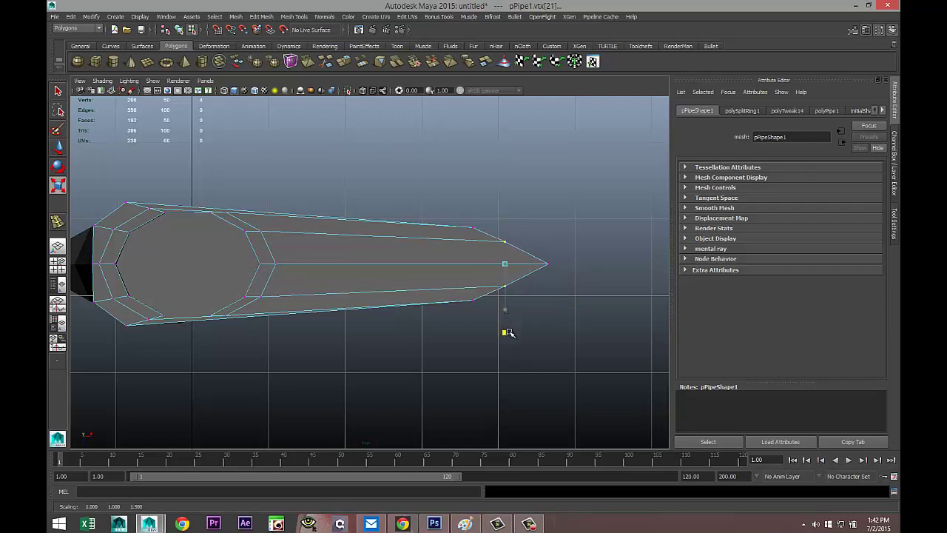
# Step: In the front view, scale all blade-end vertices taller along Y so the head flares toward the blade like the reference
pyautogui.click(60, 267)
pyautogui.press('space')
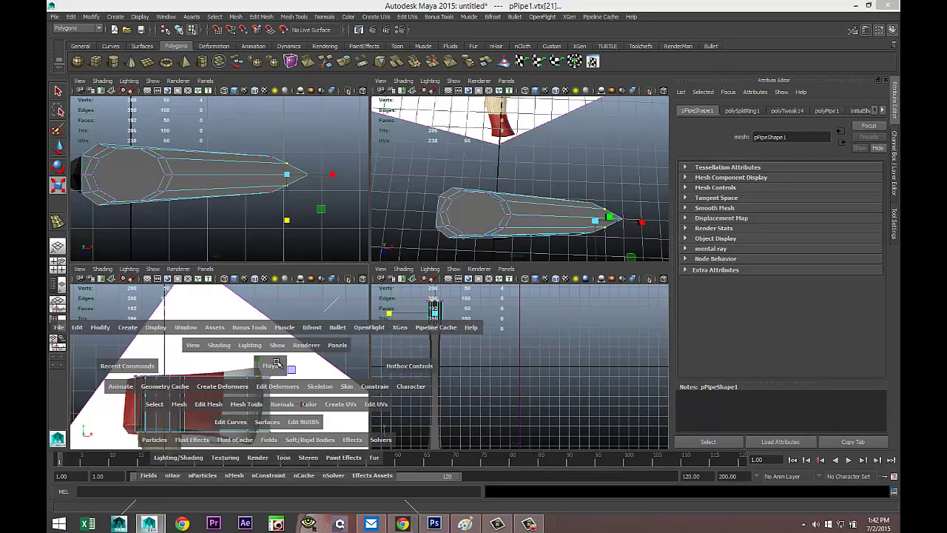
pyautogui.scroll(2, 495, 355)
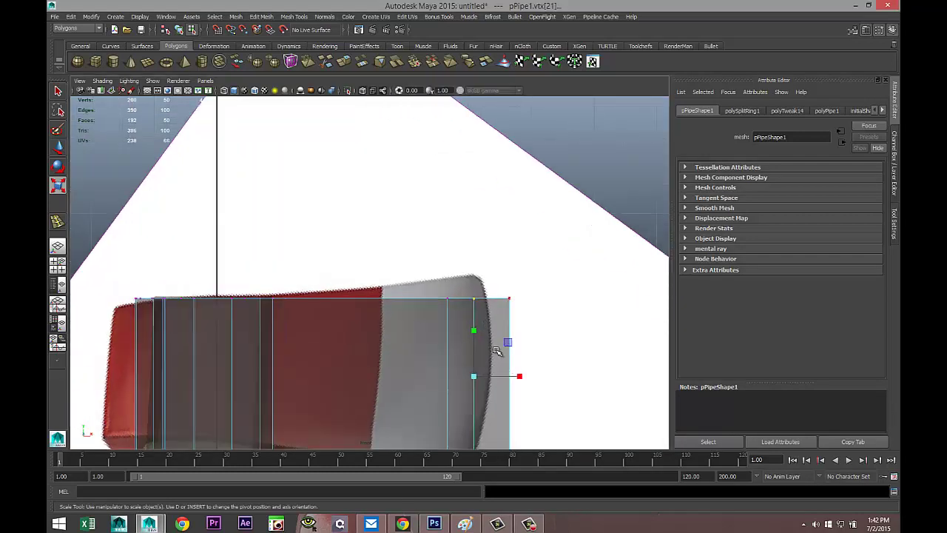
pyautogui.keyDown('alt'); pyautogui.moveTo(498, 351); pyautogui.dragTo(472, 295, button='middle'); pyautogui.keyUp('alt')
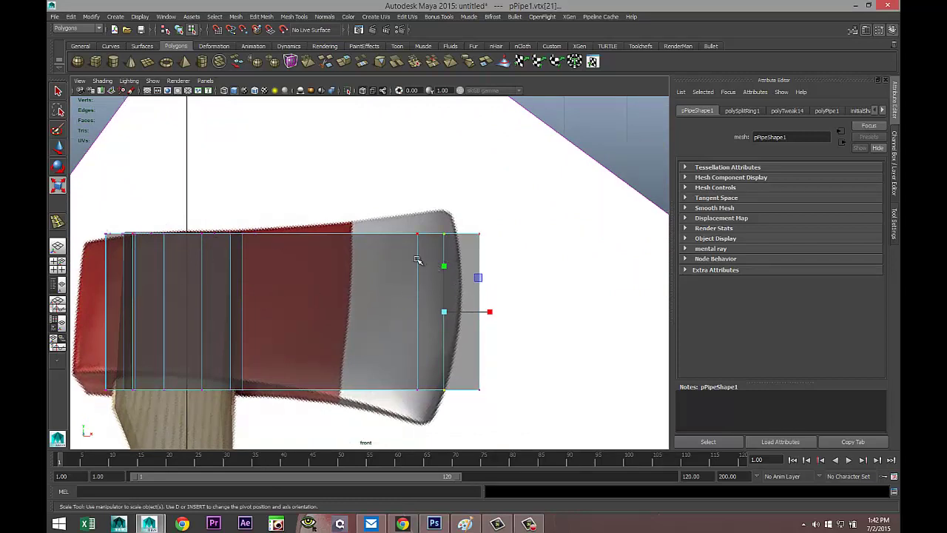
pyautogui.moveTo(417, 259); pyautogui.dragTo(370, 259, button='right')
pyautogui.moveTo(425, 233); pyautogui.dragTo(542, 464)
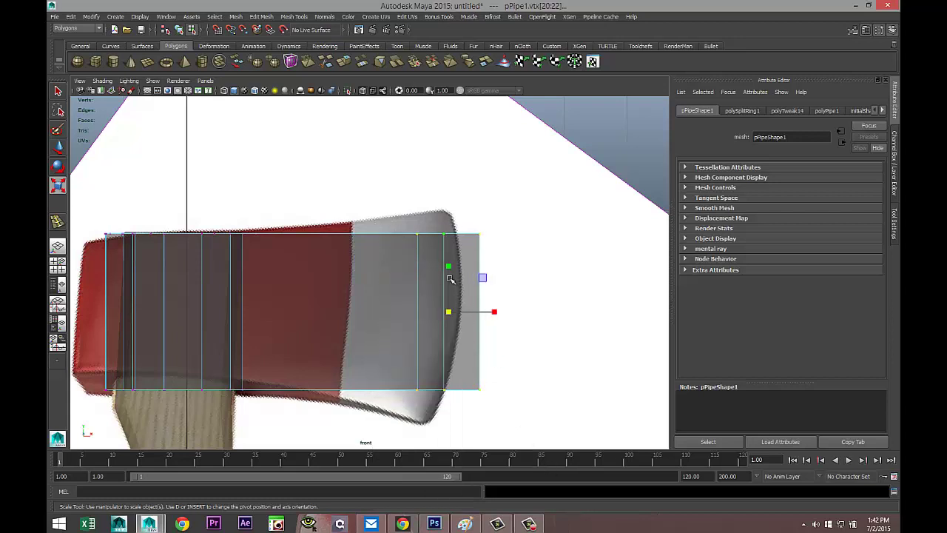
pyautogui.moveTo(451, 266); pyautogui.dragTo(457, 253)
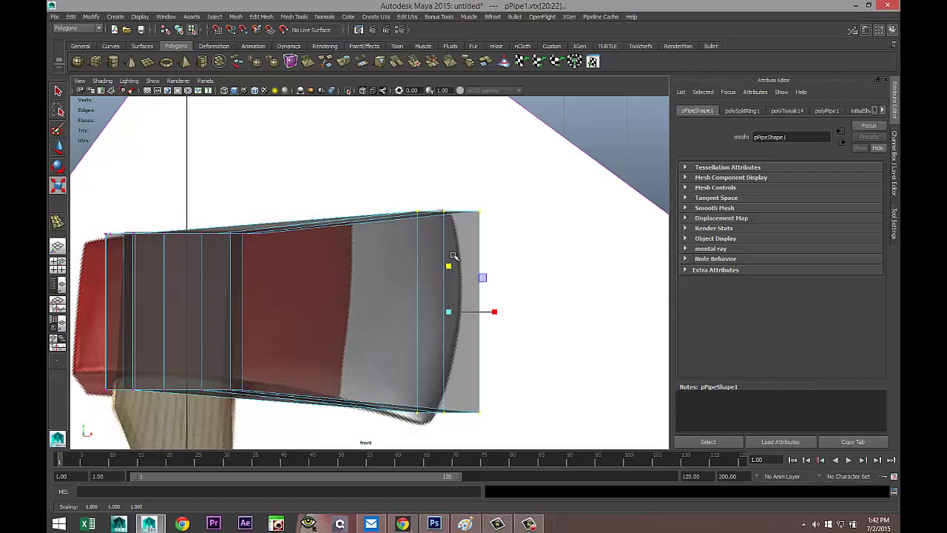
# Step: Inspect the head in perspective, and in the top view fine-tune the Z spacing of the widest blade-end vertex pair
pyautogui.click(57, 265)
pyautogui.press('space')
pyautogui.keyDown('alt'); pyautogui.moveTo(413, 304); pyautogui.dragTo(412, 379); pyautogui.keyUp('alt')
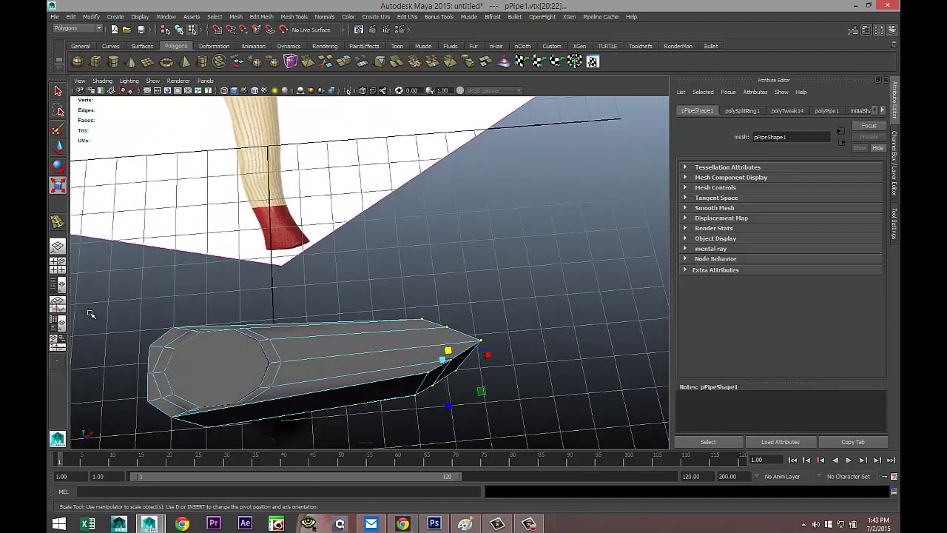
pyautogui.click(57, 263)
pyautogui.press('space')
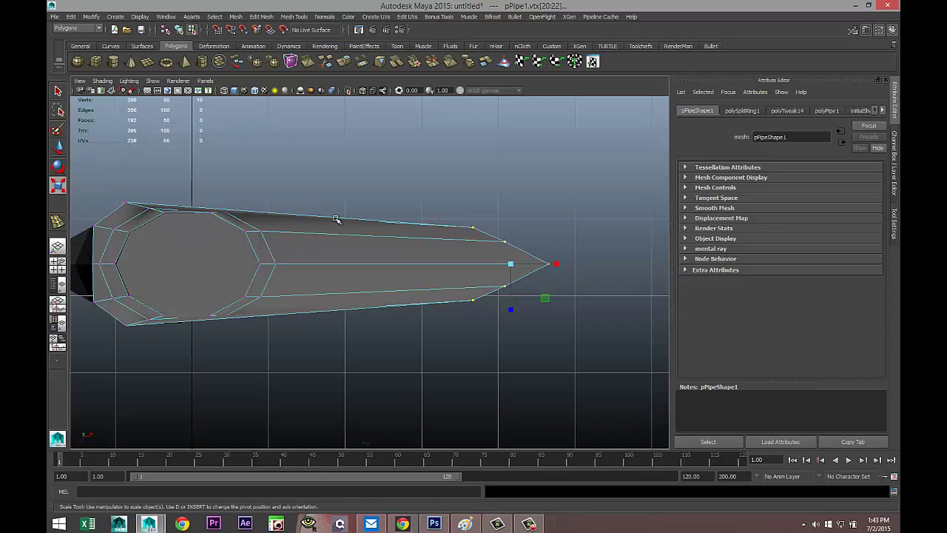
pyautogui.click(472, 225)
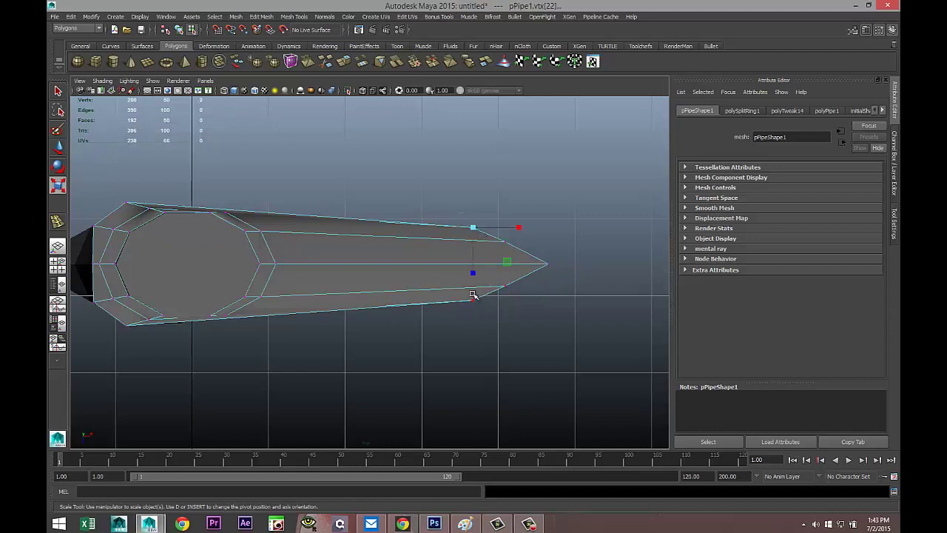
pyautogui.keyDown('shift'); pyautogui.moveTo(481, 319); pyautogui.dragTo(477, 313); pyautogui.keyUp('shift')
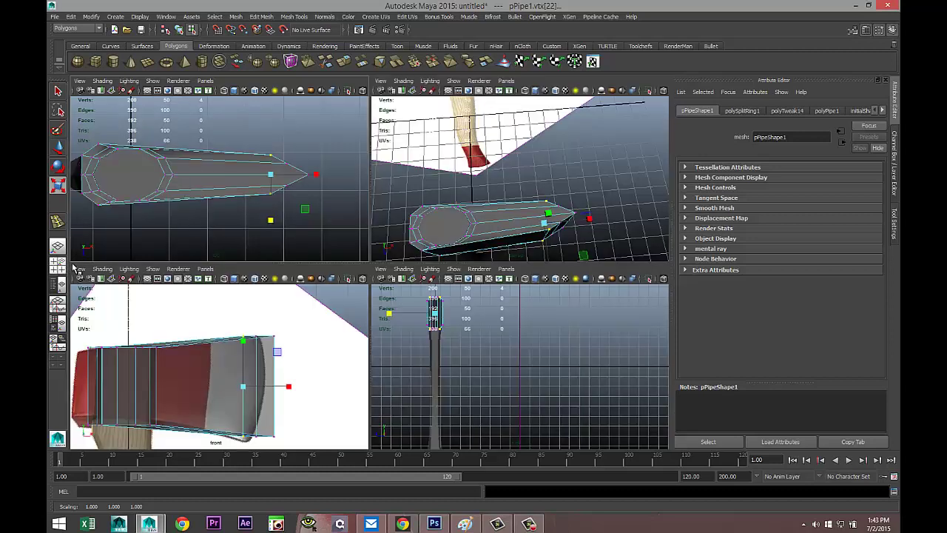
# Step: In the front view, move the tip vertices back along X to the outermost point of the reference blade edge
pyautogui.press('space')
pyautogui.press('space')
pyautogui.scroll(1, 426, 356)
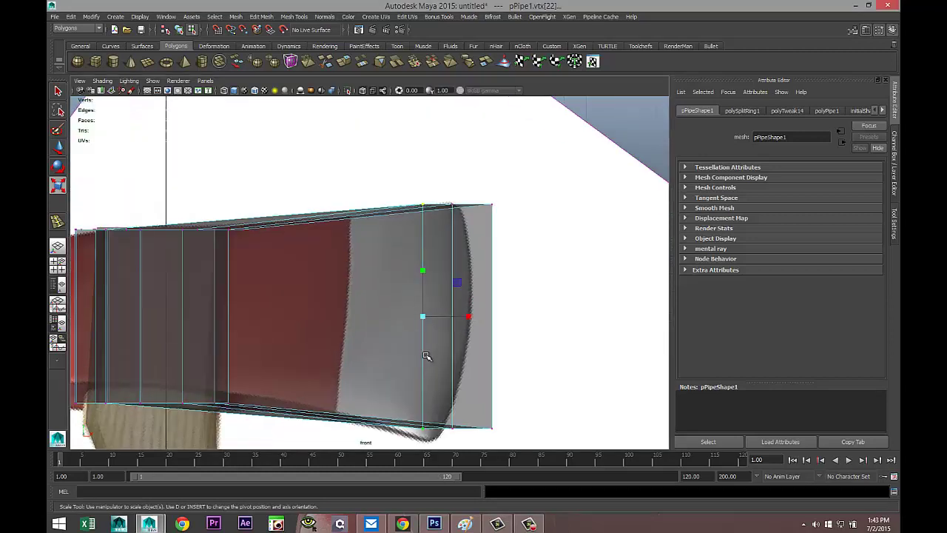
pyautogui.moveTo(482, 195); pyautogui.dragTo(549, 459)
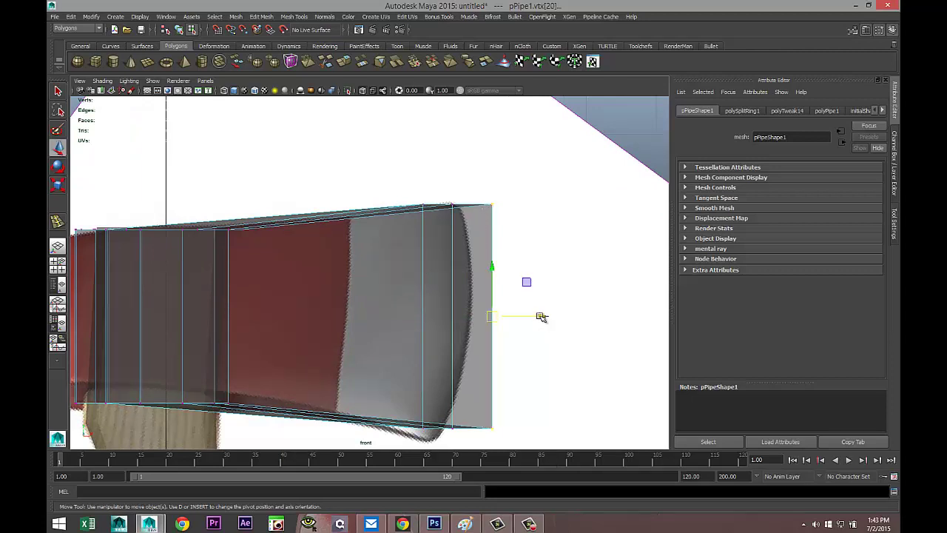
pyautogui.moveTo(539, 317); pyautogui.dragTo(525, 318)
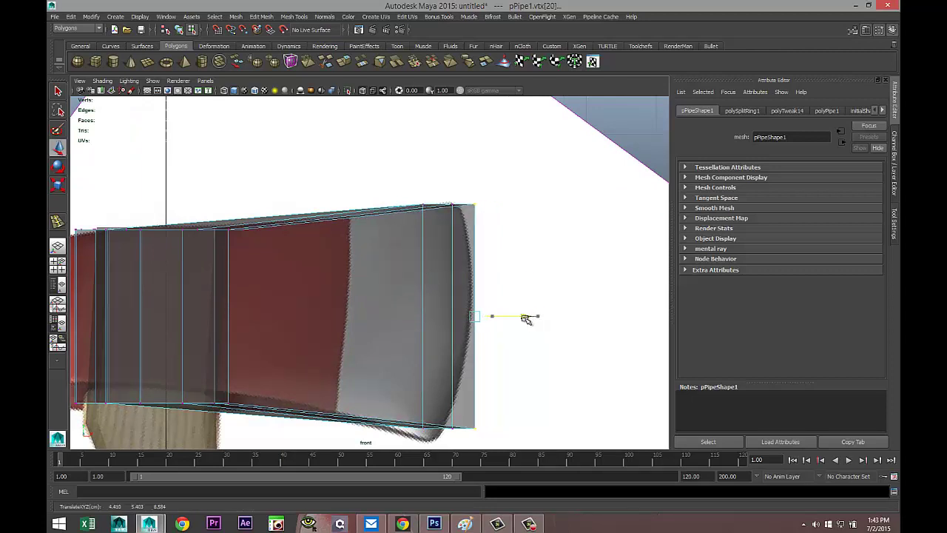
pyautogui.press('w')
# Step: Move the lower blade-end vertices back and down to the lower corner of the reference blade
pyautogui.keyDown('alt'); pyautogui.moveTo(531, 368); pyautogui.dragTo(521, 245, button='middle'); pyautogui.keyUp('alt')
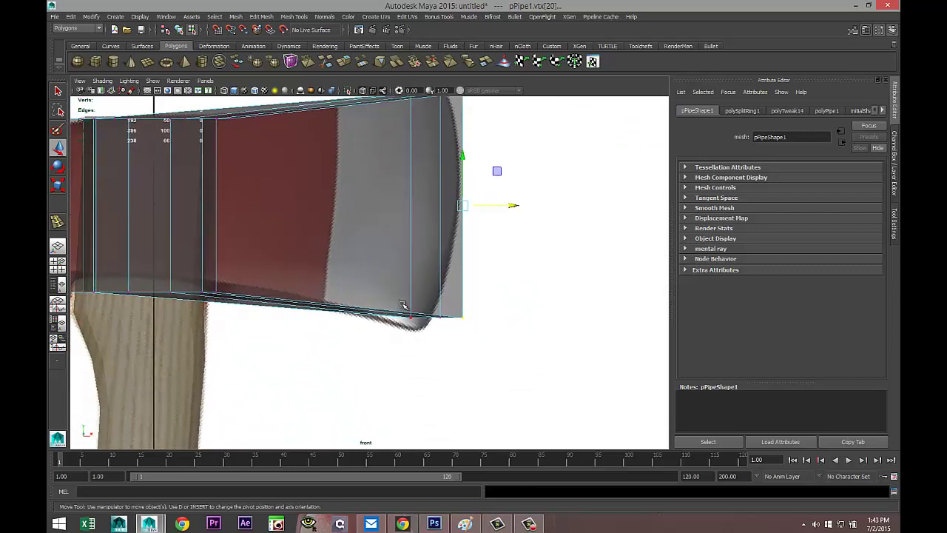
pyautogui.moveTo(487, 377); pyautogui.dragTo(491, 381)
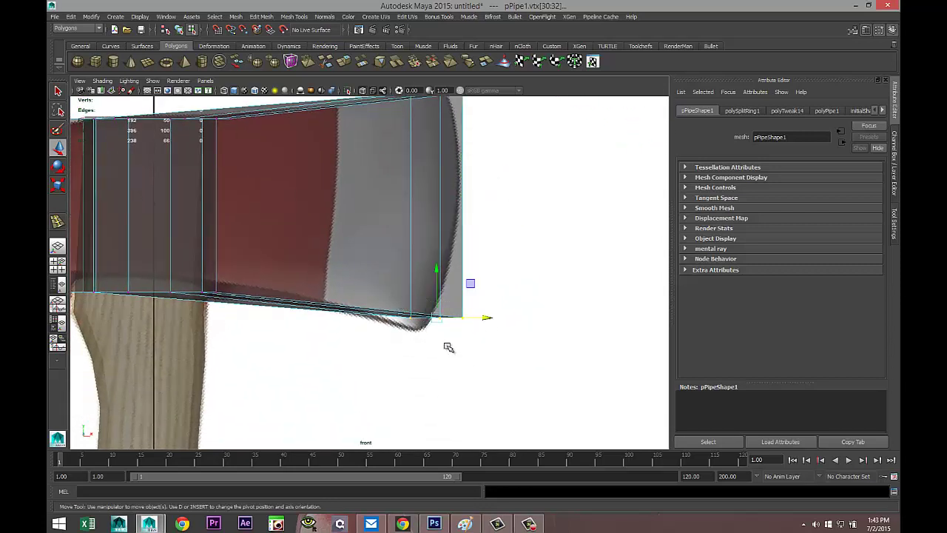
pyautogui.moveTo(438, 316); pyautogui.dragTo(400, 328)
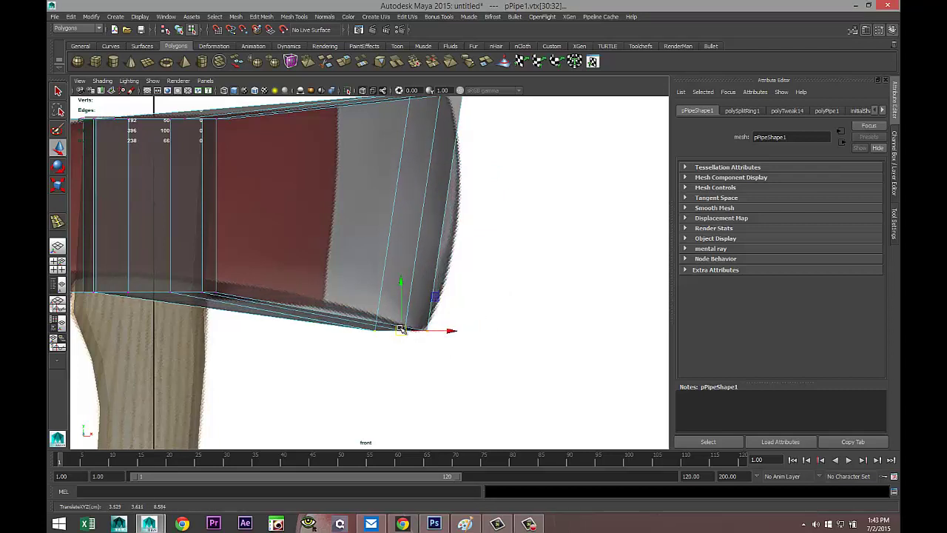
# Step: Try raising the rearmost lower blade-end vertices to follow the underside of the reference head
pyautogui.click(373, 331)
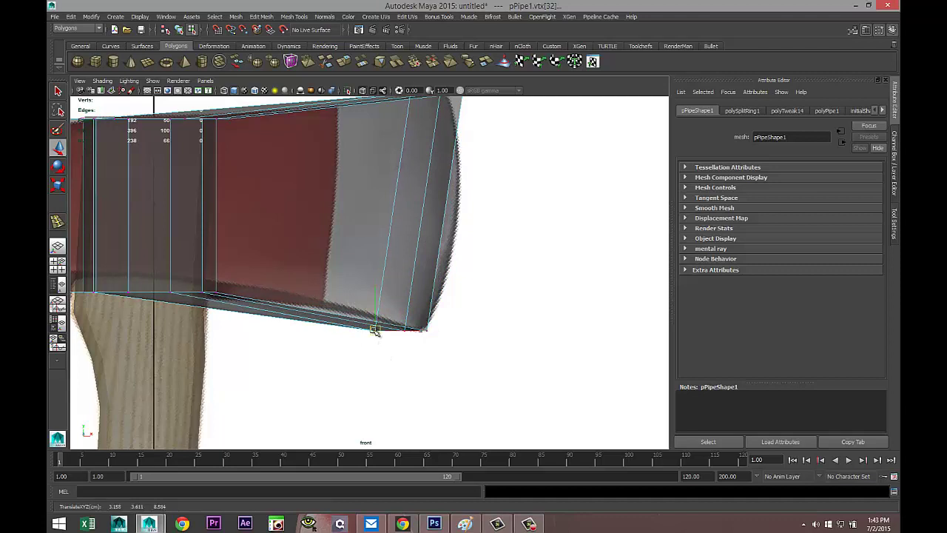
pyautogui.moveTo(372, 328); pyautogui.dragTo(376, 319)
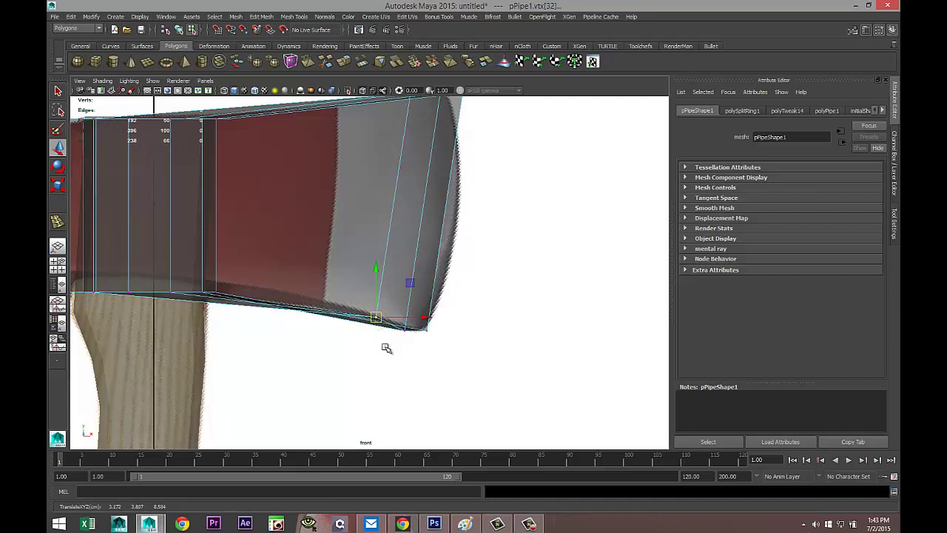
pyautogui.hotkey('ctrl', 'z')
# Step: Move the upper blade-end vertices back slightly to the upper corner of the reference blade
pyautogui.keyDown('alt'); pyautogui.moveTo(500, 286); pyautogui.dragTo(507, 392, button='middle'); pyautogui.keyUp('alt')
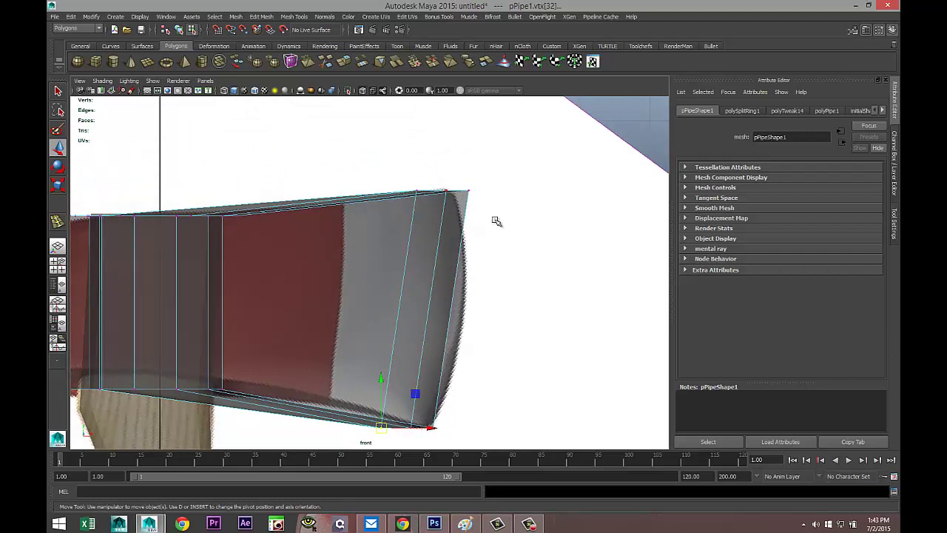
pyautogui.moveTo(495, 221); pyautogui.dragTo(496, 221)
pyautogui.moveTo(443, 190); pyautogui.dragTo(436, 194)
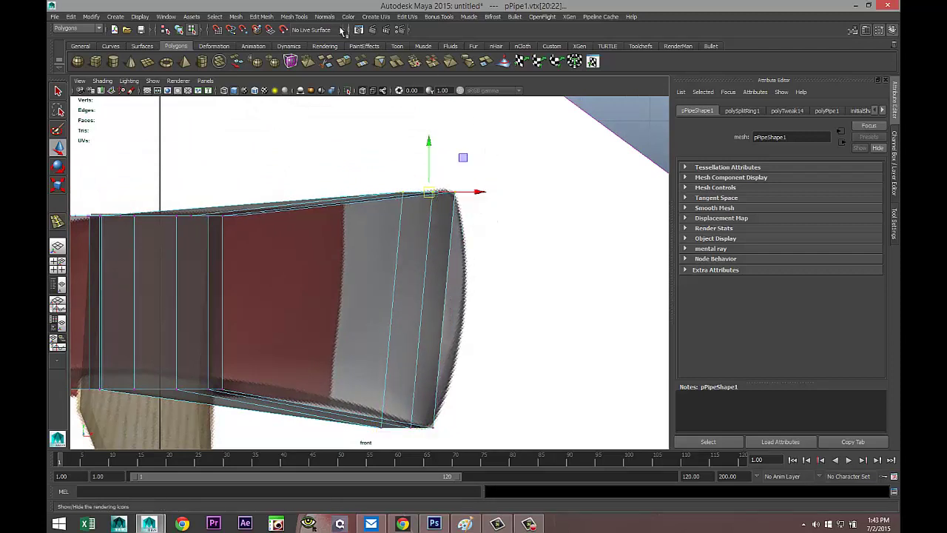
# Step: Insert five evenly spaced edge loops running lengthwise across the side of the axe head with the Insert Edge Loop Tool
pyautogui.click(266, 17)
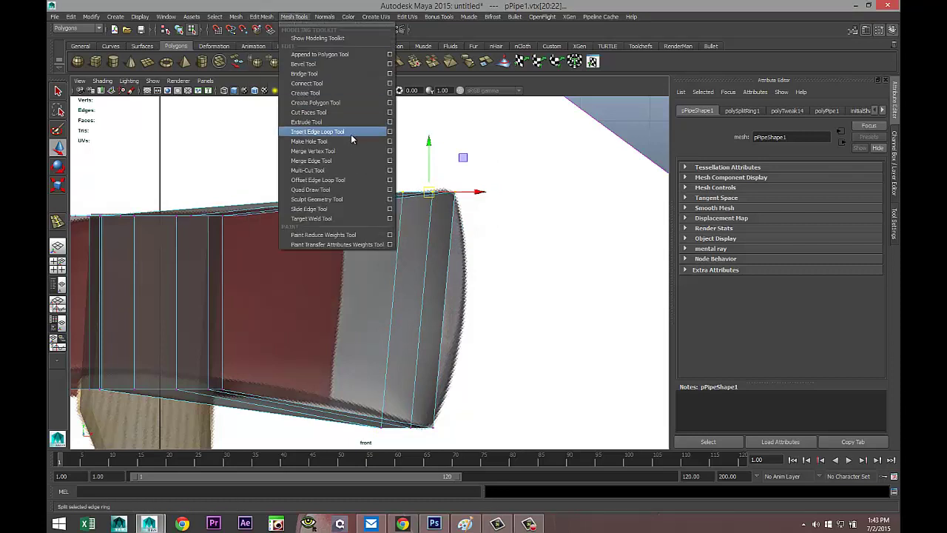
pyautogui.click(349, 133)
pyautogui.click(294, 17)
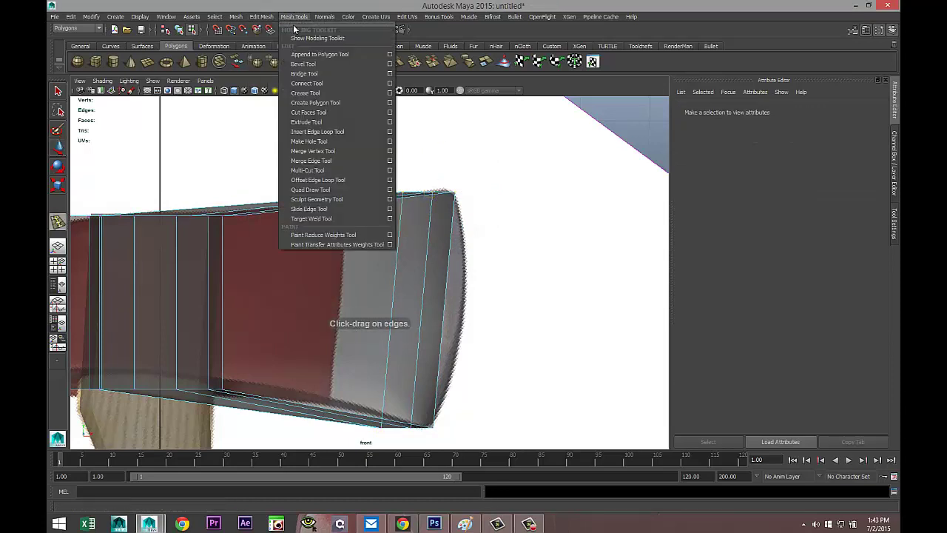
pyautogui.click(390, 132)
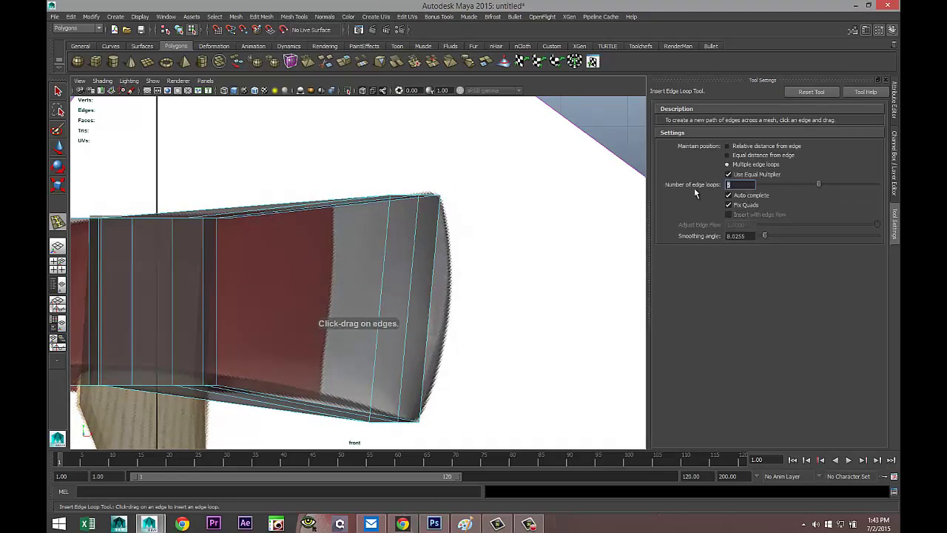
pyautogui.moveTo(435, 295); pyautogui.dragTo(435, 298)
pyautogui.press('q')
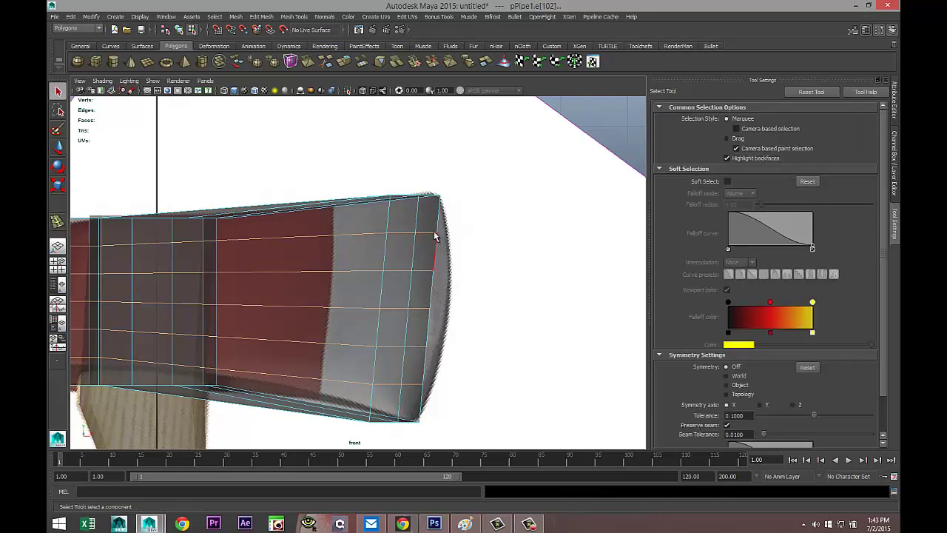
# Step: Move the new blade-edge vertices outward along X, one row at a time, to follow the curved cutting edge of the reference
pyautogui.moveTo(435, 236); pyautogui.dragTo(404, 240, button='right')
pyautogui.click(435, 234)
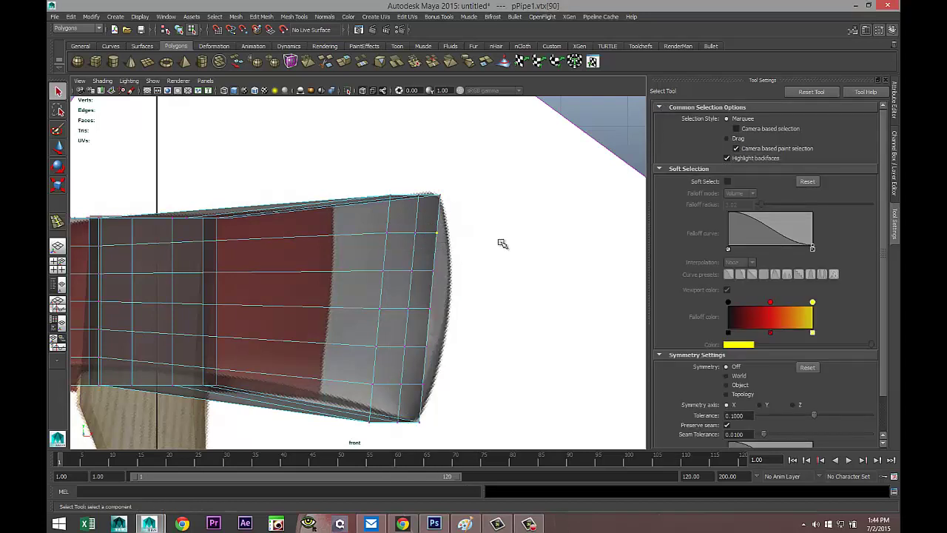
pyautogui.press('w')
pyautogui.moveTo(488, 234); pyautogui.dragTo(499, 239)
pyautogui.click(433, 271)
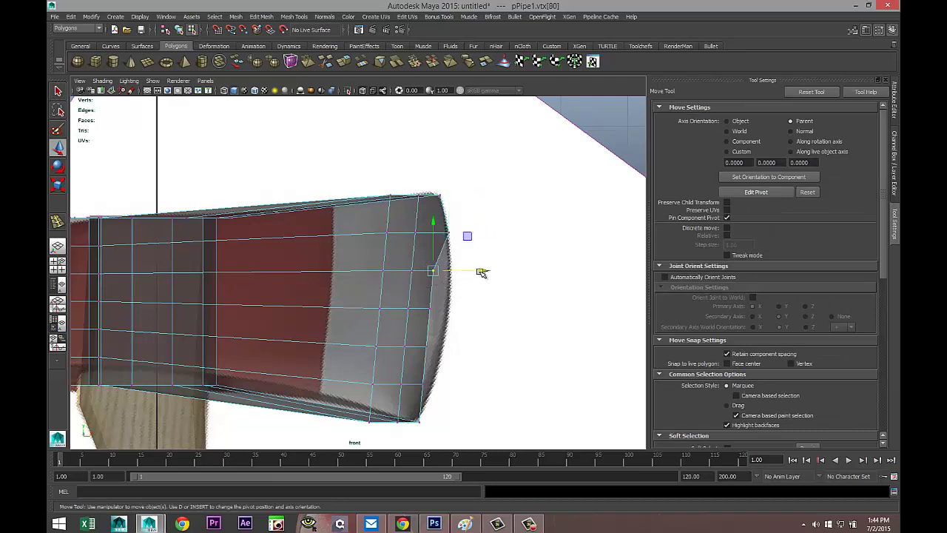
pyautogui.moveTo(482, 273); pyautogui.dragTo(483, 387)
pyautogui.click(429, 308)
pyautogui.click(433, 344)
pyautogui.click(417, 380)
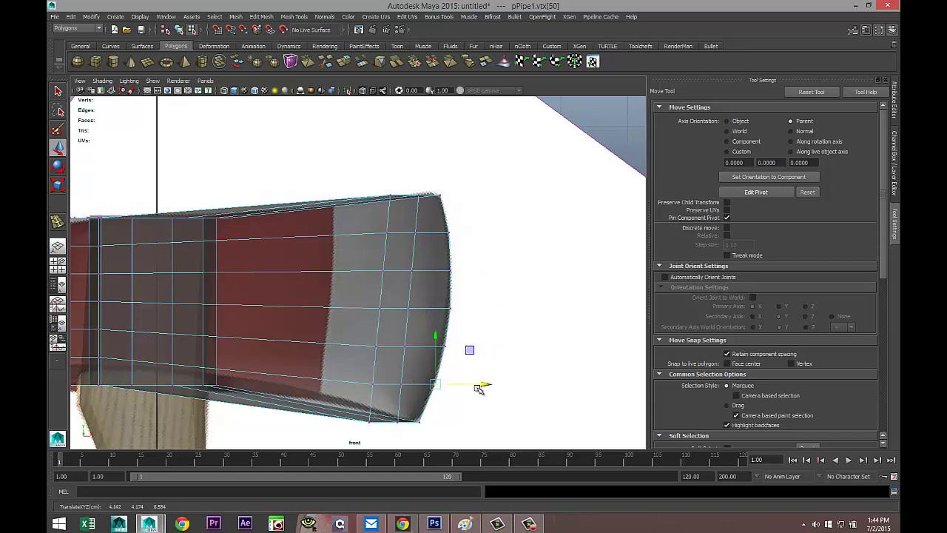
# Step: Preview the axe head smoothed in the perspective view from several angles and return it to the unsmoothed display
pyautogui.press('space')
pyautogui.press('space')
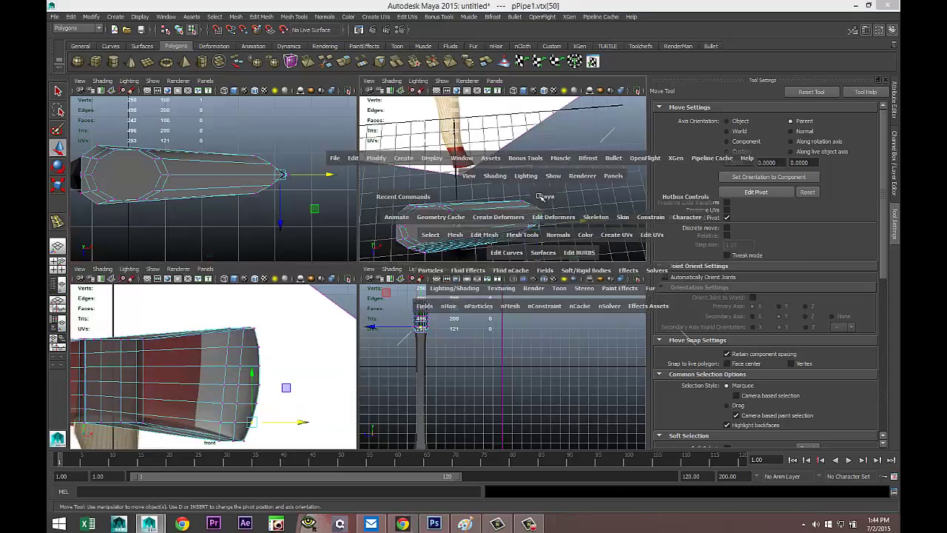
pyautogui.keyDown('alt'); pyautogui.moveTo(469, 273); pyautogui.dragTo(496, 246); pyautogui.keyUp('alt')
pyautogui.click(496, 245)
pyautogui.rightClick(407, 219)
pyautogui.moveTo(412, 218); pyautogui.dragTo(415, 215, button='right')
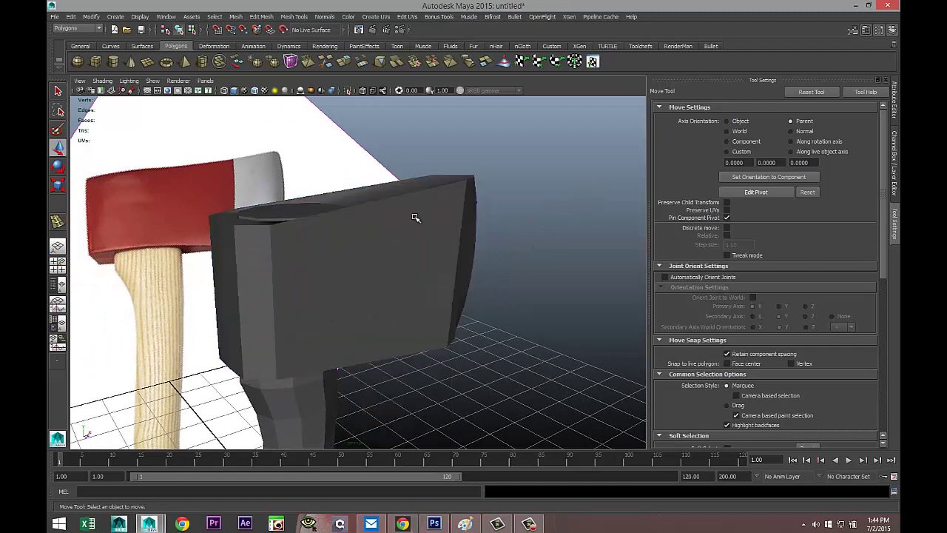
pyautogui.click(471, 290)
pyautogui.press('3')
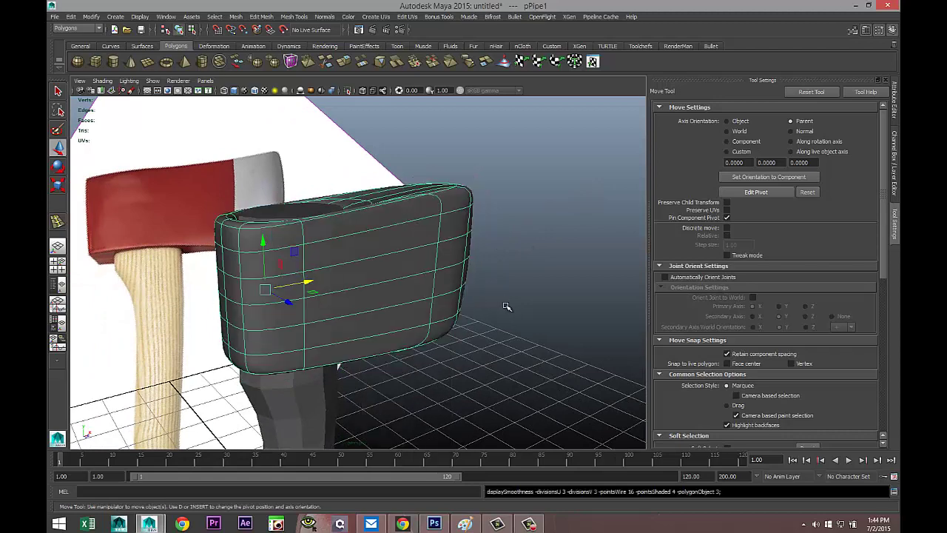
pyautogui.click(521, 304)
pyautogui.keyDown('alt'); pyautogui.moveTo(516, 277); pyautogui.dragTo(360, 287); pyautogui.keyUp('alt')
pyautogui.click(359, 287)
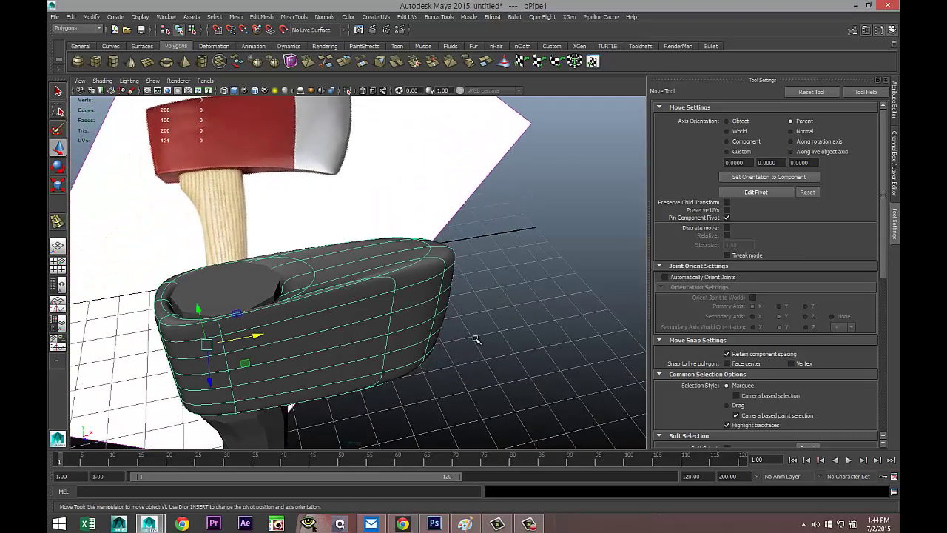
pyautogui.press('1')
# Step: Delete the reference image plane behind the axe
pyautogui.moveTo(489, 325)
pyautogui.keyDown('alt'); pyautogui.mouseDown()
pyautogui.moveTo(528, 289)
pyautogui.moveTo(501, 332)
pyautogui.moveTo(446, 341)
pyautogui.moveTo(440, 296)
pyautogui.moveTo(475, 317)
pyautogui.moveTo(479, 308)
pyautogui.mouseUp(); pyautogui.keyUp('alt')
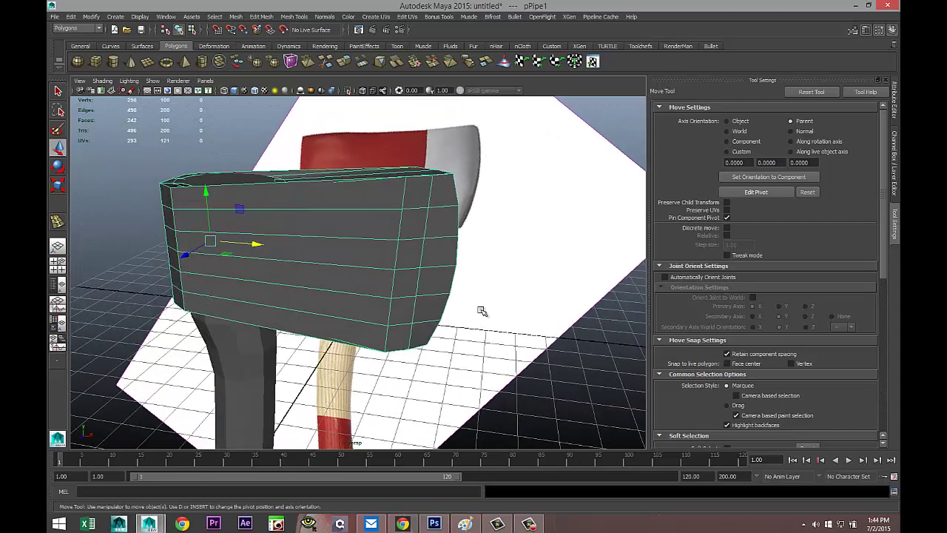
pyautogui.keyDown('alt'); pyautogui.moveTo(464, 313); pyautogui.dragTo(378, 325, button='middle'); pyautogui.keyUp('alt')
pyautogui.moveTo(556, 188); pyautogui.dragTo(625, 367)
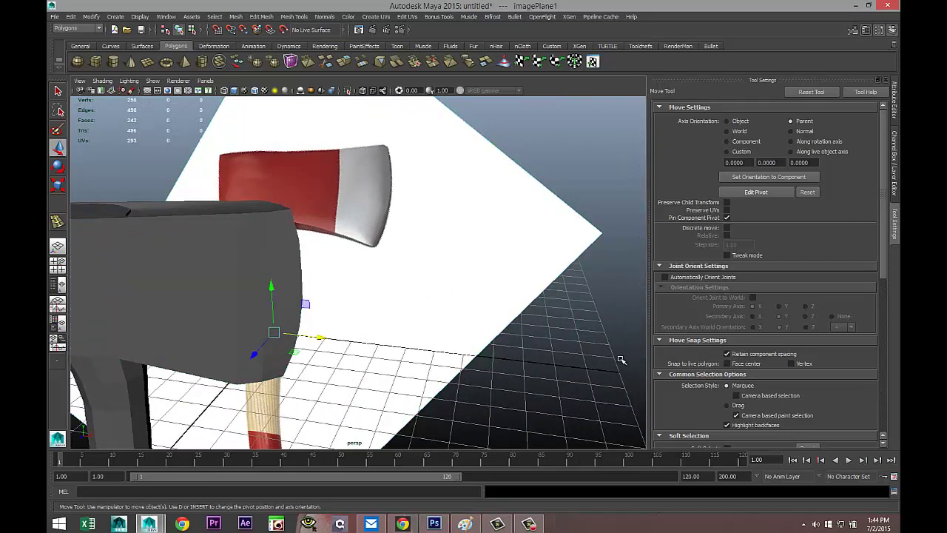
pyautogui.press('Delete')
pyautogui.keyDown('alt'); pyautogui.moveTo(405, 305); pyautogui.dragTo(418, 307, button='right'); pyautogui.keyUp('alt')
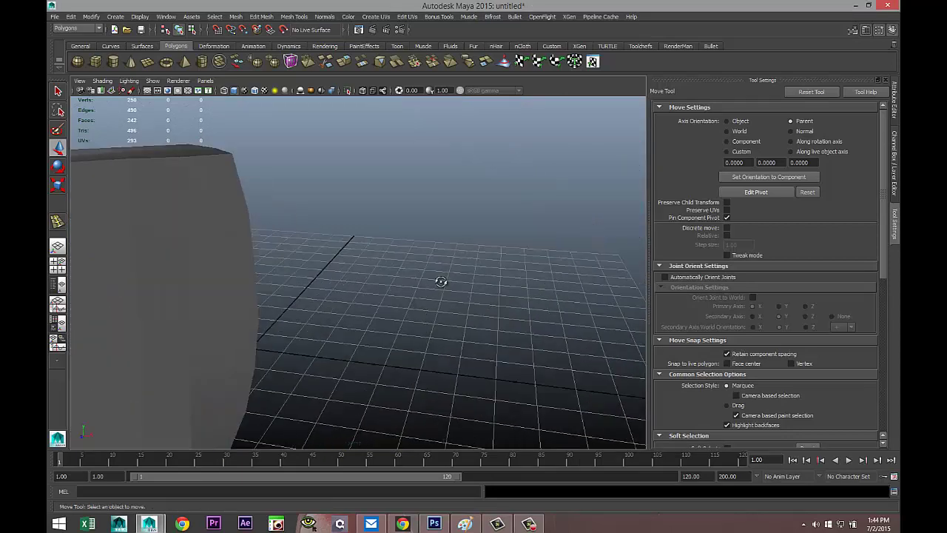
# Step: In the top view, pull the blade-end vertices outward along X and extend the outermost tip vertices further into a sharper point
pyautogui.keyDown('alt'); pyautogui.moveTo(442, 282); pyautogui.dragTo(408, 347); pyautogui.keyUp('alt')
pyautogui.keyDown('alt'); pyautogui.moveTo(408, 347); pyautogui.dragTo(506, 272, button='middle'); pyautogui.keyUp('alt')
pyautogui.click(428, 358)
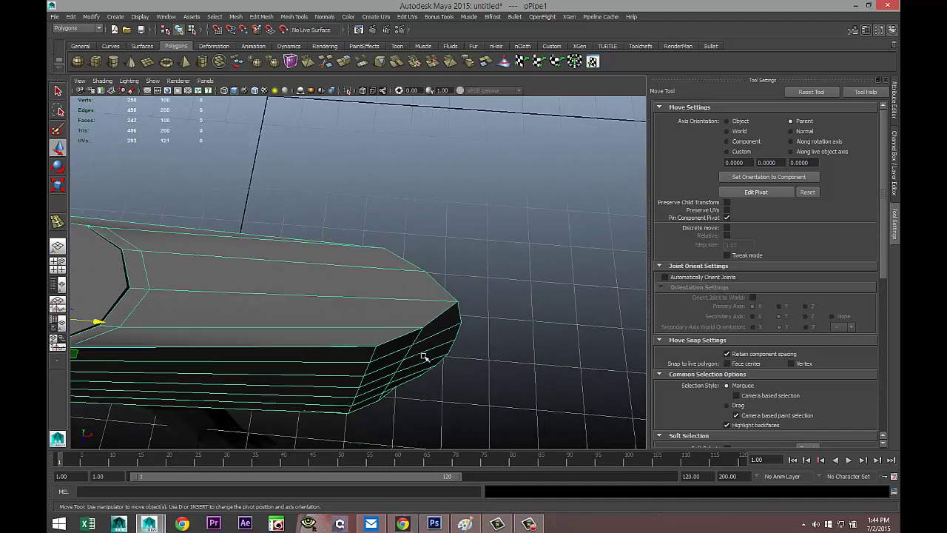
pyautogui.click(59, 272)
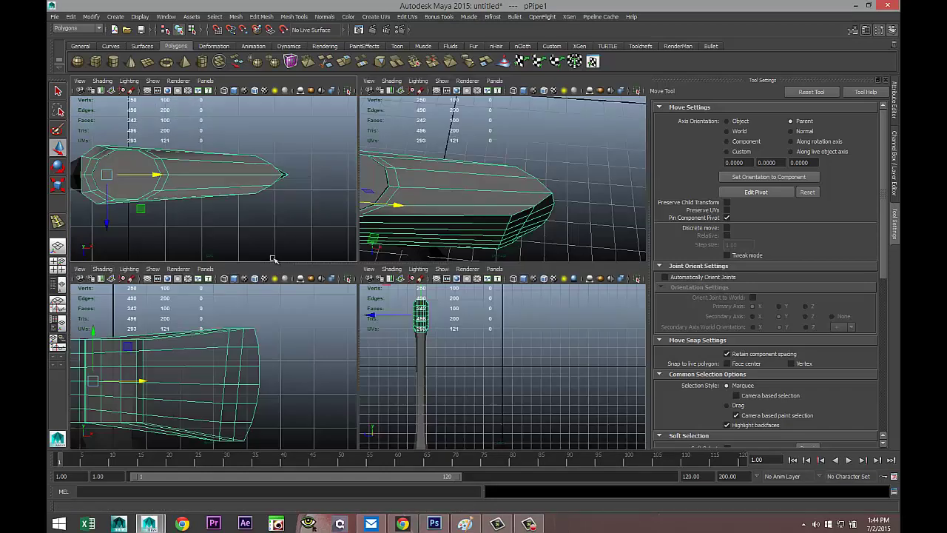
pyautogui.press('space')
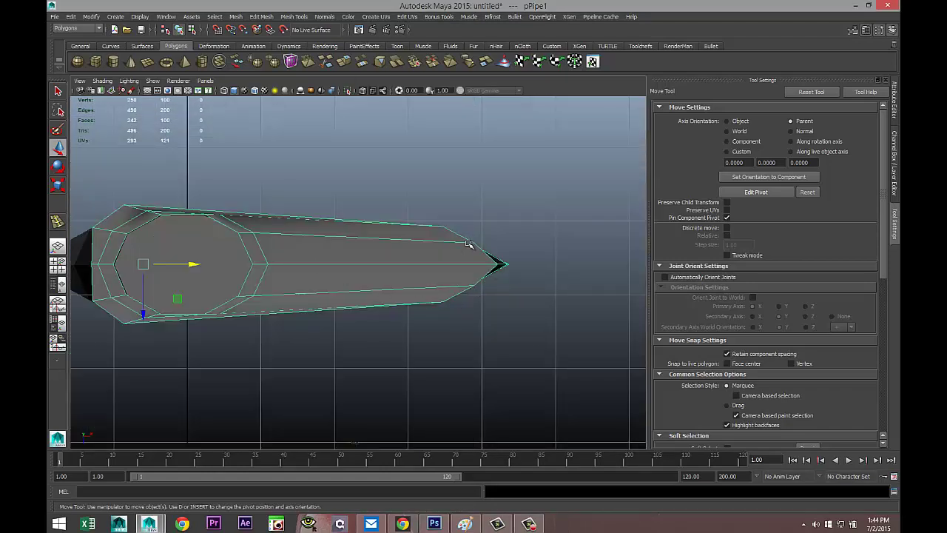
pyautogui.moveTo(467, 244); pyautogui.dragTo(460, 252, button='right')
pyautogui.moveTo(464, 231); pyautogui.dragTo(560, 321)
pyautogui.moveTo(537, 265); pyautogui.dragTo(558, 274)
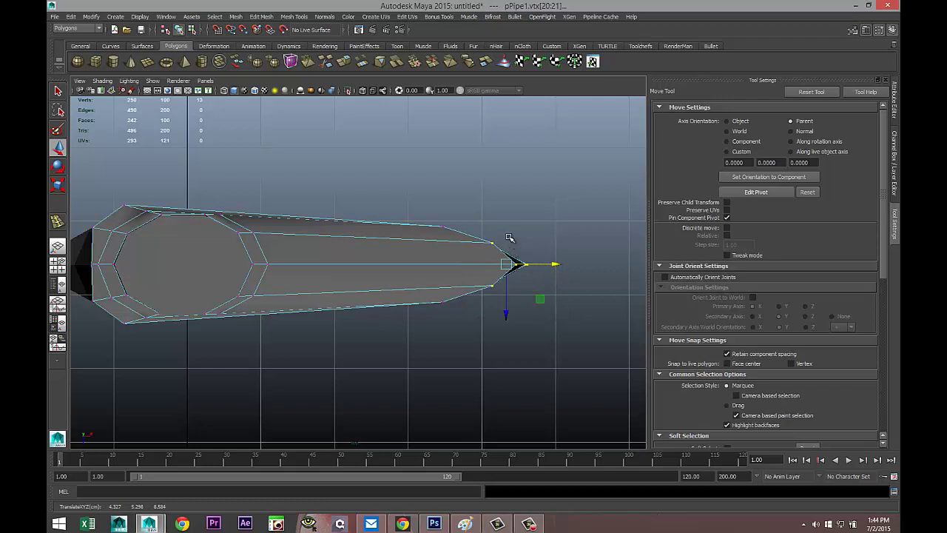
pyautogui.moveTo(509, 236); pyautogui.dragTo(600, 267)
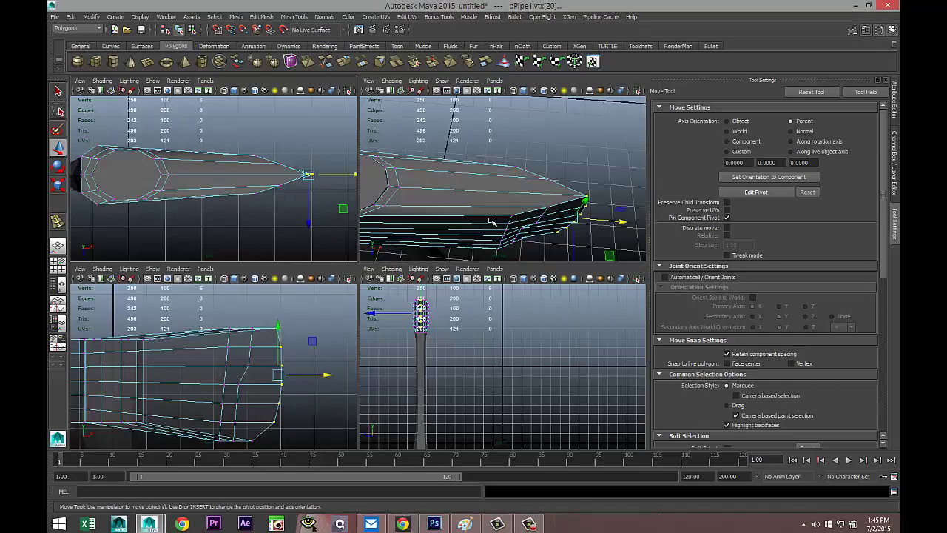
# Step: In the front view, move the two lagging lower-middle vertex pairs behind the cutting edge outward along X to even out their column
pyautogui.click(57, 264)
pyautogui.press('space')
pyautogui.scroll(5, 400, 249)
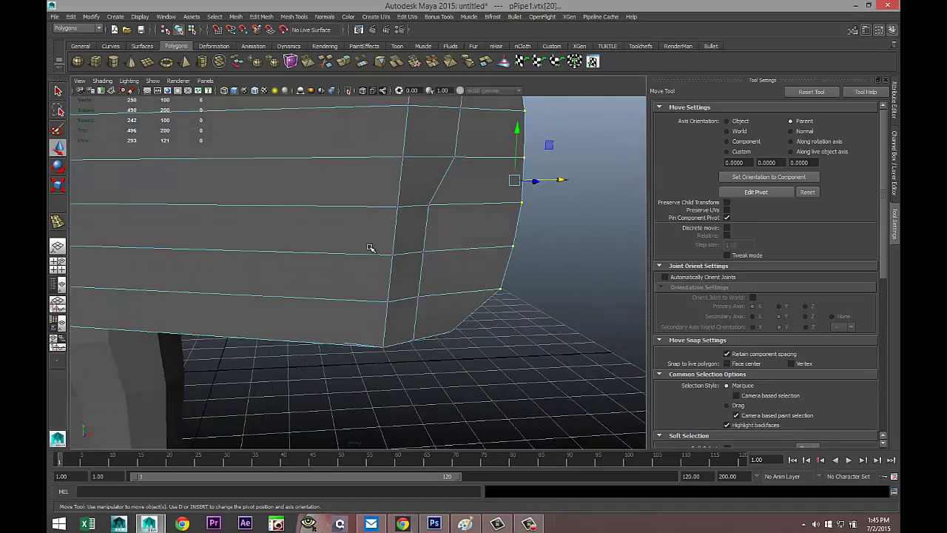
pyautogui.moveTo(384, 327)
pyautogui.keyDown('alt'); pyautogui.mouseDown()
pyautogui.moveTo(459, 313)
pyautogui.moveTo(330, 308)
pyautogui.moveTo(301, 323)
pyautogui.moveTo(338, 349)
pyautogui.moveTo(439, 338)
pyautogui.moveTo(432, 333)
pyautogui.moveTo(411, 364)
pyautogui.moveTo(422, 344)
pyautogui.moveTo(393, 321)
pyautogui.mouseUp(); pyautogui.keyUp('alt')
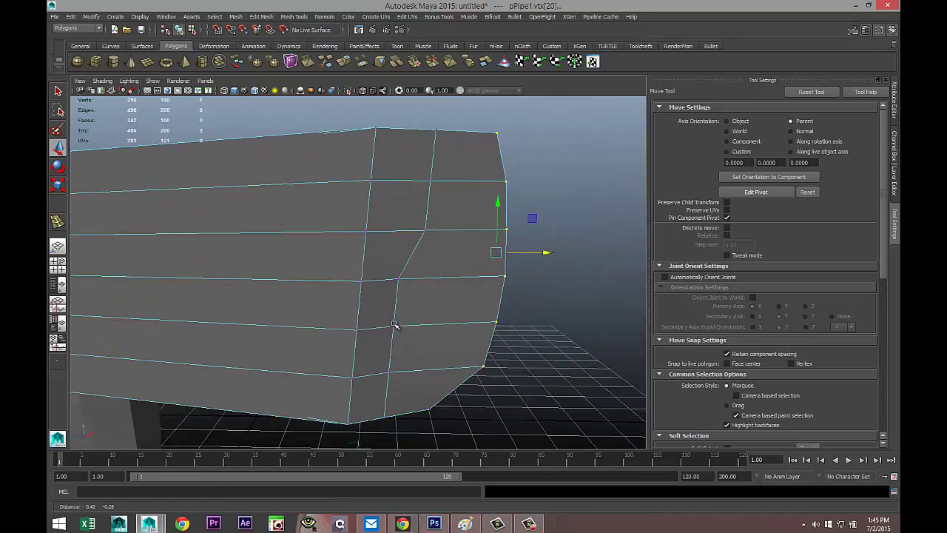
pyautogui.click(59, 265)
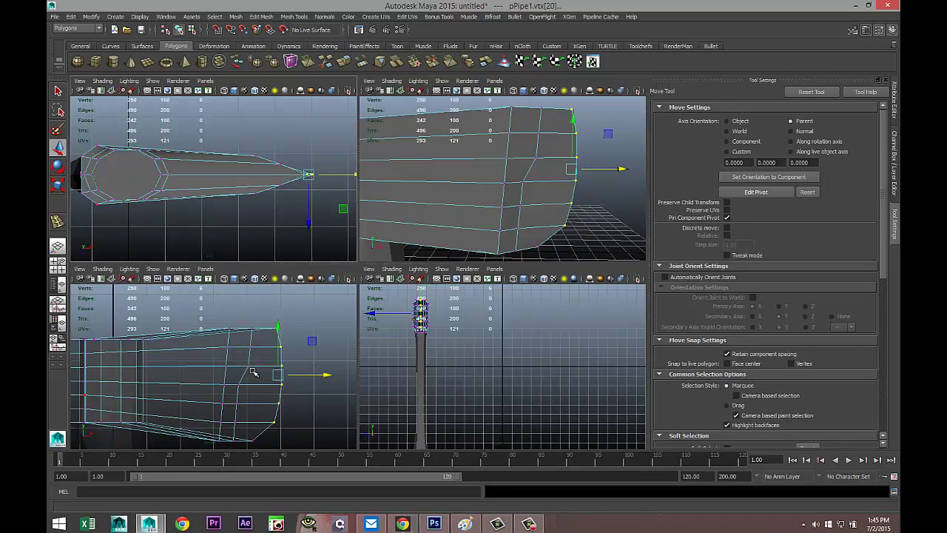
pyautogui.press('space')
pyautogui.click(402, 301)
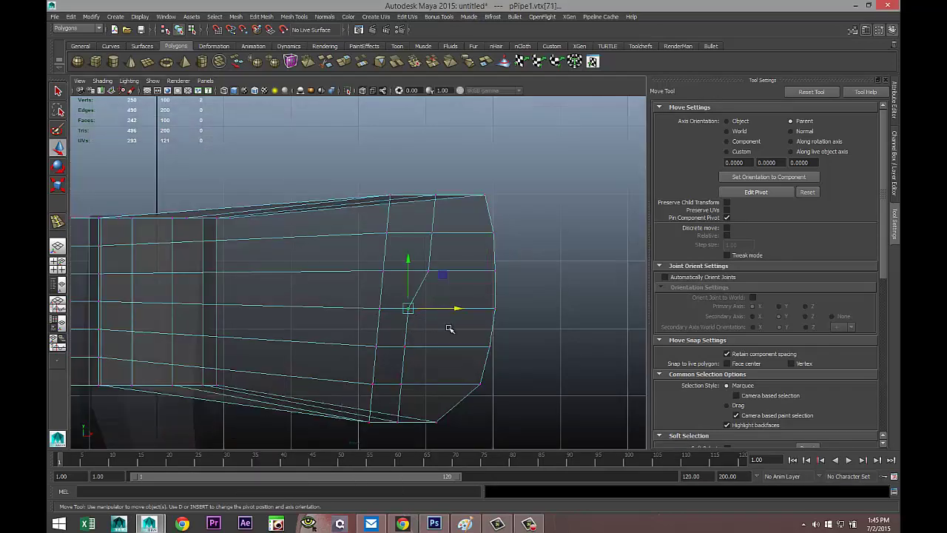
pyautogui.moveTo(460, 309); pyautogui.dragTo(471, 310)
pyautogui.click(402, 344)
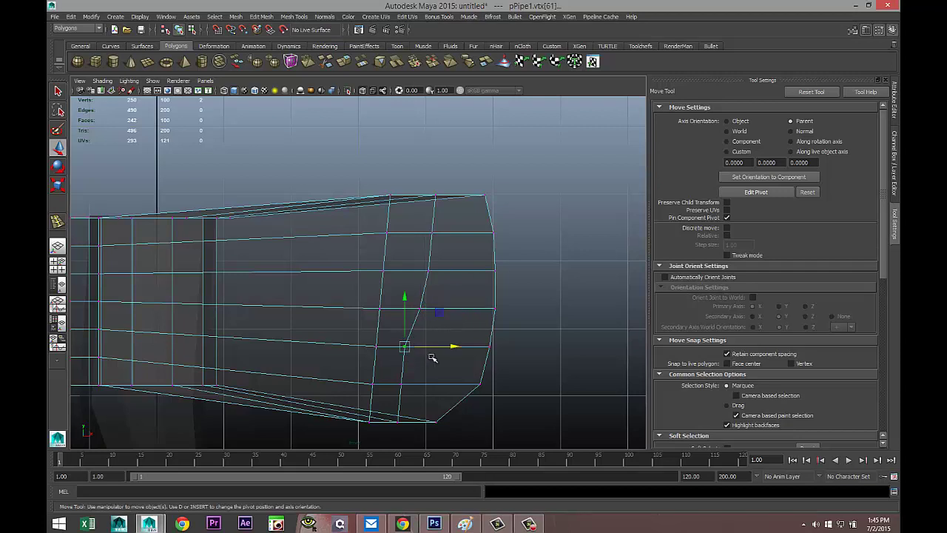
pyautogui.moveTo(452, 346); pyautogui.dragTo(459, 348)
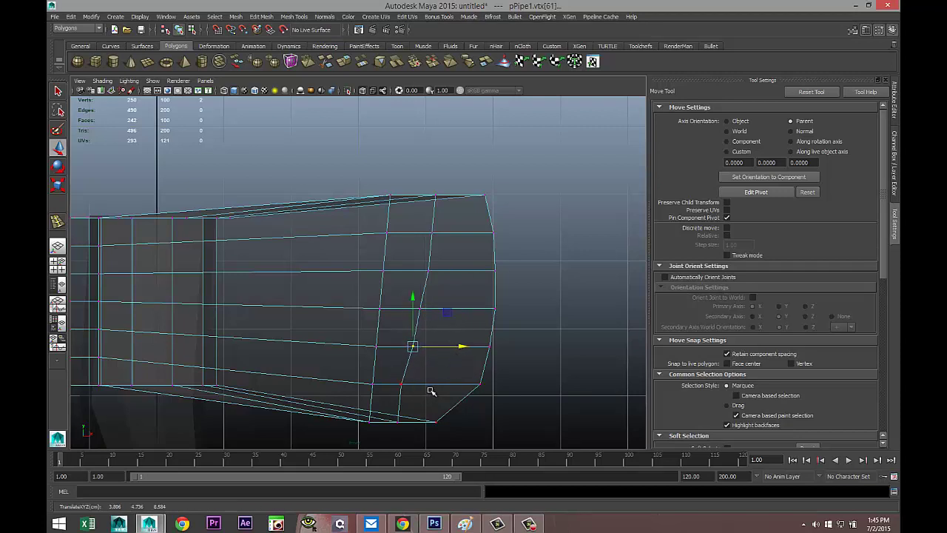
# Step: Insert edge loops close to the upper and lower rims of the axe head, using equal distance from edge
pyautogui.click(57, 265)
pyautogui.press('space')
pyautogui.scroll(-3, 423, 307)
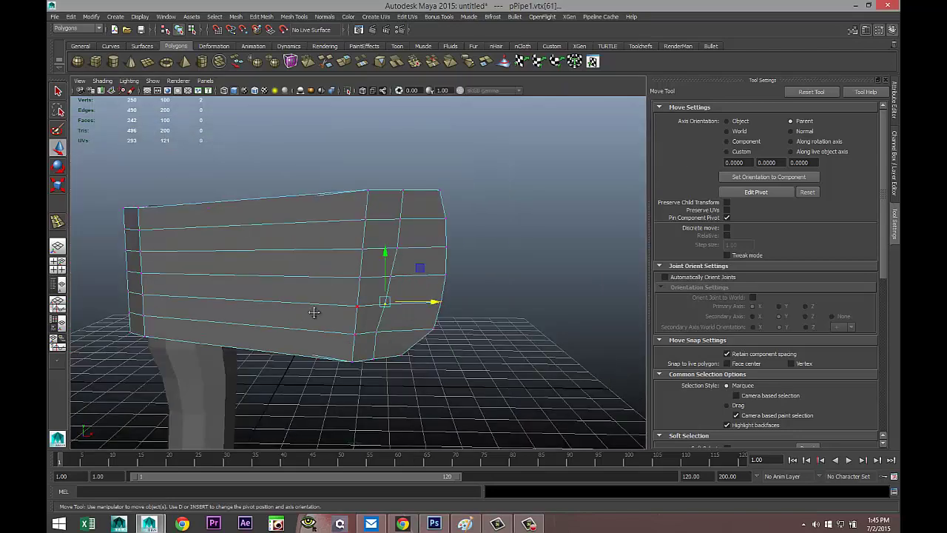
pyautogui.keyDown('alt'); pyautogui.moveTo(314, 313); pyautogui.dragTo(369, 320); pyautogui.keyUp('alt')
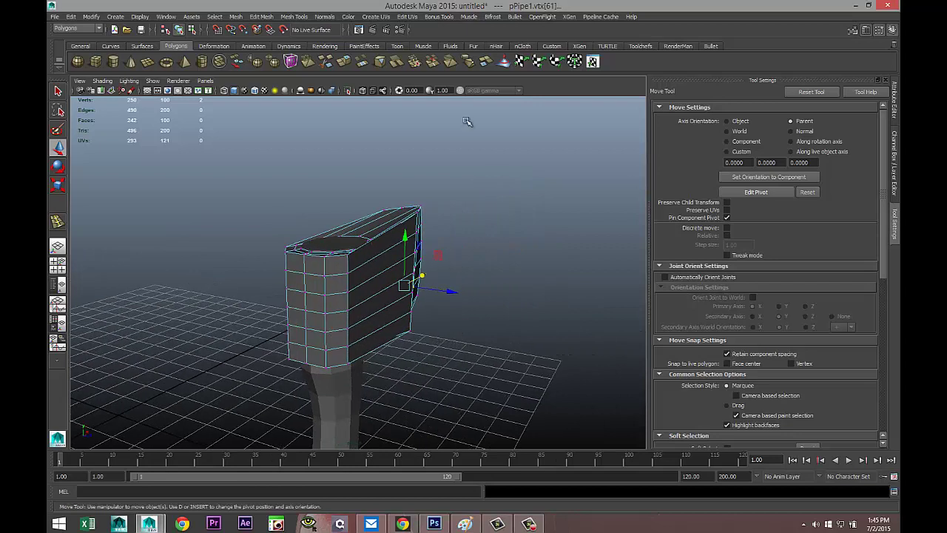
pyautogui.click(294, 16)
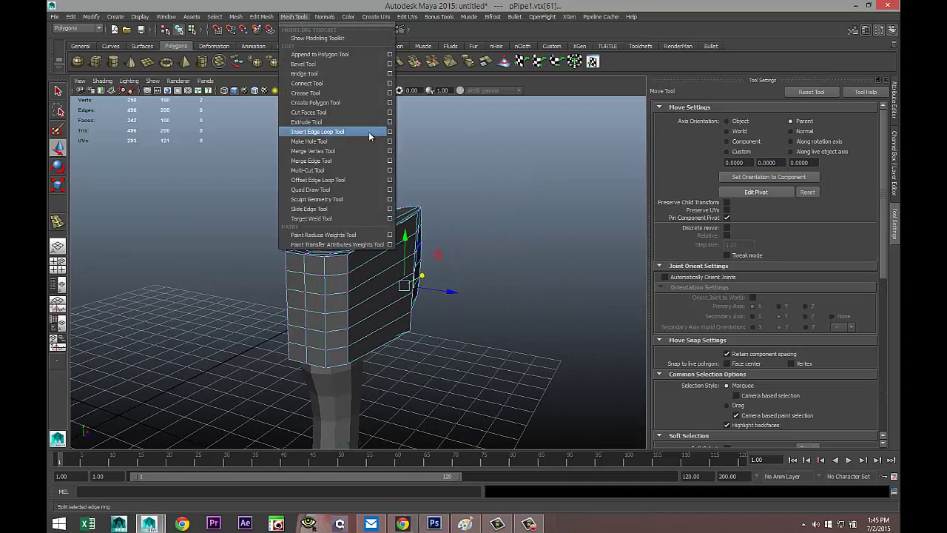
pyautogui.click(390, 132)
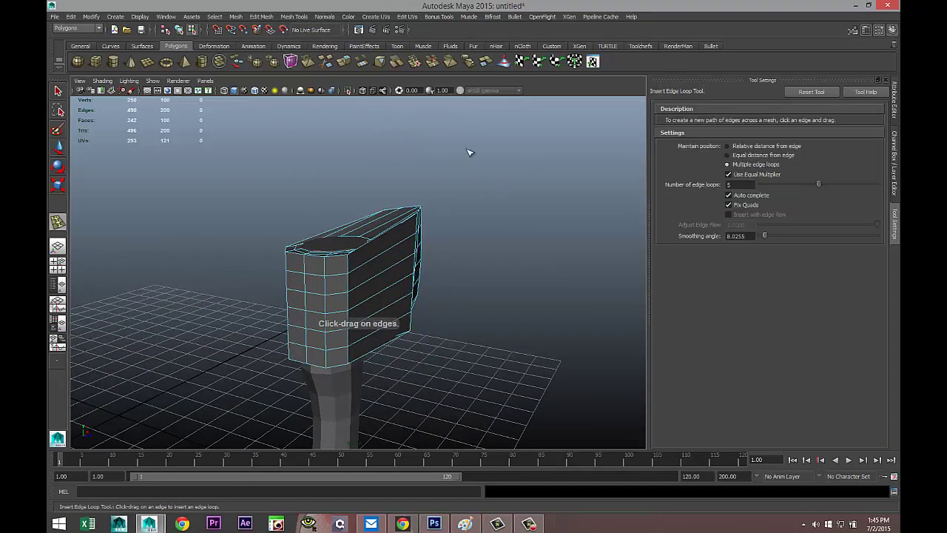
pyautogui.click(729, 157)
pyautogui.scroll(2, 614, 258)
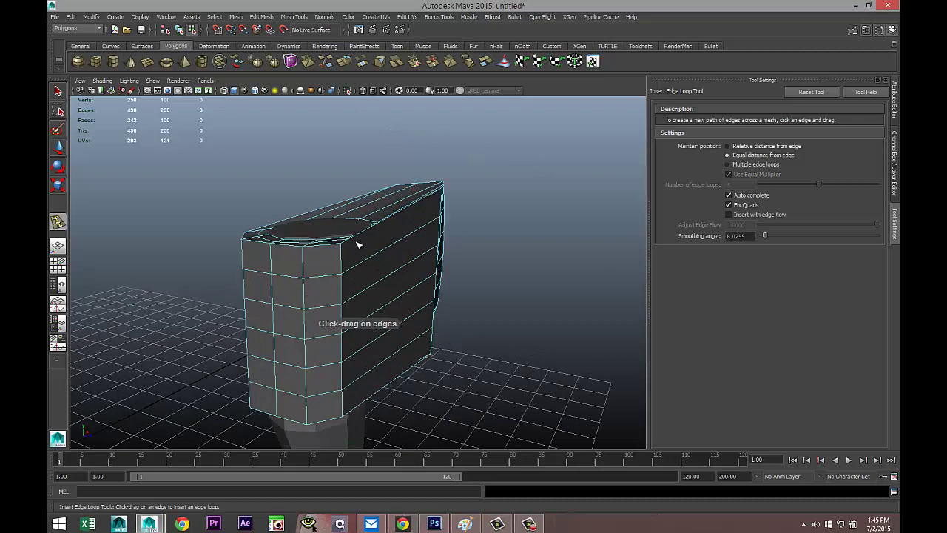
pyautogui.moveTo(341, 256); pyautogui.dragTo(344, 251)
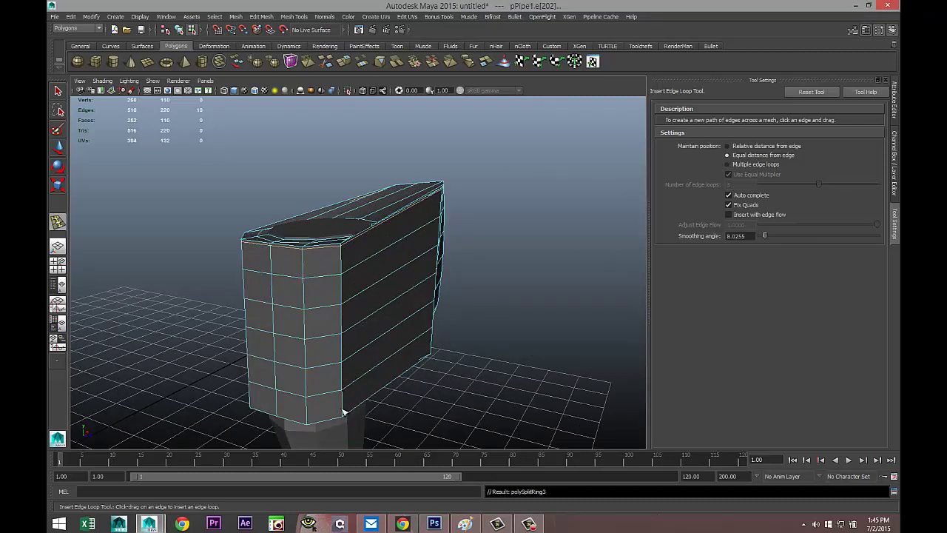
pyautogui.moveTo(342, 411); pyautogui.dragTo(348, 412)
# Step: Insert a supporting edge loop close to the cutting edge of the blade
pyautogui.keyDown('alt'); pyautogui.moveTo(524, 408); pyautogui.dragTo(492, 401); pyautogui.keyUp('alt')
pyautogui.keyDown('alt'); pyautogui.moveTo(571, 399); pyautogui.dragTo(359, 427, button='middle'); pyautogui.keyUp('alt')
pyautogui.scroll(3, 410, 378)
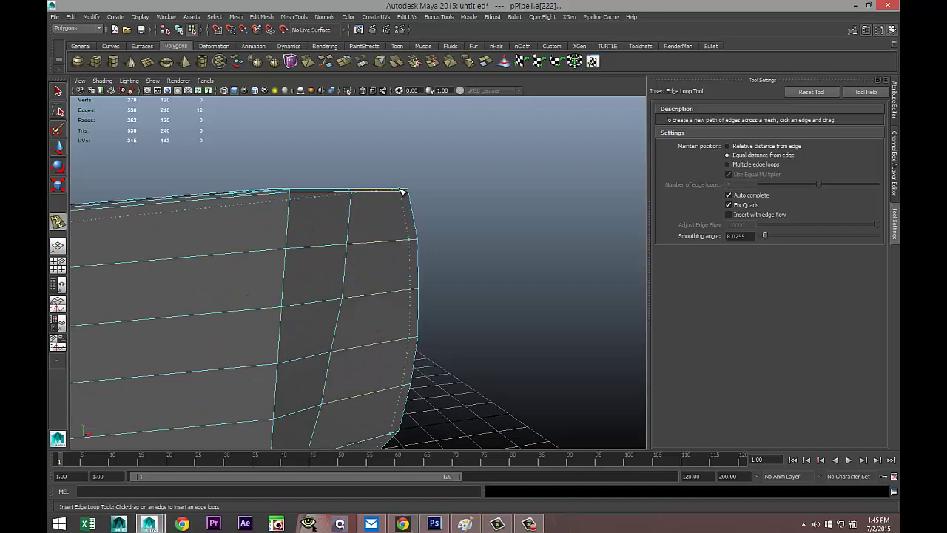
pyautogui.moveTo(408, 193); pyautogui.dragTo(336, 301)
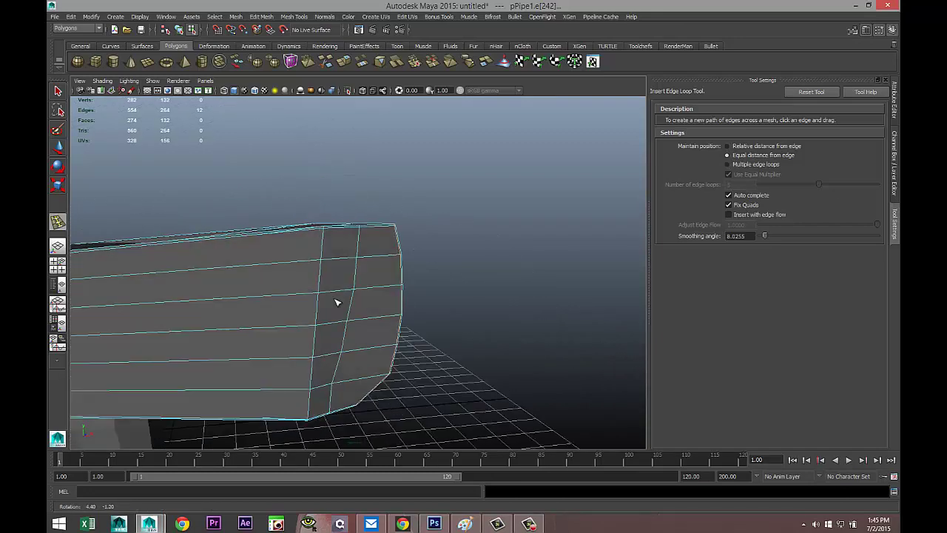
# Step: Return the axe head to object mode and preview it smoothed with the added supporting loops
pyautogui.keyDown('alt'); pyautogui.moveTo(300, 286); pyautogui.dragTo(457, 333, button='middle'); pyautogui.keyUp('alt')
pyautogui.scroll(3, 469, 322)
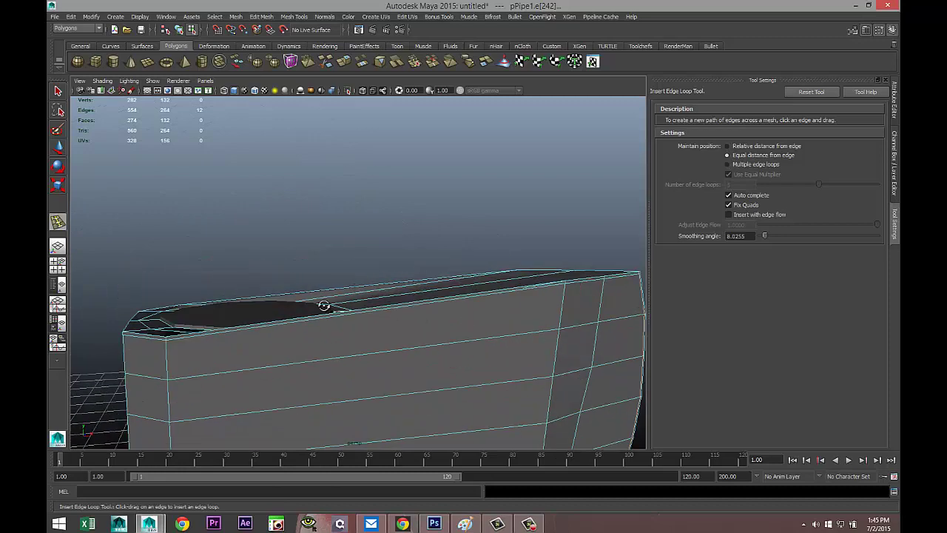
pyautogui.keyDown('alt'); pyautogui.moveTo(324, 305); pyautogui.dragTo(359, 311); pyautogui.keyUp('alt')
pyautogui.press('q')
pyautogui.moveTo(349, 252); pyautogui.dragTo(376, 242, button='right')
pyautogui.scroll(-6, 420, 287)
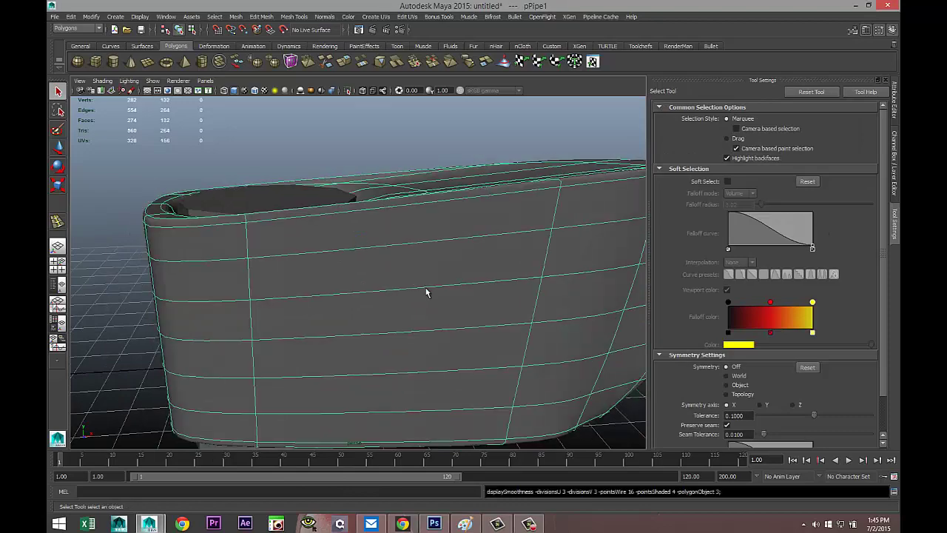
# Step: Select the axe handle, preview it smoothed, and return it to its unsmoothed display
pyautogui.keyDown('alt'); pyautogui.moveTo(434, 291); pyautogui.dragTo(518, 360); pyautogui.keyUp('alt')
pyautogui.click(510, 358)
pyautogui.click(322, 364)
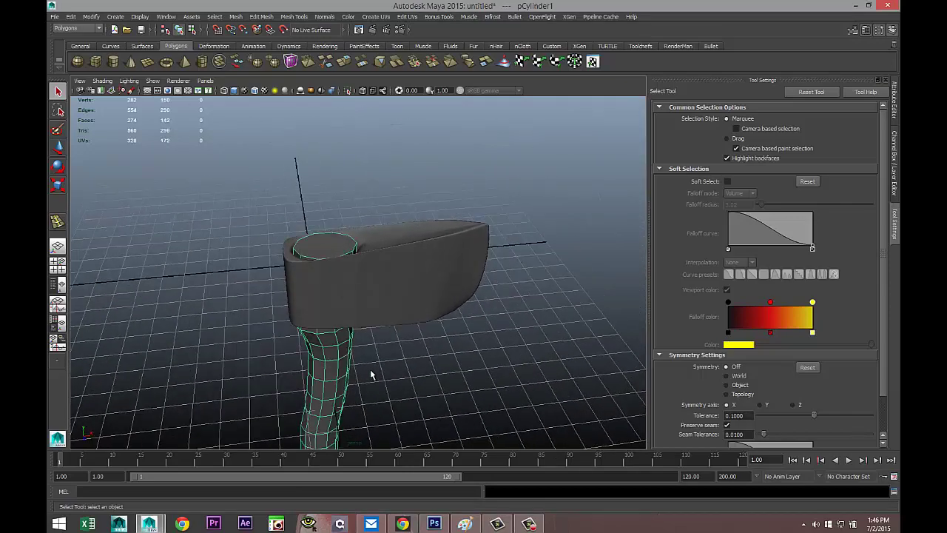
pyautogui.press('3')
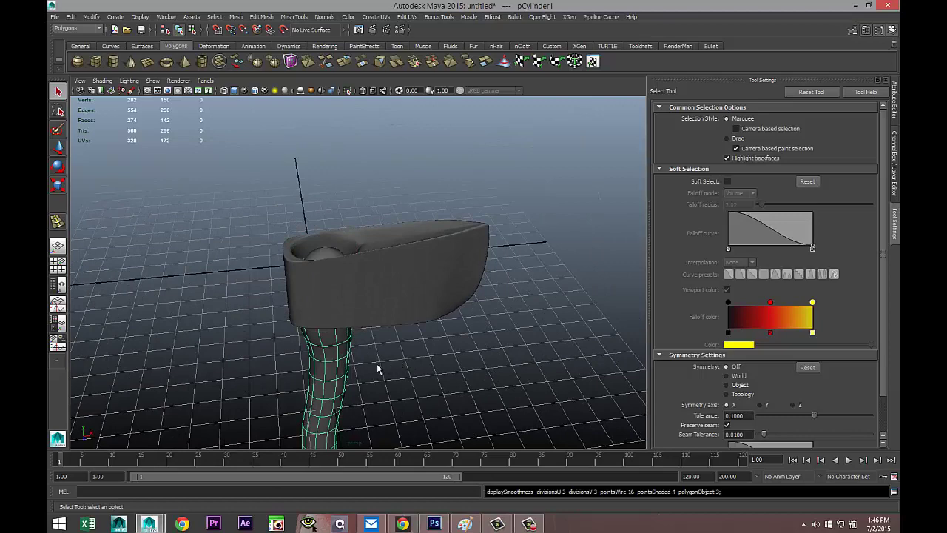
pyautogui.press('1')
# Step: Extrude the handle's top cap face with an offset of 0.01 to create a supporting inset
pyautogui.scroll(5, 348, 337)
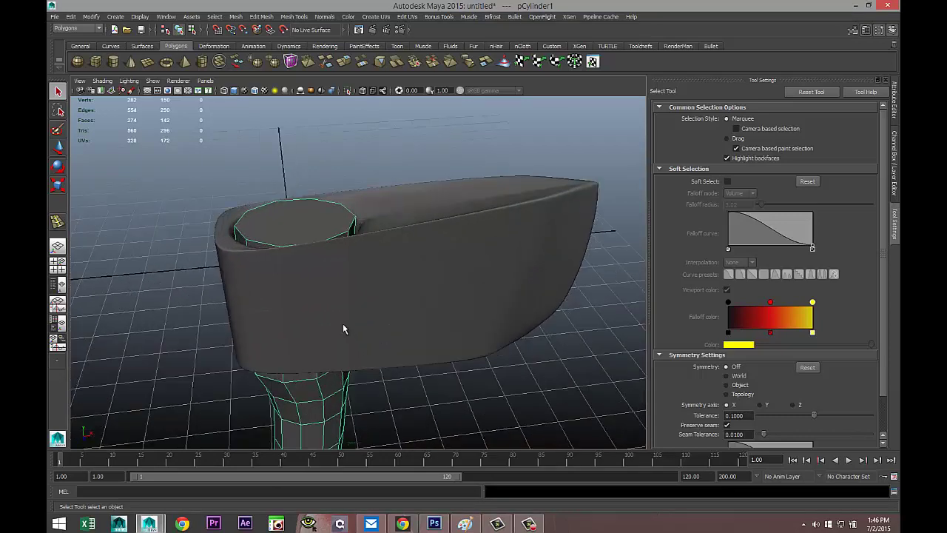
pyautogui.moveTo(290, 221); pyautogui.dragTo(293, 244, button='right')
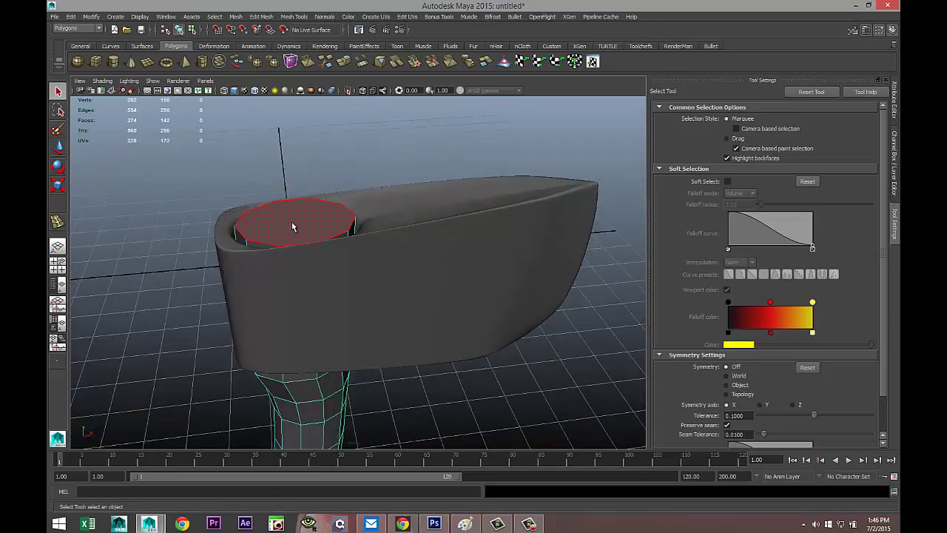
pyautogui.click(292, 221)
pyautogui.click(260, 17)
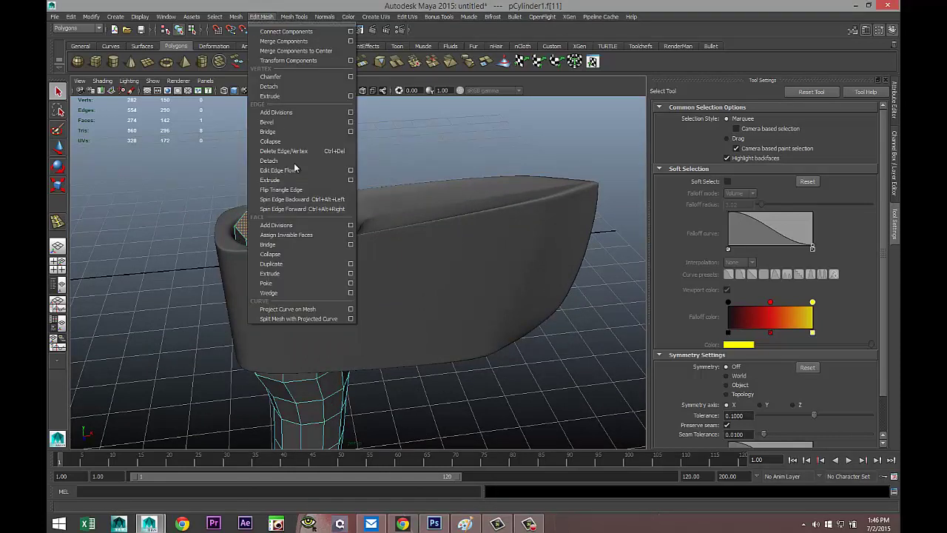
pyautogui.click(312, 279)
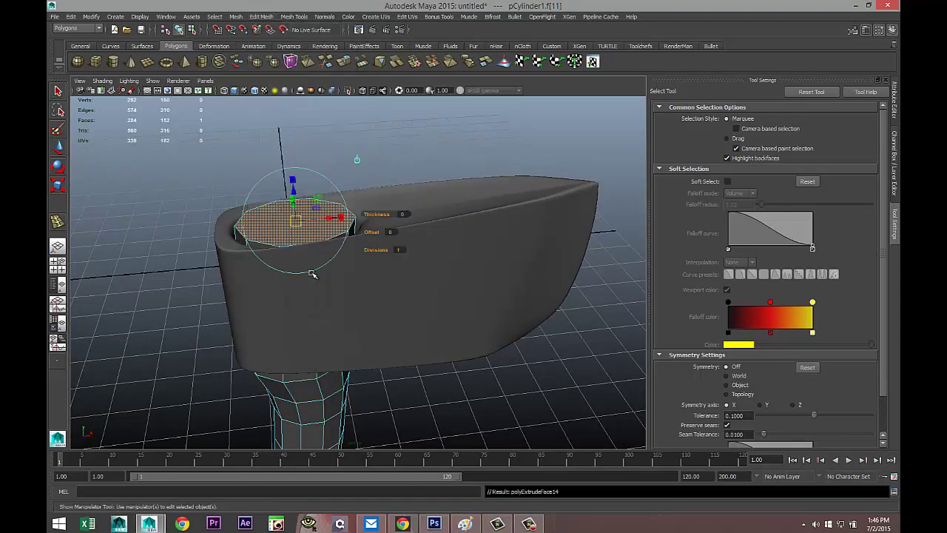
pyautogui.click(391, 234)
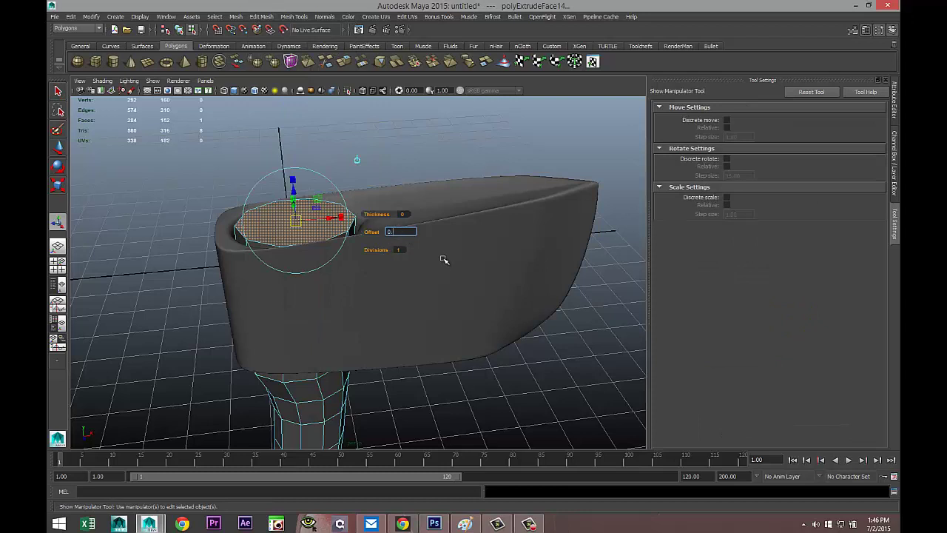
pyautogui.write('0.01')
pyautogui.press('Return')
# Step: Return the handle to object mode and preview it smoothed with the inset top cap
pyautogui.click(476, 390)
pyautogui.moveTo(314, 281); pyautogui.dragTo(362, 272, button='right')
pyautogui.click(317, 230)
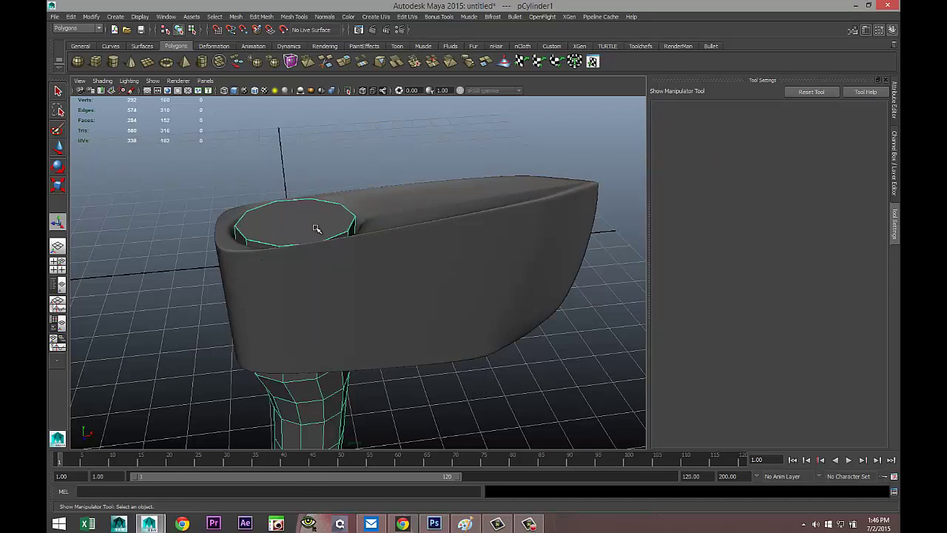
pyautogui.press('3')
pyautogui.click(447, 379)
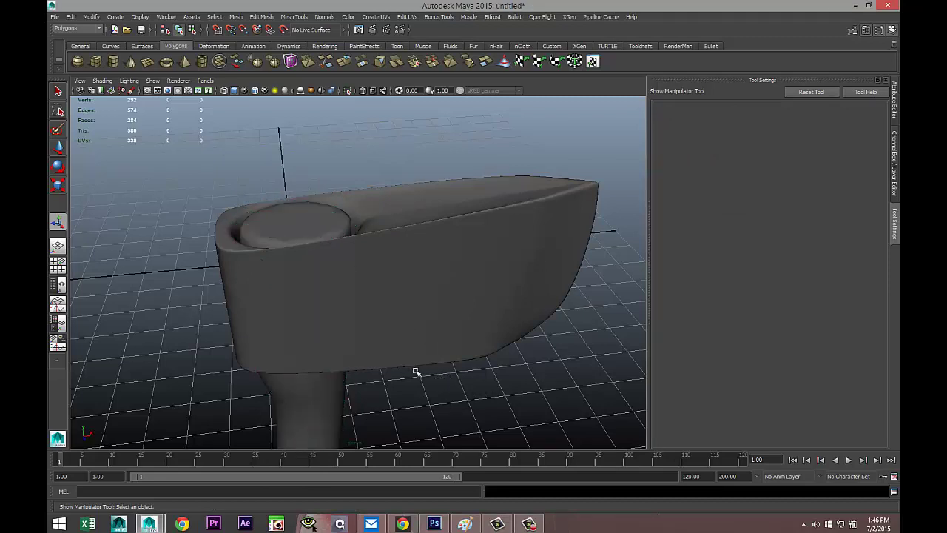
# Step: Turn off the handle's smooth preview, hide the axe head, and select the exposed handle
pyautogui.scroll(3, 309, 269)
pyautogui.click(268, 201)
pyautogui.press('1')
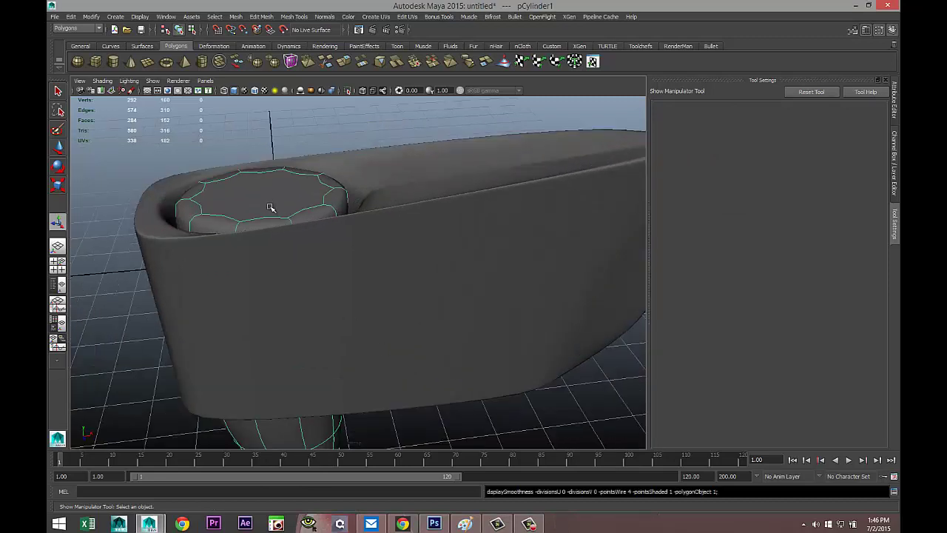
pyautogui.click(516, 246)
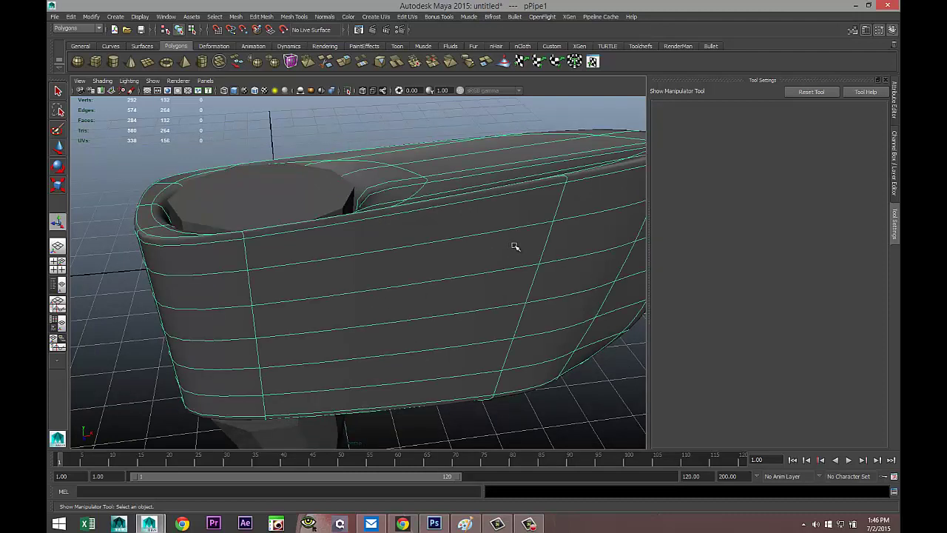
pyautogui.hotkey('ctrl', 'h')
pyautogui.click(339, 261)
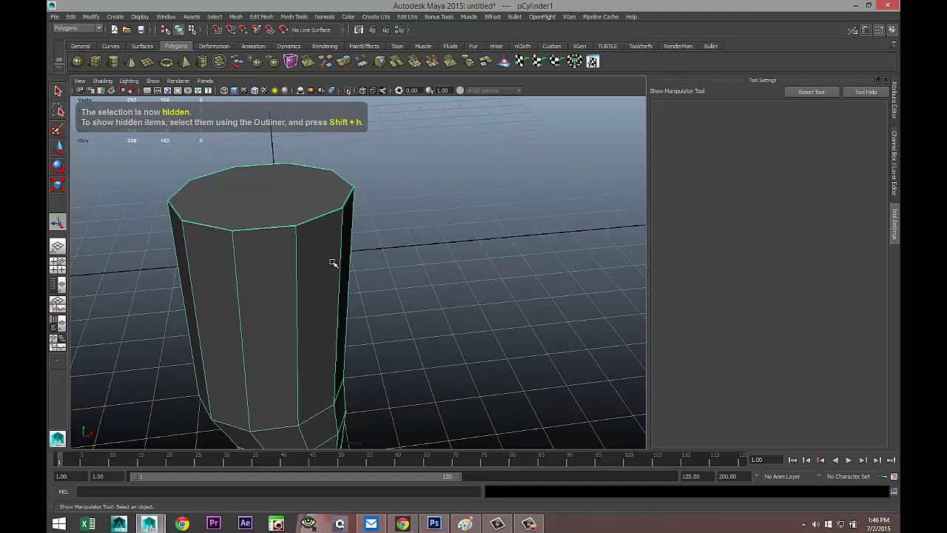
# Step: Insert an edge loop just below the handle's top rim, using equal distance from edge, and preview the handle smoothed in object mode
pyautogui.click(294, 18)
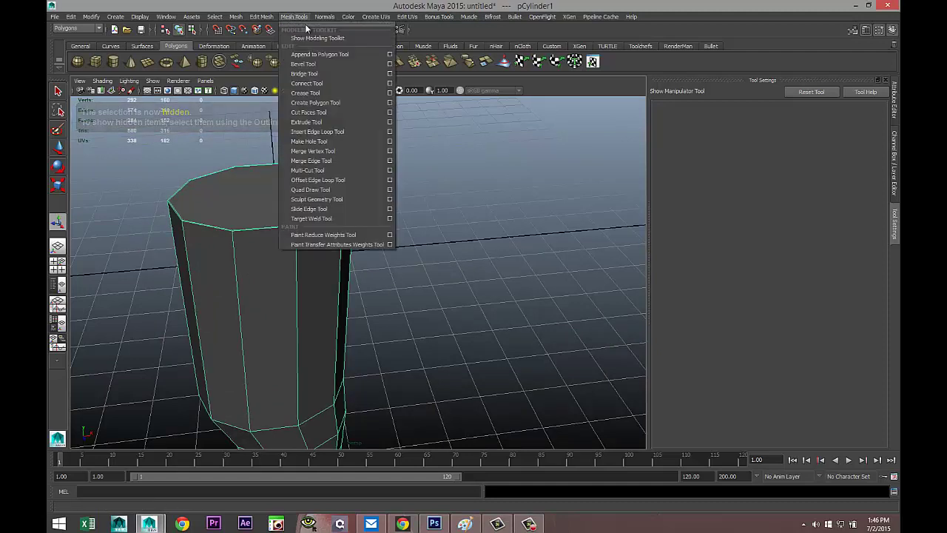
pyautogui.click(372, 132)
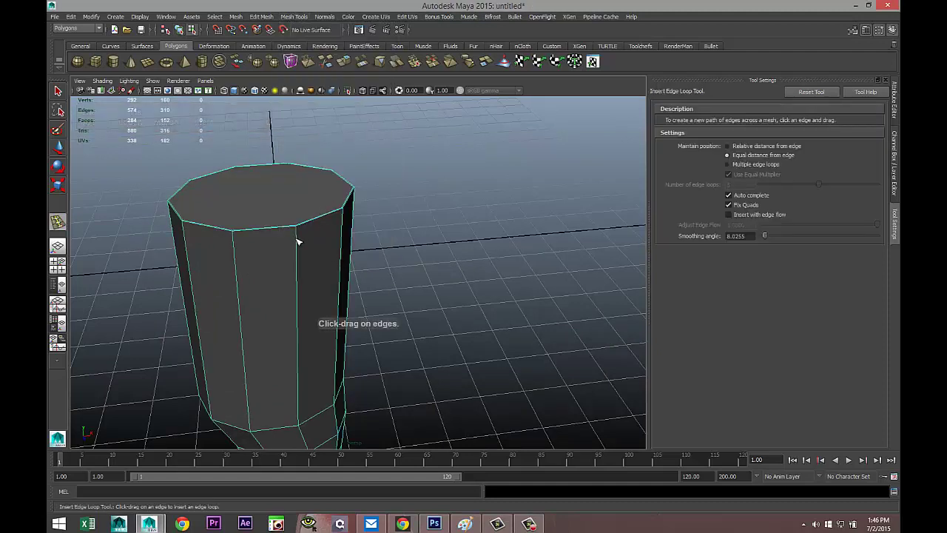
pyautogui.click(298, 232)
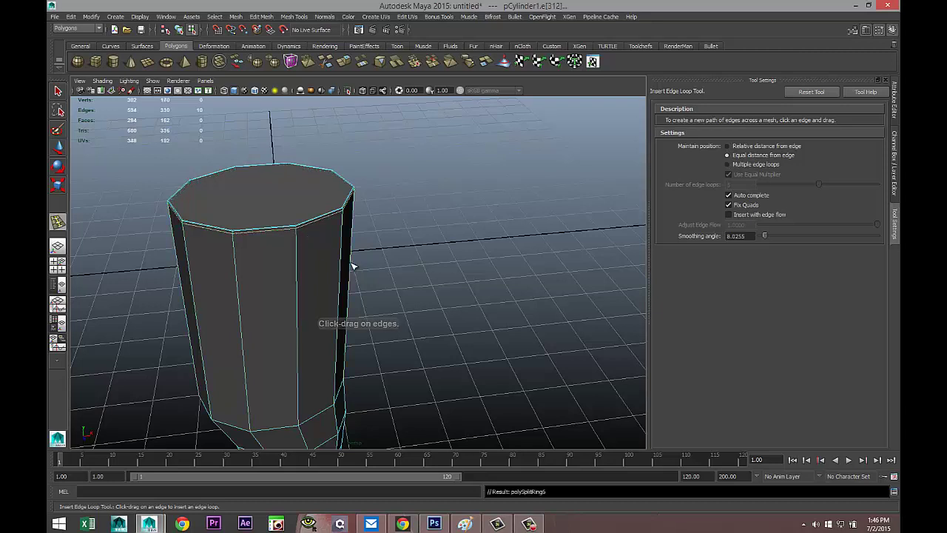
pyautogui.press('q')
pyautogui.moveTo(302, 270); pyautogui.dragTo(332, 260, button='right')
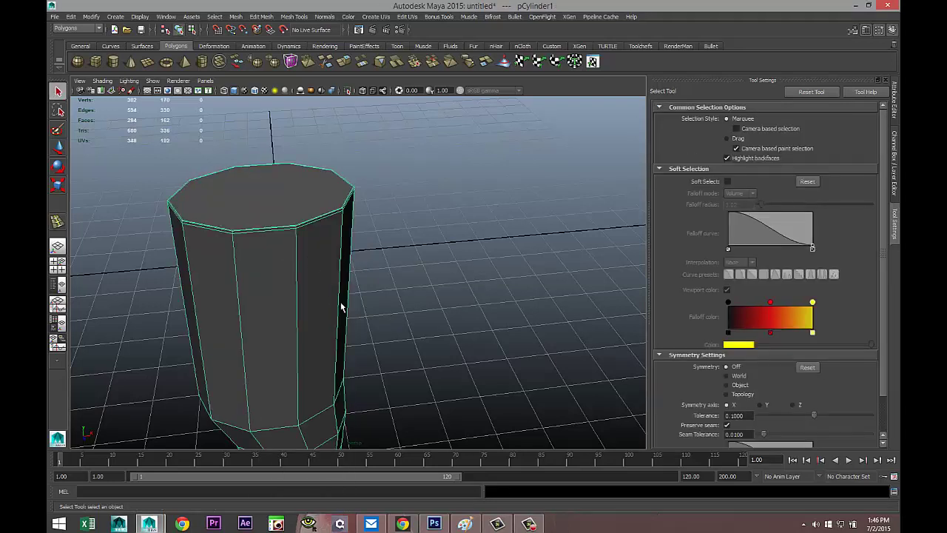
pyautogui.press('3')
pyautogui.click(435, 276)
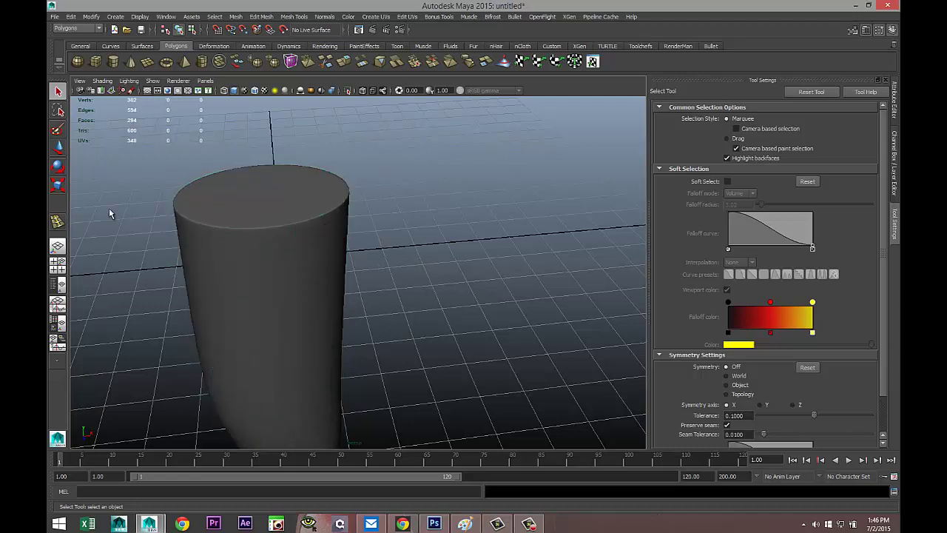
# Step: Show all hidden objects so the axe head is displayed with the handle, and view the whole axe
pyautogui.click(137, 17)
pyautogui.moveTo(163, 64)
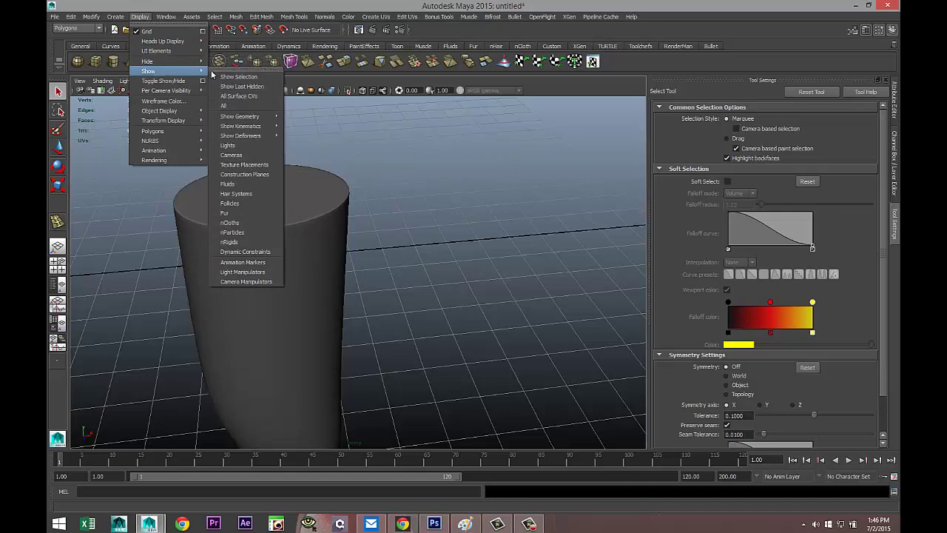
pyautogui.click(238, 106)
pyautogui.scroll(-5, 404, 352)
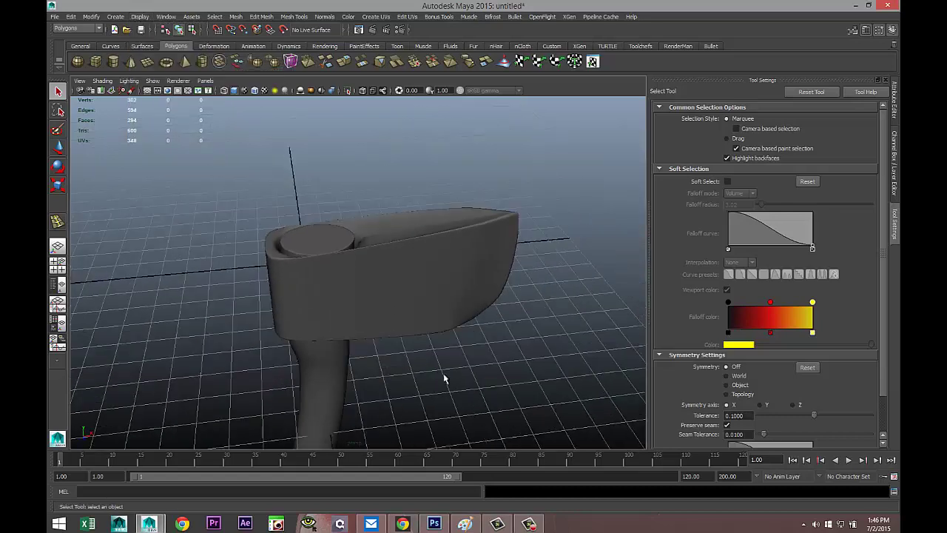
pyautogui.keyDown('alt'); pyautogui.moveTo(443, 358); pyautogui.dragTo(393, 233); pyautogui.keyUp('alt')
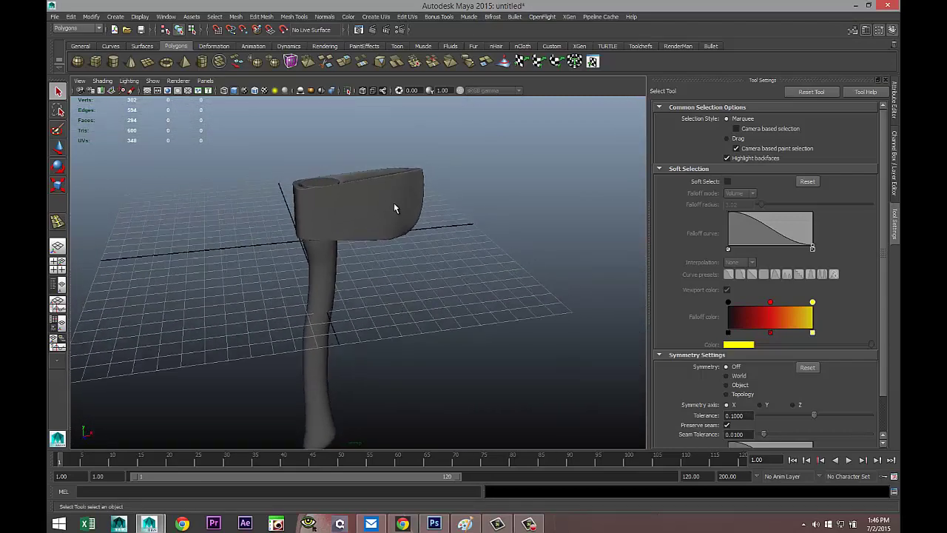
# Step: Turn off the smooth preview on both the axe head and the handle
pyautogui.click(395, 209)
pyautogui.keyDown('alt'); pyautogui.moveTo(442, 285); pyautogui.dragTo(402, 310); pyautogui.keyUp('alt')
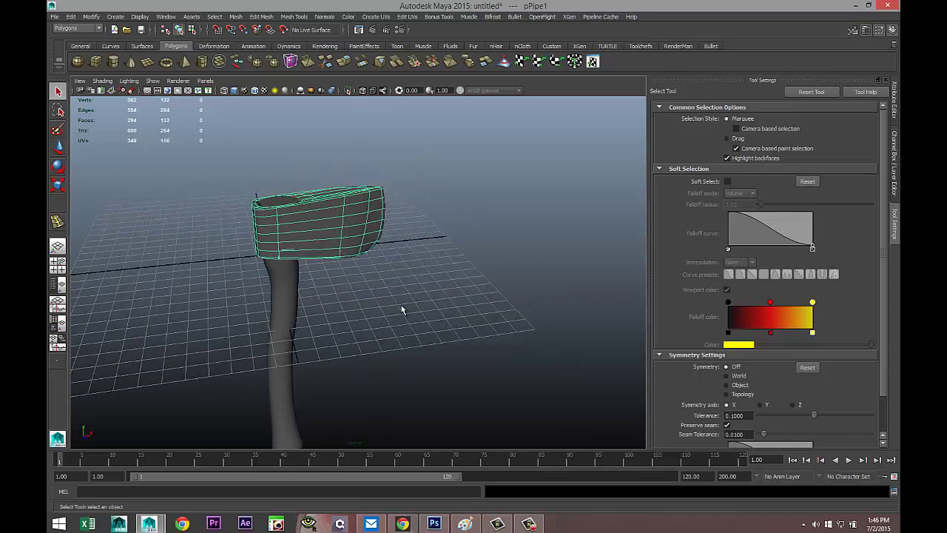
pyautogui.press('1')
pyautogui.click(293, 289)
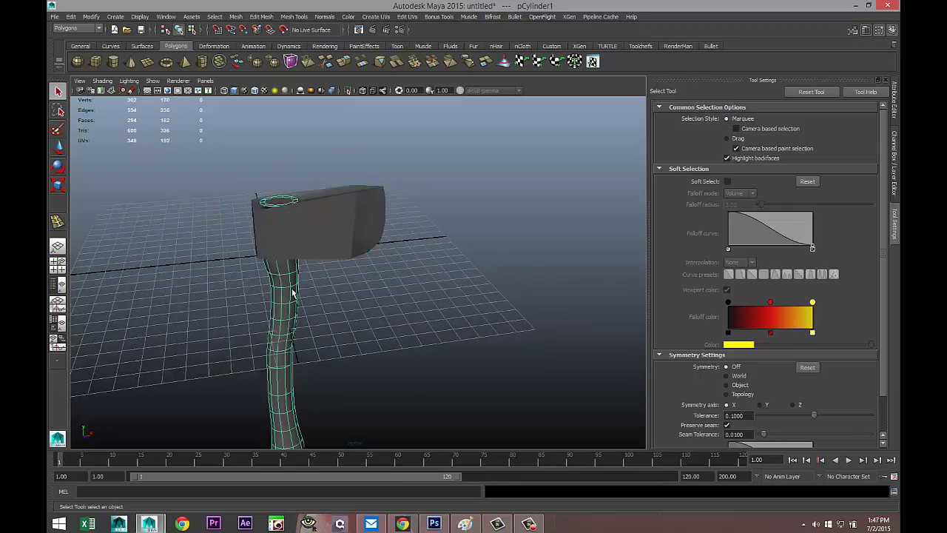
pyautogui.press('1')
# Step: Apply automatic UV mapping to the axe head and inspect its layout in the UV Texture Editor
pyautogui.click(380, 212)
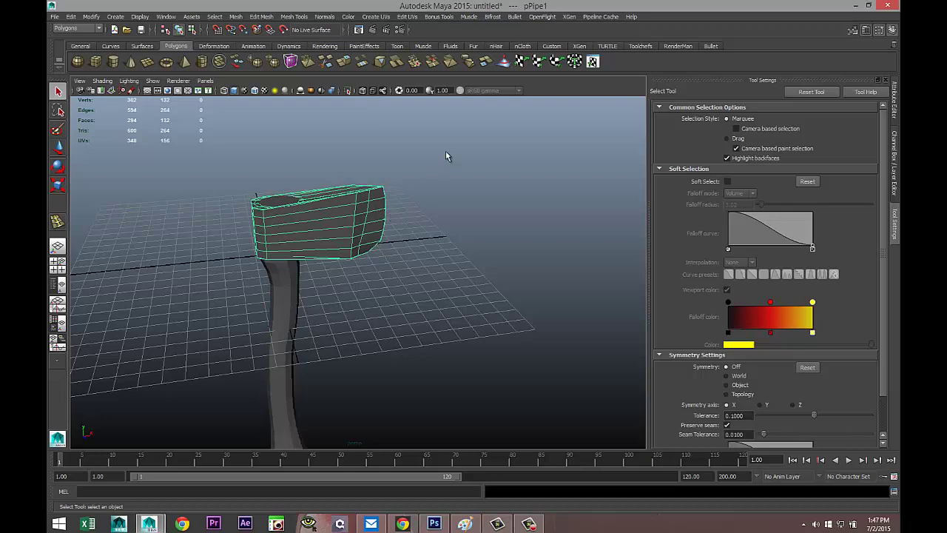
pyautogui.click(375, 16)
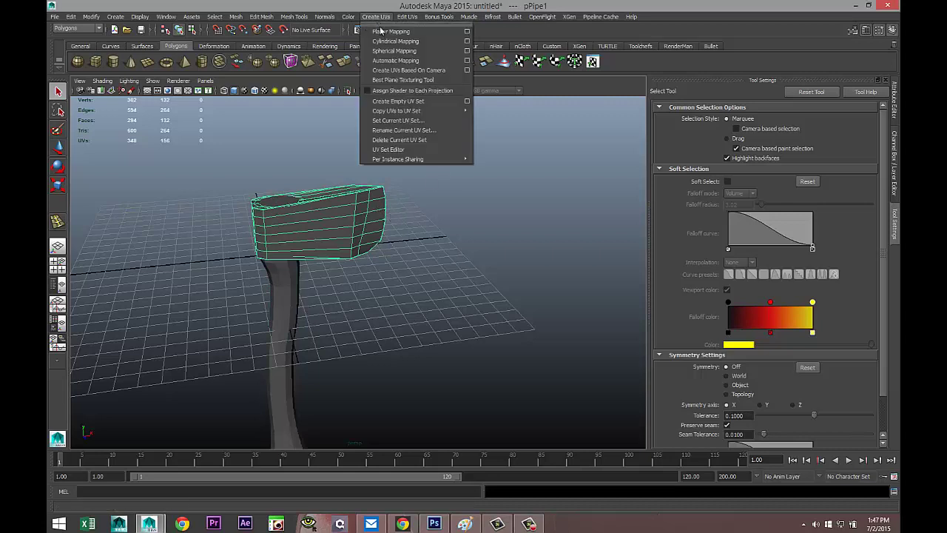
pyautogui.click(396, 61)
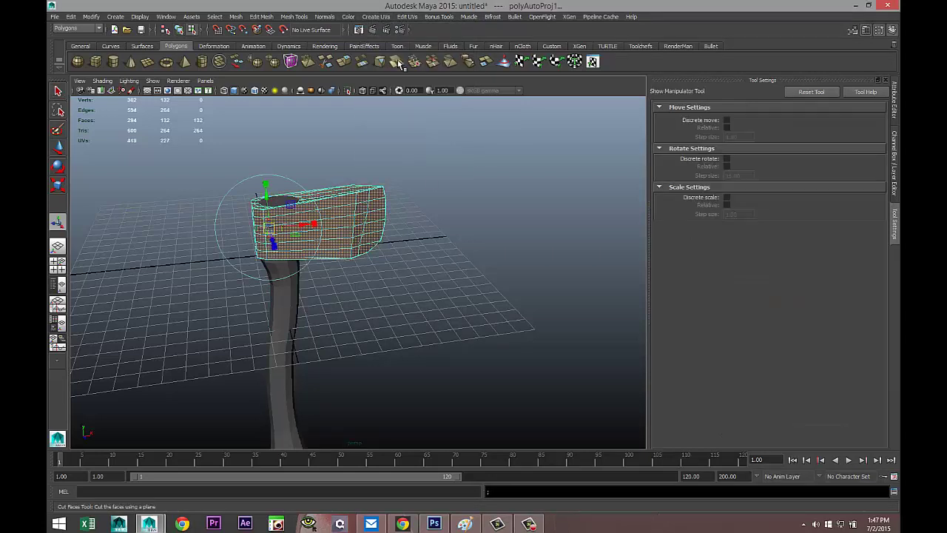
pyautogui.click(407, 16)
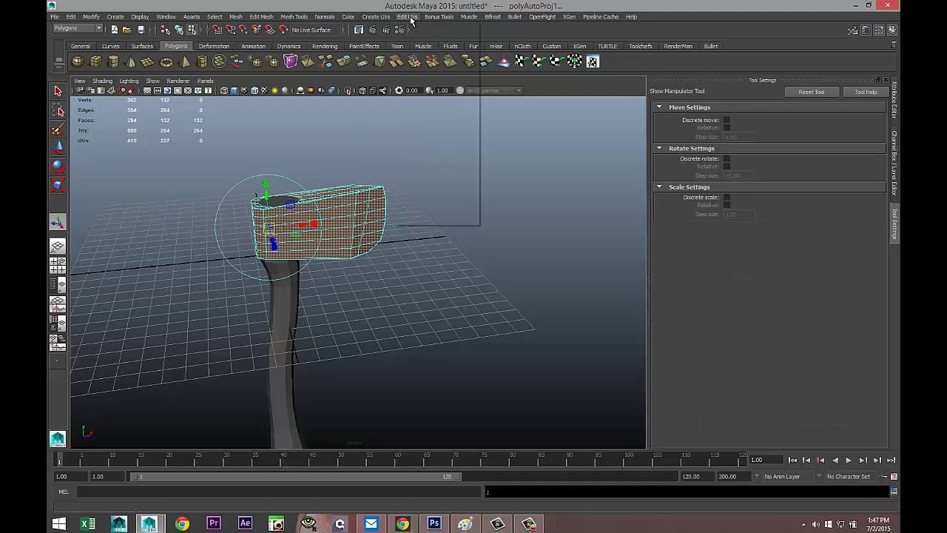
pyautogui.click(429, 220)
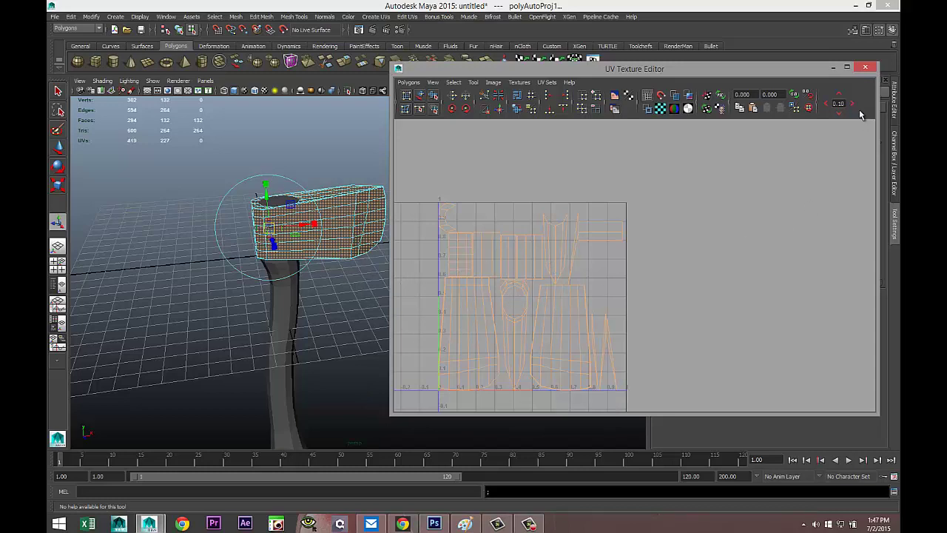
pyautogui.click(834, 67)
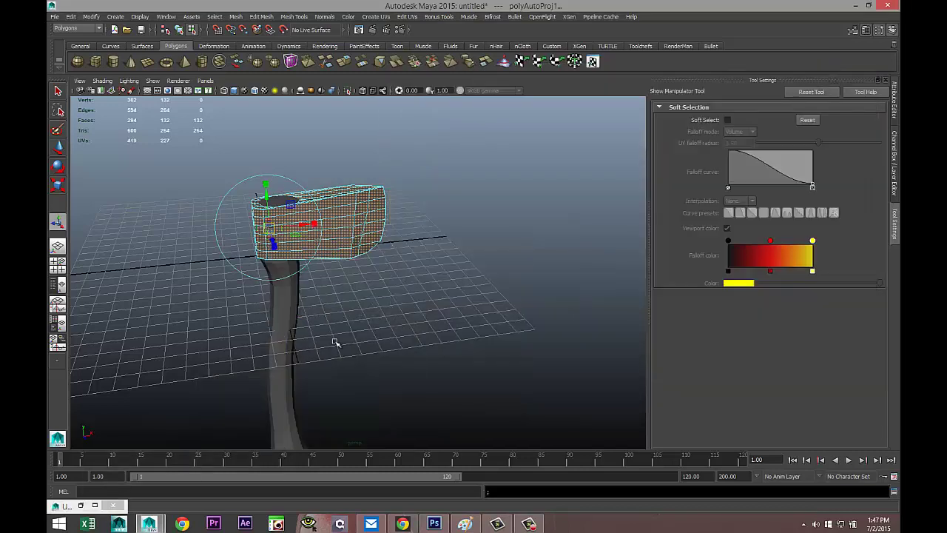
# Step: Apply automatic UV mapping to the handle, inspect its layout in the UV Texture Editor, and minimize the editor
pyautogui.moveTo(291, 283); pyautogui.dragTo(328, 281, button='right')
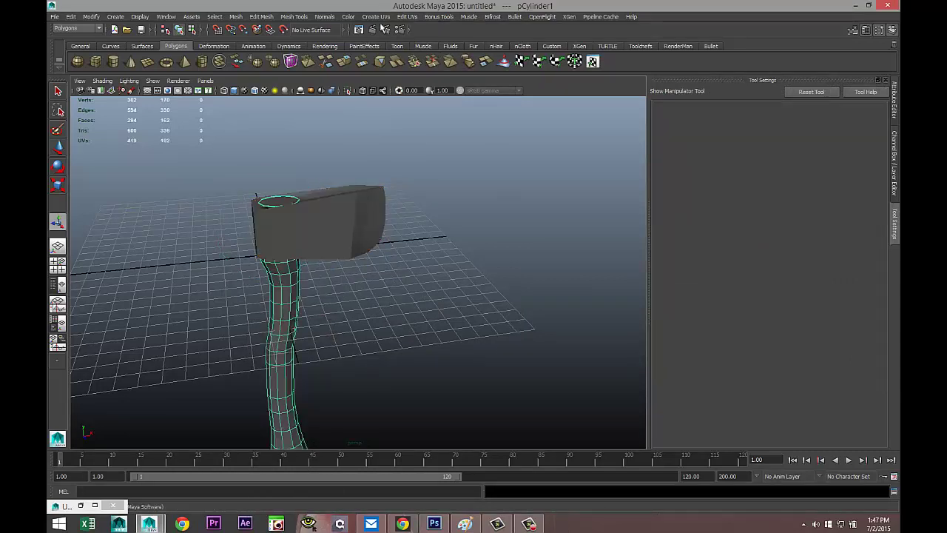
pyautogui.click(375, 16)
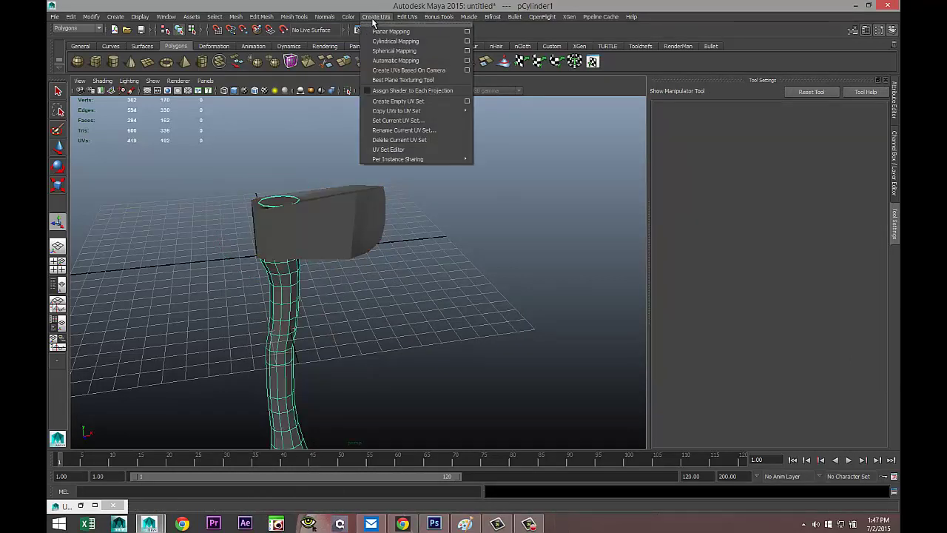
pyautogui.click(396, 61)
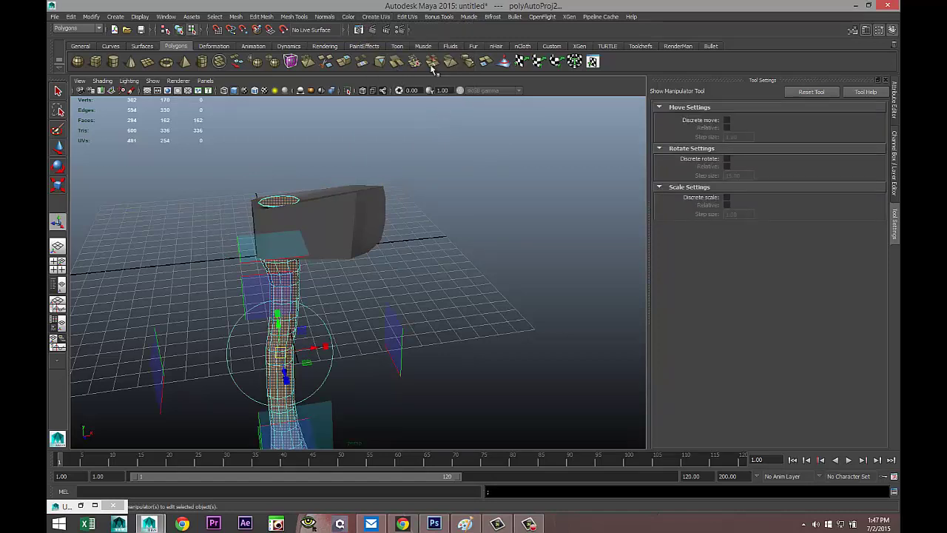
pyautogui.click(409, 16)
pyautogui.click(429, 220)
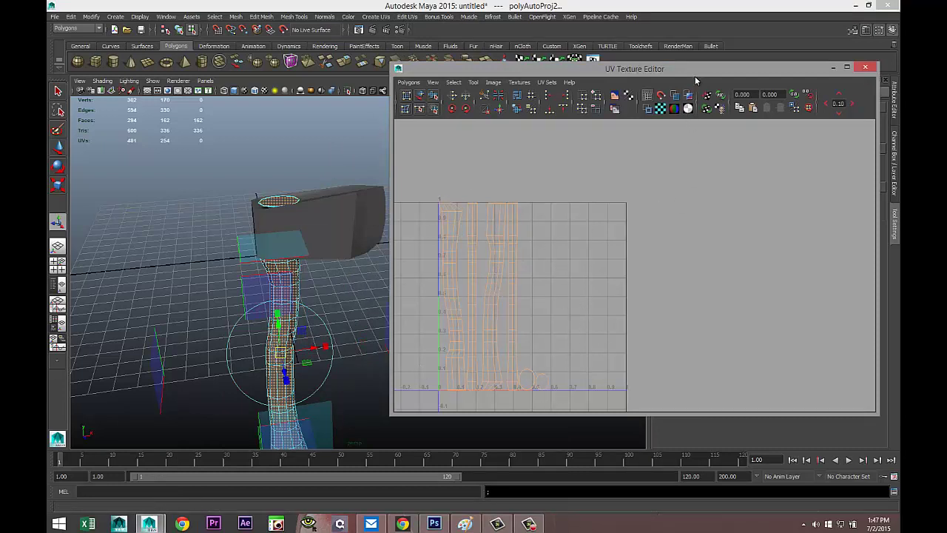
pyautogui.moveTo(700, 67); pyautogui.dragTo(719, 27)
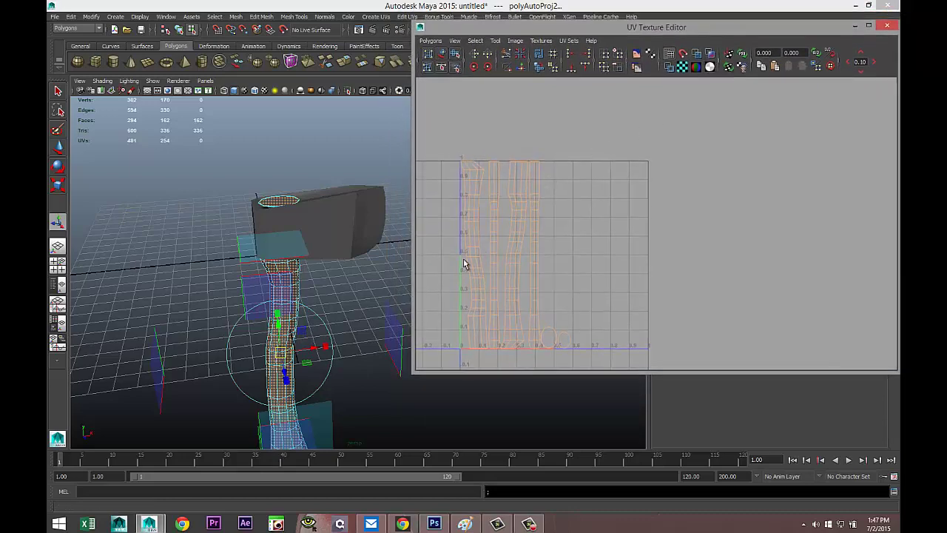
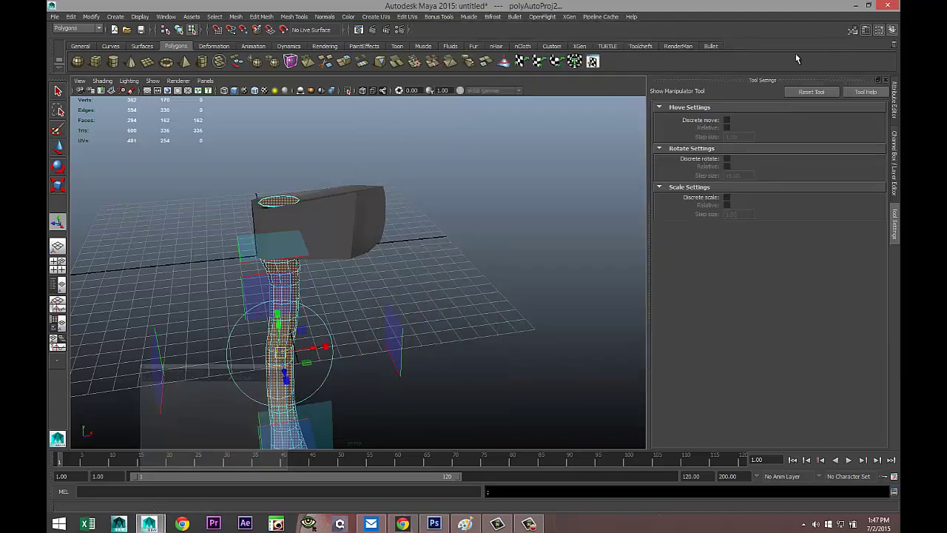
pyautogui.click(856, 27)
pyautogui.click(400, 295)
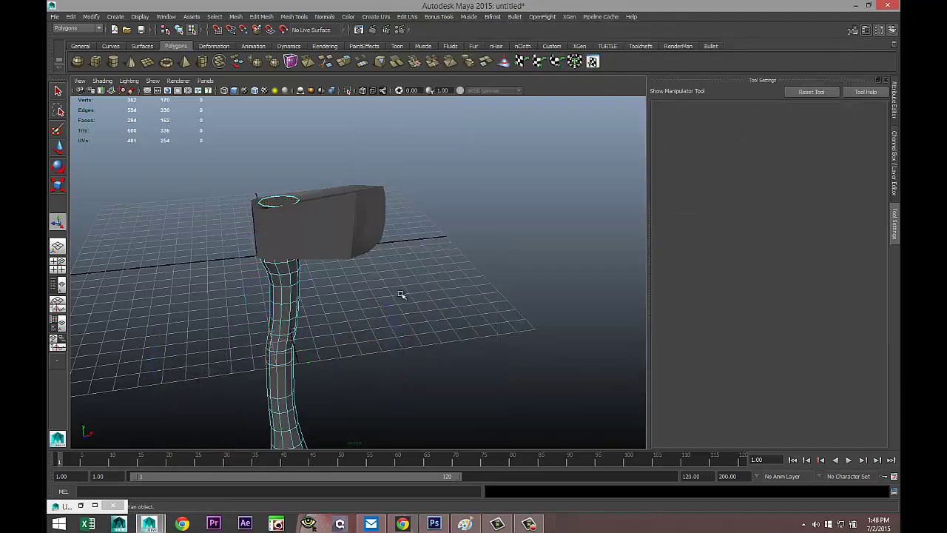
# Step: Return the handle to object mode, select it and assign a new Lambert material to it
pyautogui.moveTo(286, 311); pyautogui.dragTo(326, 273, button='right')
pyautogui.click(287, 299)
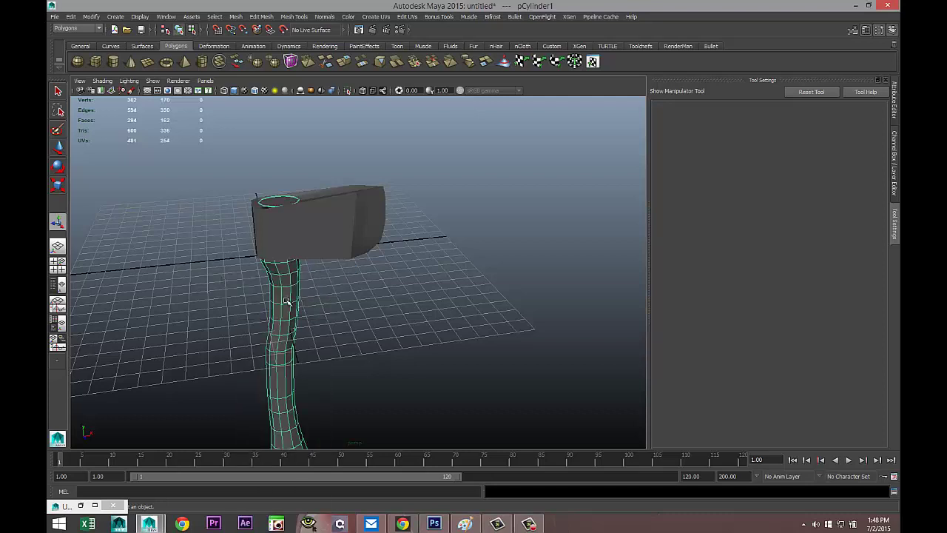
pyautogui.moveTo(284, 303); pyautogui.dragTo(276, 484, button='right')
pyautogui.click(438, 222)
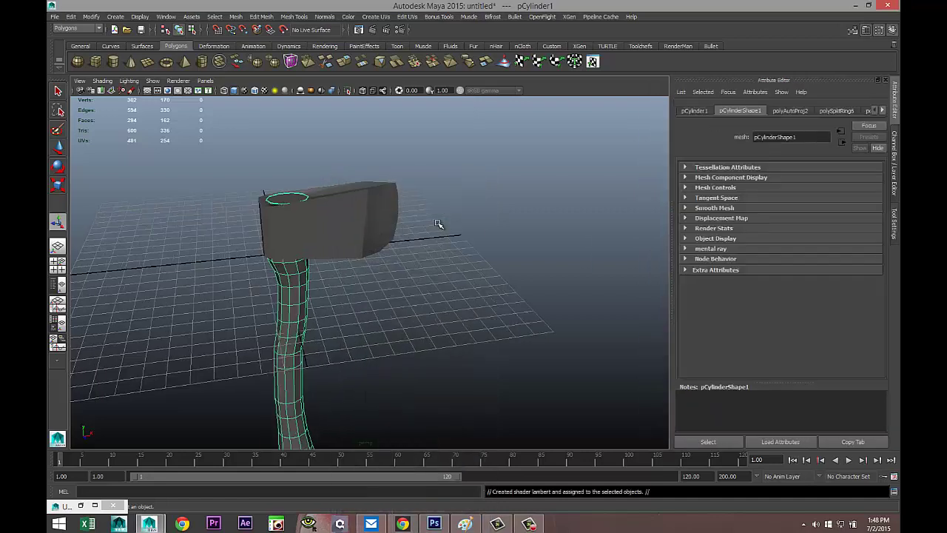
# Step: Look through the handle's node attributes, past its modelling history, for the assigned Lambert material
pyautogui.click(883, 111)
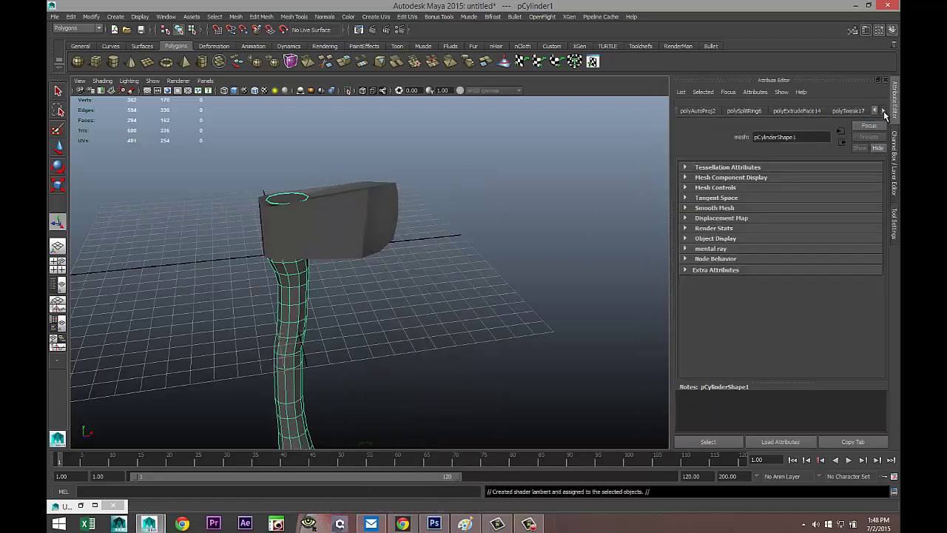
pyautogui.click(883, 111)
pyautogui.click(884, 112)
pyautogui.click(883, 111)
pyautogui.click(884, 111)
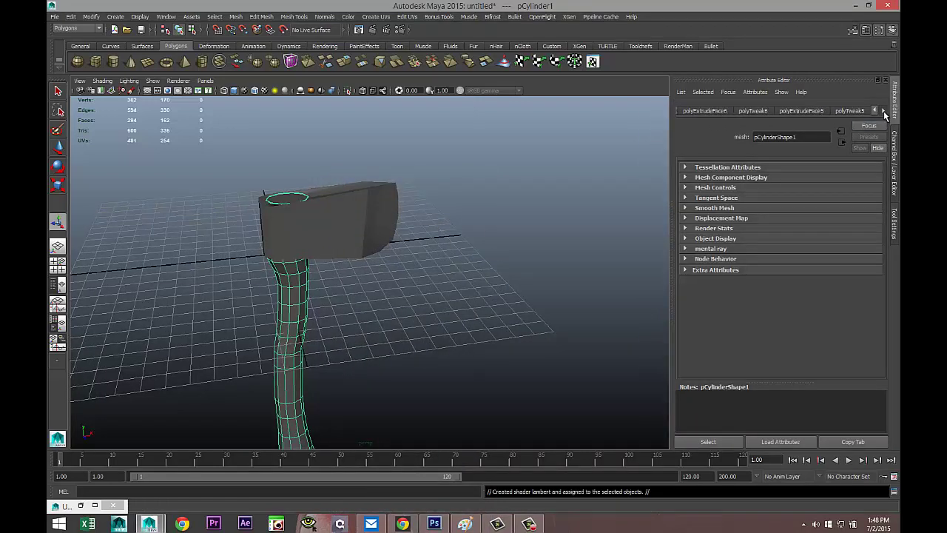
pyautogui.click(884, 112)
pyautogui.click(884, 112)
pyautogui.click(883, 112)
pyautogui.click(884, 112)
pyautogui.click(883, 111)
# Step: Delete the construction history of both the axe head and the handle, and clear the selection
pyautogui.scroll(-4, 460, 258)
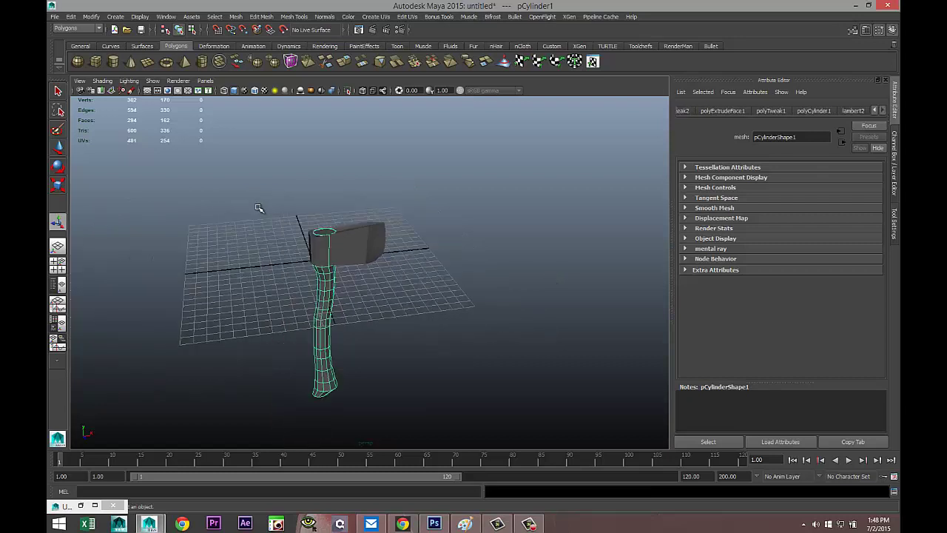
pyautogui.moveTo(258, 208); pyautogui.dragTo(462, 404)
pyautogui.click(74, 17)
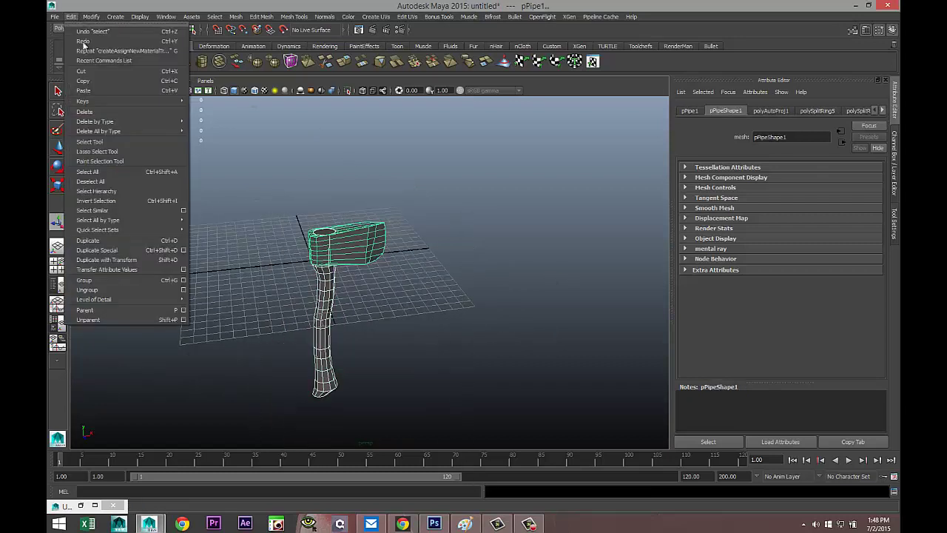
pyautogui.moveTo(111, 121)
pyautogui.click(211, 125)
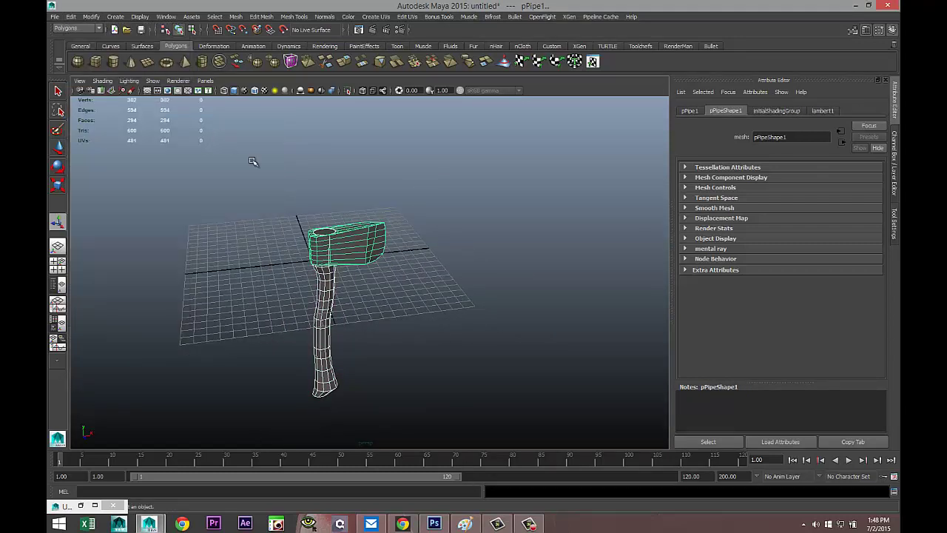
pyautogui.click(417, 309)
# Step: Connect a file texture with the image wood.jpg to the color of the handle's lambert2 material
pyautogui.click(328, 305)
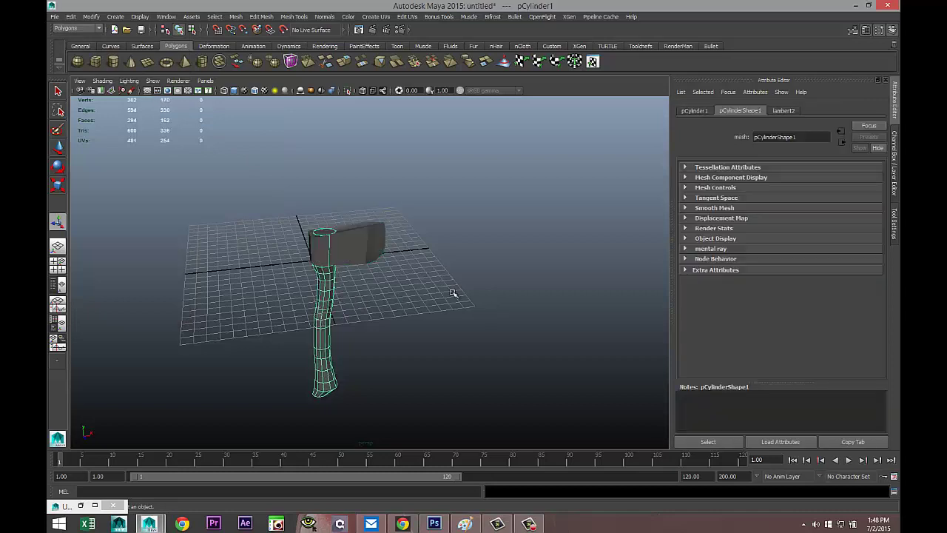
pyautogui.click(786, 111)
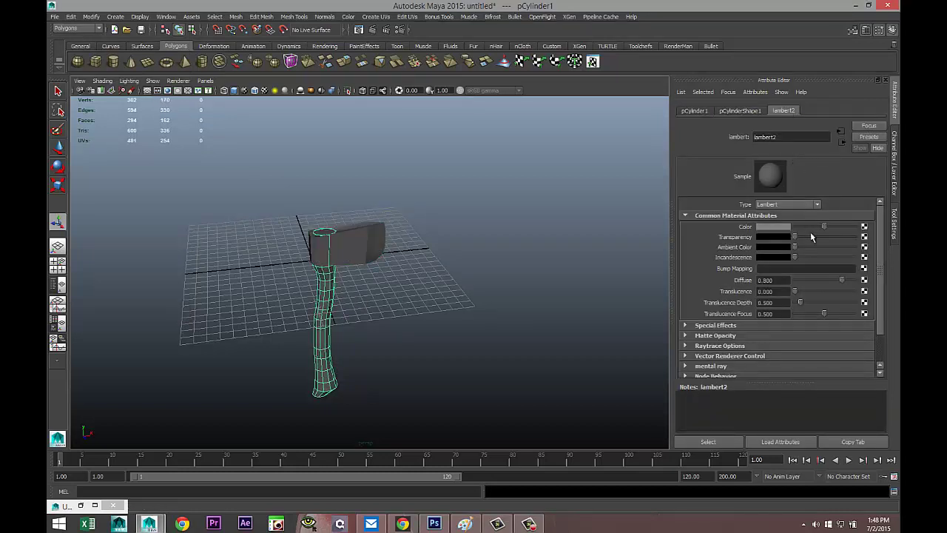
pyautogui.click(864, 227)
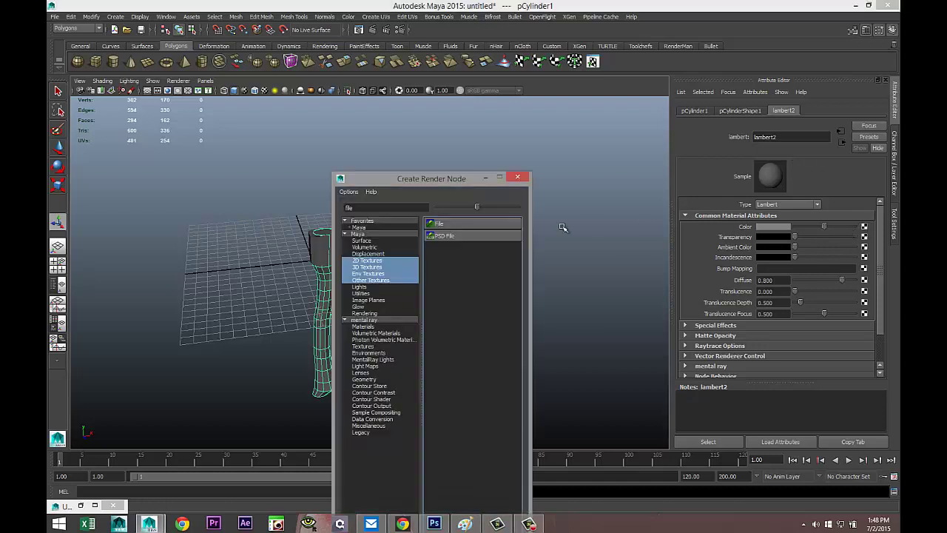
pyautogui.click(456, 221)
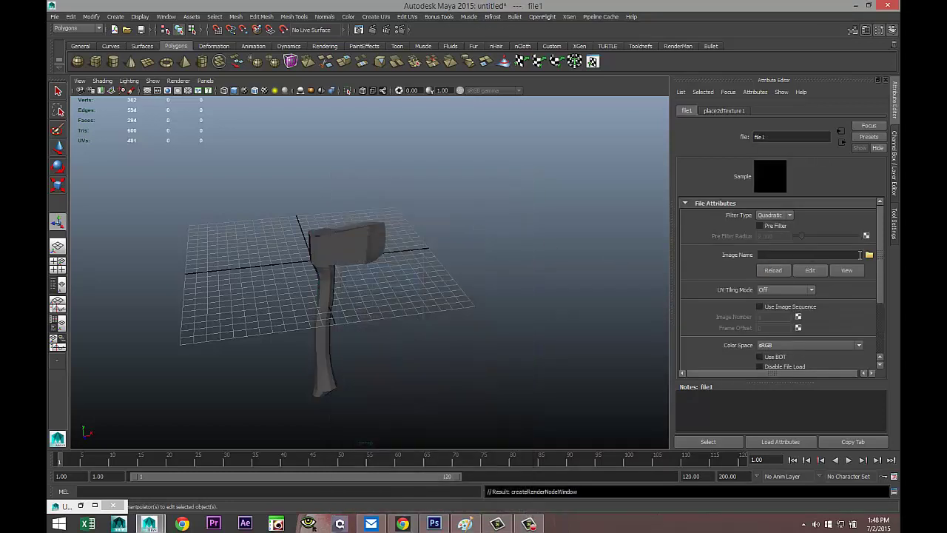
pyautogui.click(870, 256)
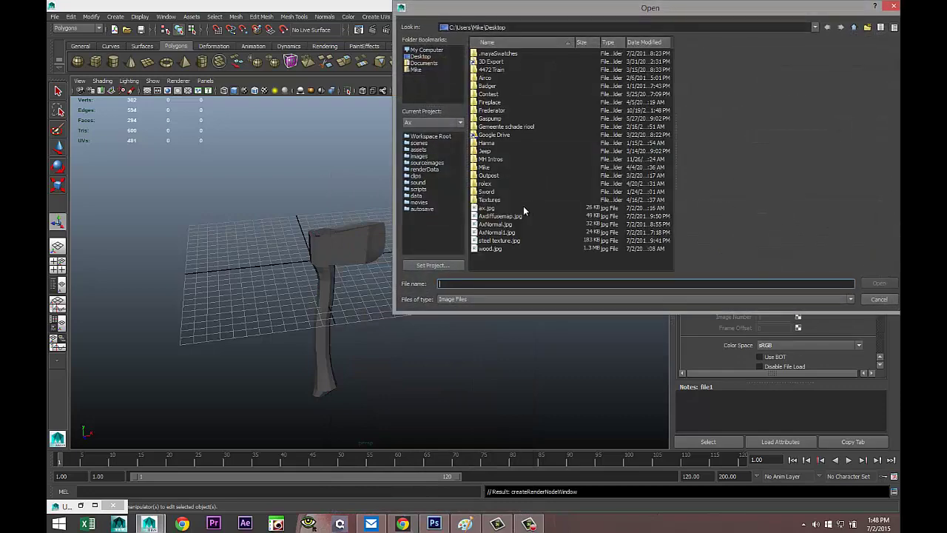
pyautogui.click(490, 249)
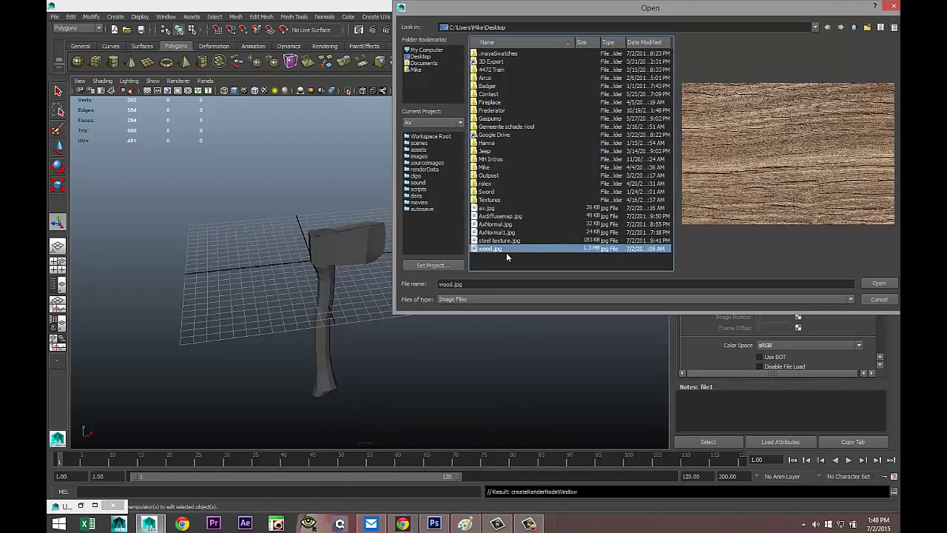
pyautogui.click(877, 283)
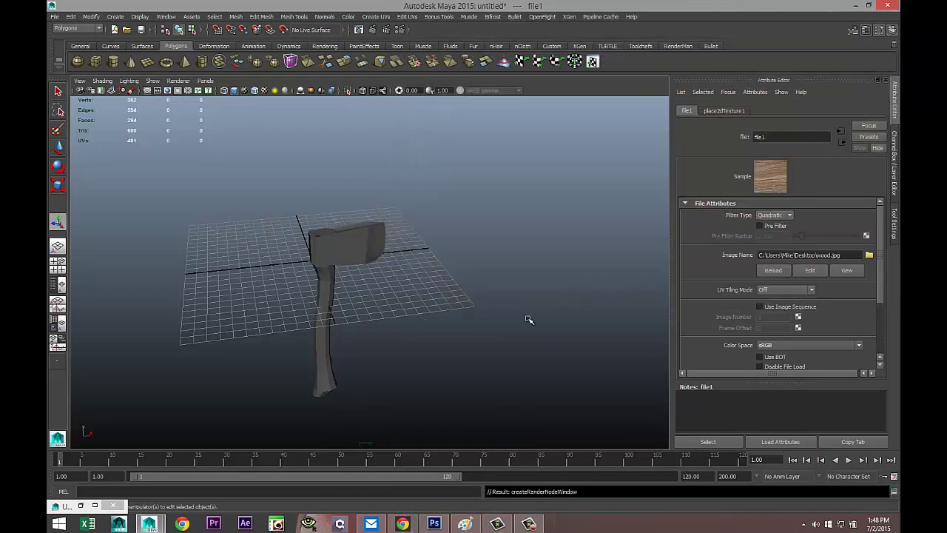
# Step: Turn on textured display in the viewport and view the wood texture on the handle
pyautogui.click(265, 90)
pyautogui.keyDown('alt'); pyautogui.moveTo(391, 333); pyautogui.dragTo(392, 334); pyautogui.keyUp('alt')
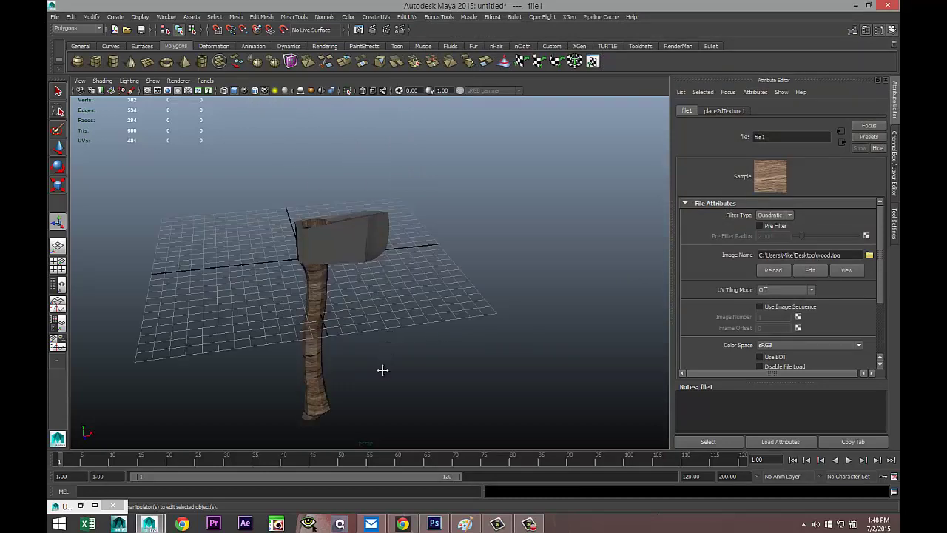
pyautogui.keyDown('alt'); pyautogui.moveTo(383, 370); pyautogui.dragTo(408, 321); pyautogui.keyUp('alt')
pyautogui.keyDown('alt'); pyautogui.moveTo(393, 363); pyautogui.dragTo(448, 304); pyautogui.keyUp('alt')
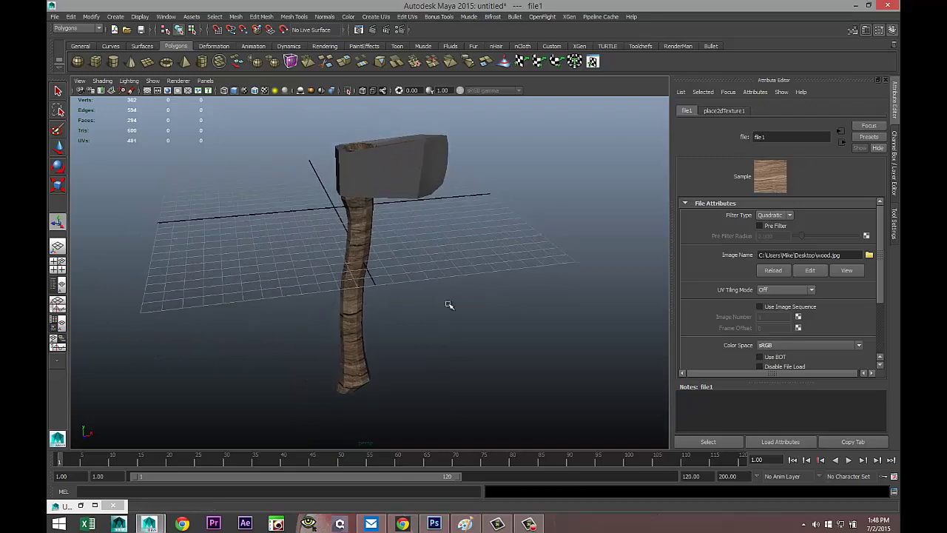
# Step: Turn on the smooth preview for the handle and examine the direction of its wood grain up close
pyautogui.click(353, 367)
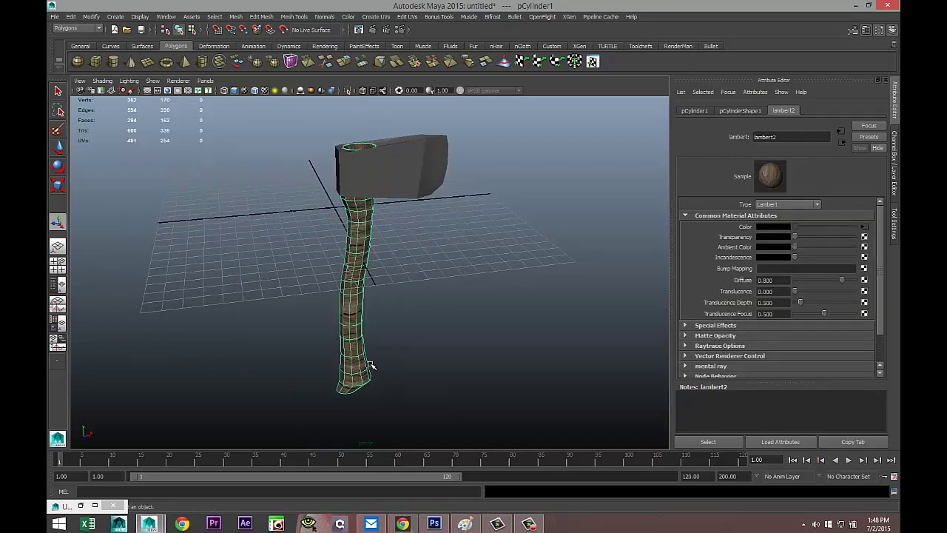
pyautogui.press('3')
pyautogui.scroll(5, 407, 366)
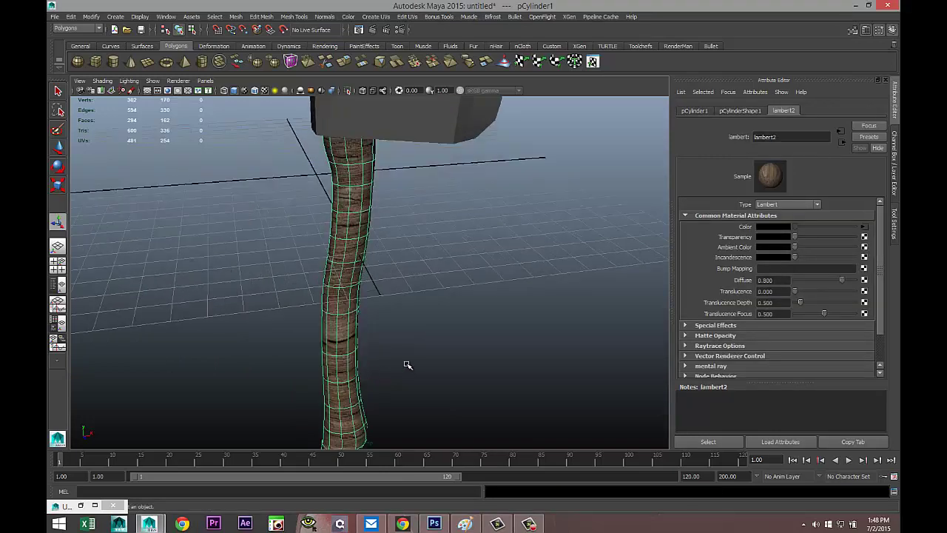
pyautogui.keyDown('alt'); pyautogui.moveTo(419, 353); pyautogui.dragTo(429, 340); pyautogui.keyUp('alt')
pyautogui.keyDown('alt'); pyautogui.moveTo(427, 335); pyautogui.dragTo(443, 310, button='middle'); pyautogui.keyUp('alt')
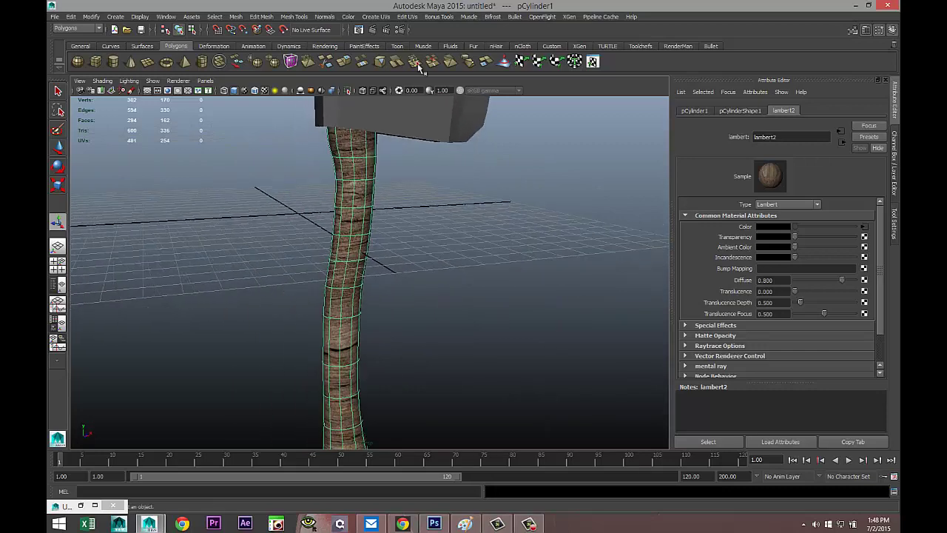
# Step: Open the UV Texture Editor with the handle's UV layout shown
pyautogui.click(379, 18)
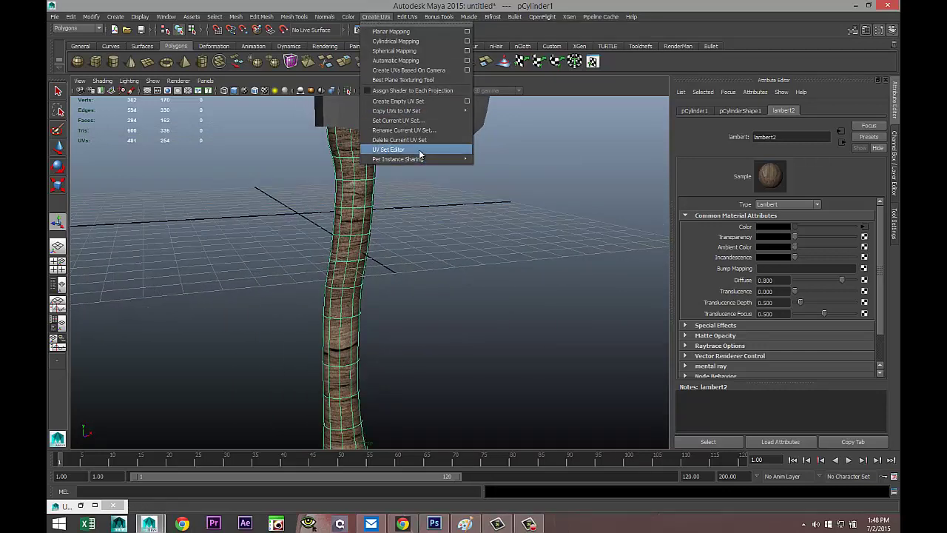
pyautogui.moveTo(407, 16)
pyautogui.click(458, 220)
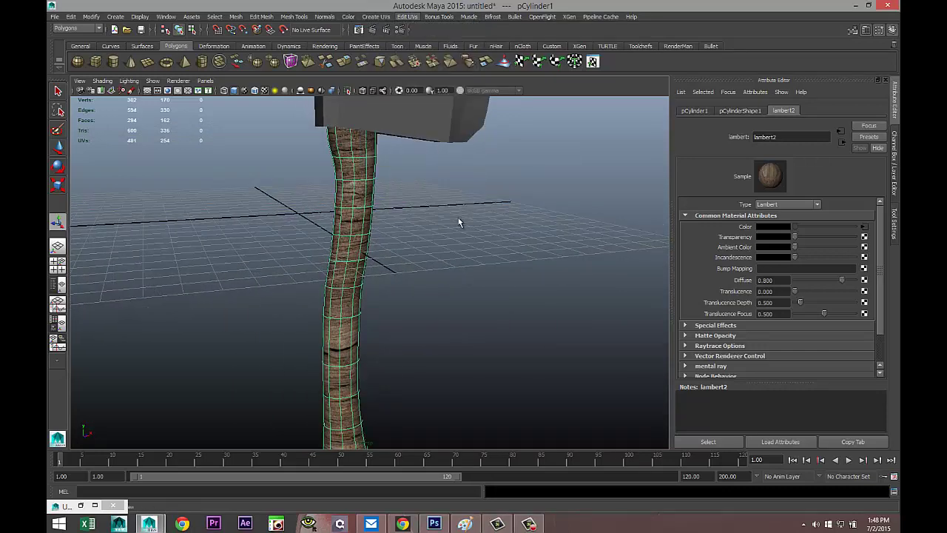
pyautogui.scroll(-3, 494, 312)
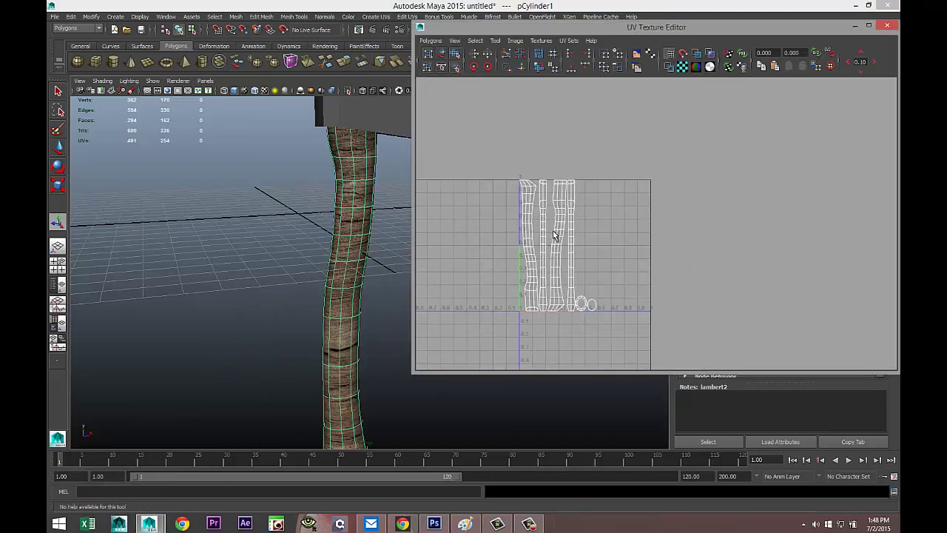
# Step: Rotate the handle's four long UV shells 90 degrees counterclockwise and move them into the upper part of the 0–1 UV square
pyautogui.moveTo(551, 228); pyautogui.dragTo(515, 212, button='right')
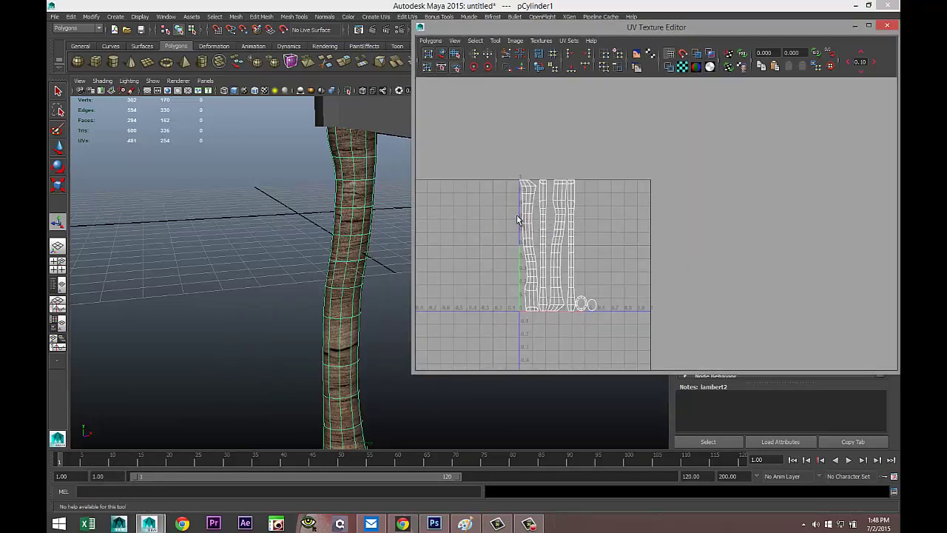
pyautogui.moveTo(486, 163); pyautogui.dragTo(599, 231)
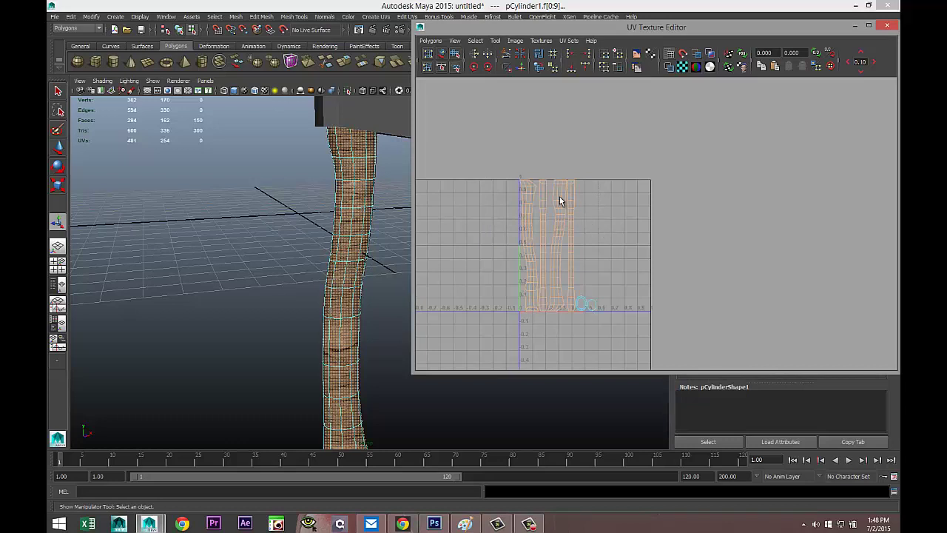
pyautogui.click(474, 66)
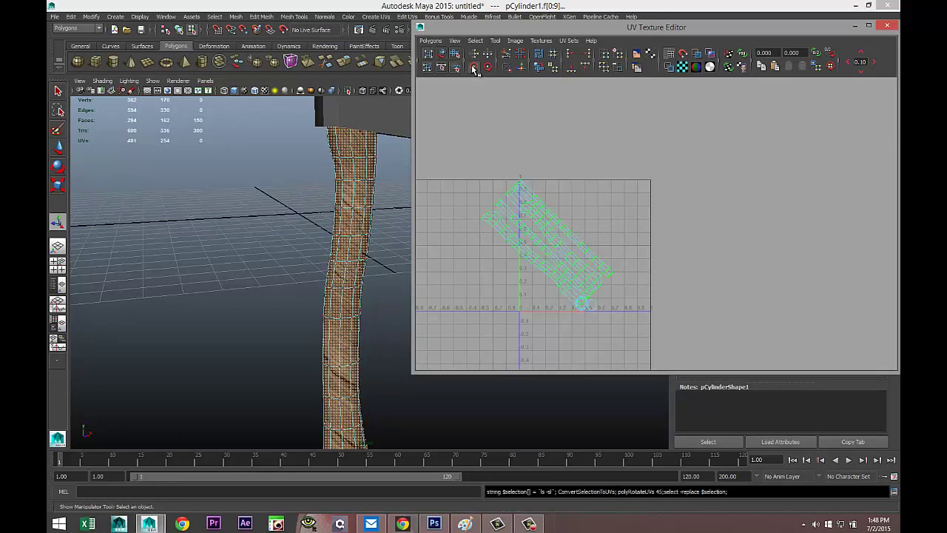
pyautogui.click(474, 66)
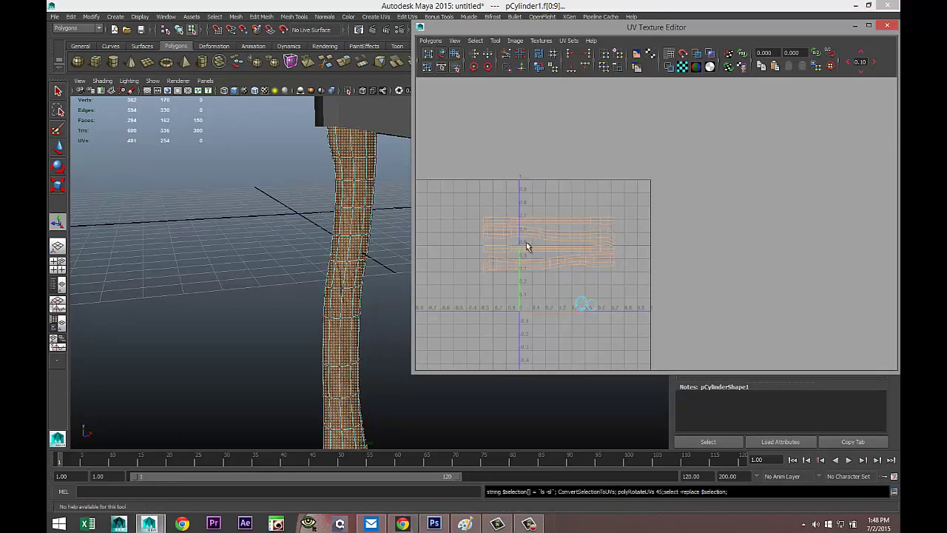
pyautogui.press('w')
pyautogui.moveTo(552, 249); pyautogui.dragTo(586, 212)
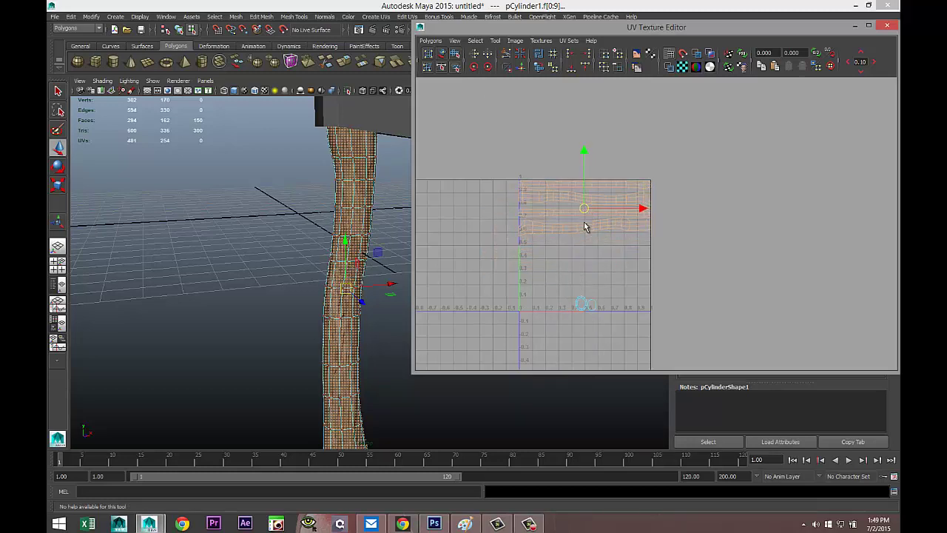
# Step: Rotate the UV shell of the handle's bottom end cap 90 degrees counterclockwise and move it just below the long shells' right end
pyautogui.keyDown('alt'); pyautogui.moveTo(182, 318); pyautogui.dragTo(241, 259); pyautogui.keyUp('alt')
pyautogui.scroll(4, 237, 270)
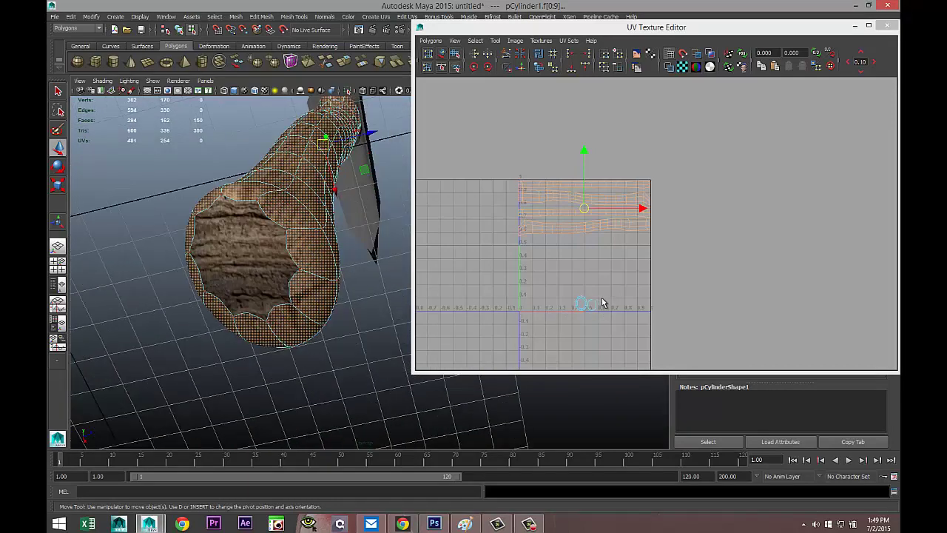
pyautogui.moveTo(593, 295); pyautogui.dragTo(599, 304)
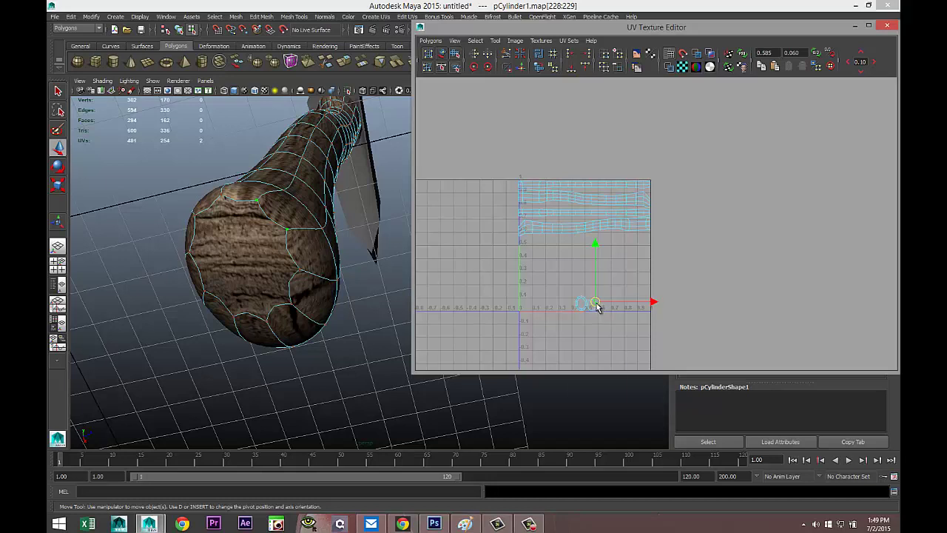
pyautogui.moveTo(596, 304); pyautogui.dragTo(578, 293, button='right')
pyautogui.click(590, 300)
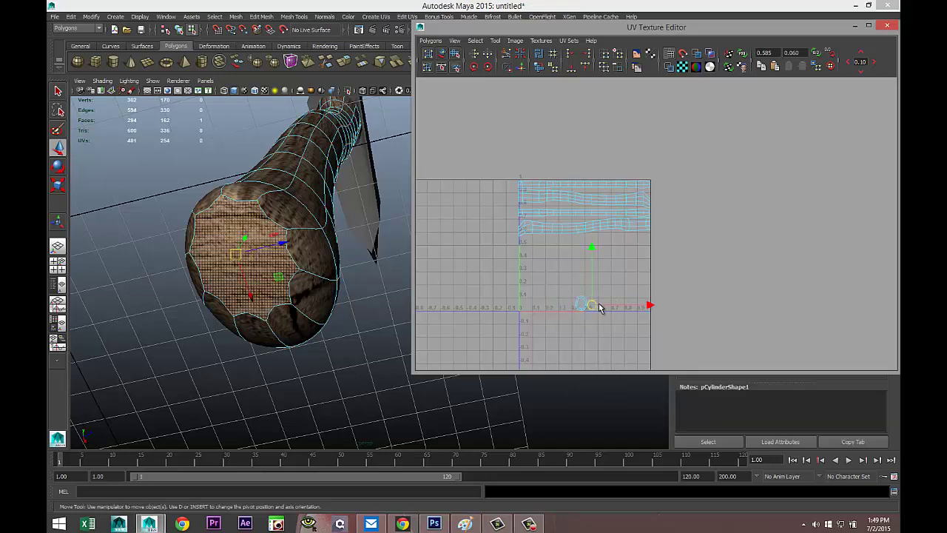
pyautogui.click(475, 67)
pyautogui.click(474, 68)
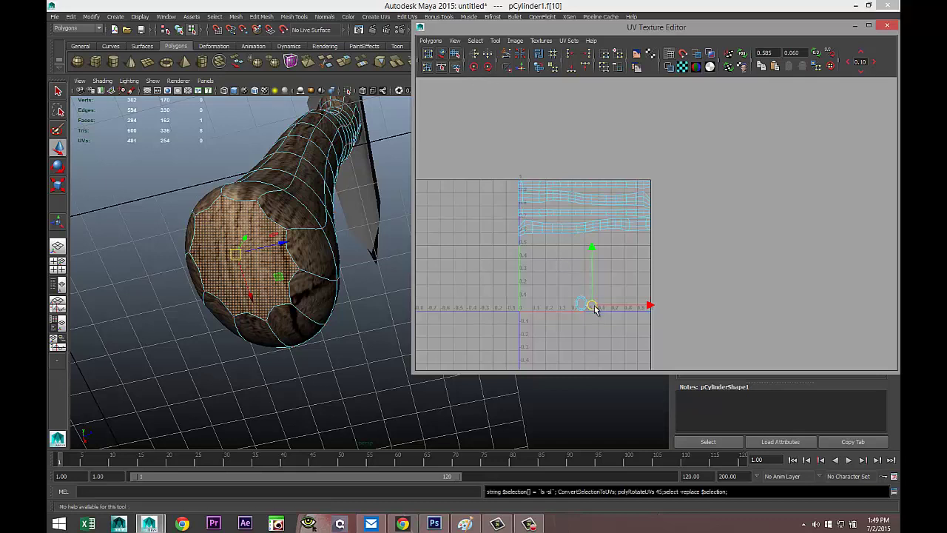
pyautogui.moveTo(599, 305); pyautogui.dragTo(645, 246)
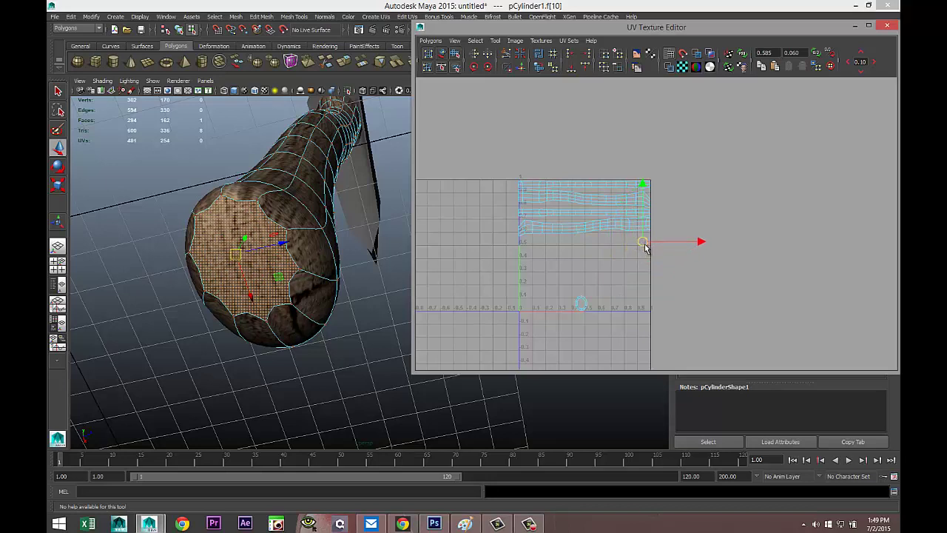
pyautogui.click(284, 385)
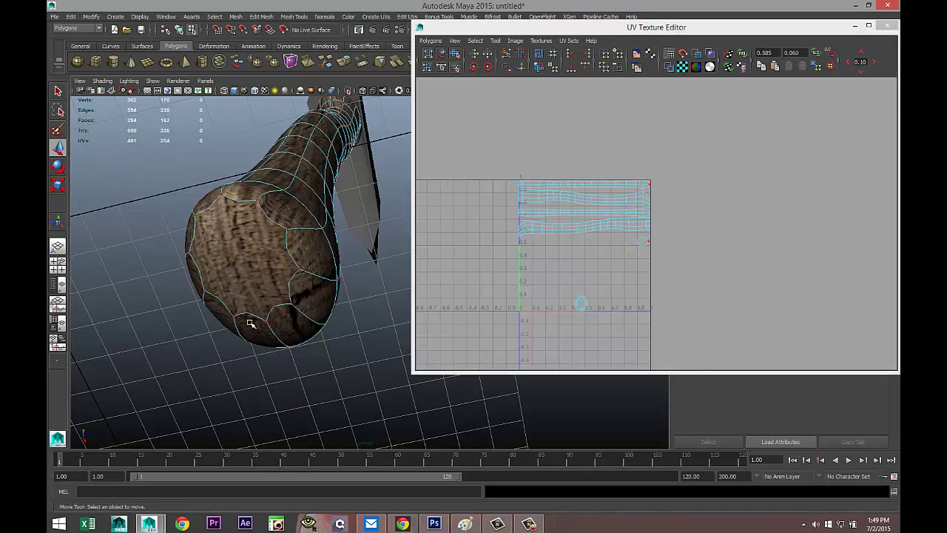
# Step: Rotate the UV shell of the end cap at the axe-head end of the handle 45 degrees counterclockwise
pyautogui.keyDown('alt'); pyautogui.moveTo(231, 271); pyautogui.dragTo(268, 313); pyautogui.keyUp('alt')
pyautogui.scroll(-4, 247, 291)
pyautogui.scroll(2, 226, 283)
pyautogui.scroll(2, 226, 284)
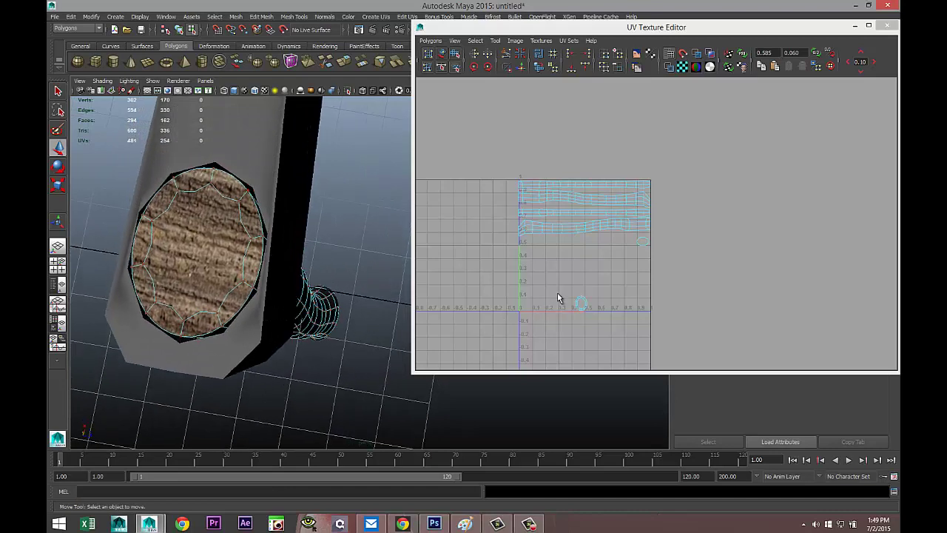
pyautogui.click(579, 299)
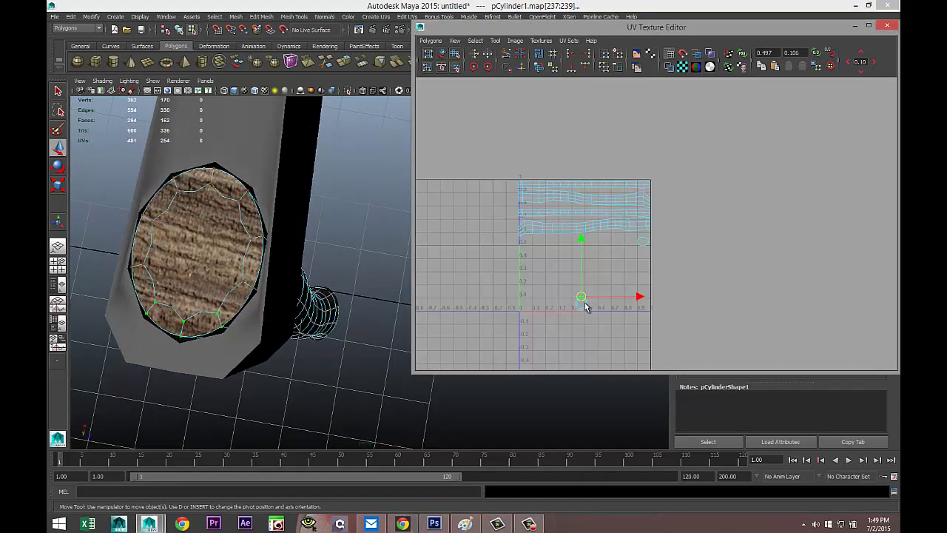
pyautogui.rightClick(581, 300)
pyautogui.moveTo(579, 302); pyautogui.dragTo(552, 291, button='right')
pyautogui.click(586, 304)
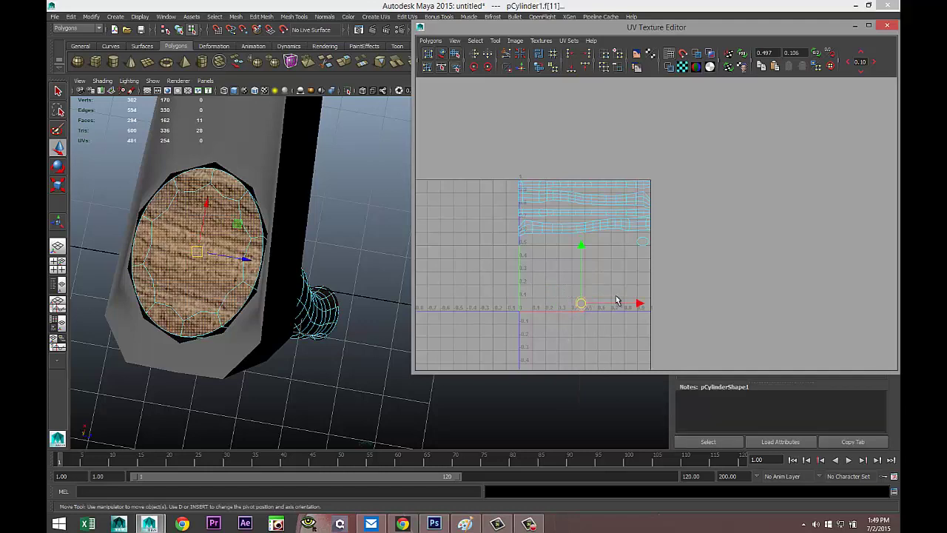
pyautogui.click(473, 68)
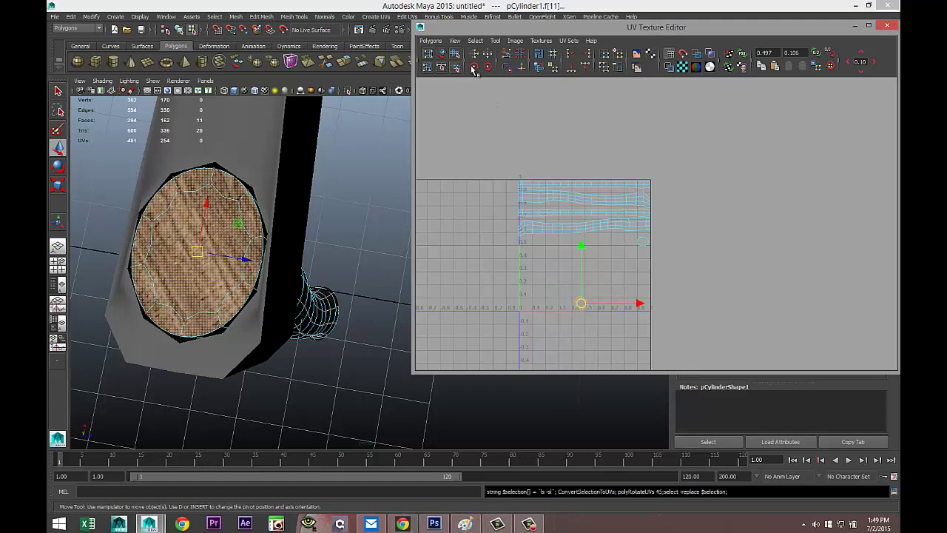
pyautogui.click(473, 68)
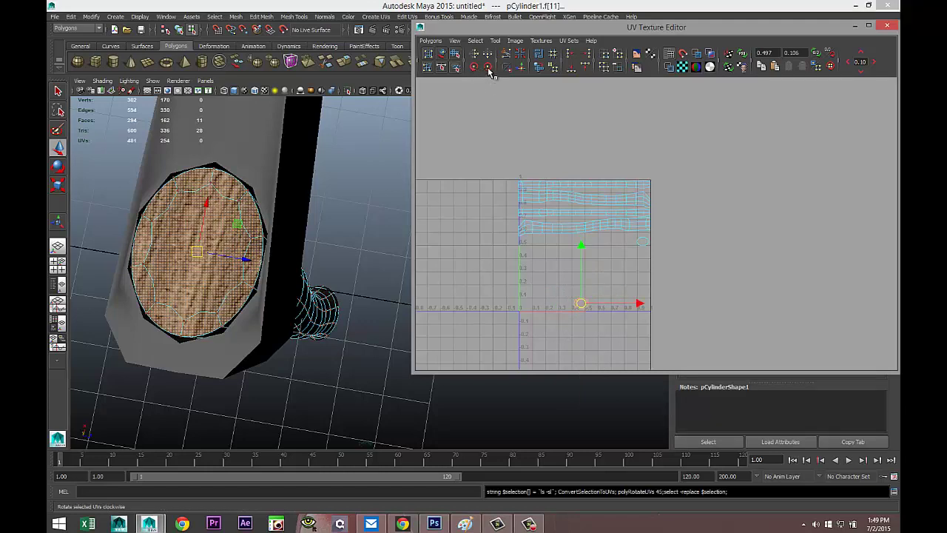
pyautogui.click(488, 68)
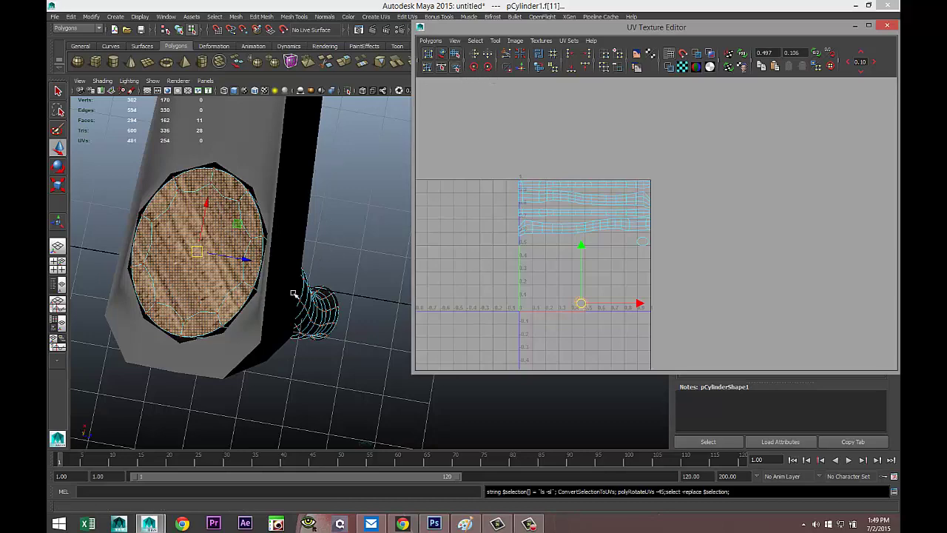
# Step: Move the rotated end cap's UV shell beside the other end cap's shell, just below the long handle shells
pyautogui.keyDown('alt'); pyautogui.moveTo(294, 294); pyautogui.dragTo(252, 240); pyautogui.keyUp('alt')
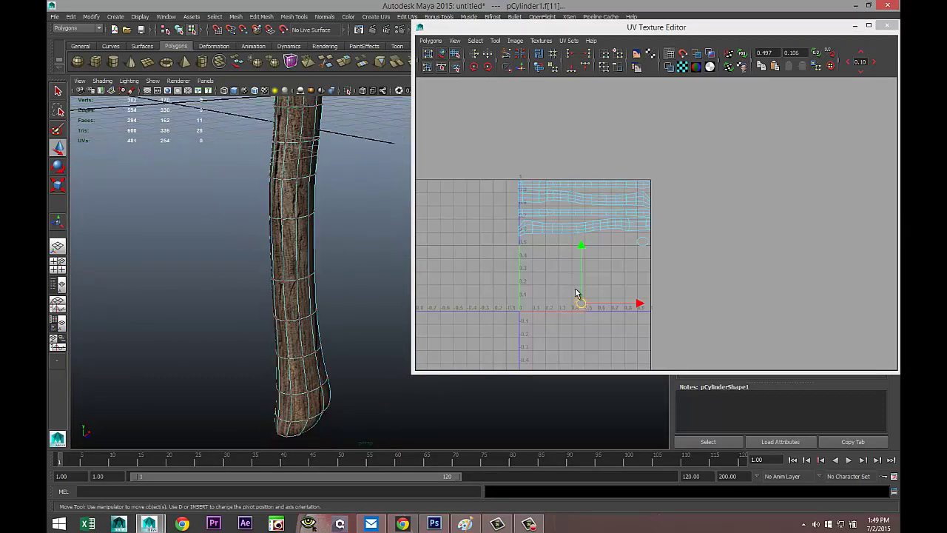
pyautogui.moveTo(585, 306); pyautogui.dragTo(628, 245)
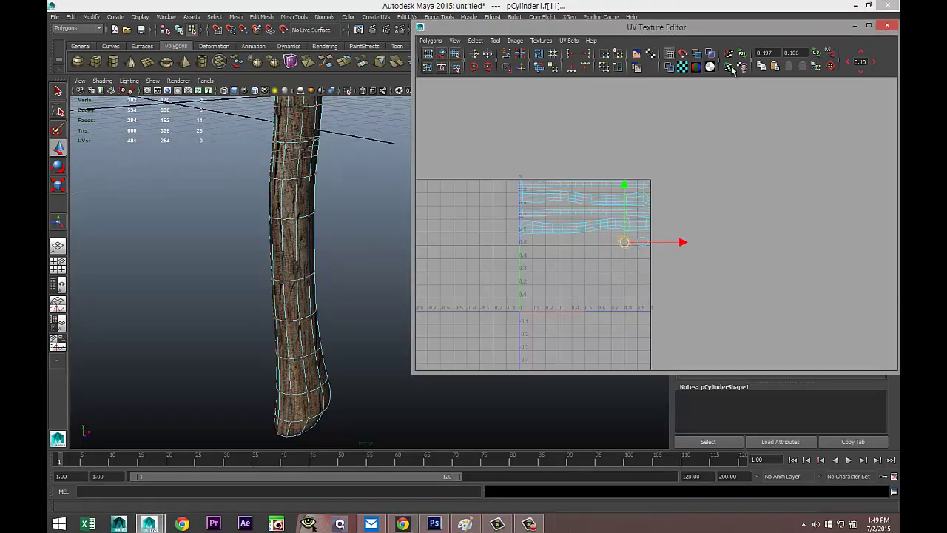
pyautogui.click(363, 262)
pyautogui.keyDown('alt'); pyautogui.moveTo(363, 262); pyautogui.dragTo(313, 313); pyautogui.keyUp('alt')
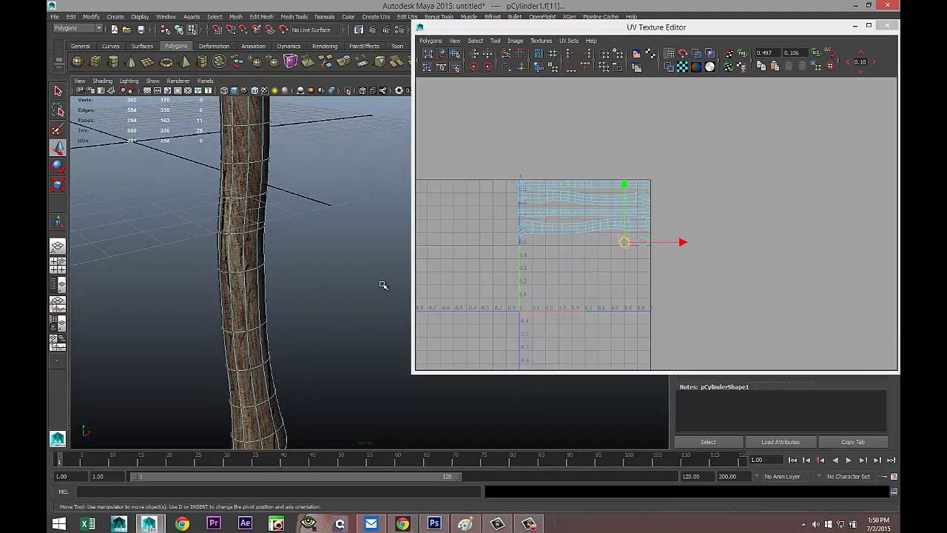
# Step: Set up a UV snapshot of the handle with HandleUV on the Desktop as the output file, and review its size and range options
pyautogui.click(432, 41)
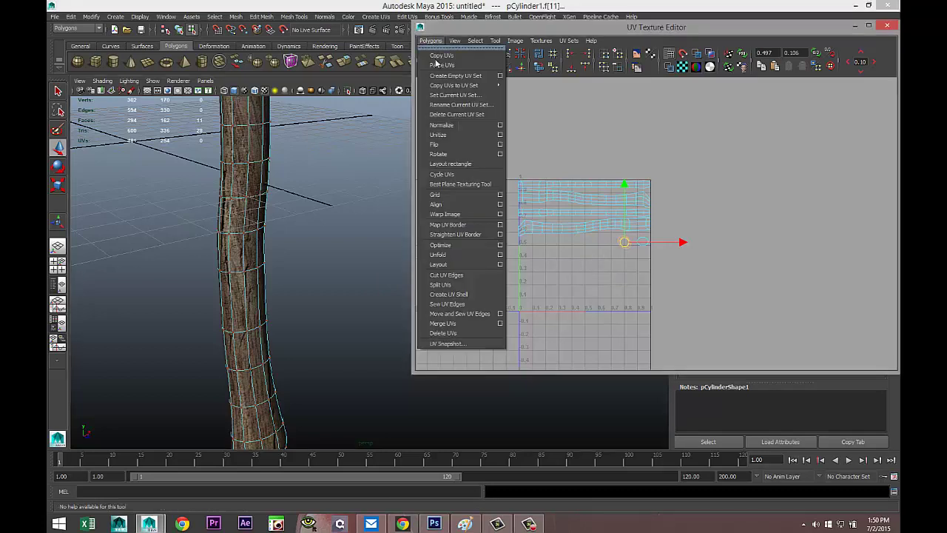
pyautogui.click(461, 343)
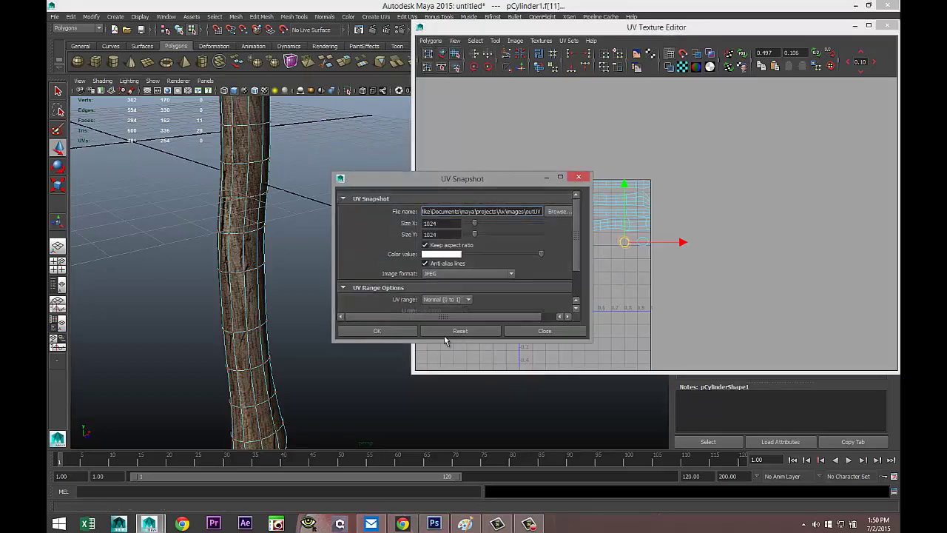
pyautogui.click(557, 213)
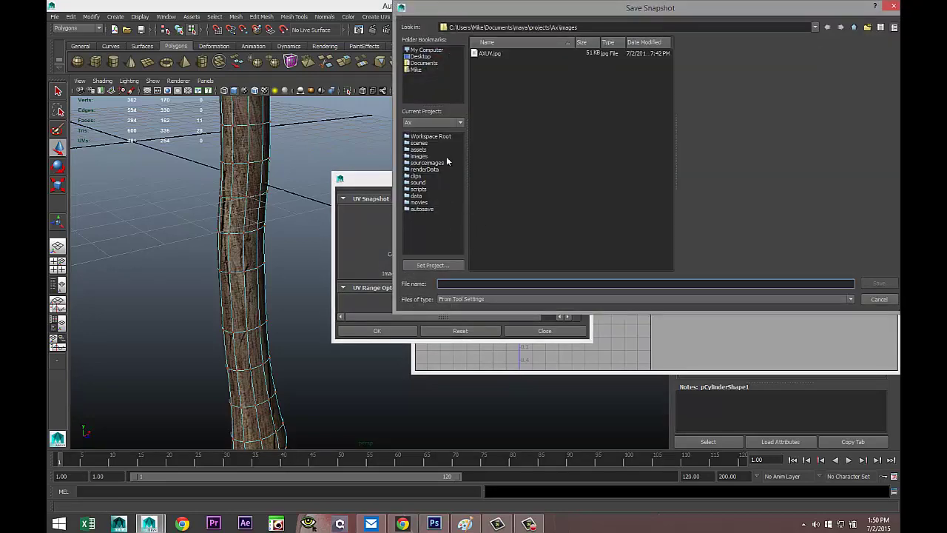
pyautogui.click(420, 56)
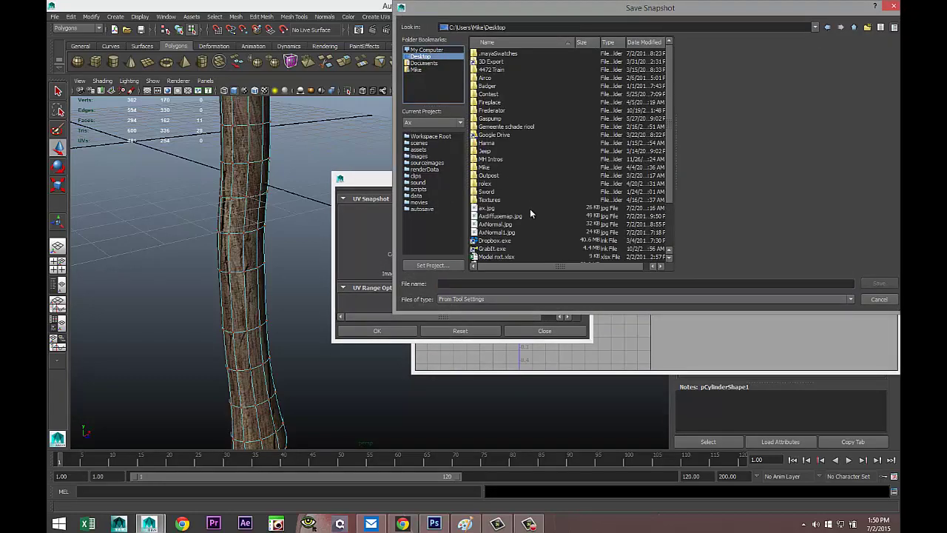
pyautogui.click(482, 284)
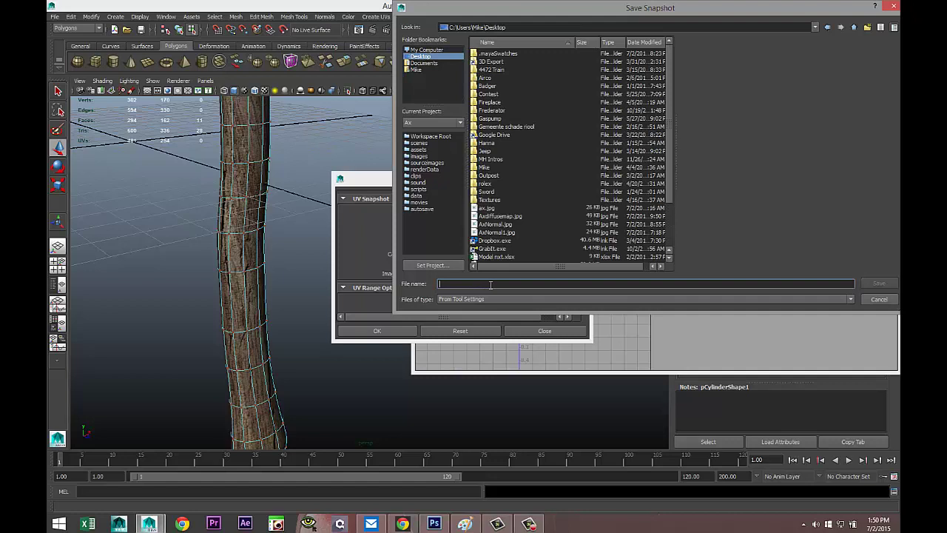
pyautogui.write('HandleUV')
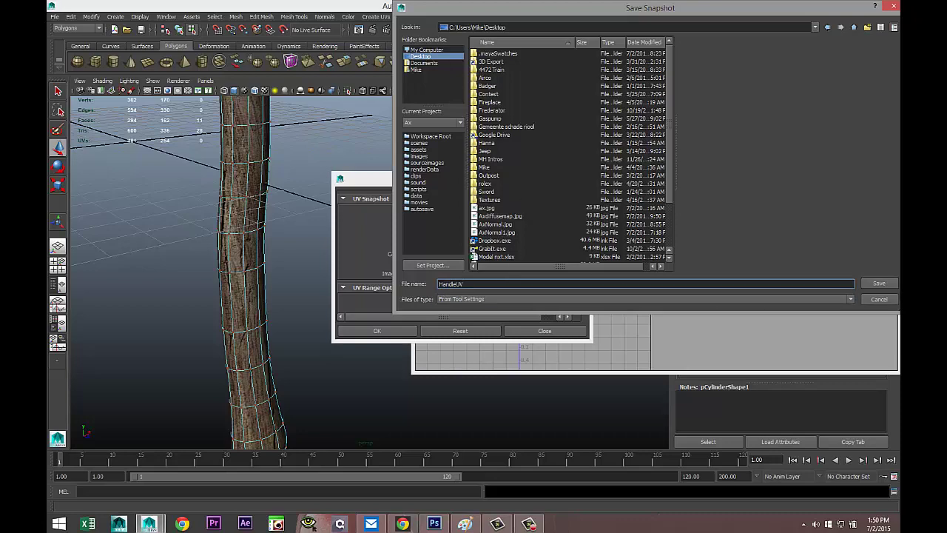
pyautogui.click(878, 285)
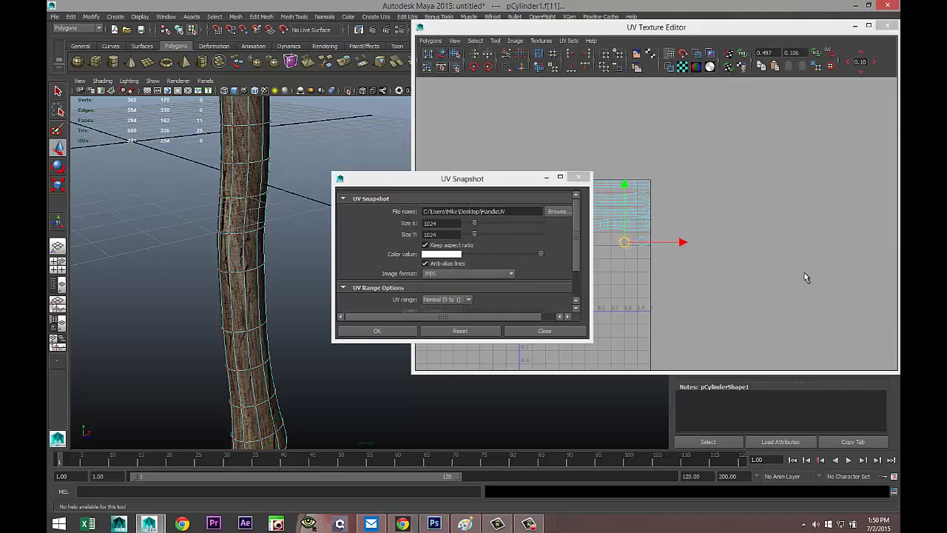
pyautogui.doubleClick(451, 224)
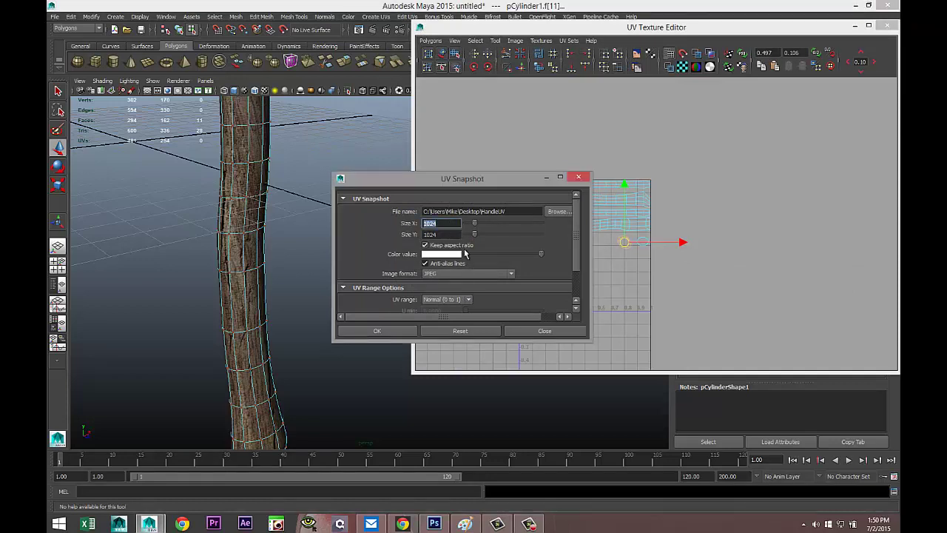
pyautogui.scroll(-3, 501, 264)
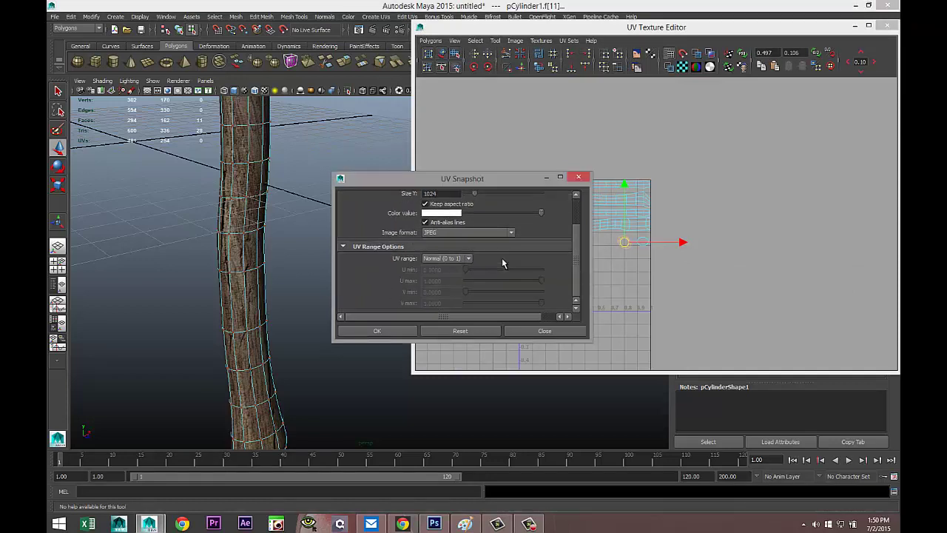
pyautogui.scroll(3, 502, 263)
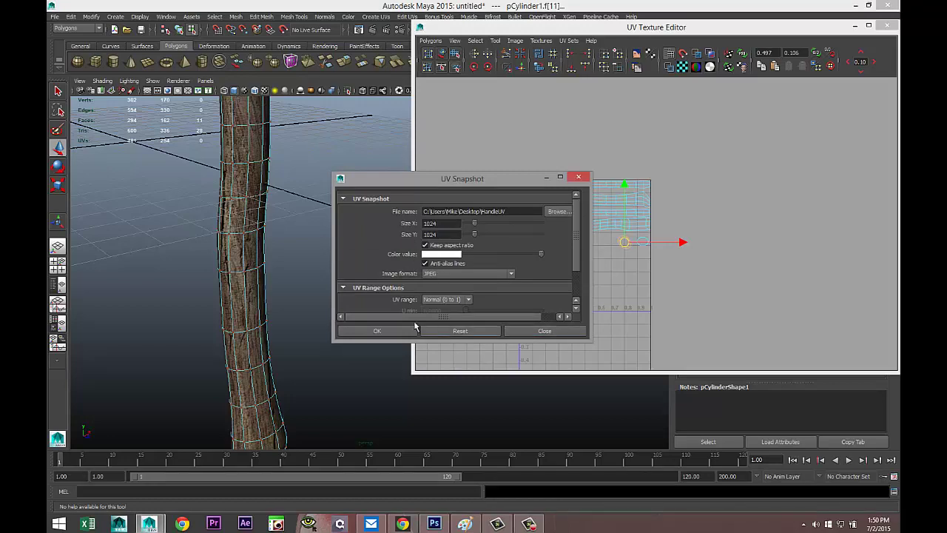
# Step: Close the UV Snapshot dialog, minimize the UV Texture Editor, and select the whole axe head in object mode
pyautogui.click(579, 179)
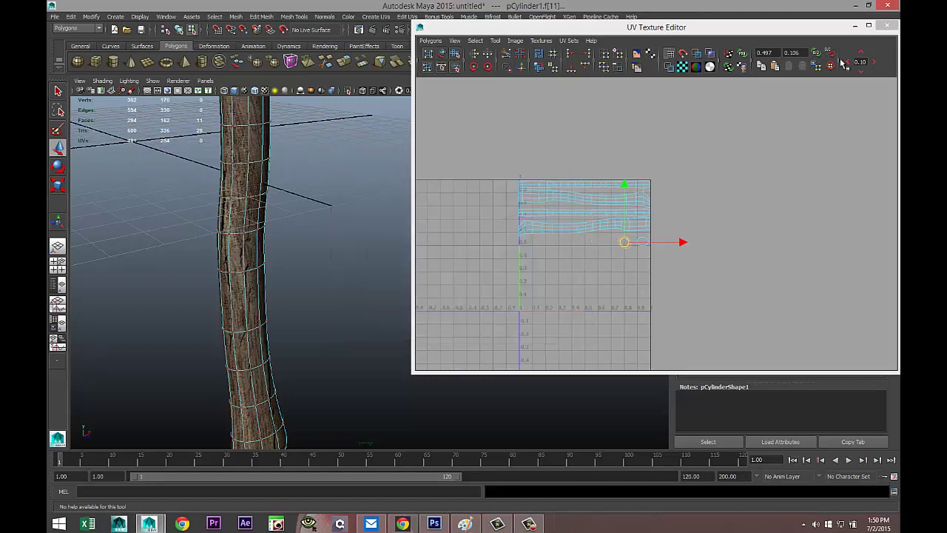
pyautogui.click(855, 25)
pyautogui.scroll(-3, 320, 231)
pyautogui.keyDown('alt'); pyautogui.moveTo(320, 231); pyautogui.dragTo(321, 279); pyautogui.keyUp('alt')
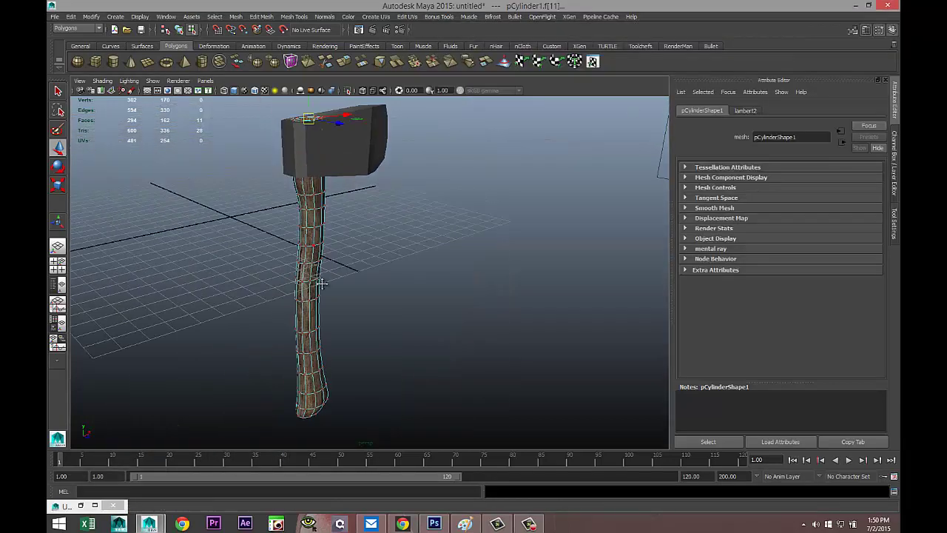
pyautogui.keyDown('alt'); pyautogui.moveTo(322, 279); pyautogui.dragTo(322, 333, button='middle'); pyautogui.keyUp('alt')
pyautogui.click(315, 236)
pyautogui.moveTo(386, 215); pyautogui.dragTo(410, 186, button='right')
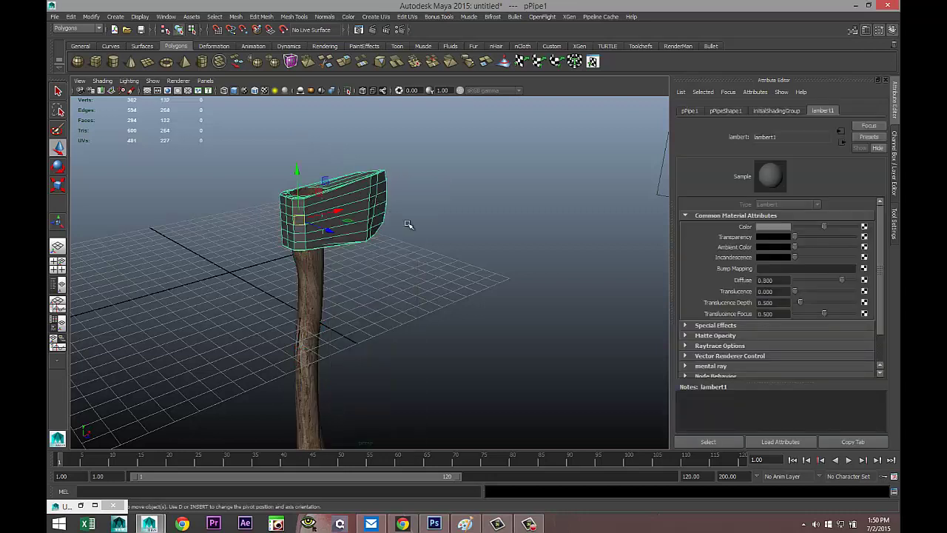
# Step: Display the axe head's layout in the UV Texture Editor and bring up the UV Snapshot settings
pyautogui.click(407, 16)
pyautogui.click(455, 222)
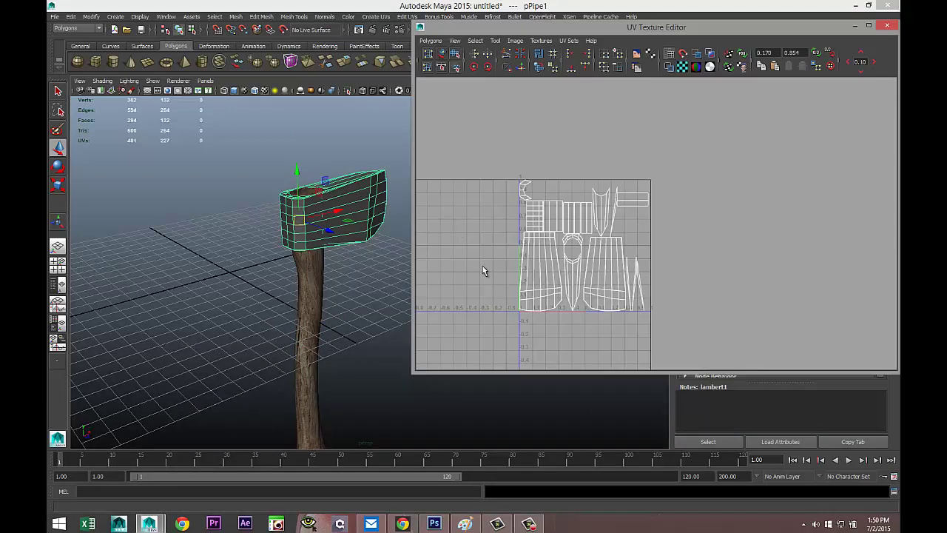
pyautogui.scroll(2, 489, 322)
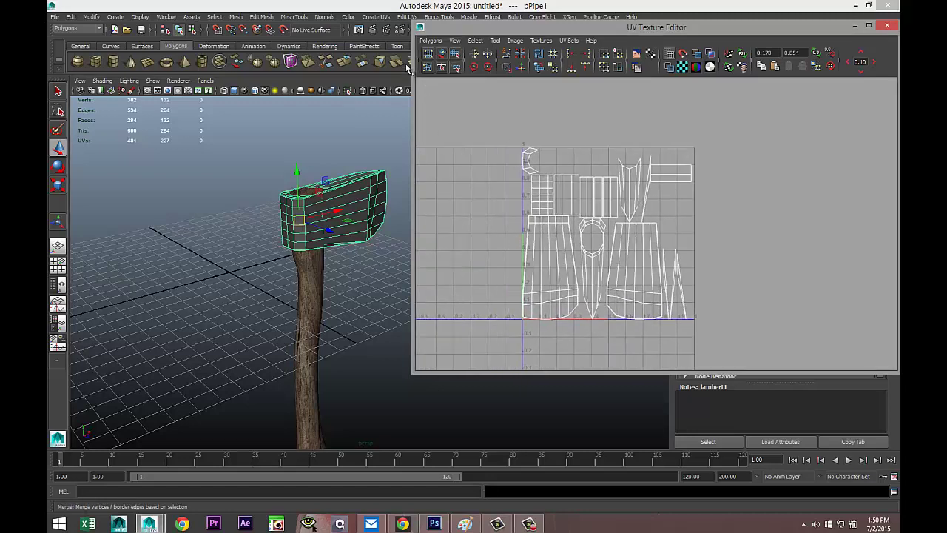
pyautogui.click(432, 41)
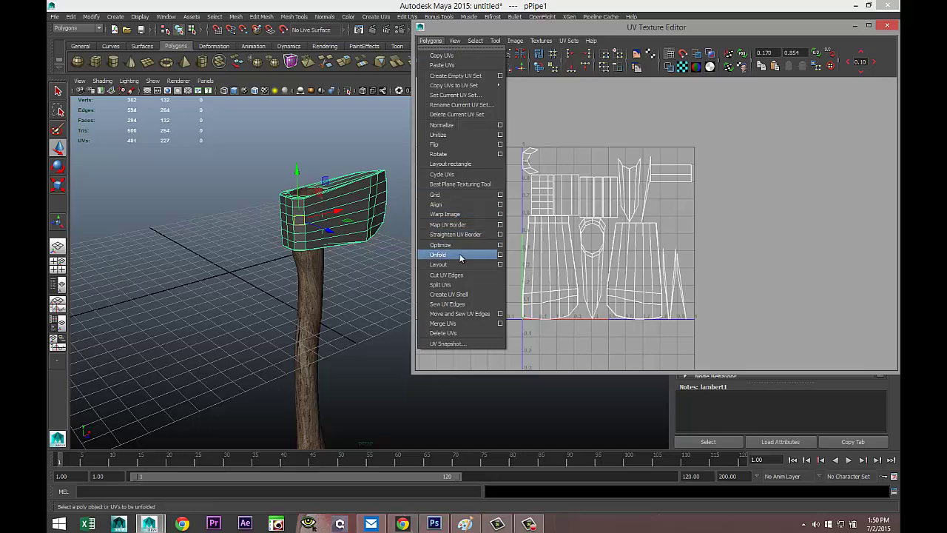
pyautogui.click(478, 344)
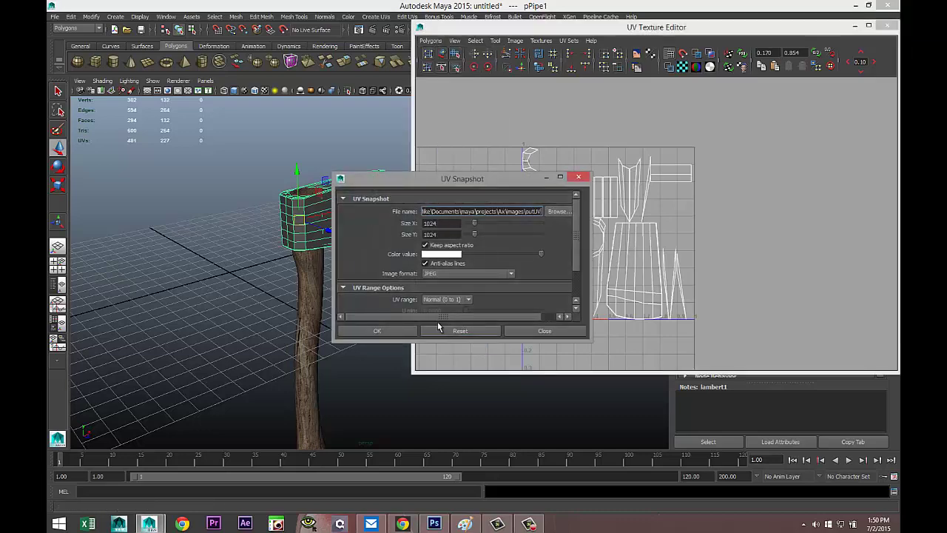
# Step: Export the axe head's UV snapshot as a 1024 x 1024 JPEG named BladeUV on the Desktop
pyautogui.click(559, 212)
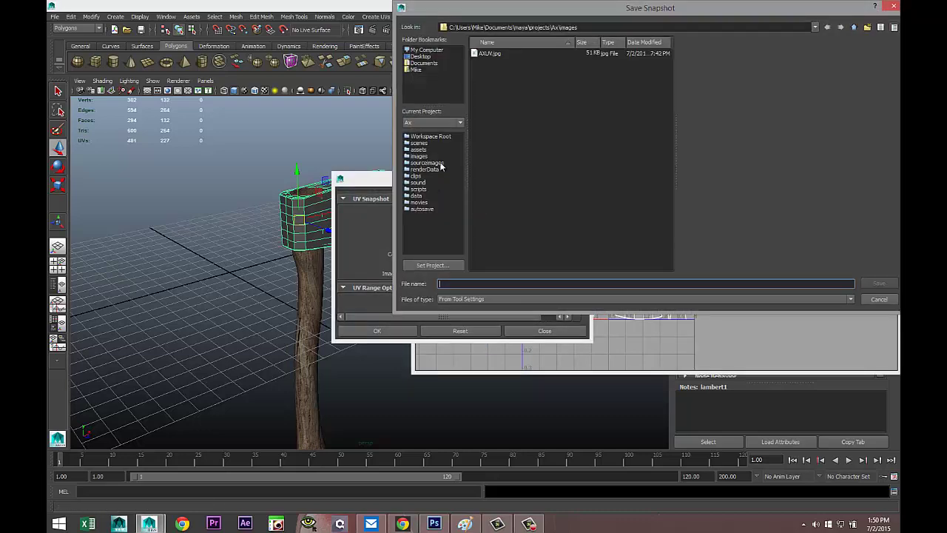
pyautogui.click(418, 58)
pyautogui.click(472, 284)
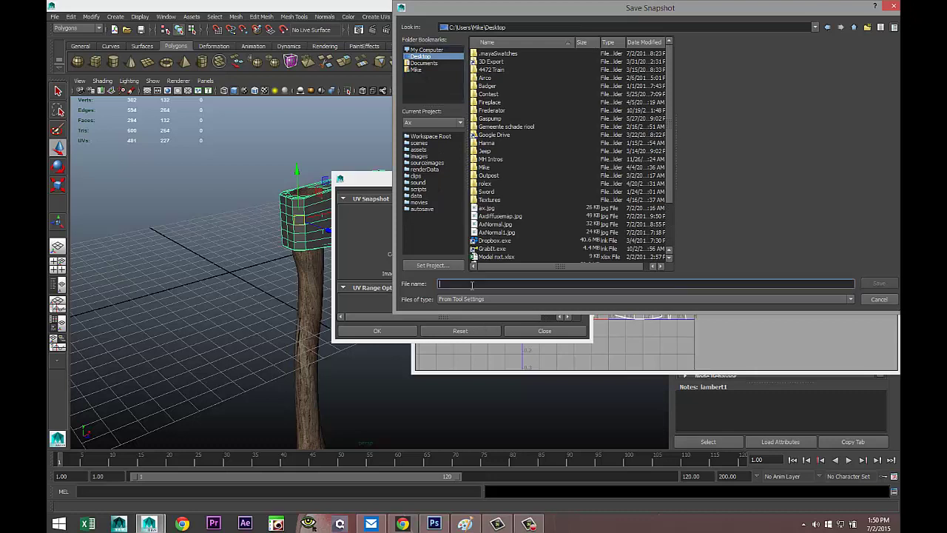
pyautogui.write('BladeUV')
pyautogui.click(879, 284)
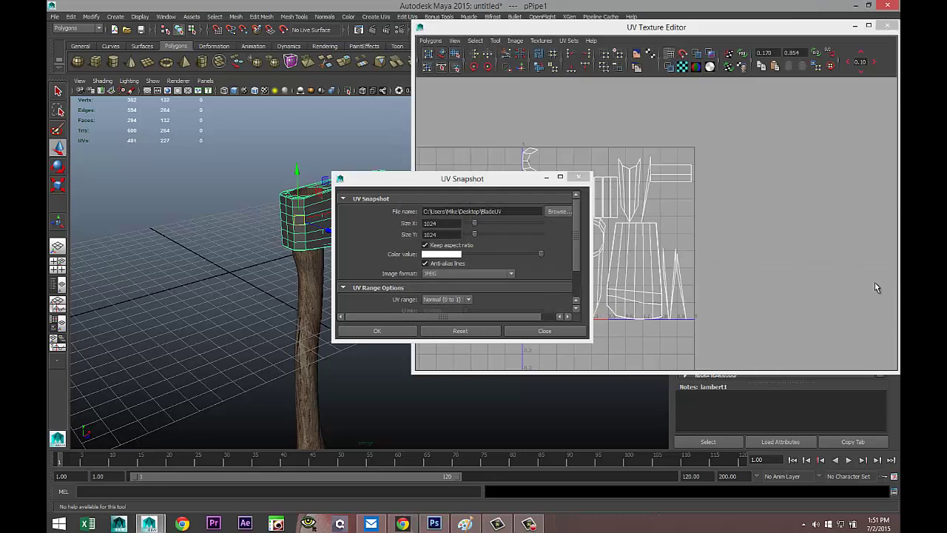
pyautogui.click(376, 331)
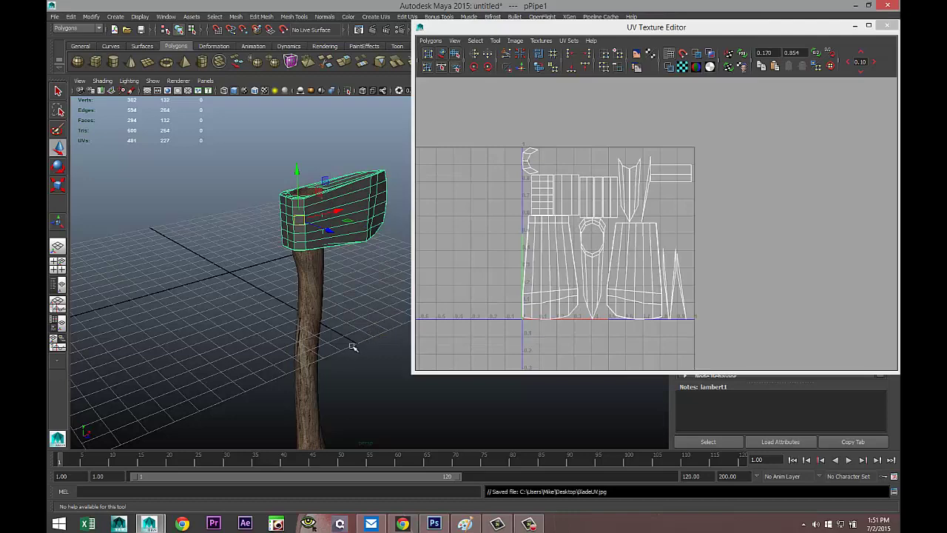
# Step: Minimize the UV Texture Editor so the whole axe can be viewed in the perspective view
pyautogui.keyDown('alt'); pyautogui.moveTo(349, 345); pyautogui.dragTo(256, 353); pyautogui.keyUp('alt')
pyautogui.scroll(4, 256, 353)
pyautogui.keyDown('alt'); pyautogui.moveTo(247, 321); pyautogui.dragTo(195, 349, button='middle'); pyautogui.keyUp('alt')
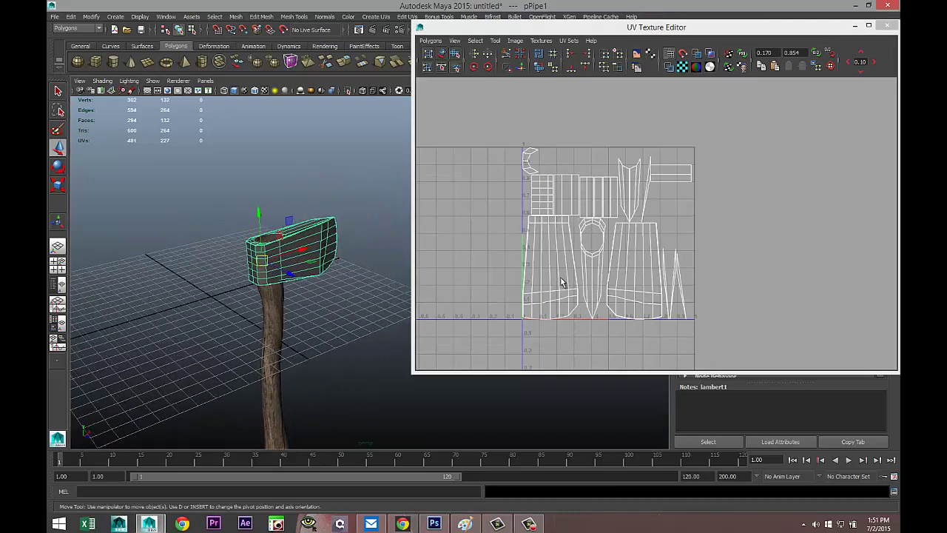
pyautogui.click(855, 27)
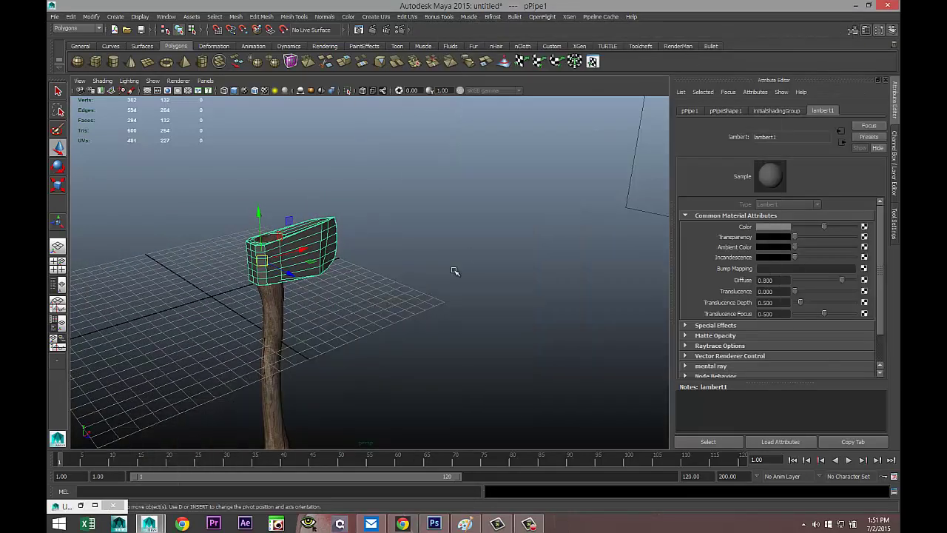
pyautogui.keyDown('alt'); pyautogui.moveTo(455, 271); pyautogui.dragTo(431, 249); pyautogui.keyUp('alt')
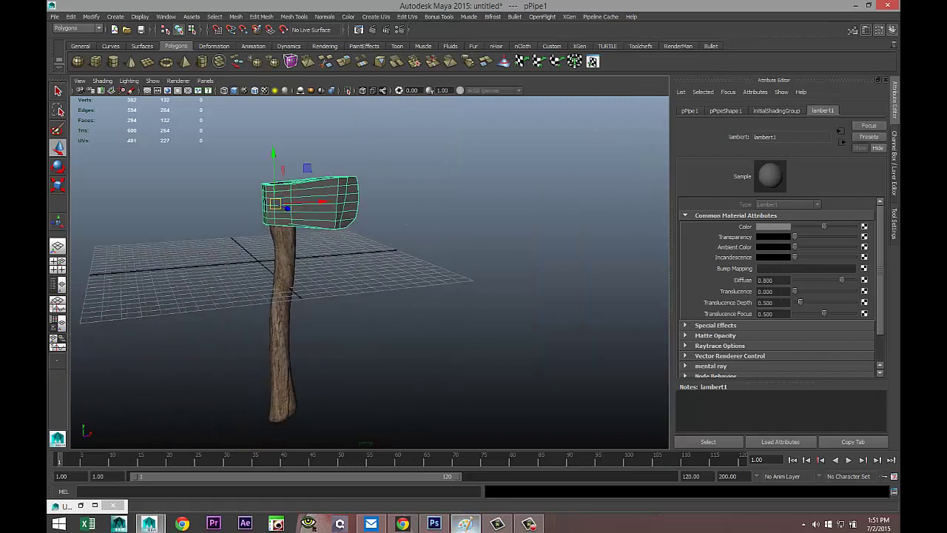
# Step: Switch to Photoshop and open the wood.jpg texture from the Desktop
pyautogui.click(434, 523)
pyautogui.click(74, 6)
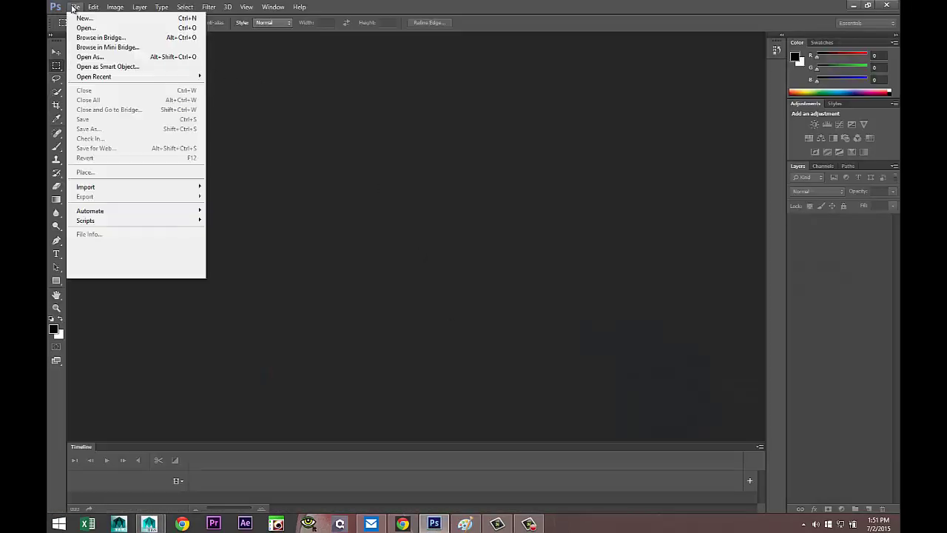
pyautogui.click(88, 26)
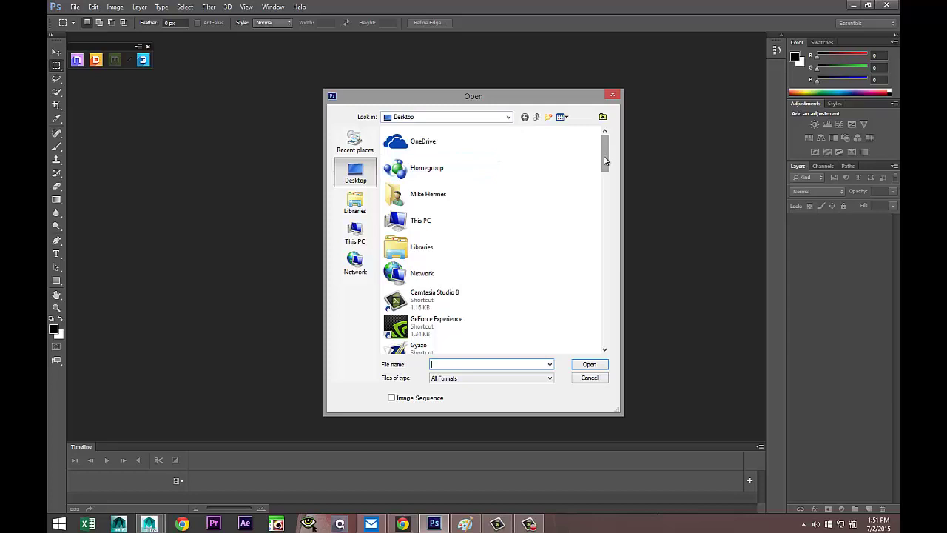
pyautogui.moveTo(605, 161); pyautogui.dragTo(605, 329)
pyautogui.click(398, 345)
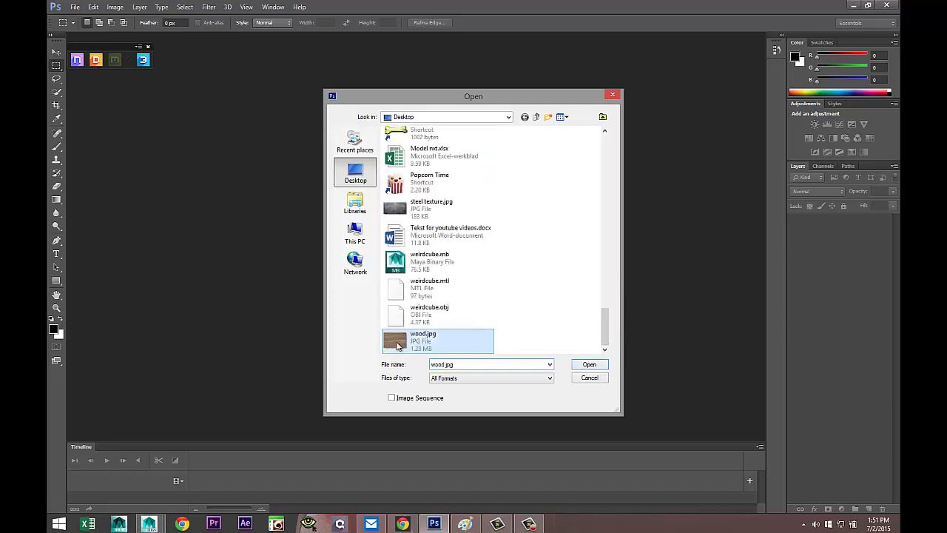
pyautogui.click(589, 364)
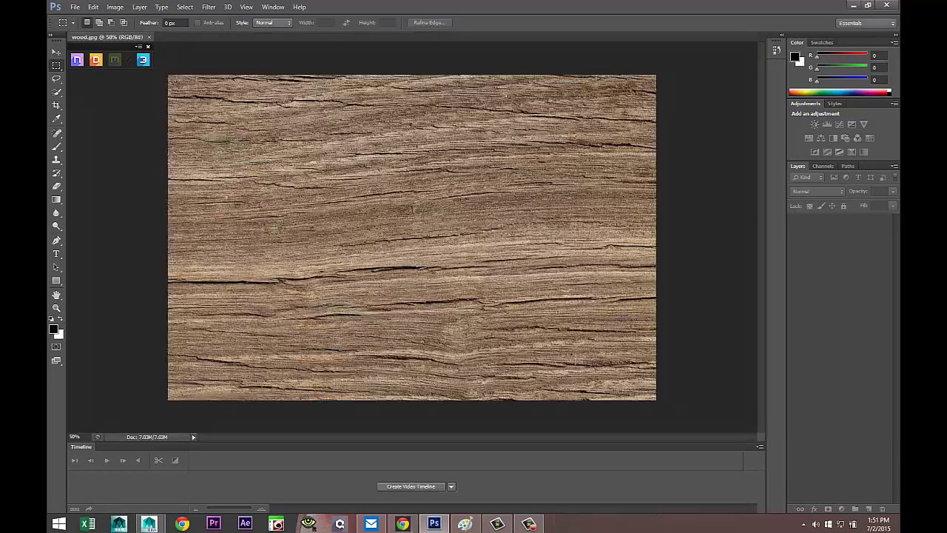
# Step: Resize the wood texture to 1024 x 1024 pixels with Constrain Proportions turned off
pyautogui.click(116, 7)
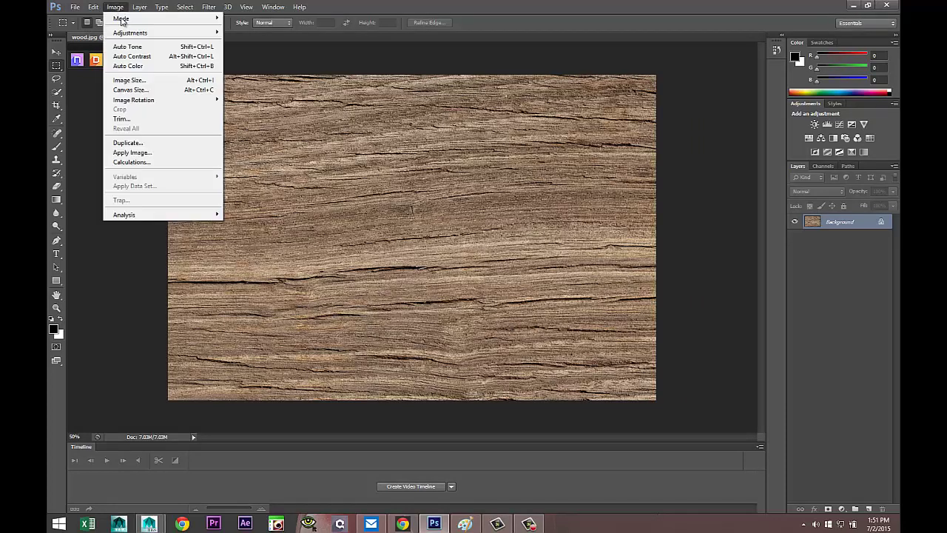
pyautogui.click(149, 81)
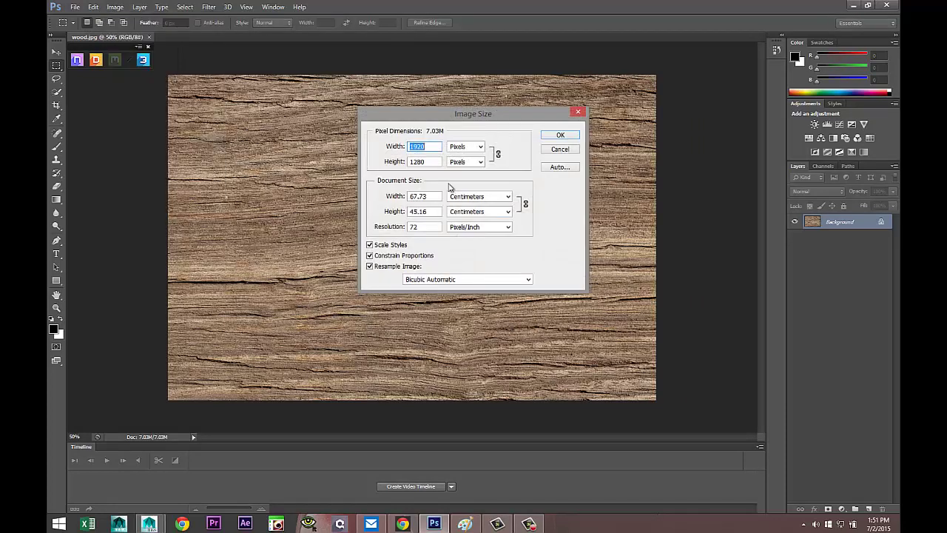
pyautogui.write('1024')
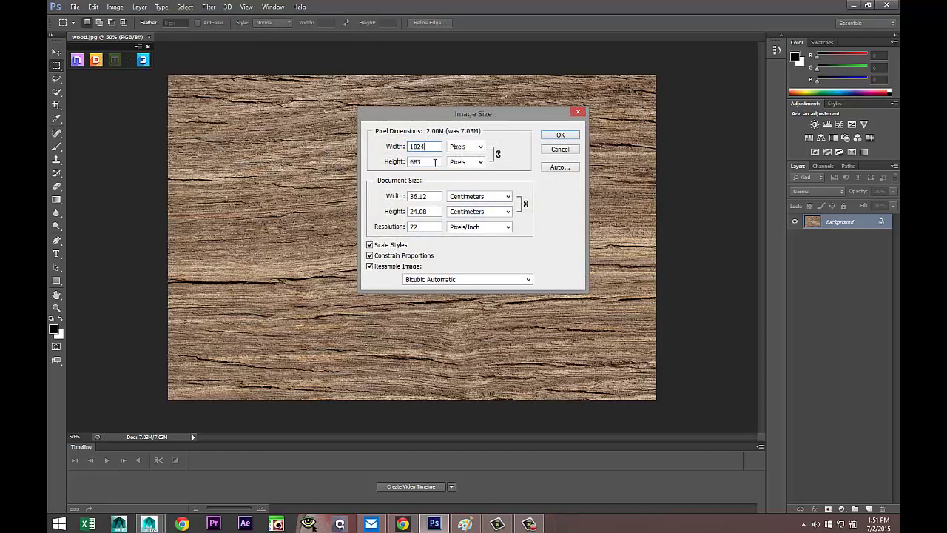
pyautogui.press('Tab')
pyautogui.write('1024')
pyautogui.click(370, 255)
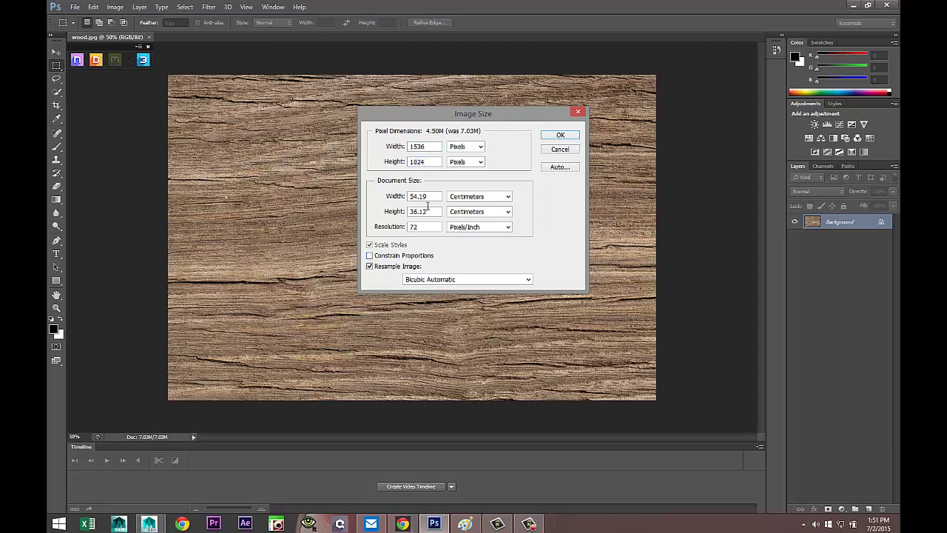
pyautogui.doubleClick(438, 146)
pyautogui.write('1024')
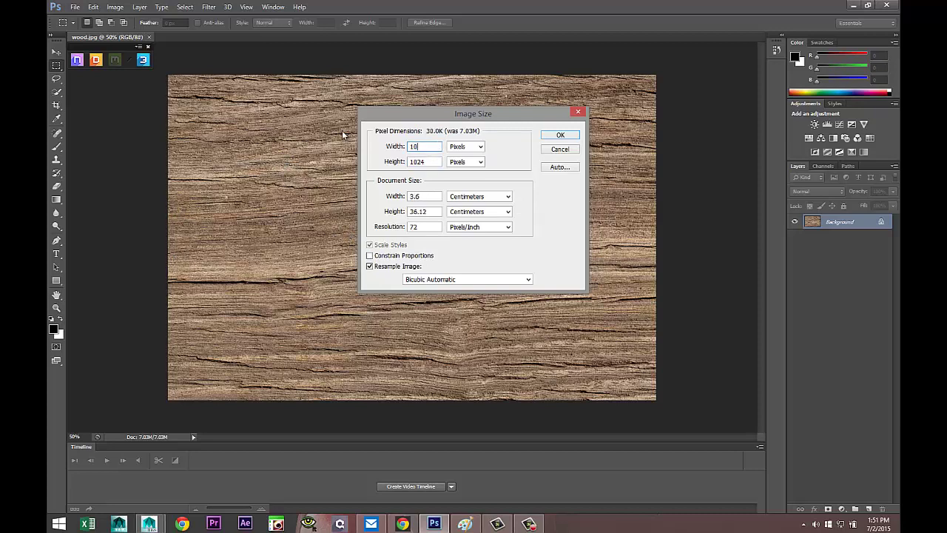
pyautogui.click(561, 137)
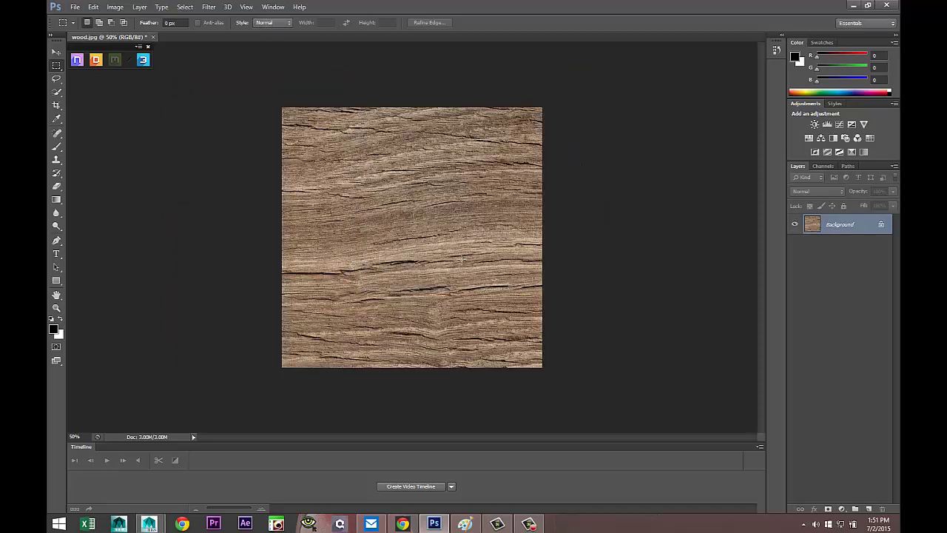
pyautogui.click(75, 7)
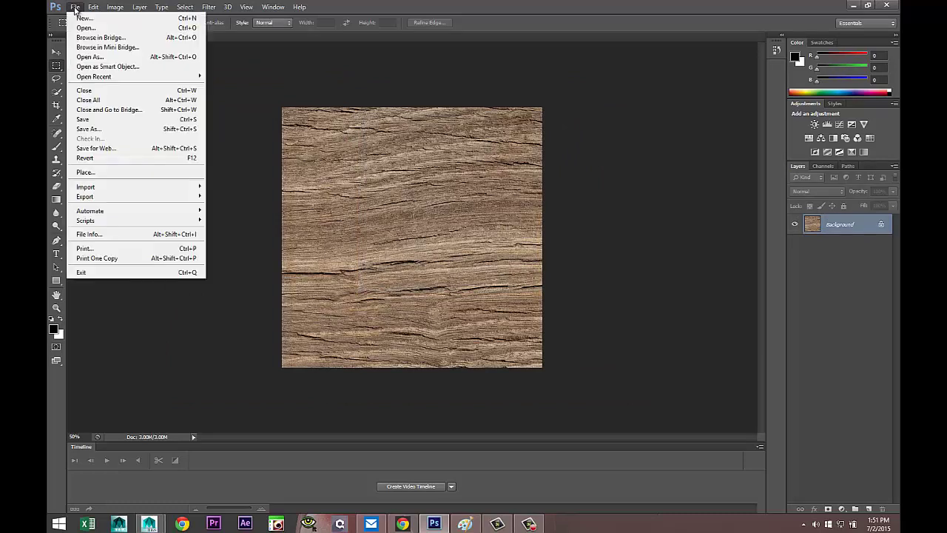
pyautogui.click(97, 31)
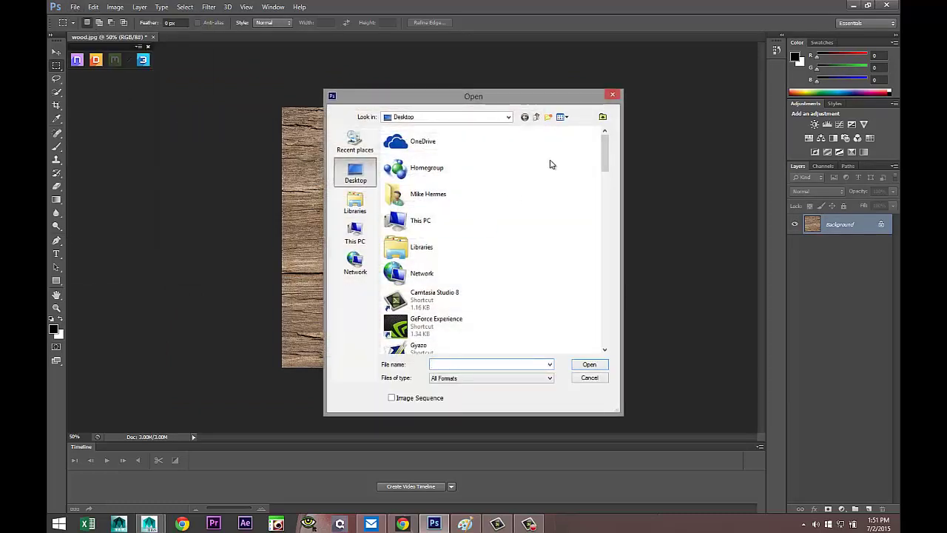
pyautogui.moveTo(604, 154); pyautogui.dragTo(610, 361)
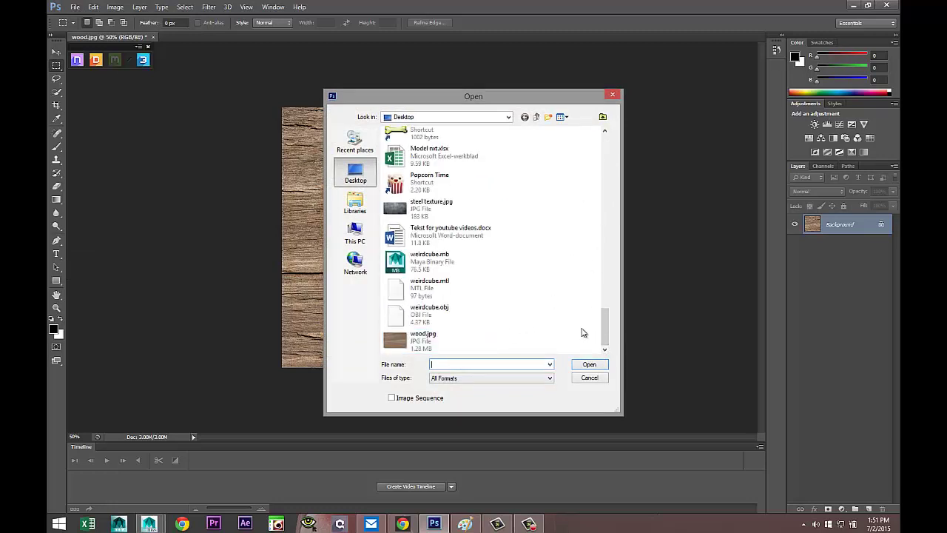
pyautogui.moveTo(608, 329); pyautogui.dragTo(599, 363)
pyautogui.click(589, 378)
# Step: Switch back to Maya and reopen the UV Snapshot settings for the axe head's UV layout
pyautogui.hotkey('alt', 'Tab')
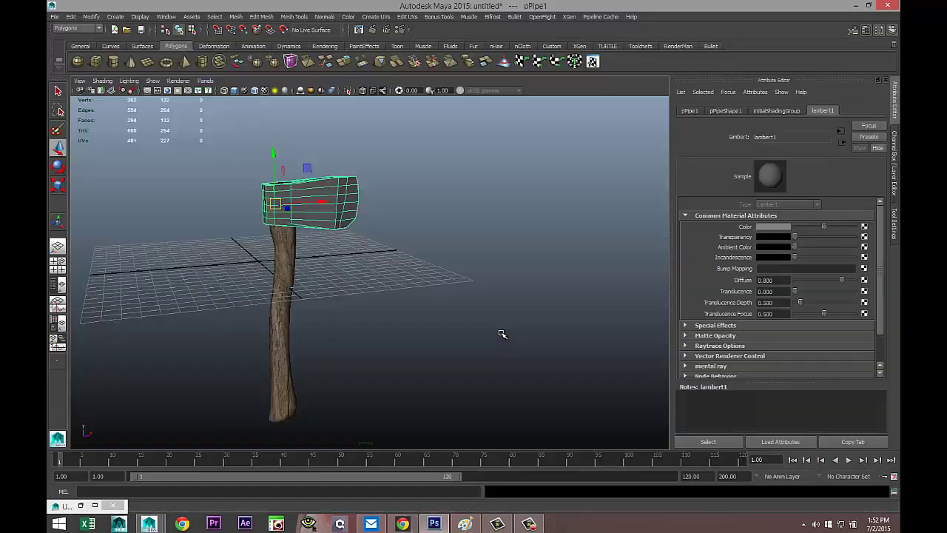
pyautogui.click(408, 16)
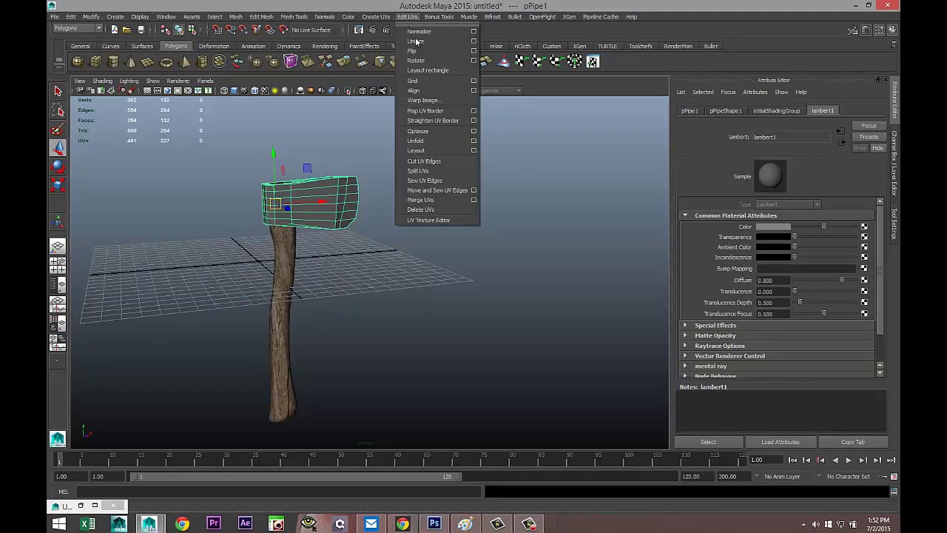
pyautogui.click(462, 221)
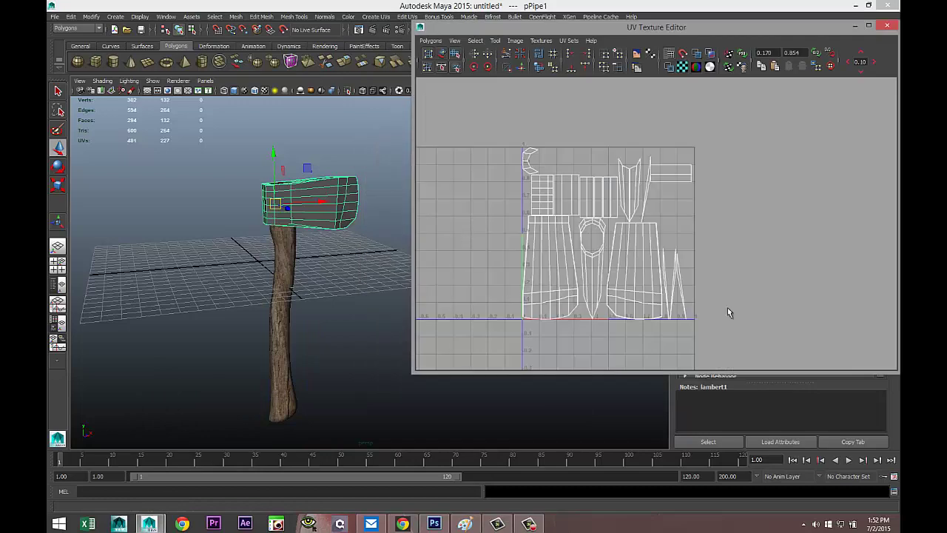
pyautogui.click(430, 41)
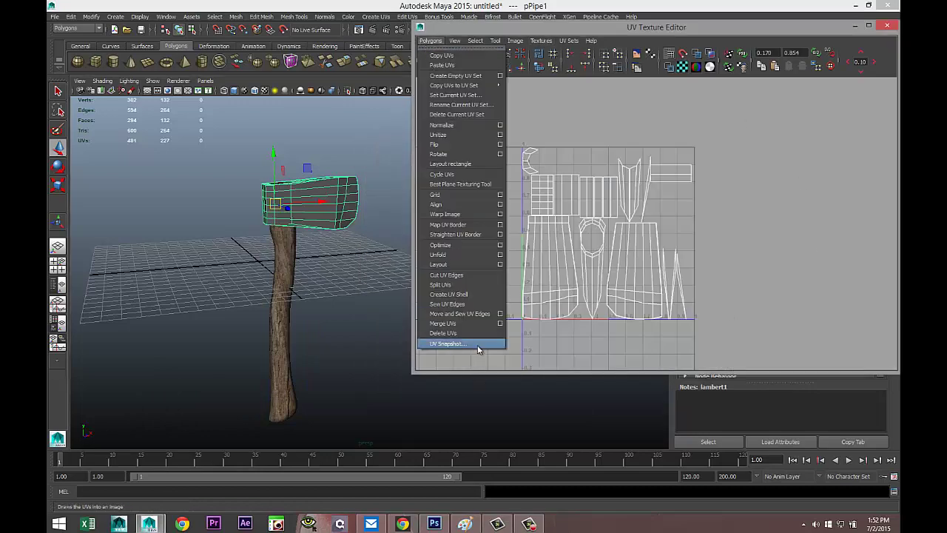
pyautogui.click(478, 344)
pyautogui.click(560, 212)
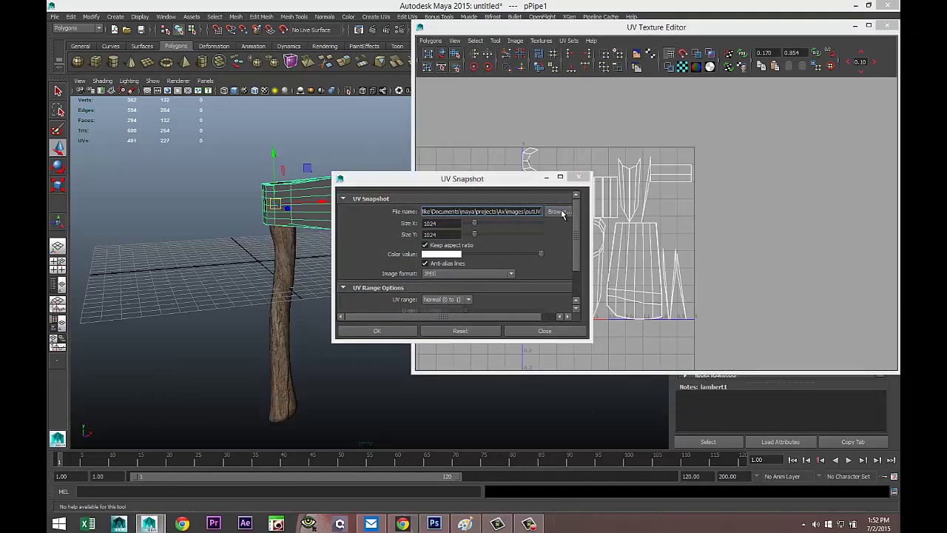
pyautogui.click(420, 57)
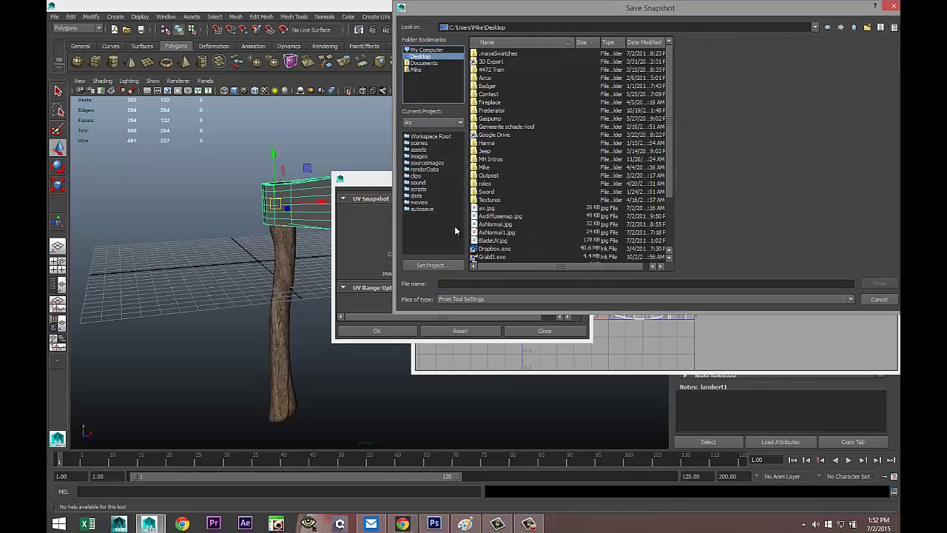
pyautogui.click(471, 284)
pyautogui.write('Blade')
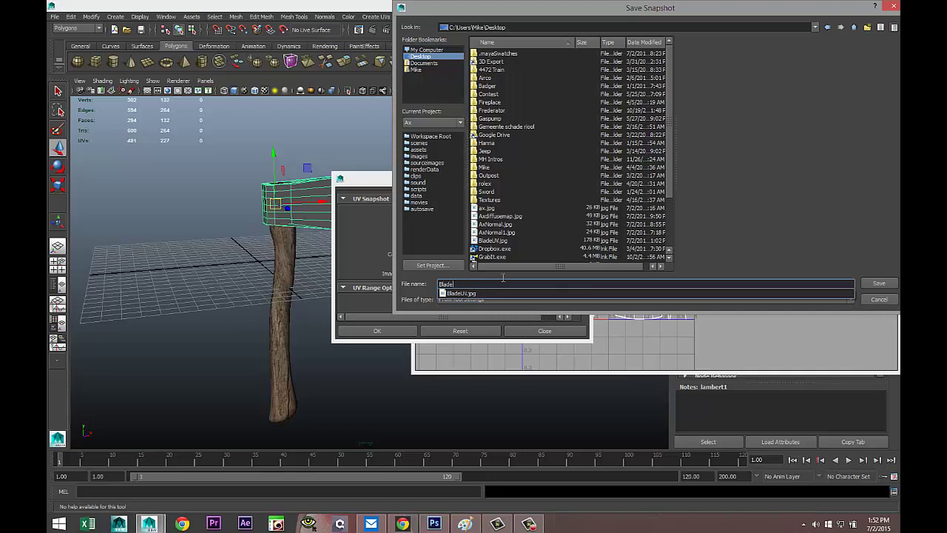
pyautogui.click(474, 293)
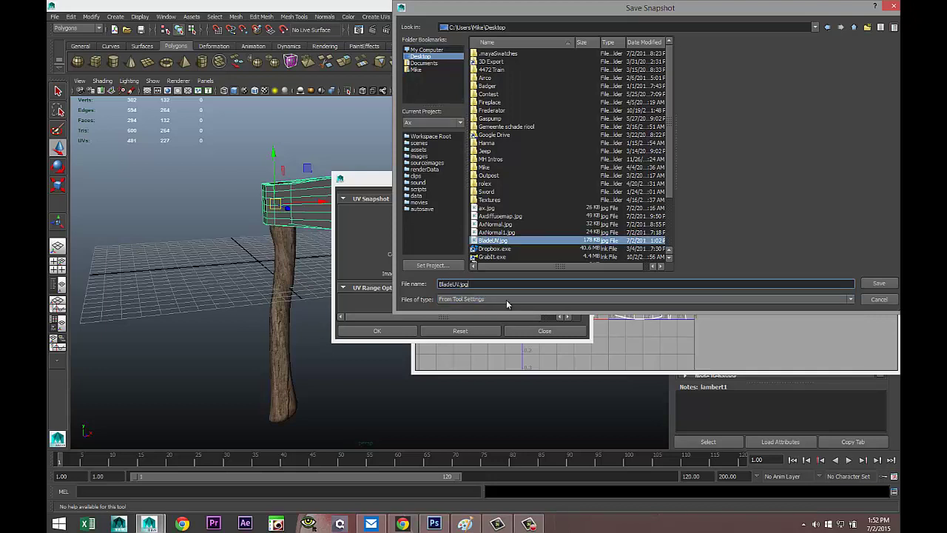
pyautogui.click(876, 283)
pyautogui.click(629, 174)
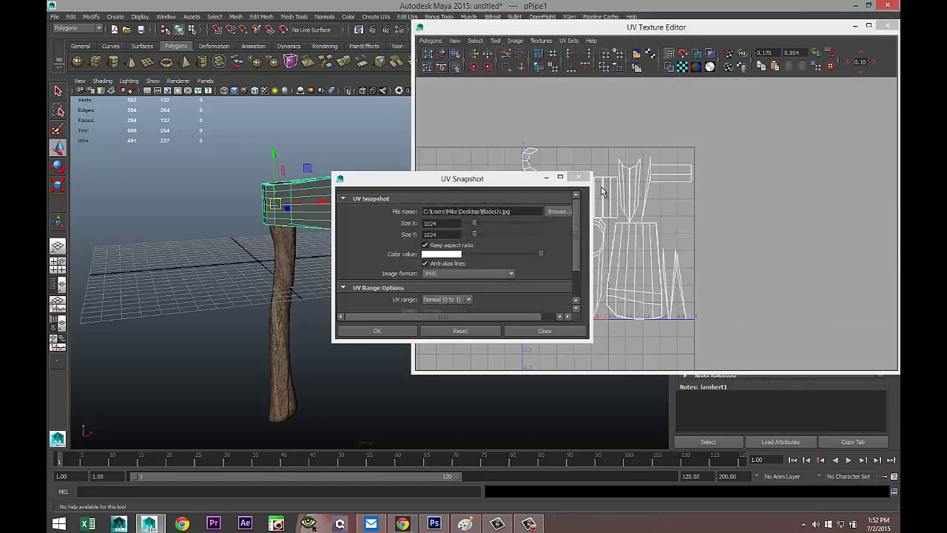
pyautogui.click(578, 179)
# Step: Export a UV snapshot of the axe handle to the Desktop, named HandleUV
pyautogui.moveTo(252, 318); pyautogui.dragTo(317, 398)
pyautogui.click(431, 40)
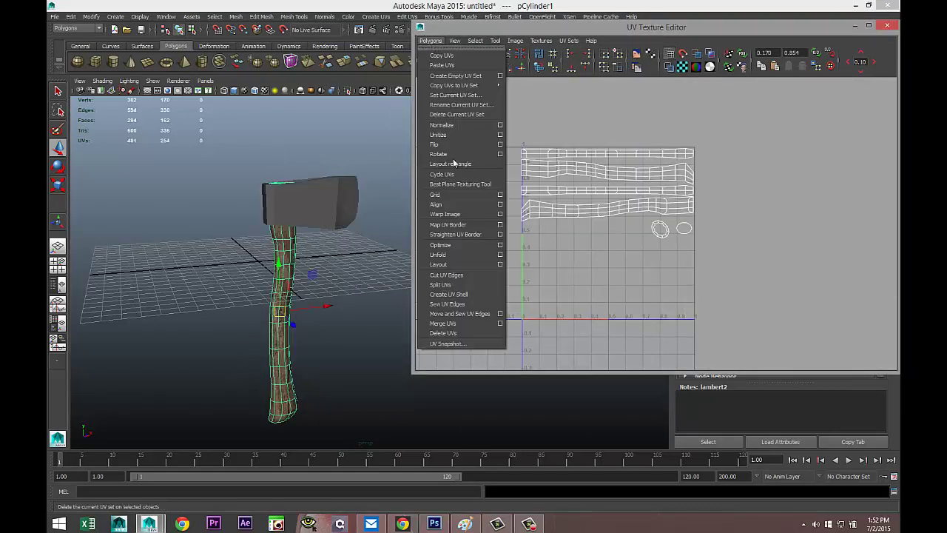
pyautogui.click(476, 345)
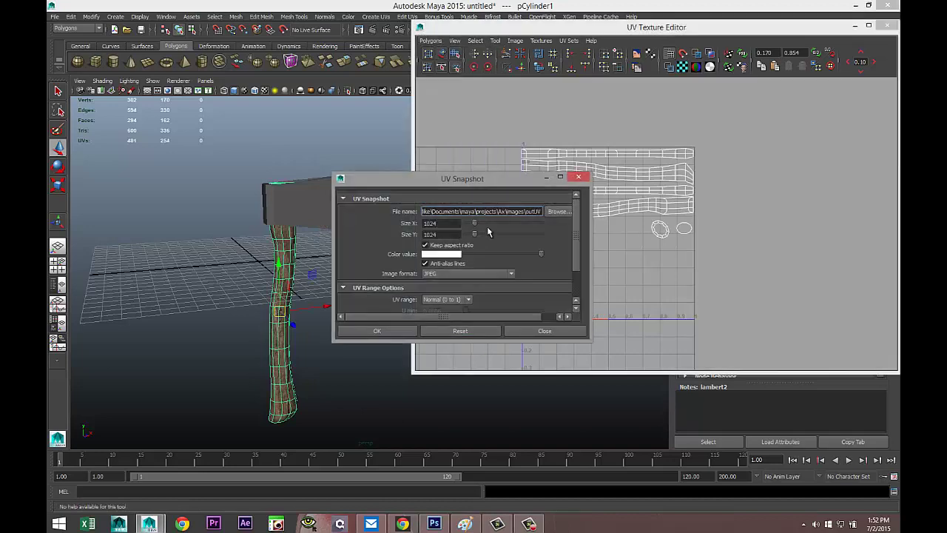
pyautogui.click(561, 213)
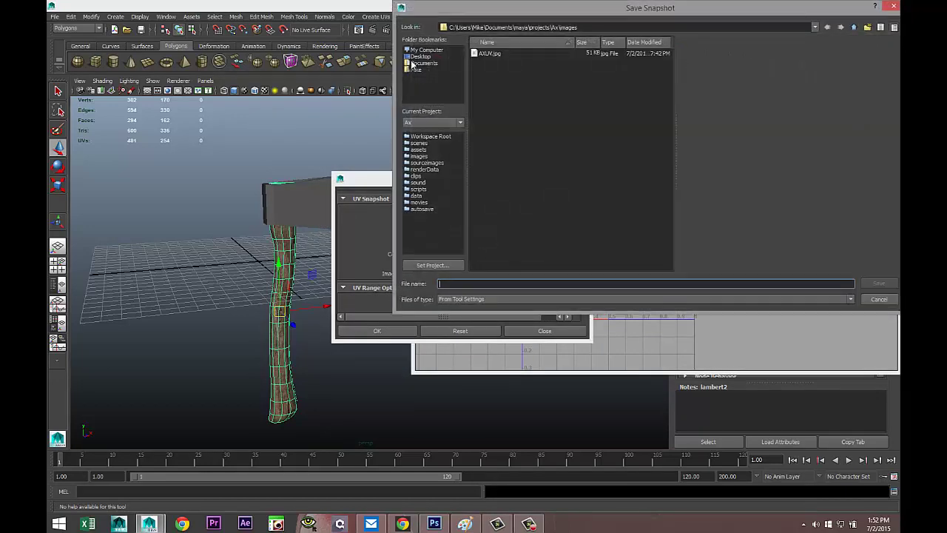
pyautogui.click(418, 57)
pyautogui.click(482, 285)
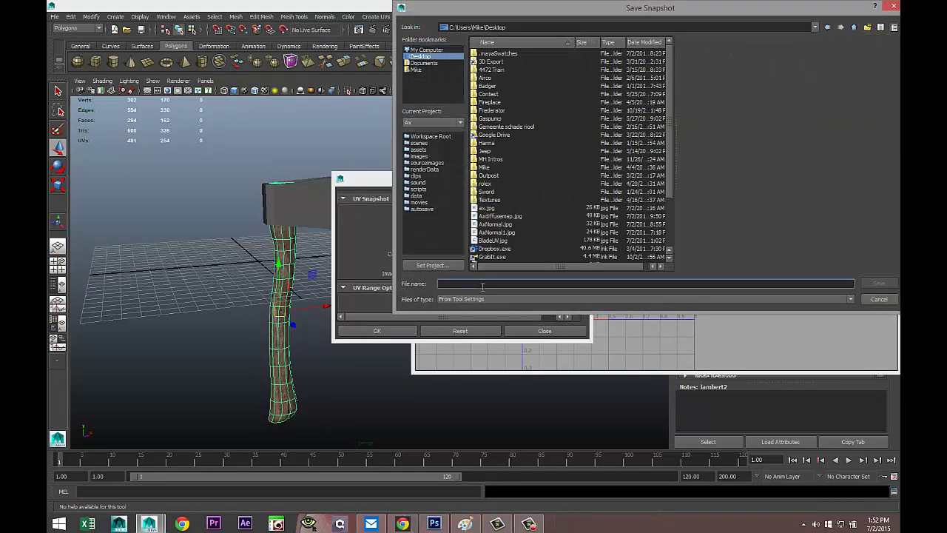
pyautogui.write('HandleUV')
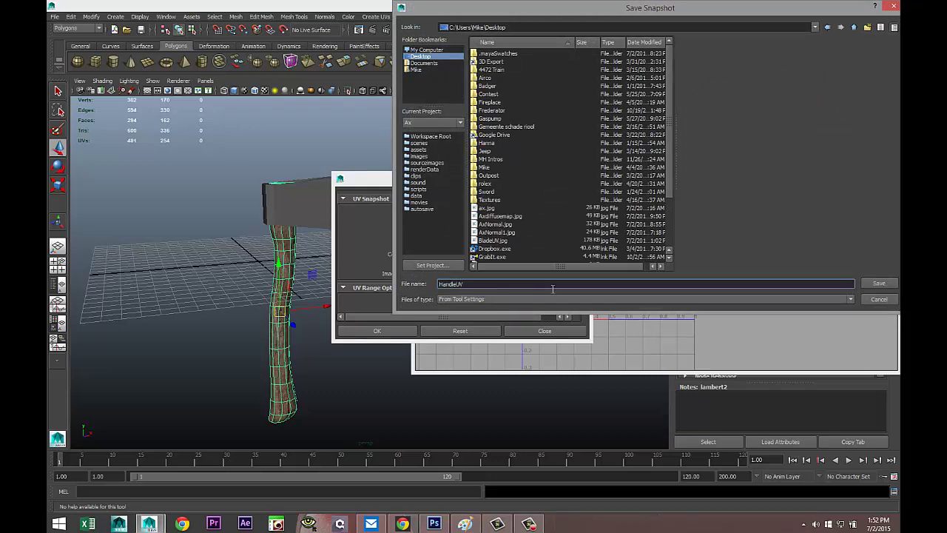
pyautogui.click(879, 283)
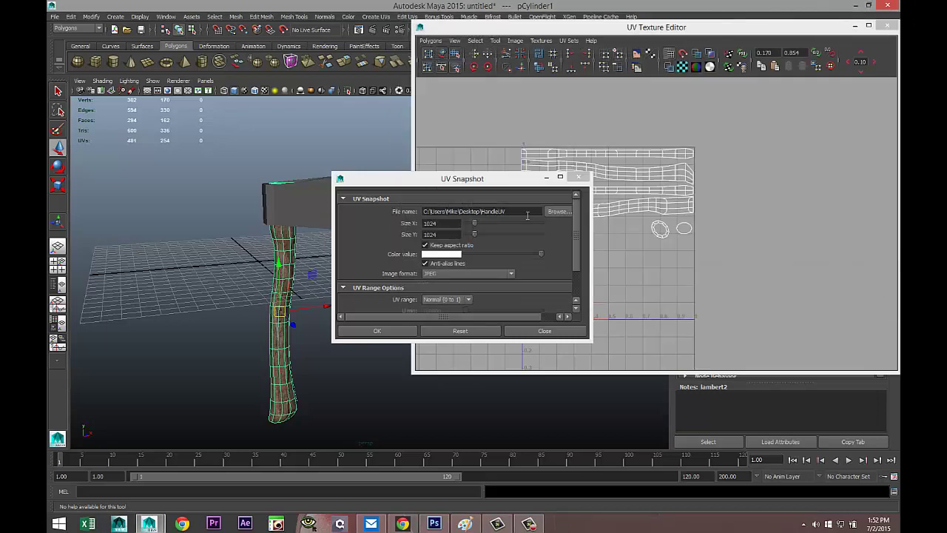
pyautogui.click(384, 332)
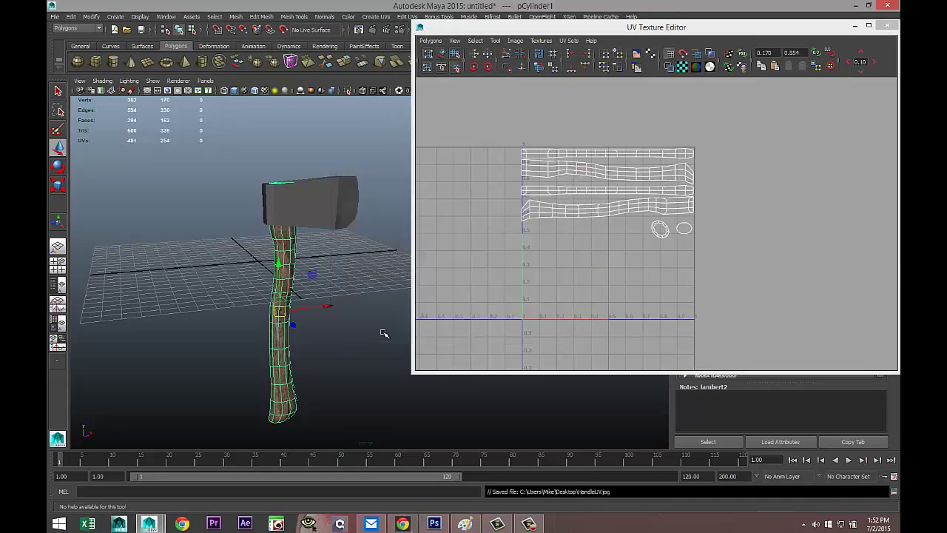
# Step: Switch to Photoshop and open the HandleUV.jpg snapshot from the Desktop
pyautogui.hotkey('alt', 'Tab')
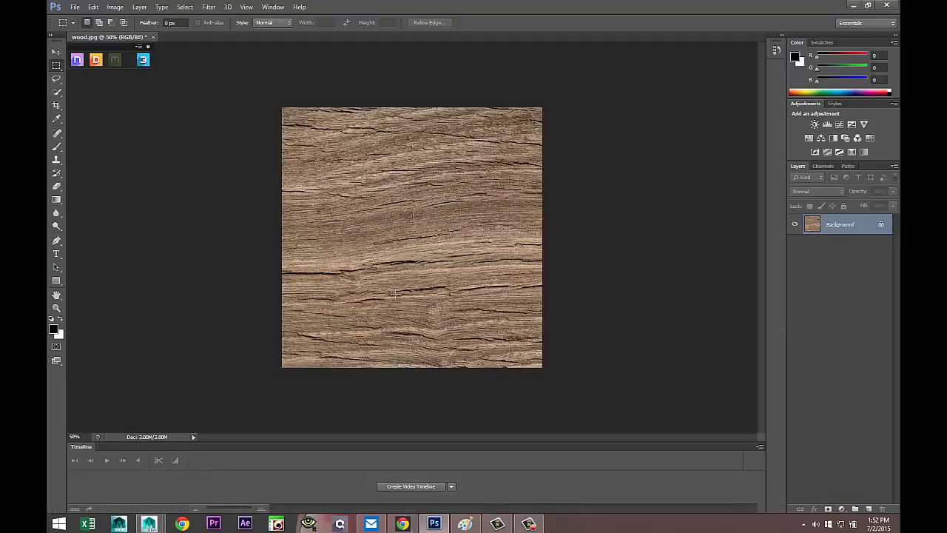
pyautogui.click(75, 7)
pyautogui.click(92, 28)
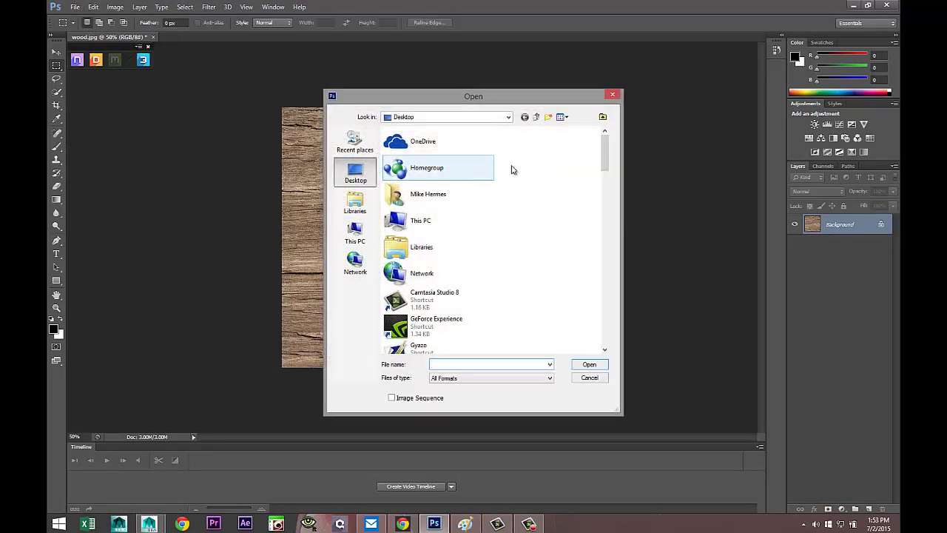
pyautogui.moveTo(605, 156); pyautogui.dragTo(607, 339)
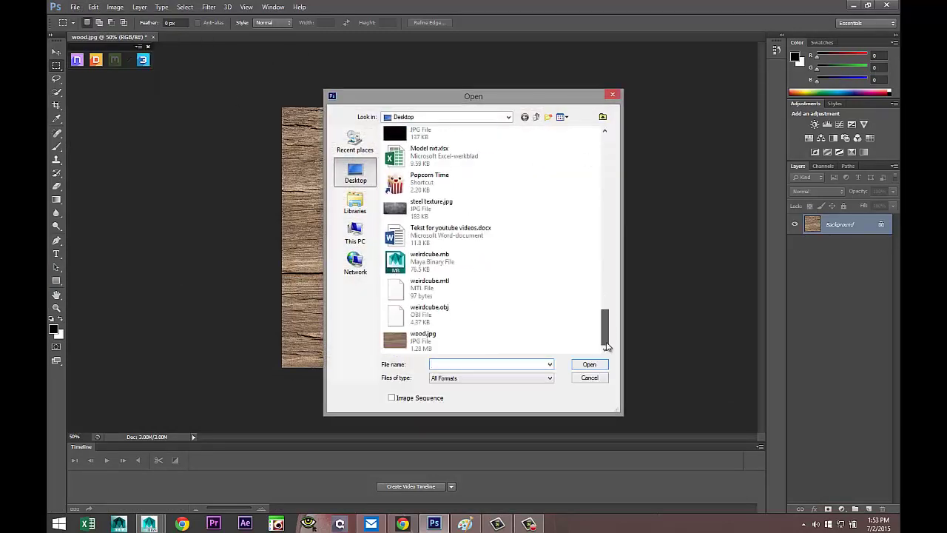
pyautogui.scroll(2, 605, 318)
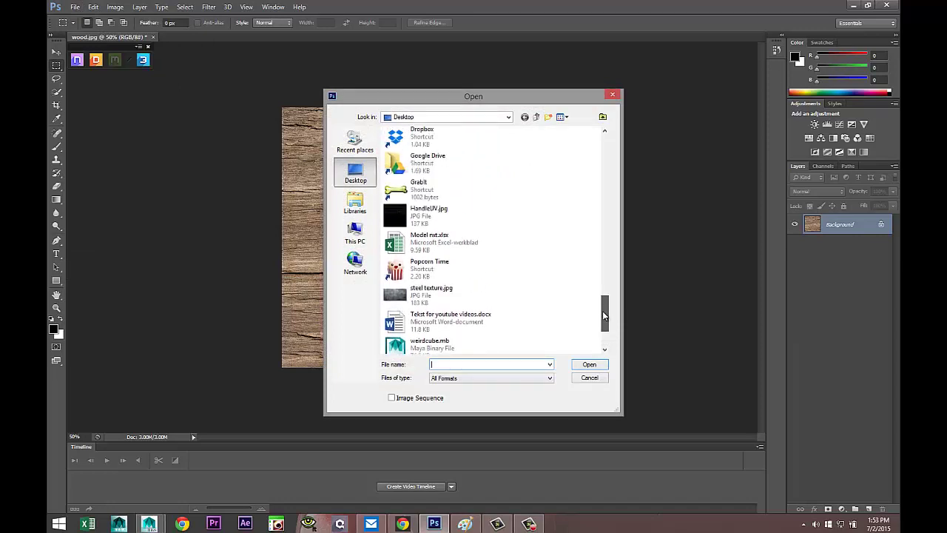
pyautogui.moveTo(605, 320); pyautogui.dragTo(605, 334)
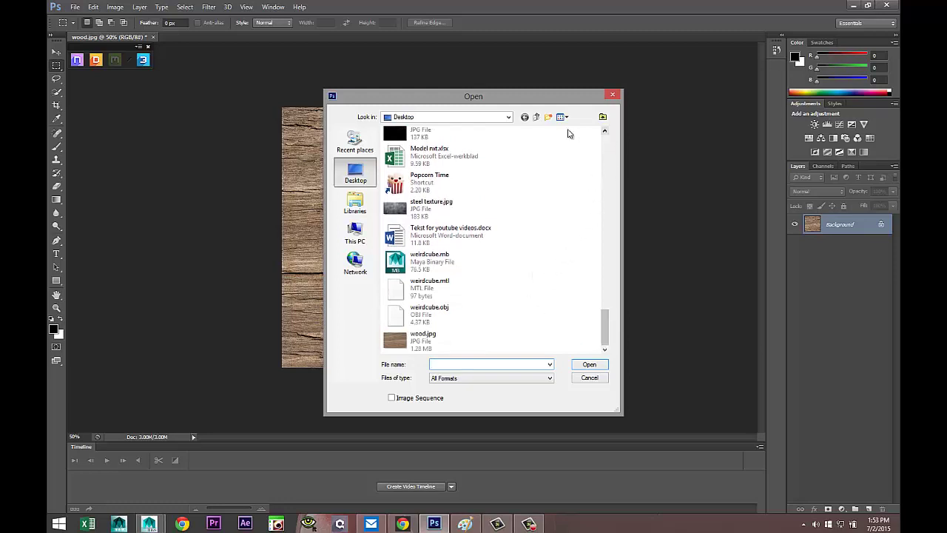
pyautogui.click(508, 118)
pyautogui.click(403, 127)
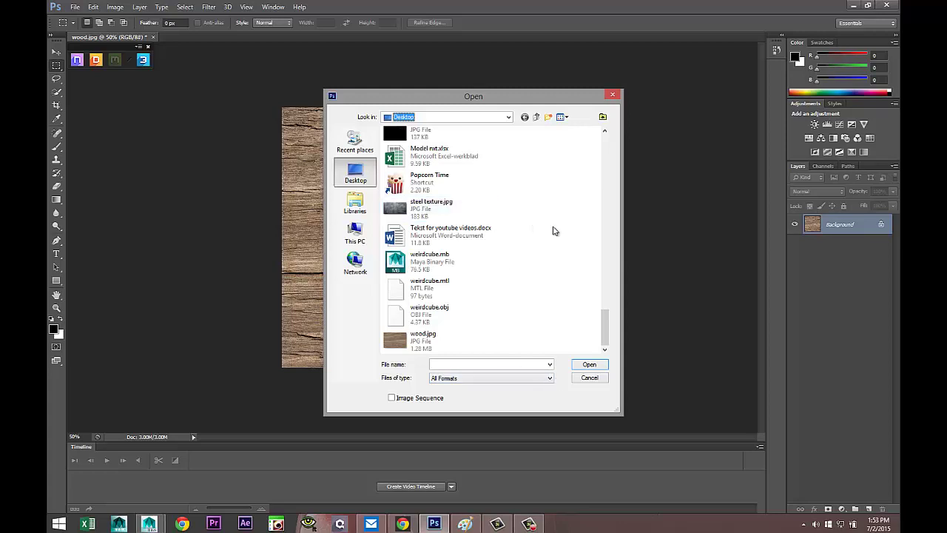
pyautogui.moveTo(606, 321); pyautogui.dragTo(607, 152)
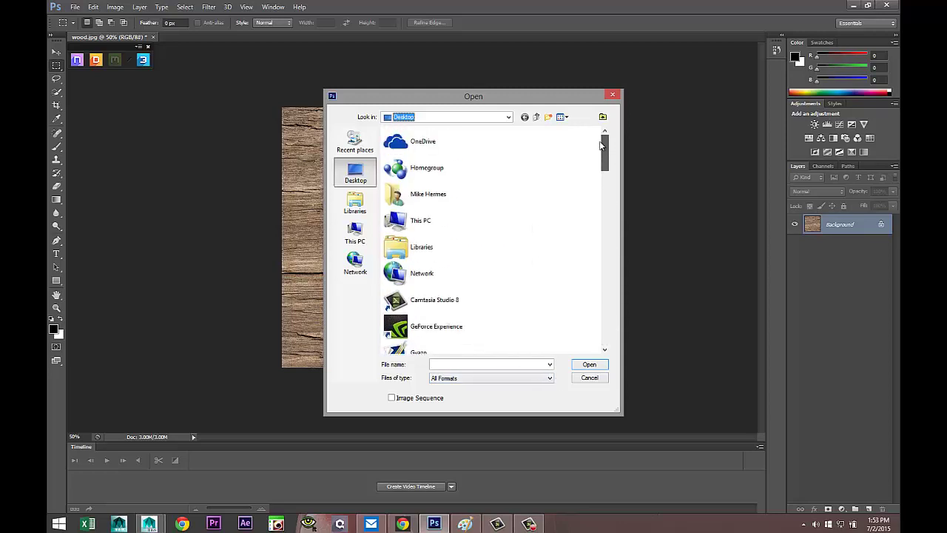
pyautogui.click(605, 350)
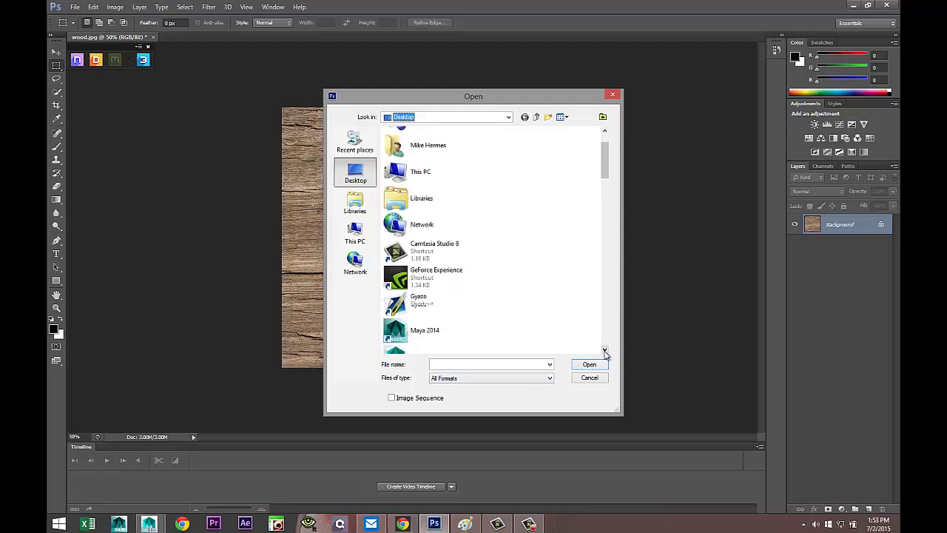
pyautogui.click(604, 350)
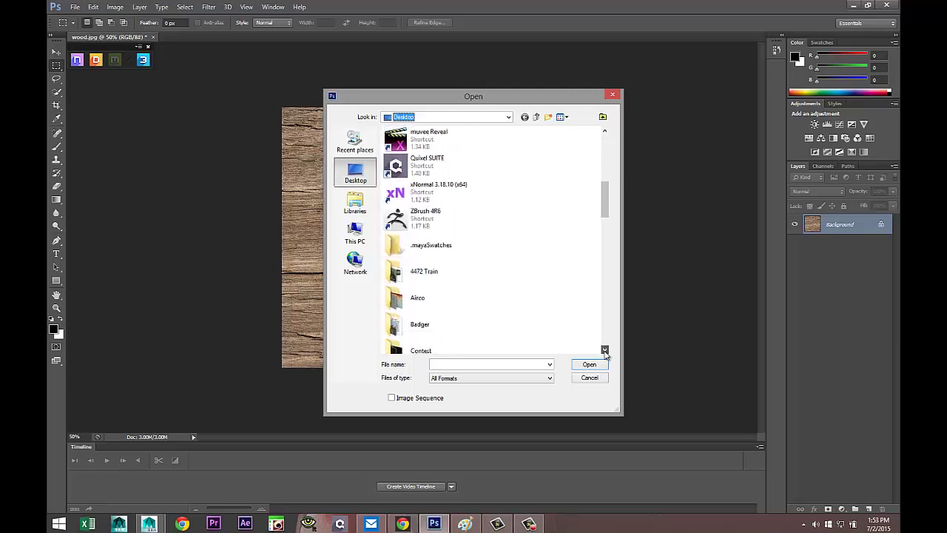
pyautogui.click(605, 350)
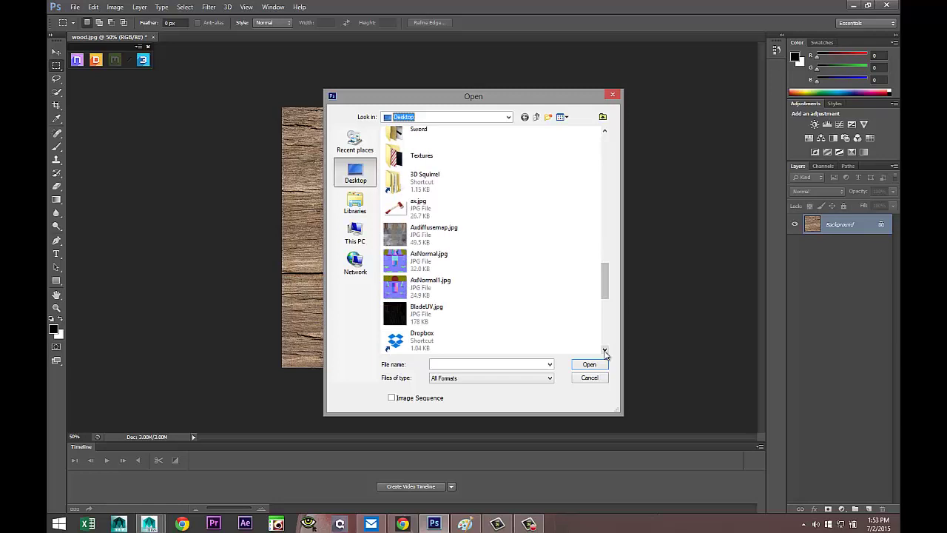
pyautogui.click(605, 350)
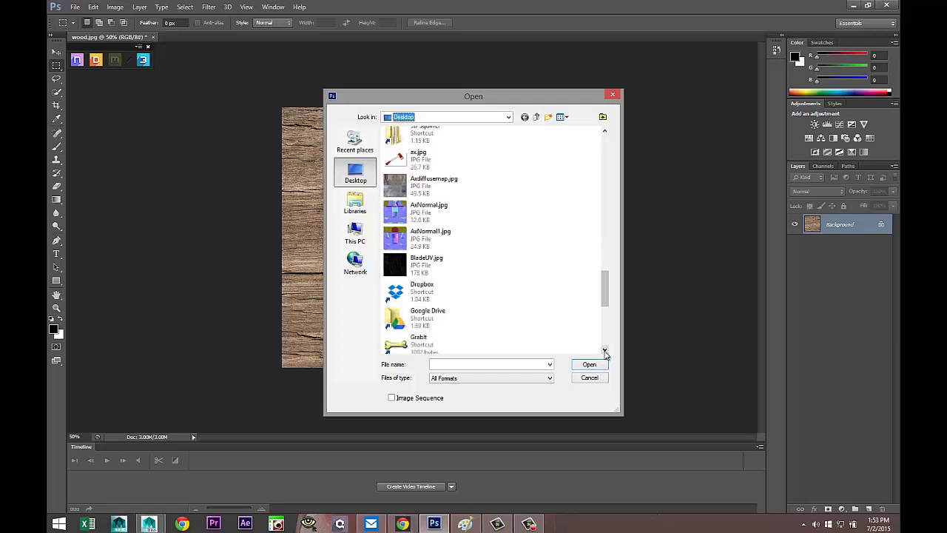
pyautogui.click(604, 350)
pyautogui.click(604, 350)
pyautogui.click(605, 351)
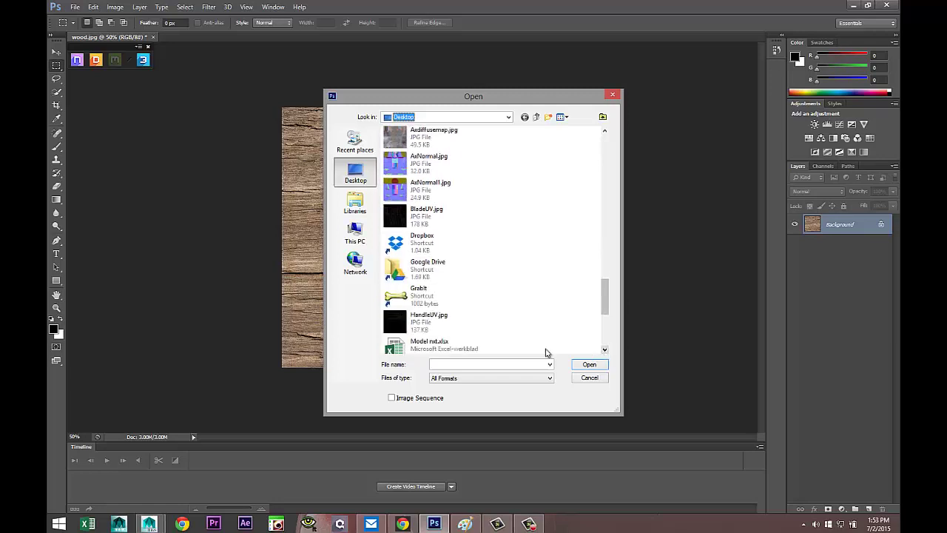
pyautogui.click(437, 322)
pyautogui.click(582, 364)
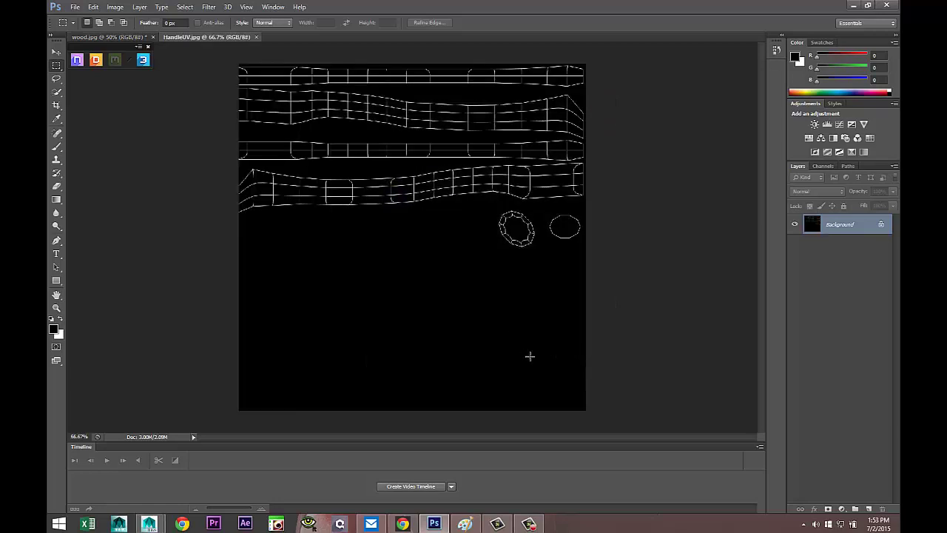
# Step: Invert the HandleUV.jpg image and paste a copy of it as a new layer over the wood texture
pyautogui.hotkey('ctrl', 'i')
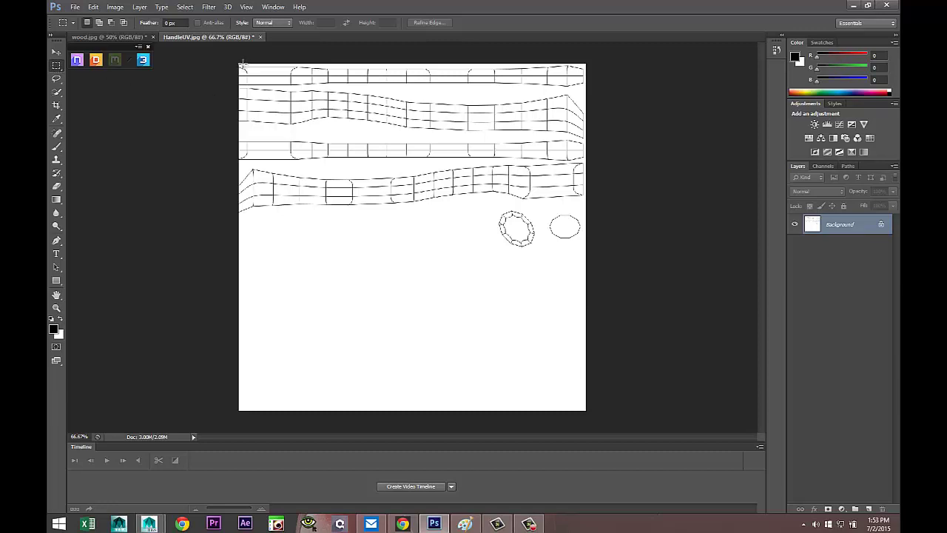
pyautogui.keyDown('alt'); pyautogui.moveTo(354, 141); pyautogui.dragTo(681, 423); pyautogui.keyUp('alt')
pyautogui.click(135, 37)
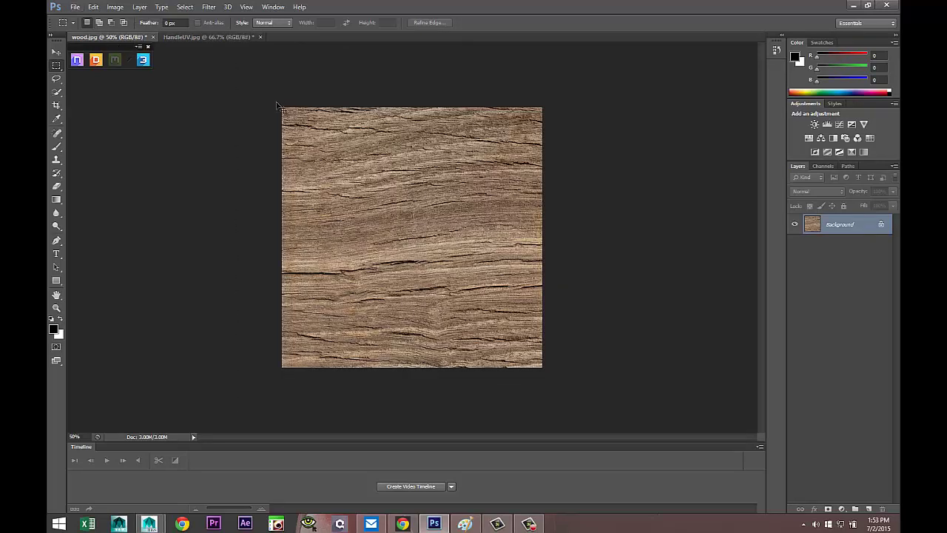
pyautogui.hotkey('ctrl', 'v')
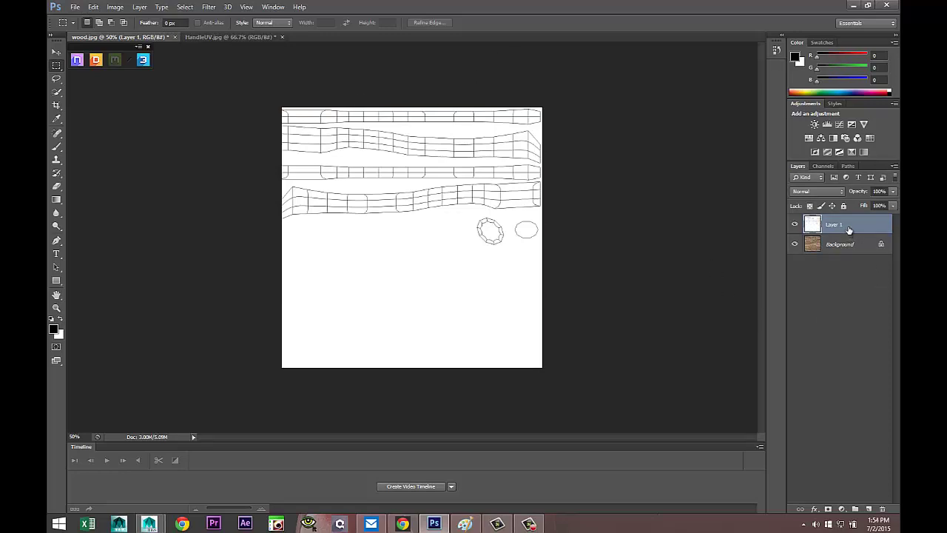
# Step: Lower the opacity of the pasted UV layout layer to 48%
pyautogui.moveTo(843, 224); pyautogui.dragTo(852, 277)
pyautogui.click(894, 193)
pyautogui.moveTo(892, 208); pyautogui.dragTo(868, 207)
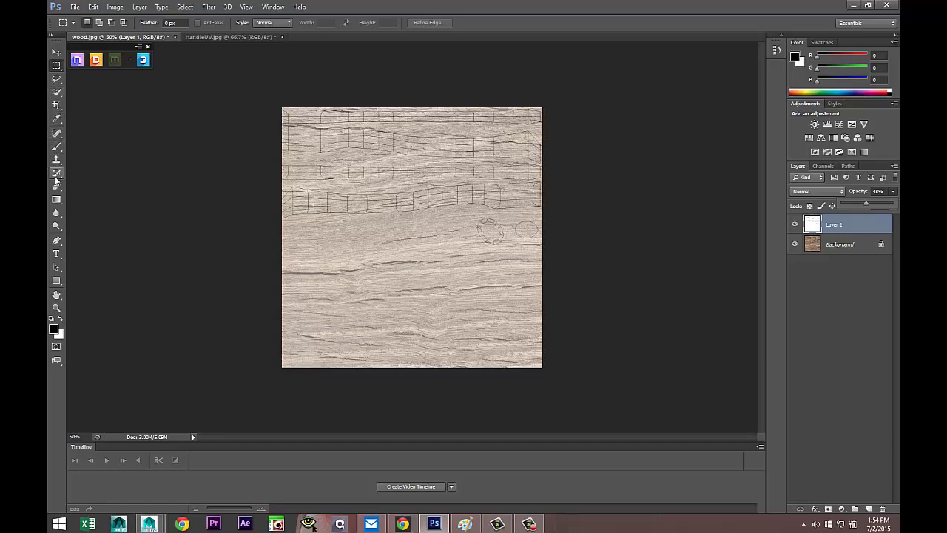
# Step: Choose the Brush Tool and set the brush to 77 px in size with 35% opacity
pyautogui.click(57, 149)
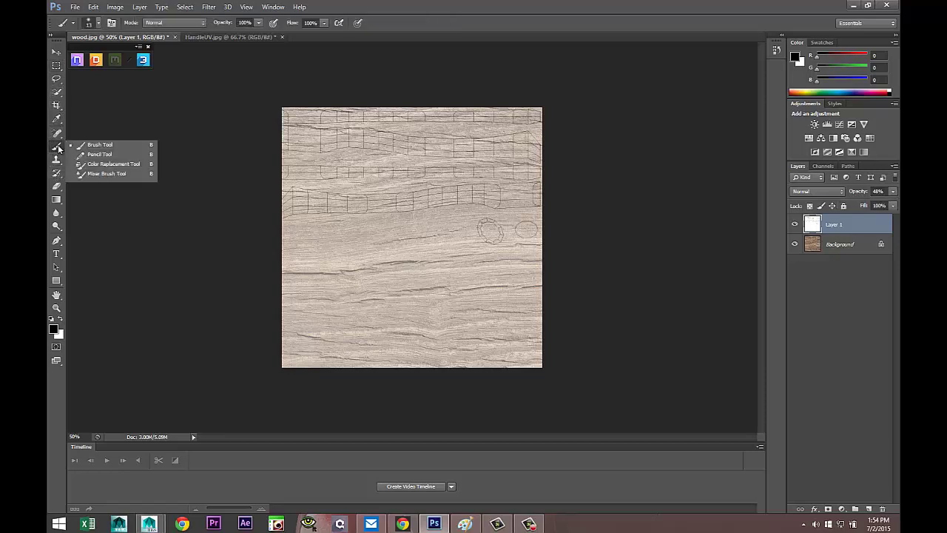
pyautogui.click(97, 144)
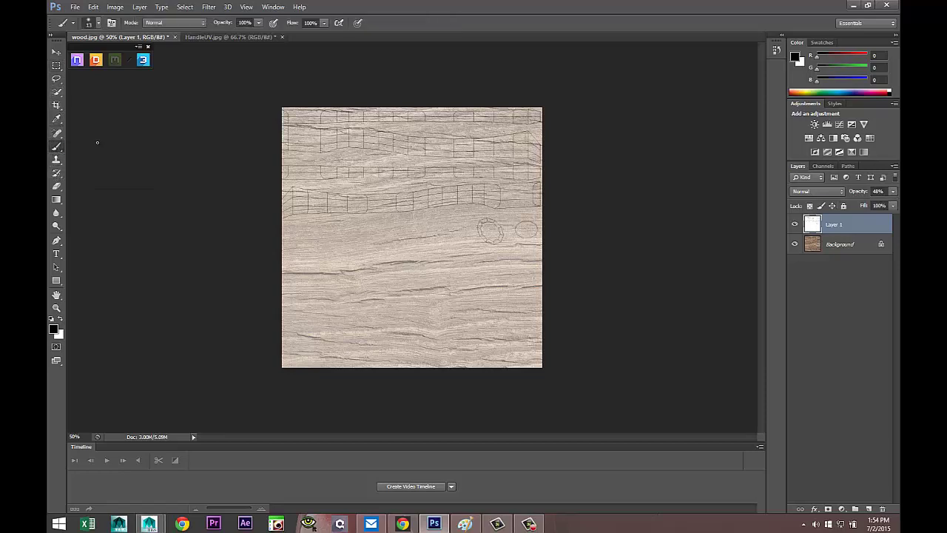
pyautogui.click(98, 25)
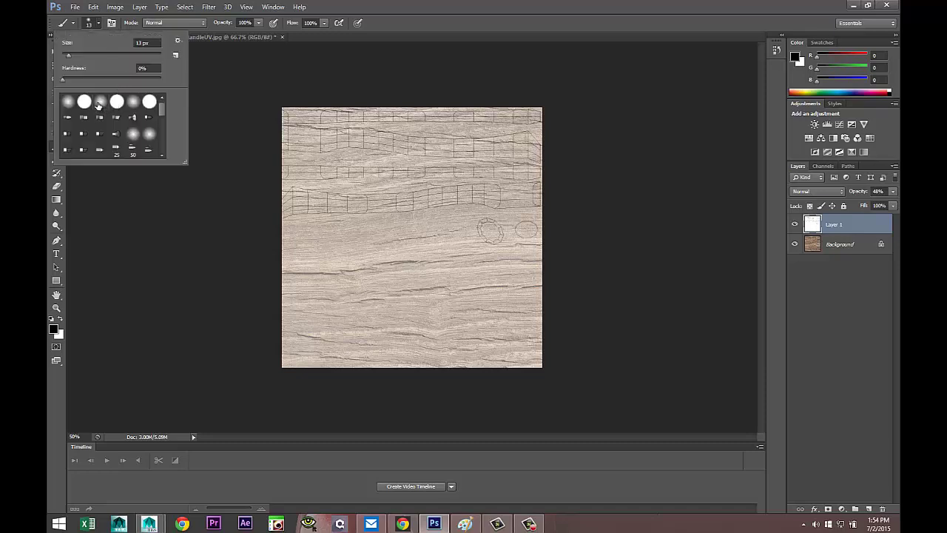
pyautogui.moveTo(69, 53); pyautogui.dragTo(79, 55)
pyautogui.moveTo(95, 54); pyautogui.dragTo(145, 56)
pyautogui.click(259, 23)
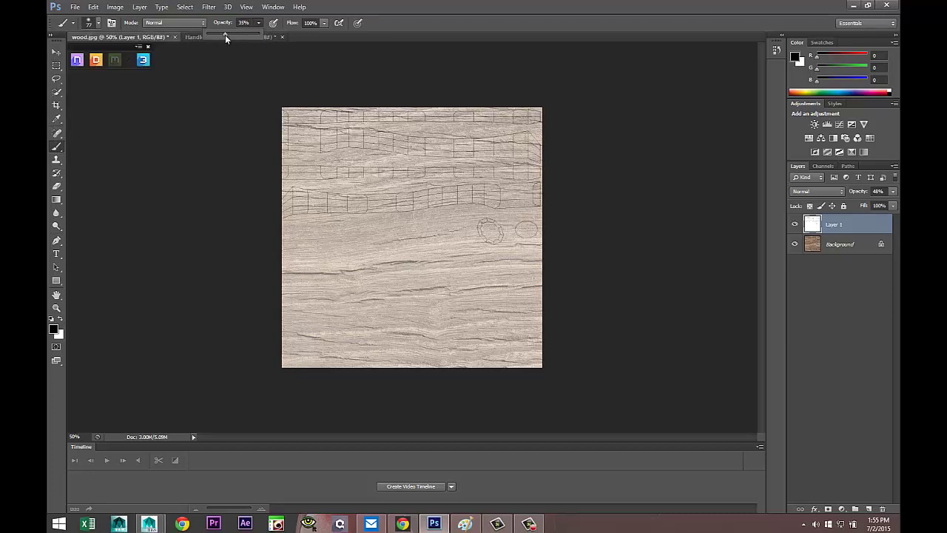
# Step: Paint a dark stroke across the lower-left area of the UV layer and set the brush opacity to 19%
pyautogui.click(319, 333)
pyautogui.moveTo(314, 329)
pyautogui.mouseDown()
pyautogui.moveTo(364, 349)
pyautogui.moveTo(403, 351)
pyautogui.moveTo(386, 341)
pyautogui.moveTo(403, 347)
pyautogui.mouseUp()
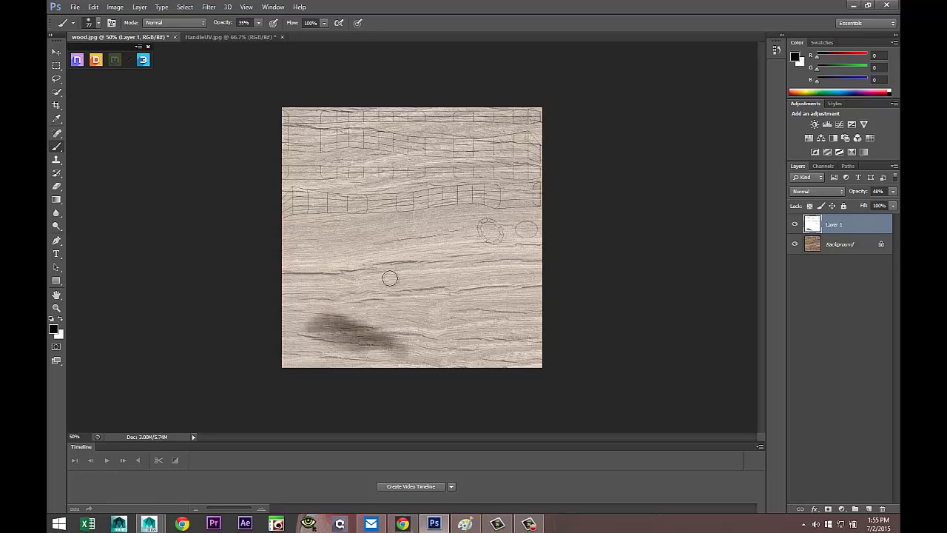
pyautogui.click(259, 23)
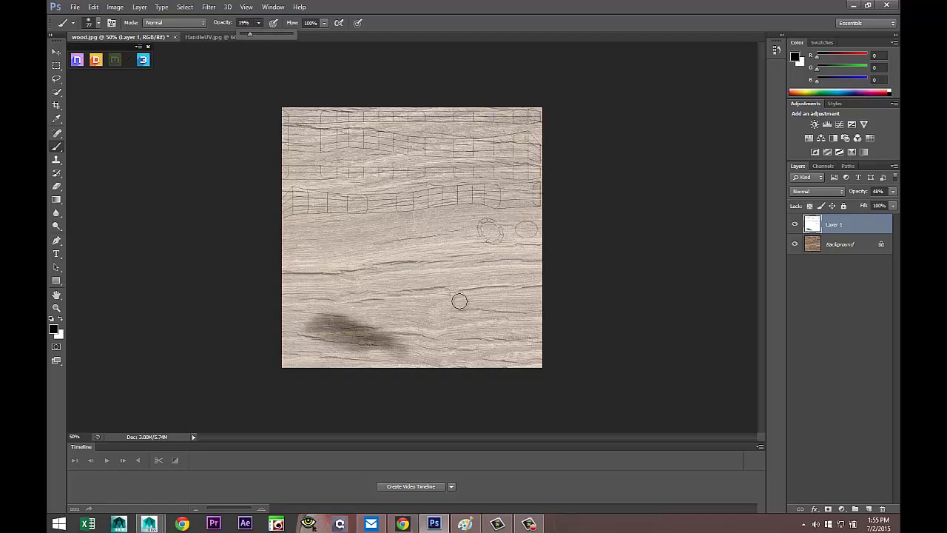
# Step: Paint soft dark strokes on the UV layer over the handle's four UV strips, the two round end-cap shells and the lower area
pyautogui.moveTo(459, 301)
pyautogui.mouseDown()
pyautogui.moveTo(431, 324)
pyautogui.moveTo(434, 313)
pyautogui.moveTo(490, 334)
pyautogui.mouseUp()
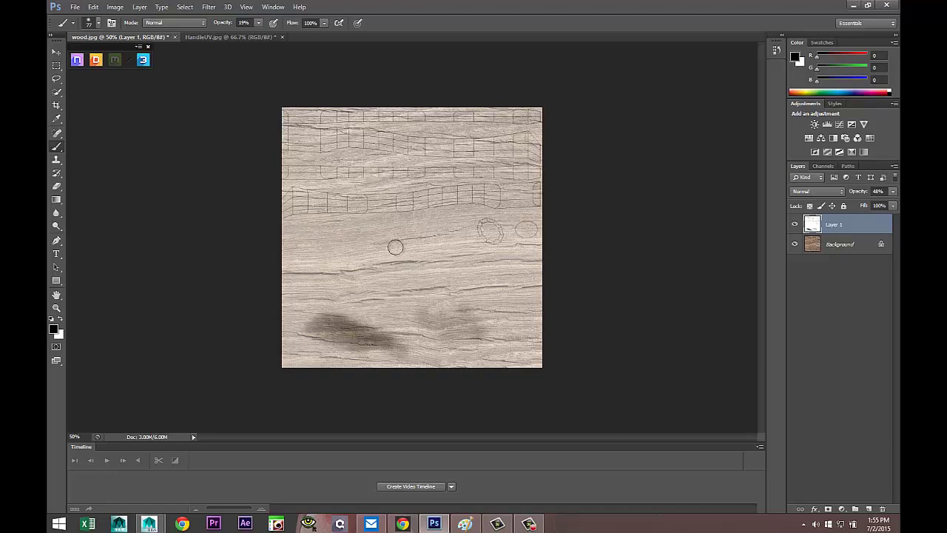
pyautogui.moveTo(495, 192)
pyautogui.mouseDown()
pyautogui.moveTo(497, 212)
pyautogui.moveTo(427, 195)
pyautogui.moveTo(285, 194)
pyautogui.moveTo(293, 222)
pyautogui.moveTo(283, 195)
pyautogui.moveTo(290, 213)
pyautogui.moveTo(299, 201)
pyautogui.mouseUp()
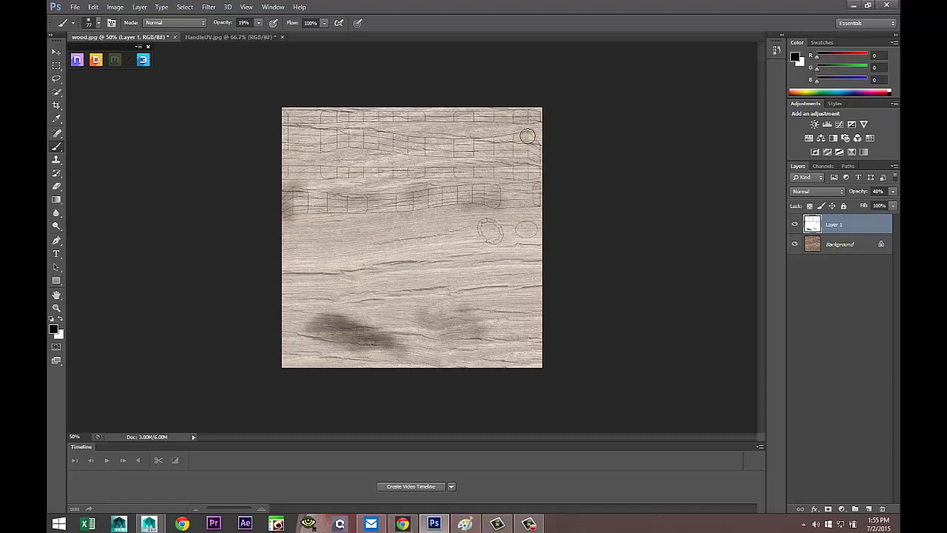
pyautogui.moveTo(532, 137)
pyautogui.mouseDown()
pyautogui.moveTo(541, 158)
pyautogui.moveTo(437, 137)
pyautogui.moveTo(427, 151)
pyautogui.mouseUp()
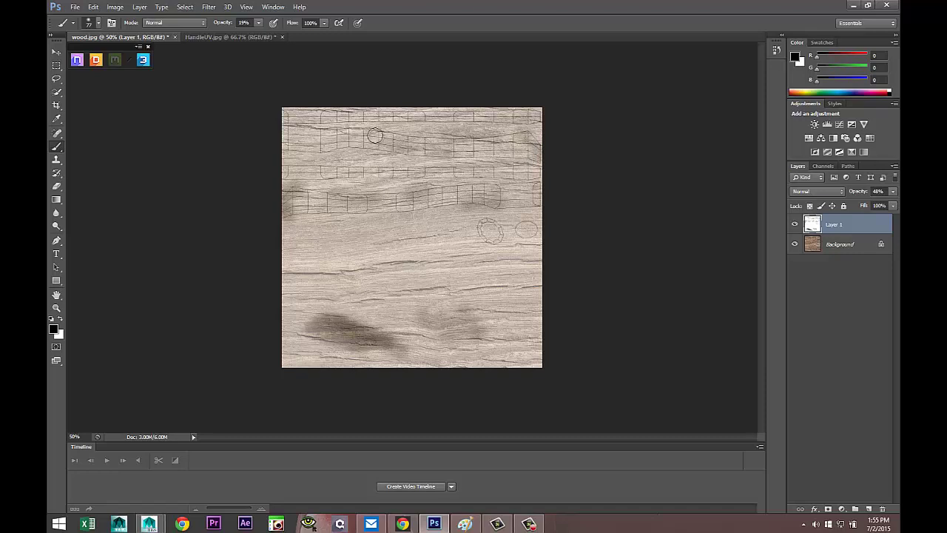
pyautogui.moveTo(364, 131); pyautogui.dragTo(347, 132)
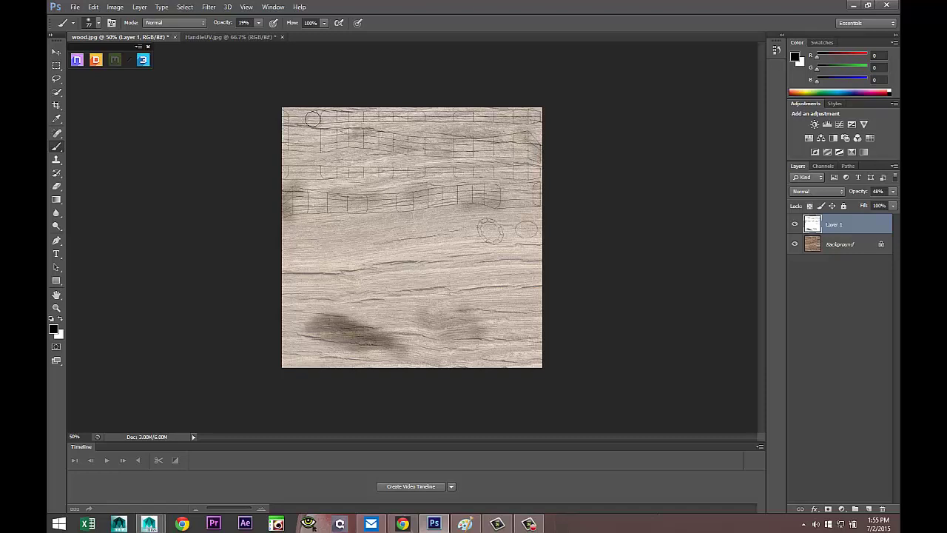
pyautogui.moveTo(348, 122); pyautogui.dragTo(447, 121)
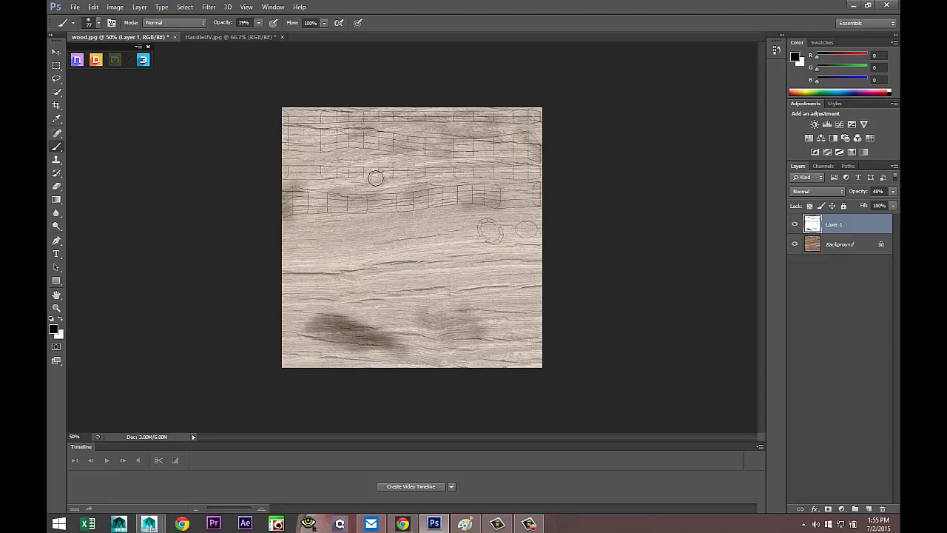
pyautogui.moveTo(334, 170); pyautogui.dragTo(364, 175)
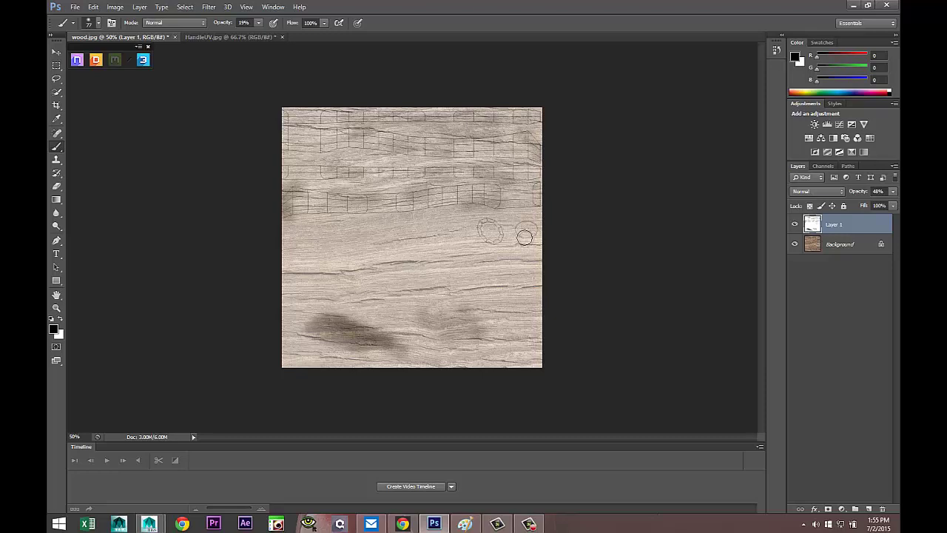
pyautogui.moveTo(482, 221)
pyautogui.mouseDown()
pyautogui.moveTo(492, 244)
pyautogui.moveTo(510, 243)
pyautogui.moveTo(499, 228)
pyautogui.moveTo(540, 231)
pyautogui.moveTo(528, 223)
pyautogui.moveTo(514, 237)
pyautogui.mouseUp()
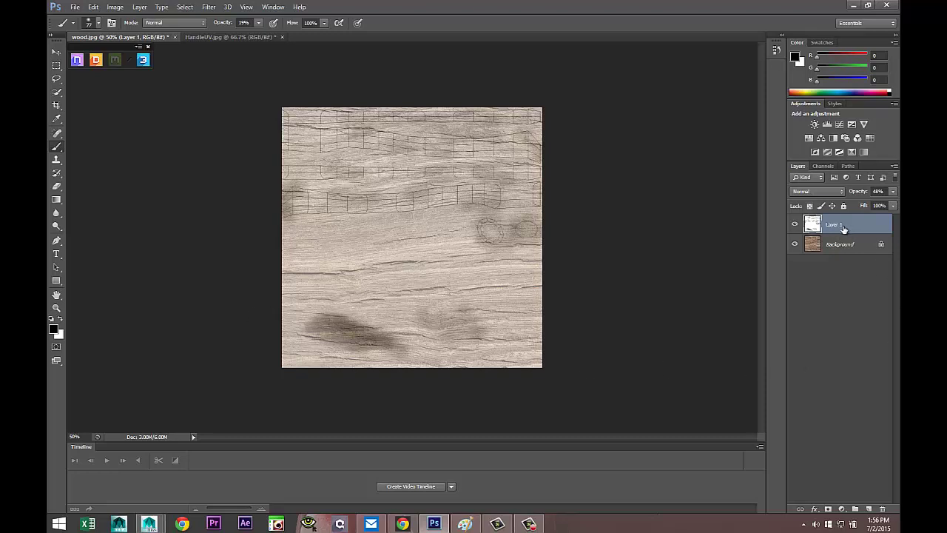
# Step: Delete the UV layout layer, Layer 1, from wood.jpg and undo the deletion
pyautogui.press('Delete')
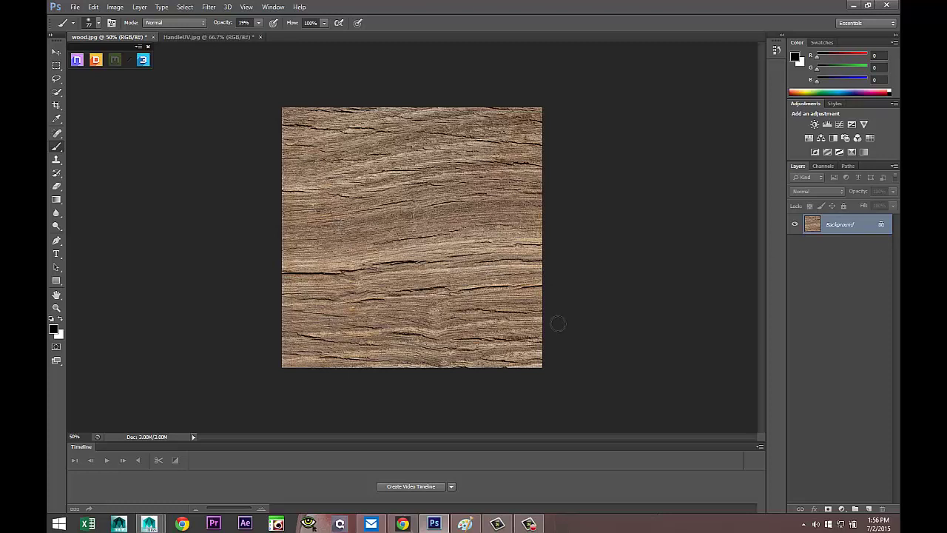
pyautogui.click(94, 7)
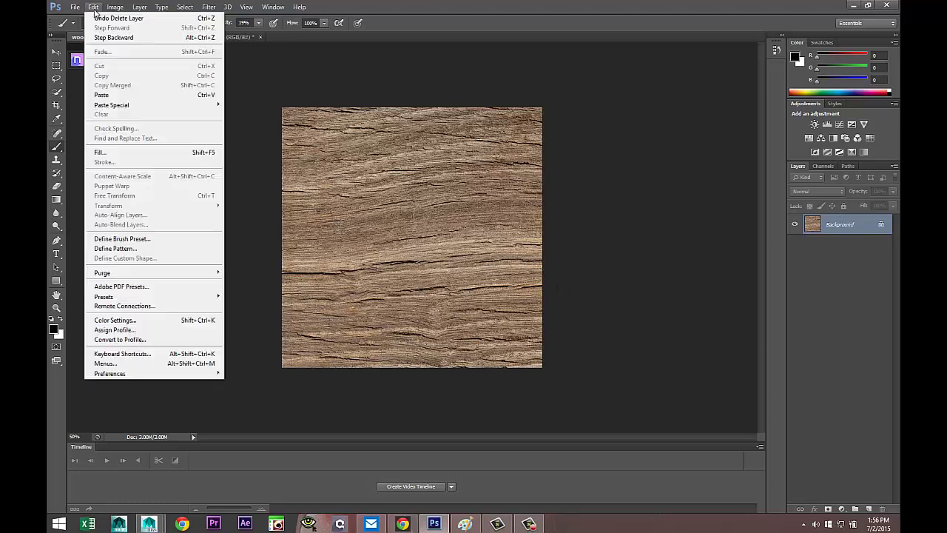
pyautogui.click(119, 18)
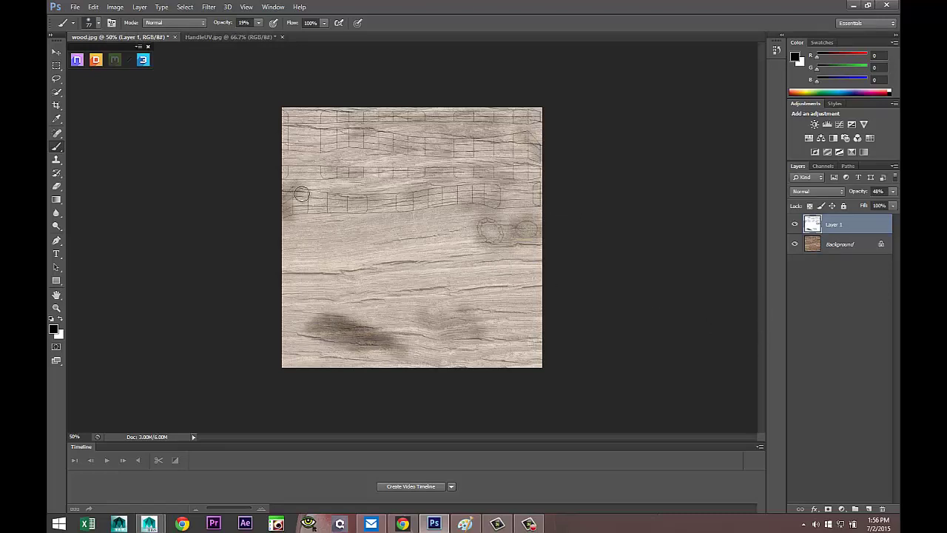
# Step: Raise the brush opacity to 25% and darken patches of the UV strips and the round end-cap shells on Layer 1
pyautogui.click(259, 23)
pyautogui.moveTo(261, 33); pyautogui.dragTo(263, 33)
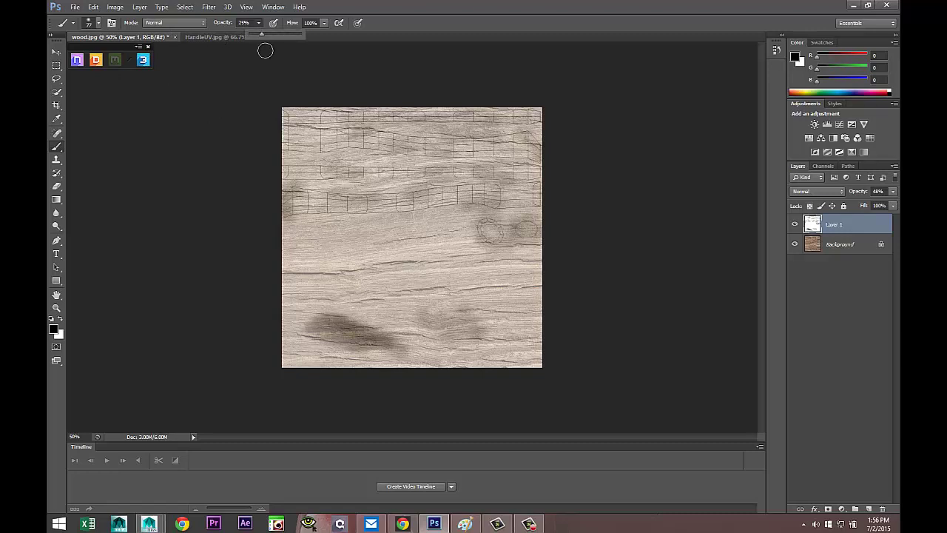
pyautogui.moveTo(285, 209)
pyautogui.mouseDown()
pyautogui.moveTo(277, 187)
pyautogui.moveTo(286, 201)
pyautogui.moveTo(305, 194)
pyautogui.mouseUp()
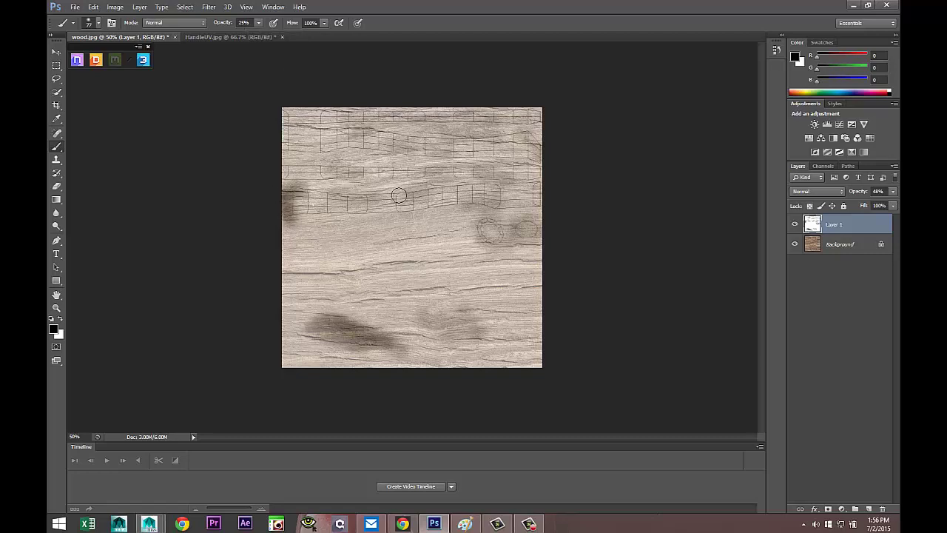
pyautogui.moveTo(401, 196)
pyautogui.mouseDown()
pyautogui.moveTo(444, 207)
pyautogui.moveTo(485, 242)
pyautogui.moveTo(503, 244)
pyautogui.moveTo(486, 219)
pyautogui.moveTo(535, 226)
pyautogui.moveTo(518, 238)
pyautogui.moveTo(532, 241)
pyautogui.mouseUp()
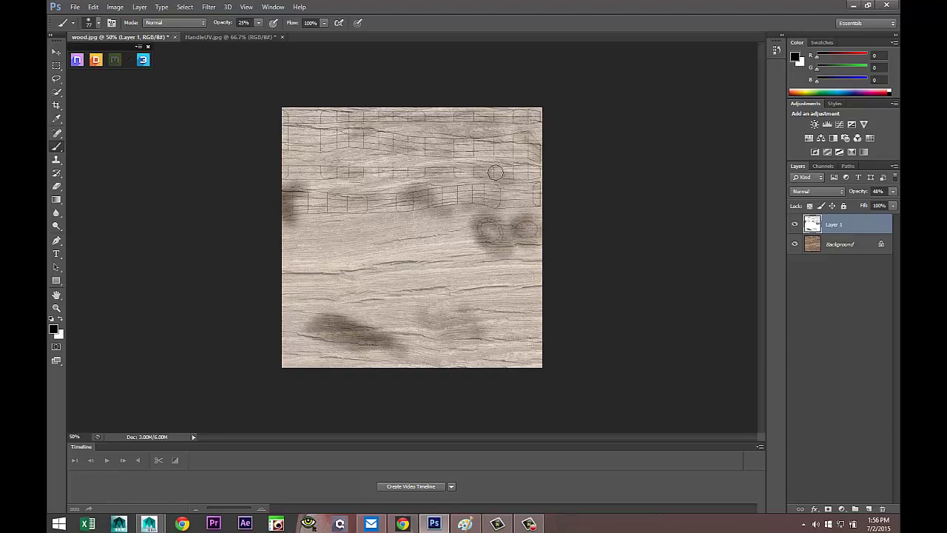
pyautogui.moveTo(463, 138); pyautogui.dragTo(425, 138)
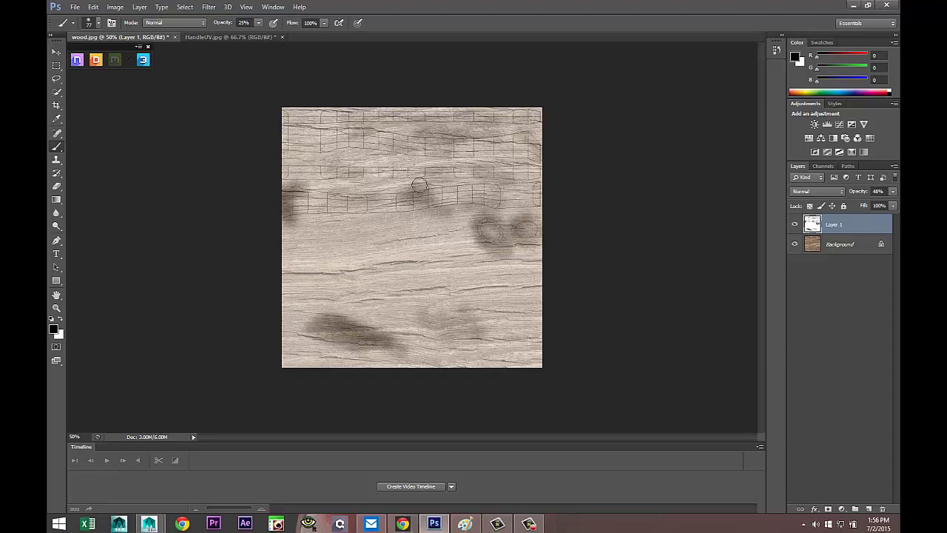
pyautogui.moveTo(420, 187)
pyautogui.mouseDown()
pyautogui.moveTo(405, 195)
pyautogui.moveTo(534, 215)
pyautogui.moveTo(482, 176)
pyautogui.moveTo(488, 165)
pyautogui.moveTo(347, 177)
pyautogui.moveTo(395, 176)
pyautogui.mouseUp()
pyautogui.moveTo(349, 131)
pyautogui.mouseDown()
pyautogui.moveTo(376, 135)
pyautogui.moveTo(283, 137)
pyautogui.mouseUp()
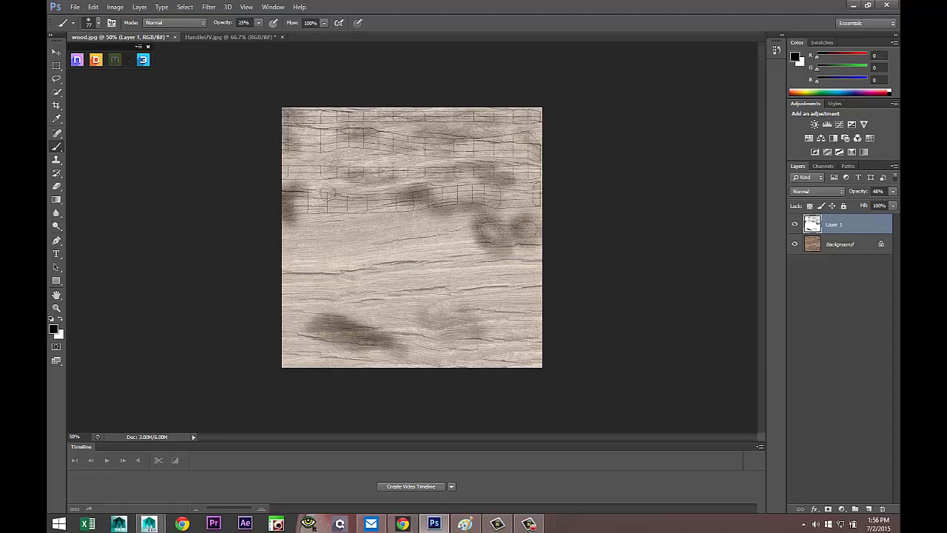
pyautogui.moveTo(355, 202); pyautogui.dragTo(375, 212)
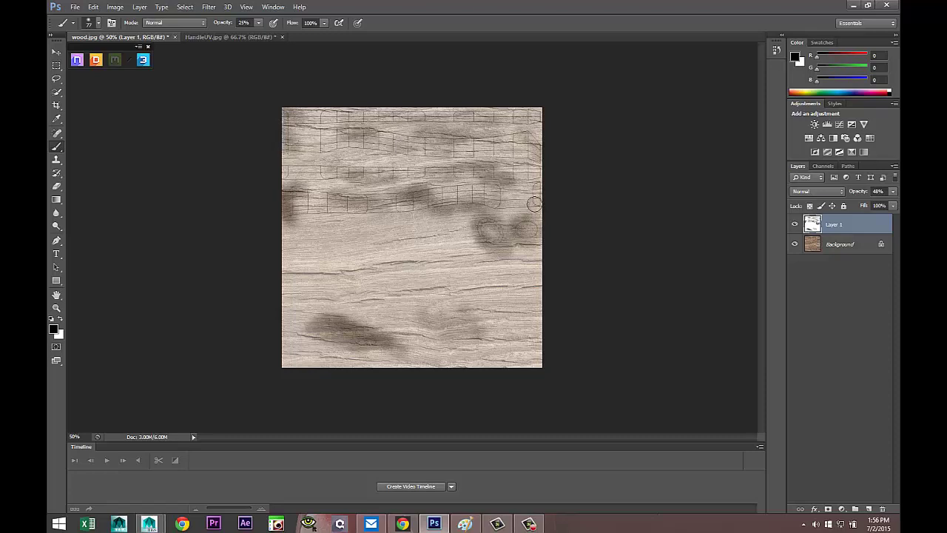
pyautogui.moveTo(534, 203); pyautogui.dragTo(532, 189)
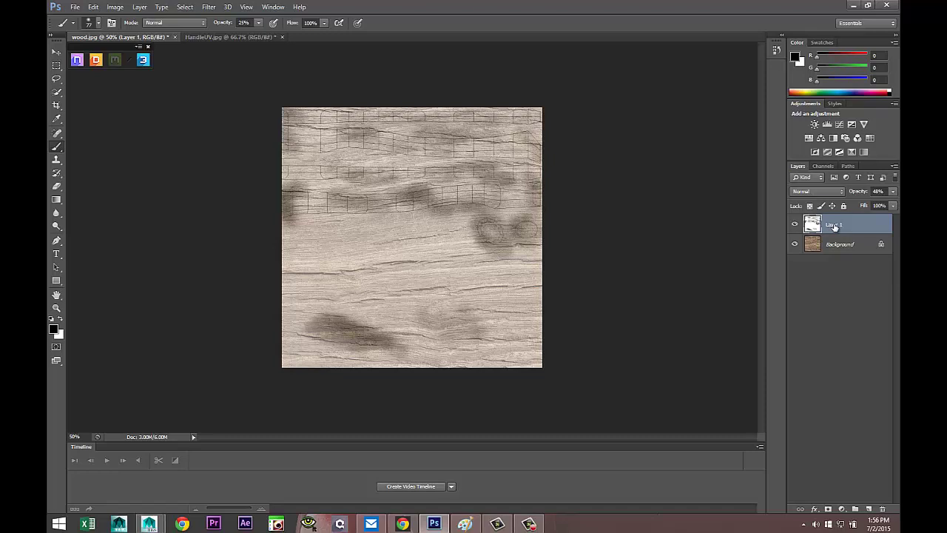
# Step: Delete Layer 1, try a short dark brush stroke near the middle of the bare wood texture, and undo the stroke
pyautogui.press('Delete')
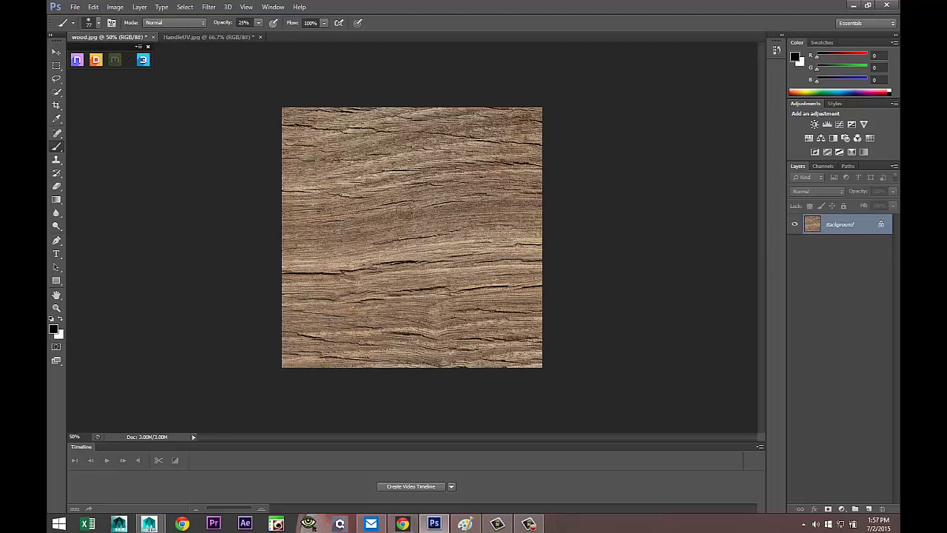
pyautogui.moveTo(403, 208); pyautogui.dragTo(448, 234)
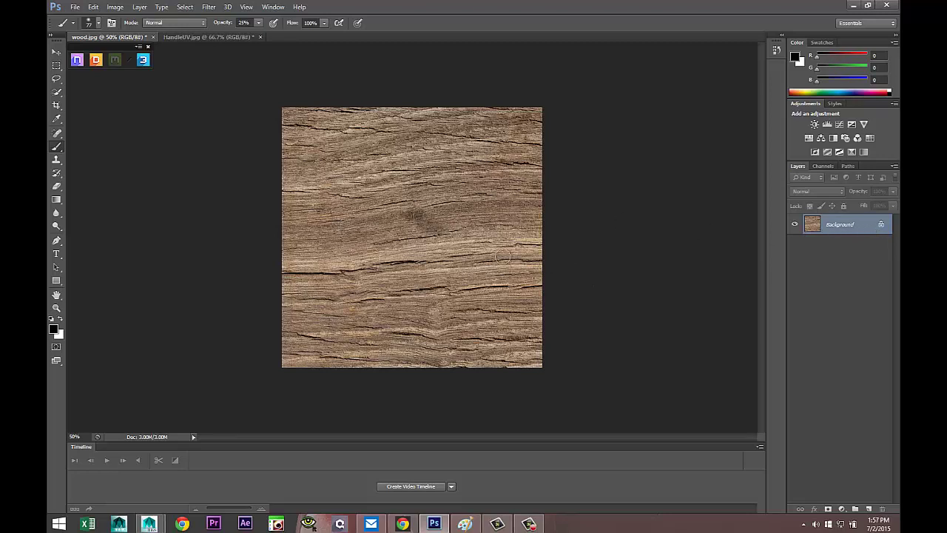
pyautogui.hotkey('ctrl', 'z')
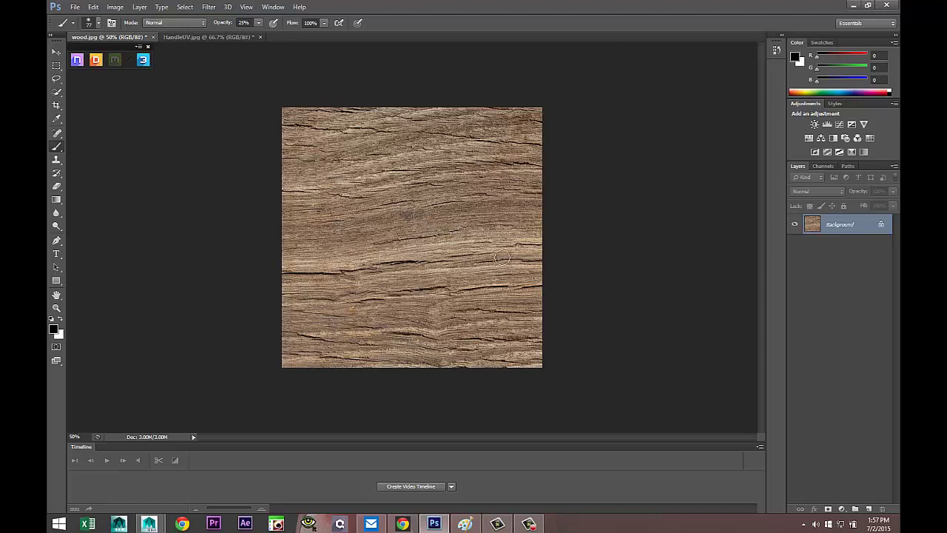
# Step: Step back through the edit history to restore the deleted UV layout layer above the wood background
pyautogui.click(74, 8)
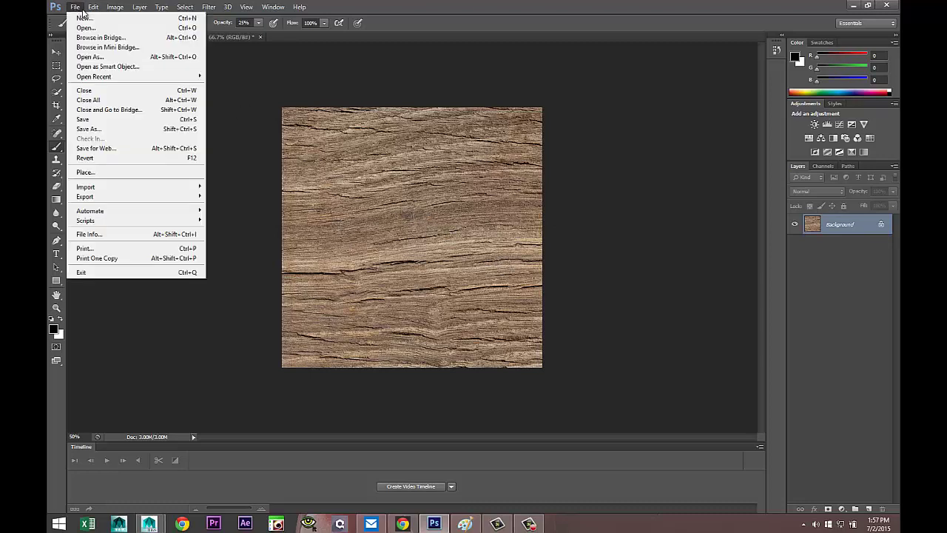
pyautogui.moveTo(96, 12)
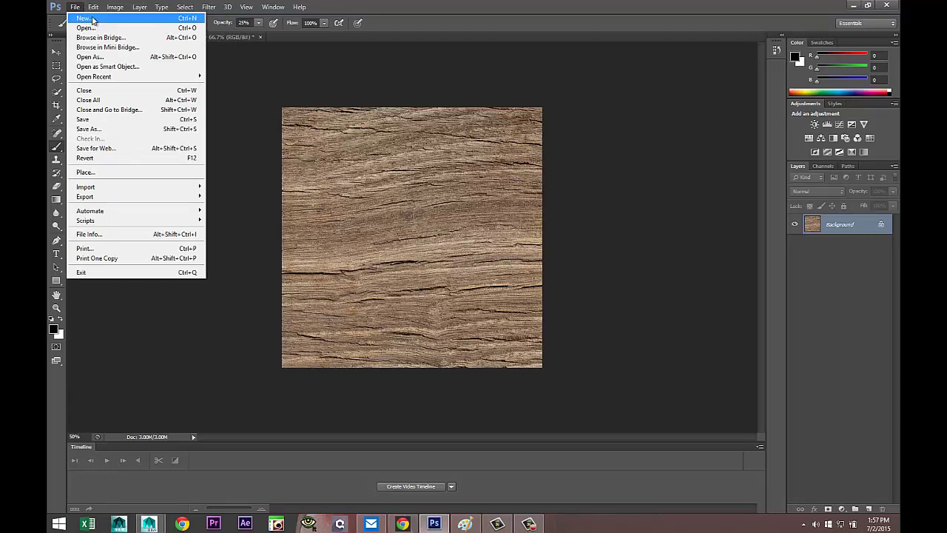
pyautogui.click(103, 18)
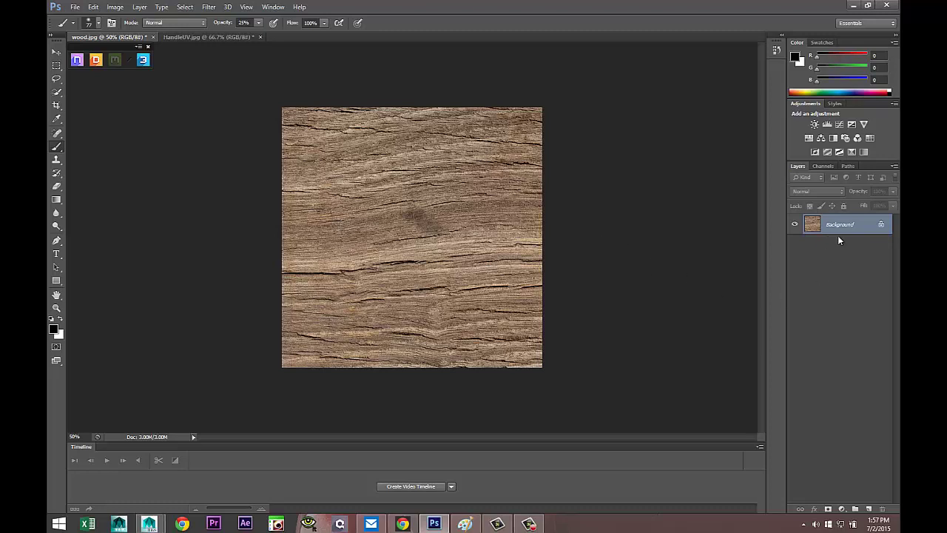
pyautogui.click(93, 6)
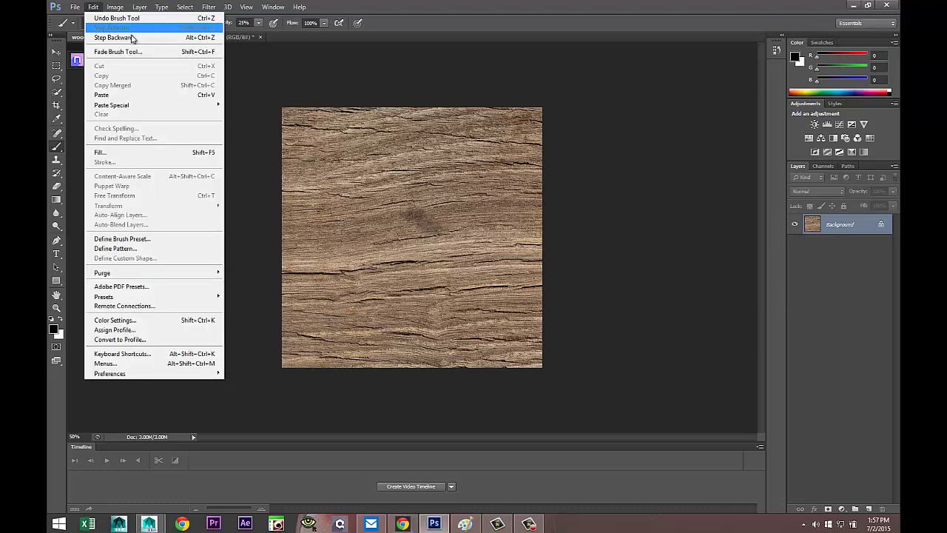
pyautogui.click(113, 37)
pyautogui.click(94, 7)
pyautogui.click(114, 28)
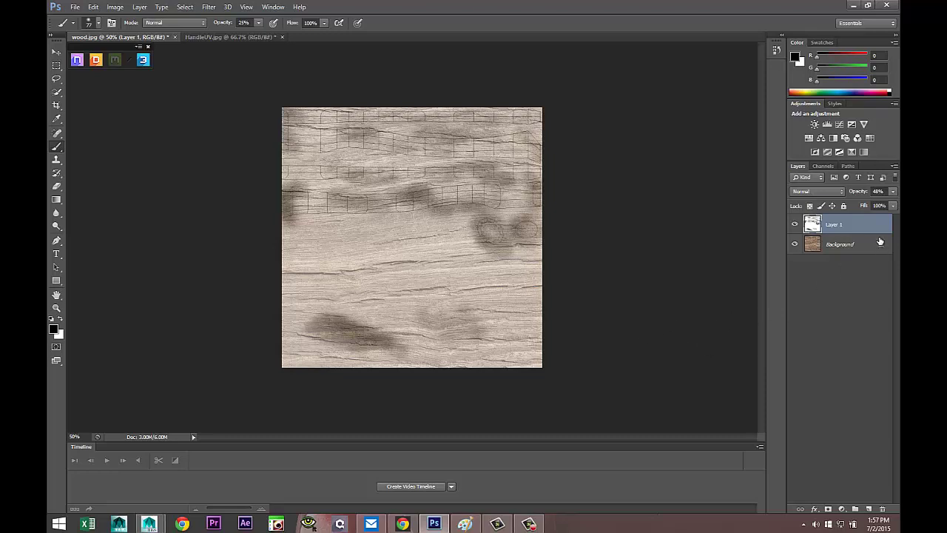
# Step: On the Background layer, paint soft dark patches at 19% brush opacity along the handle's UV strips and around the round end-cap shells
pyautogui.click(816, 248)
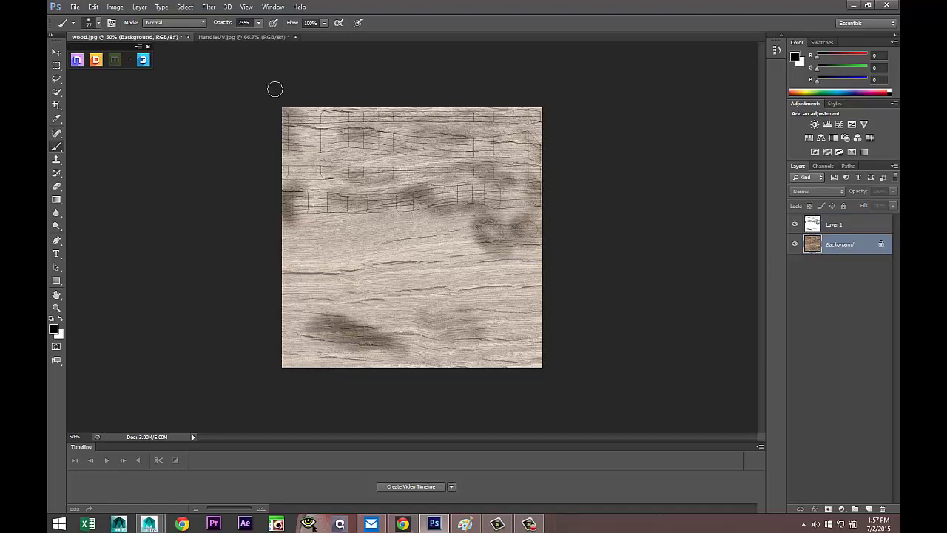
pyautogui.click(258, 23)
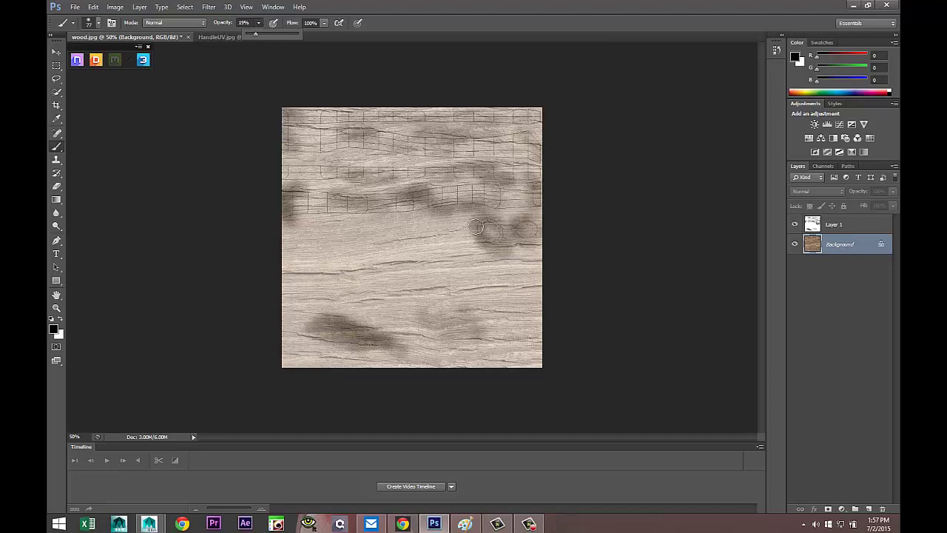
pyautogui.moveTo(476, 235)
pyautogui.mouseDown()
pyautogui.moveTo(495, 252)
pyautogui.moveTo(504, 248)
pyautogui.moveTo(499, 226)
pyautogui.moveTo(474, 235)
pyautogui.moveTo(527, 228)
pyautogui.moveTo(522, 244)
pyautogui.moveTo(527, 207)
pyautogui.mouseUp()
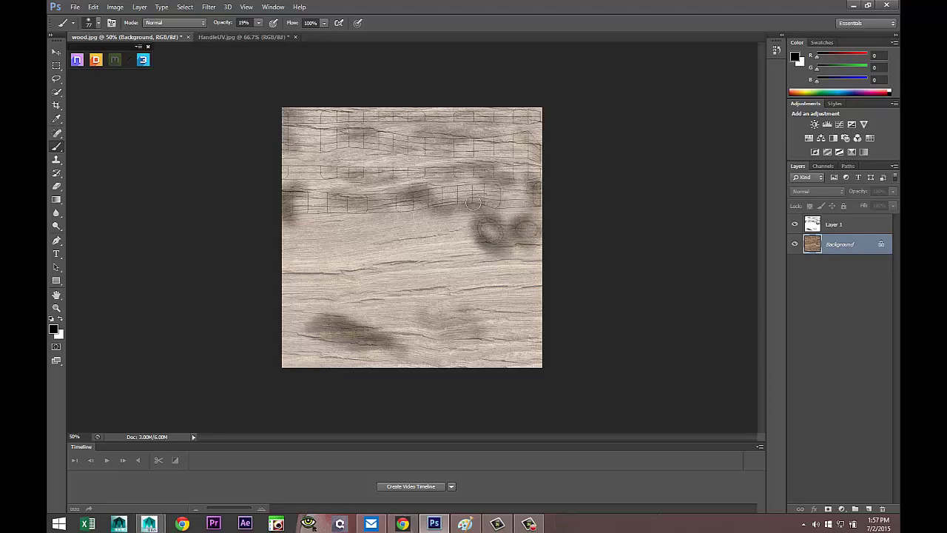
pyautogui.moveTo(430, 199)
pyautogui.mouseDown()
pyautogui.moveTo(343, 201)
pyautogui.moveTo(290, 222)
pyautogui.moveTo(291, 119)
pyautogui.moveTo(389, 142)
pyautogui.moveTo(426, 132)
pyautogui.moveTo(456, 139)
pyautogui.moveTo(459, 151)
pyautogui.moveTo(521, 151)
pyautogui.moveTo(537, 139)
pyautogui.moveTo(531, 126)
pyautogui.moveTo(291, 116)
pyautogui.mouseUp()
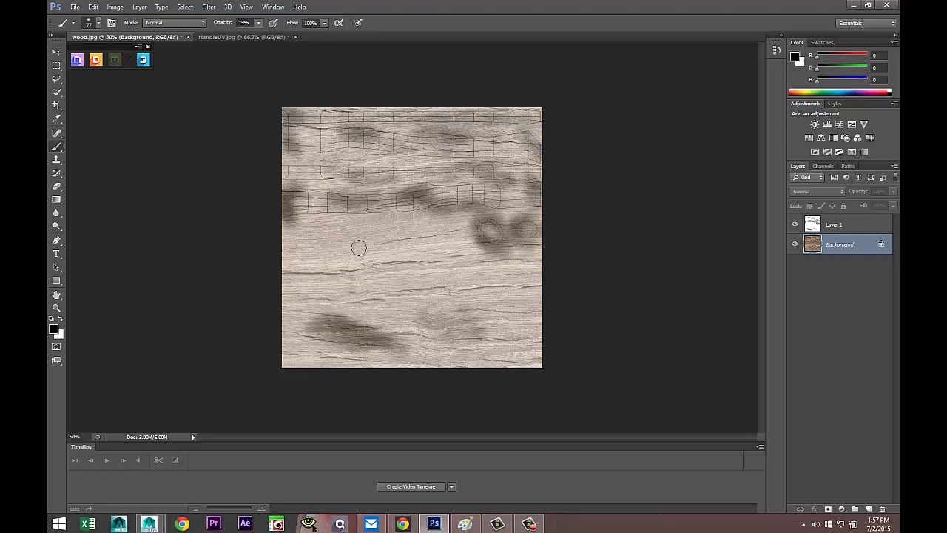
pyautogui.moveTo(371, 180); pyautogui.dragTo(486, 185)
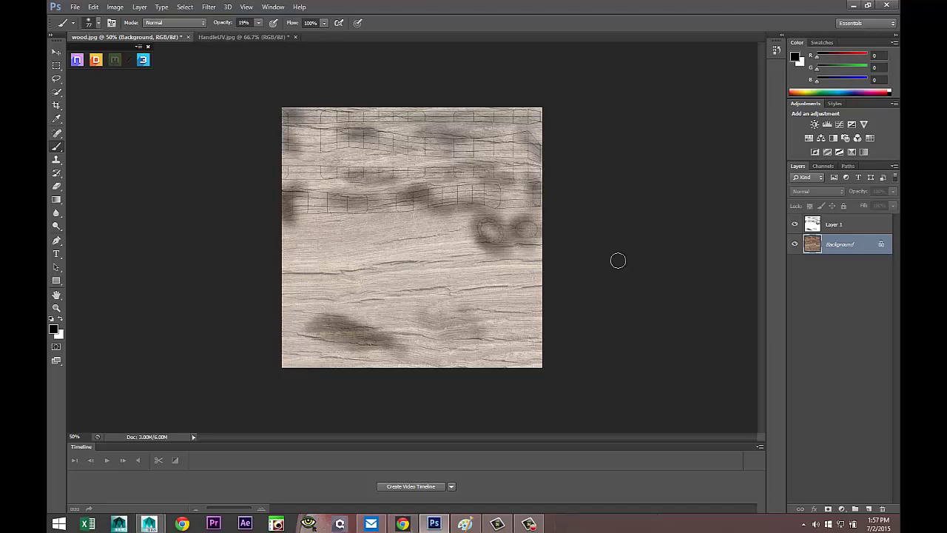
# Step: Delete the UV layout layer and save the painted texture over wood.jpg on the Desktop at maximum JPEG quality 12
pyautogui.click(834, 227)
pyautogui.press('Delete')
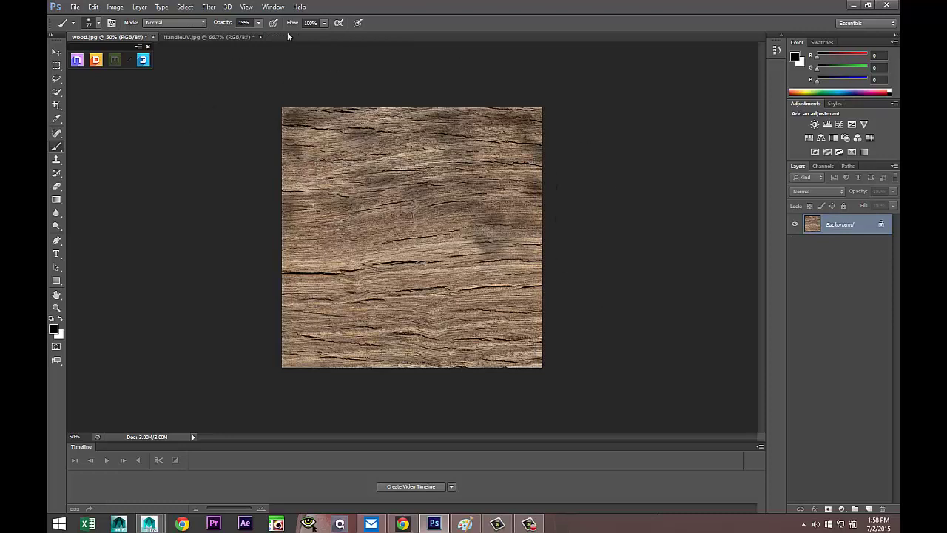
pyautogui.click(73, 7)
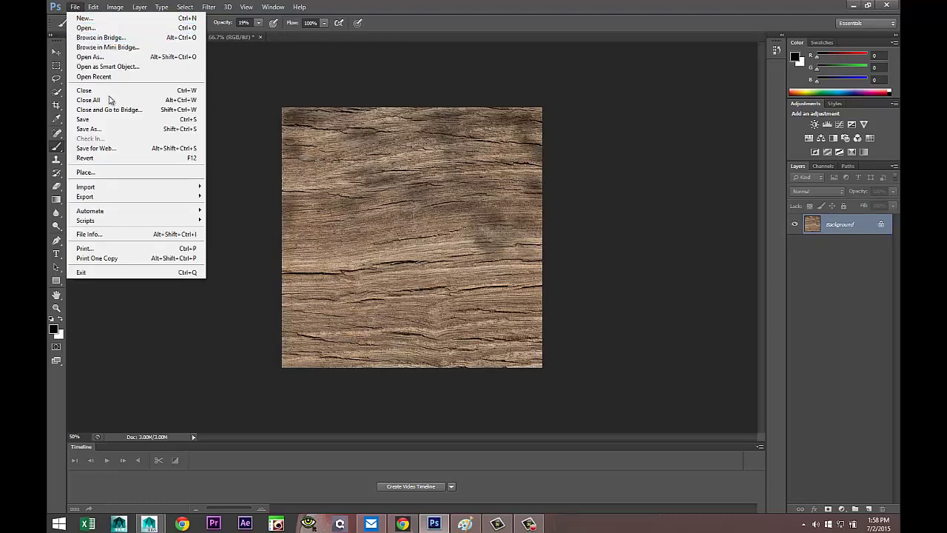
pyautogui.click(107, 129)
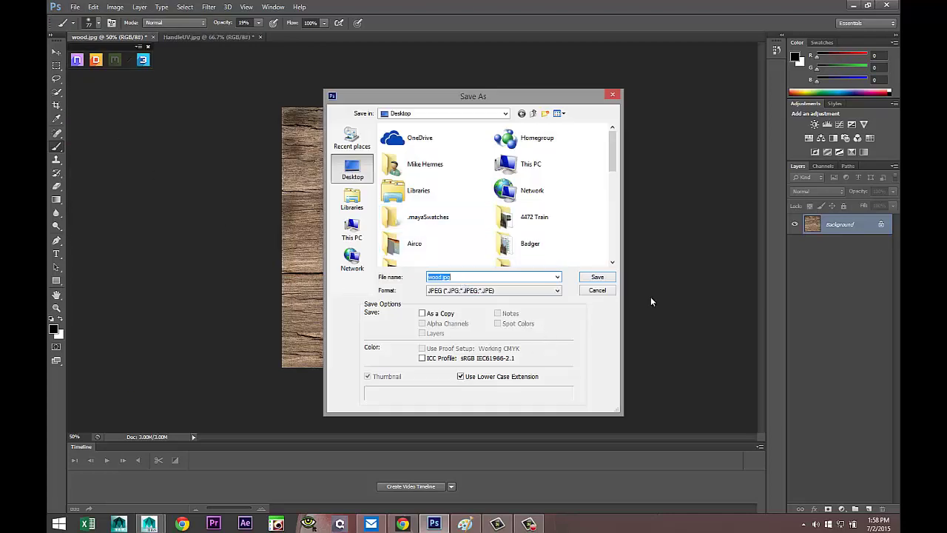
pyautogui.click(596, 277)
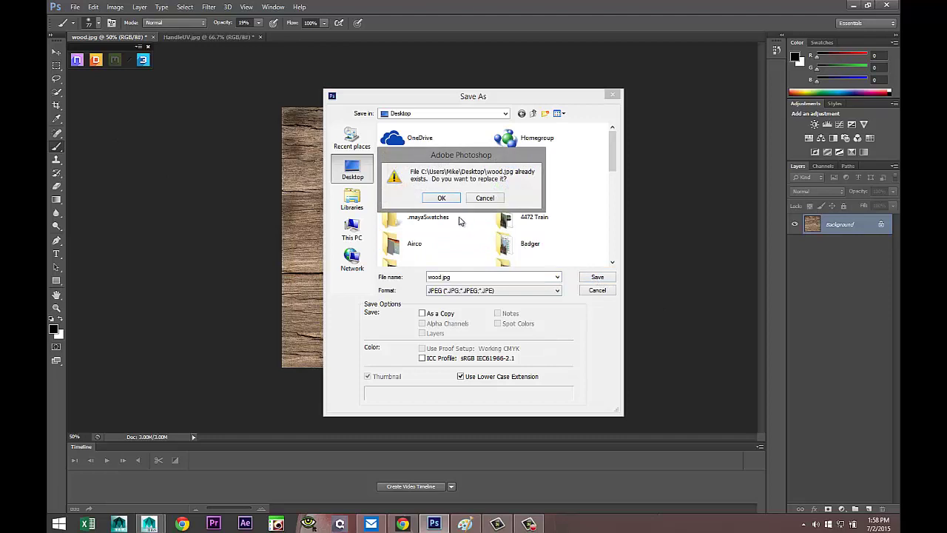
pyautogui.click(443, 199)
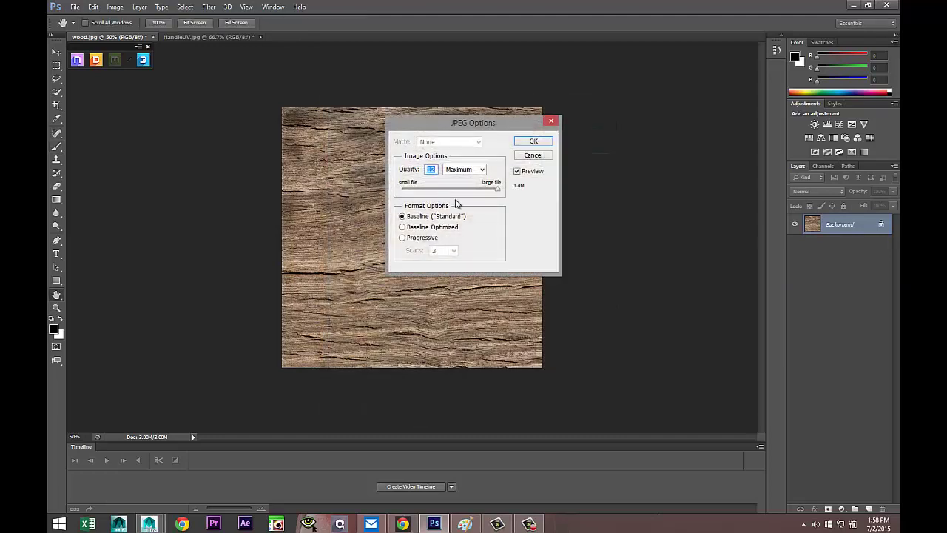
pyautogui.click(534, 140)
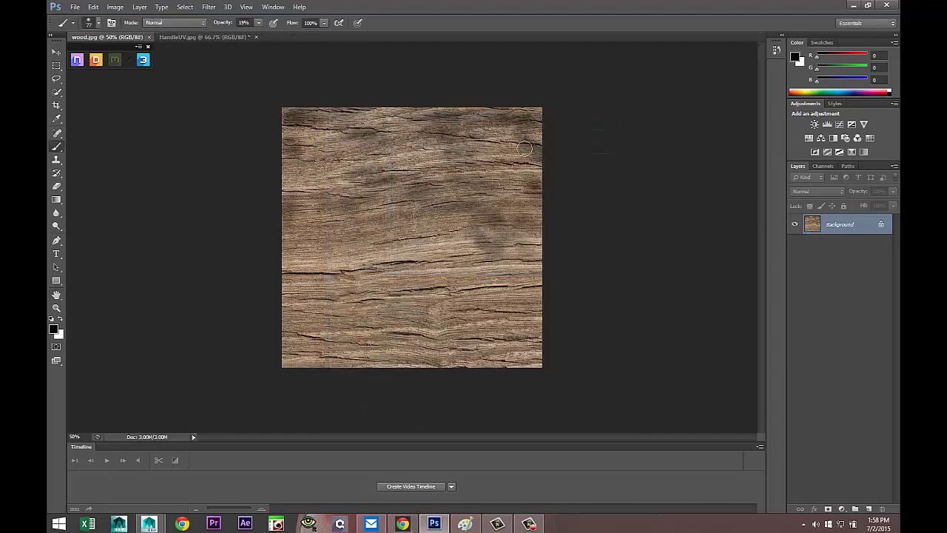
# Step: Switch to Maya, deselect the axe handle and minimise the UV Texture Editor to clear the view of the model
pyautogui.hotkey('alt', 'Tab')
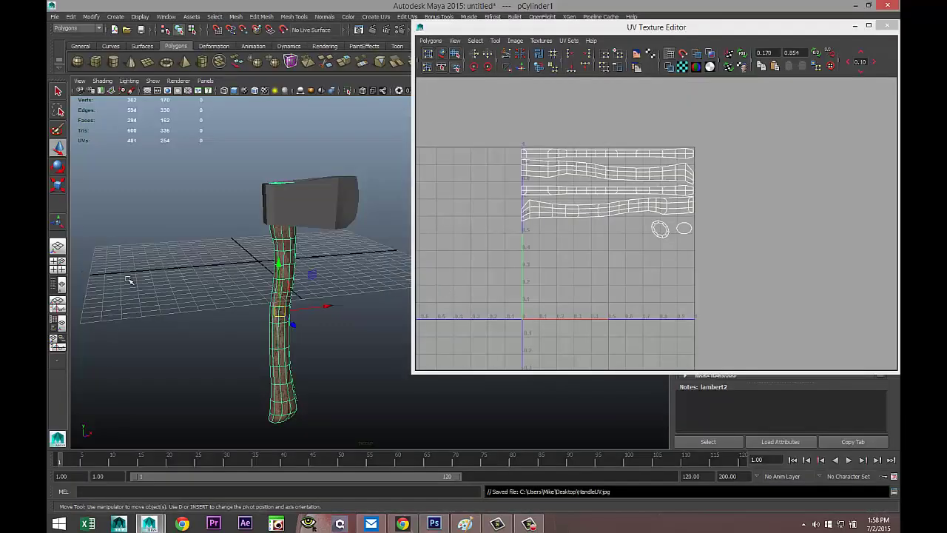
pyautogui.click(189, 303)
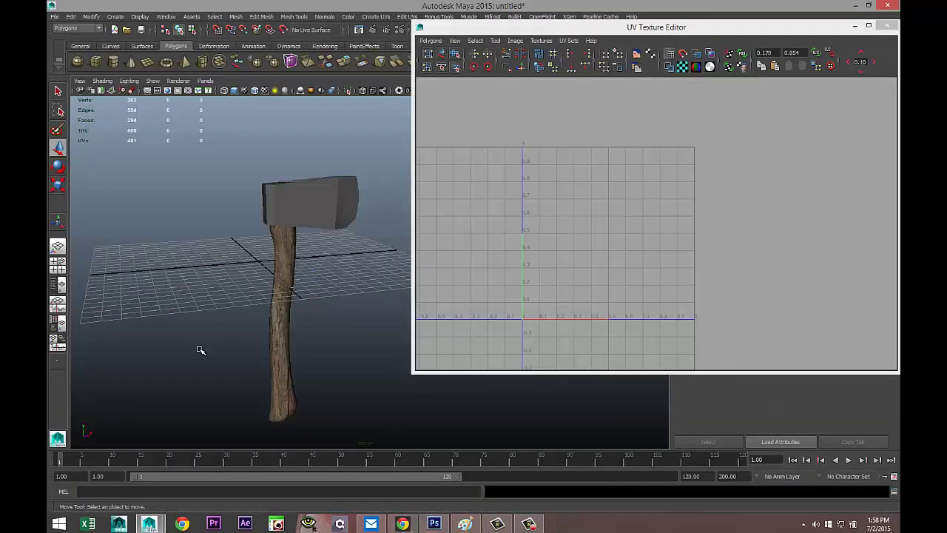
pyautogui.keyDown('alt'); pyautogui.moveTo(200, 345); pyautogui.dragTo(219, 318, button='middle'); pyautogui.keyUp('alt')
pyautogui.keyDown('alt'); pyautogui.moveTo(220, 319); pyautogui.dragTo(398, 323, button='right'); pyautogui.keyUp('alt')
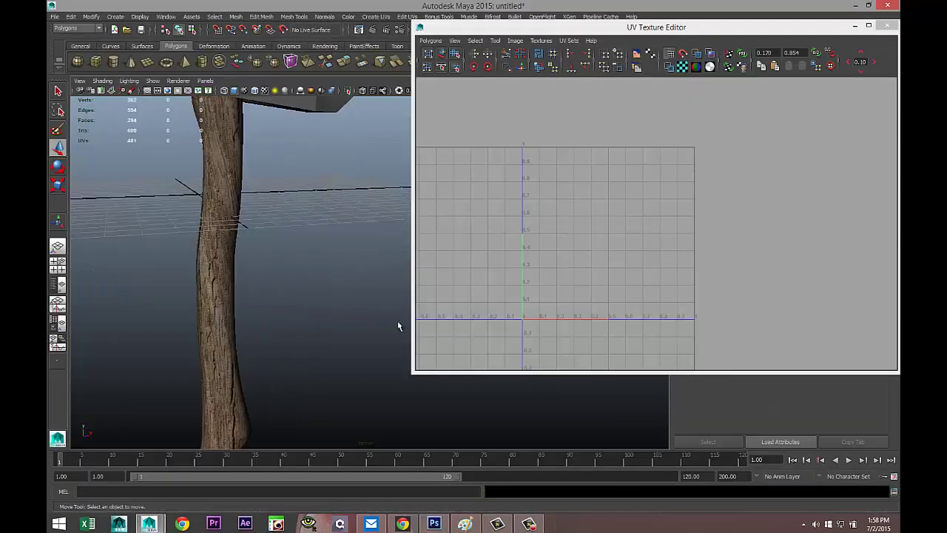
pyautogui.click(855, 25)
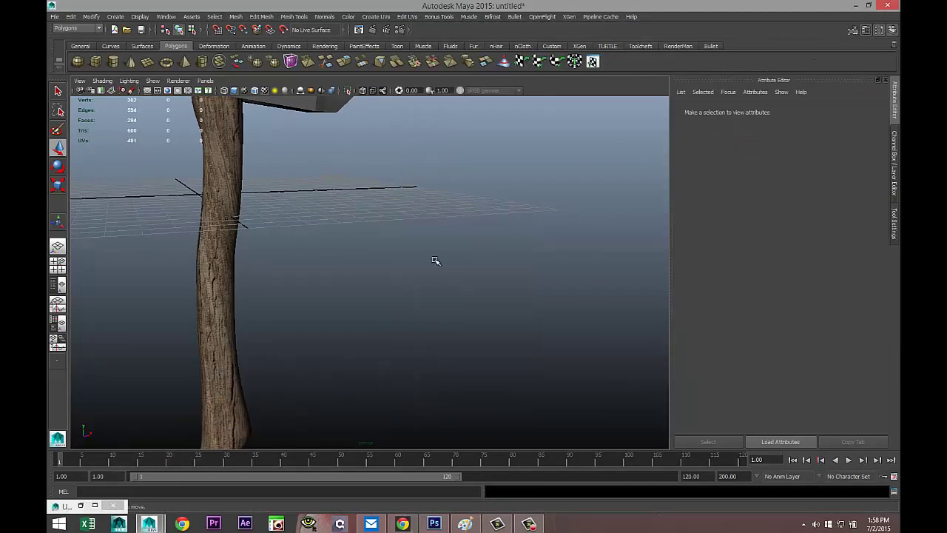
pyautogui.keyDown('alt'); pyautogui.moveTo(319, 306); pyautogui.dragTo(324, 328); pyautogui.keyUp('alt')
# Step: Load the updated wood.jpg from the Desktop into the color file texture of the axe handle's lambert2 material
pyautogui.click(301, 326)
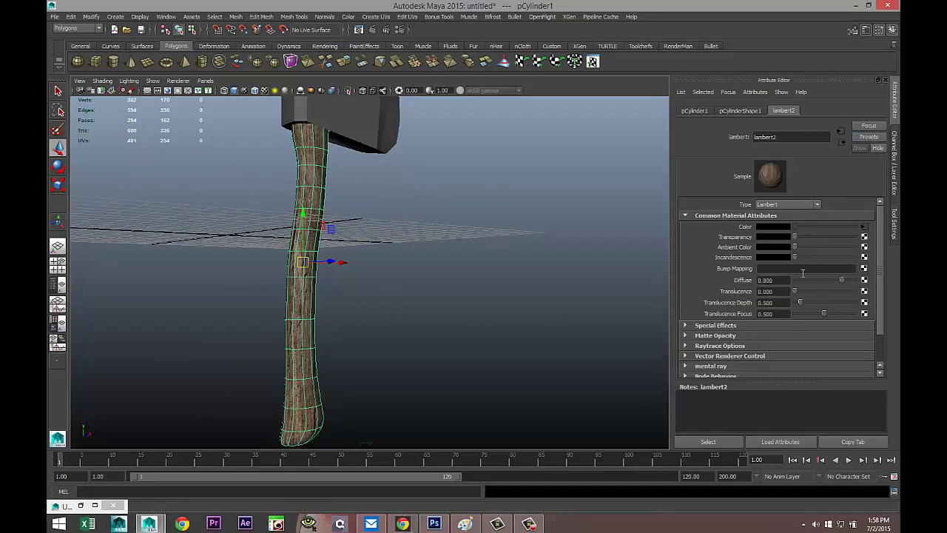
pyautogui.click(864, 227)
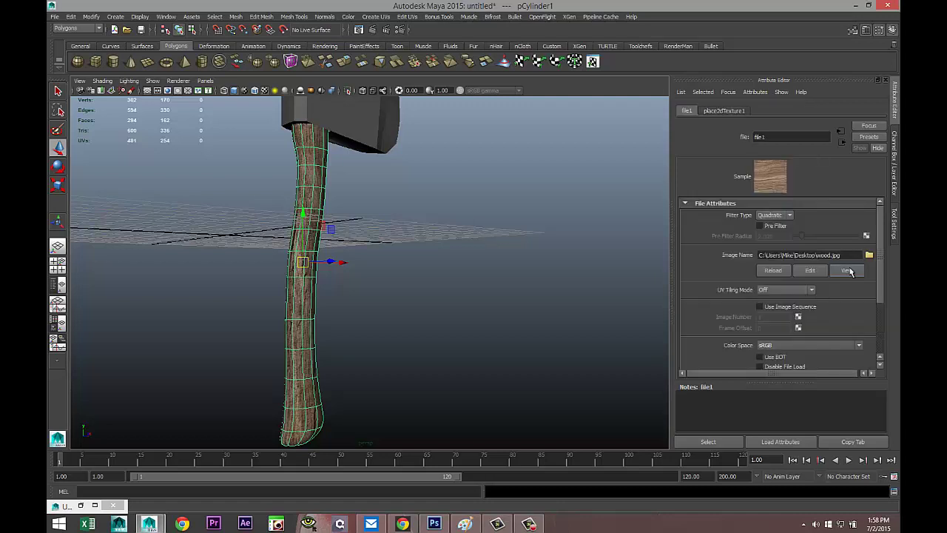
pyautogui.click(869, 256)
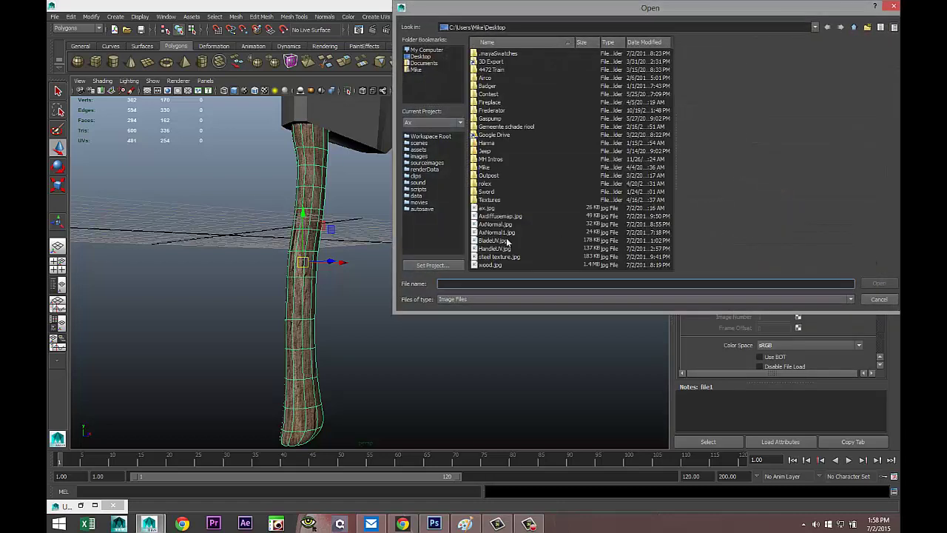
pyautogui.click(498, 265)
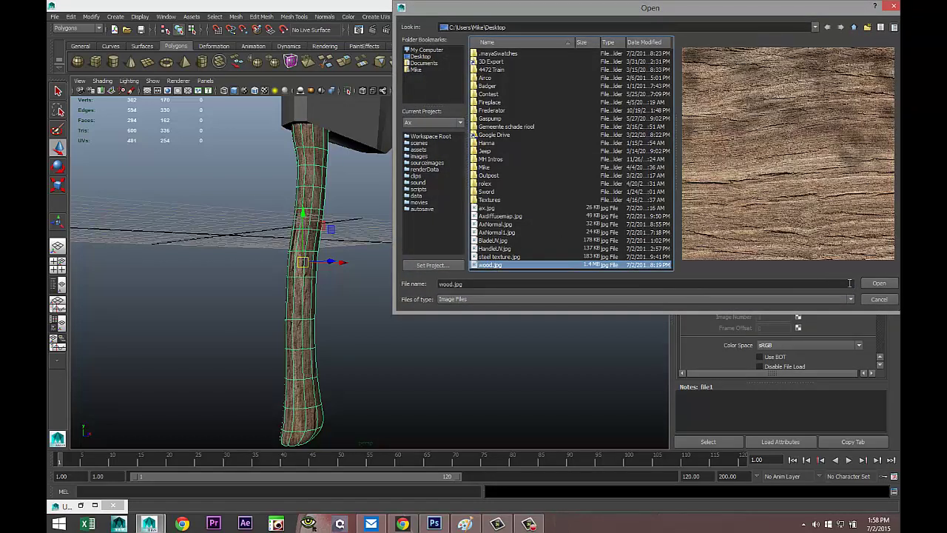
pyautogui.click(878, 284)
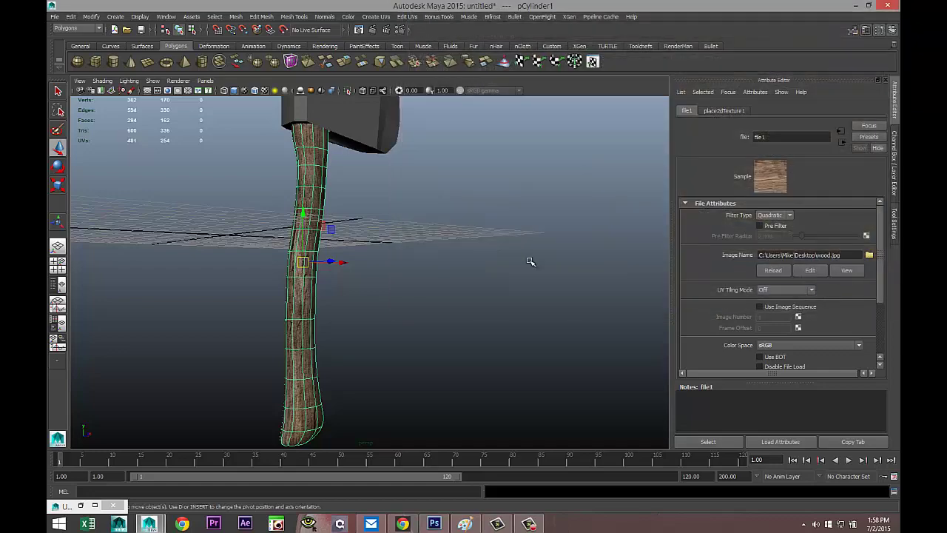
pyautogui.click(415, 318)
pyautogui.press('f')
pyautogui.scroll(5, 387, 330)
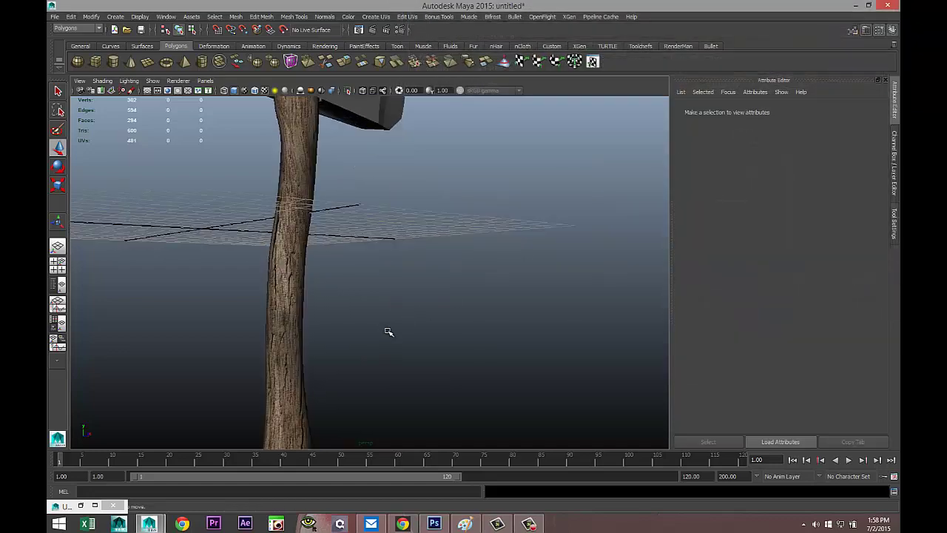
pyautogui.keyDown('alt'); pyautogui.moveTo(387, 332); pyautogui.dragTo(375, 315); pyautogui.keyUp('alt')
pyautogui.keyDown('alt'); pyautogui.moveTo(375, 316); pyautogui.dragTo(423, 376, button='middle'); pyautogui.keyUp('alt')
pyautogui.keyDown('alt'); pyautogui.moveTo(423, 376); pyautogui.dragTo(309, 320); pyautogui.keyUp('alt')
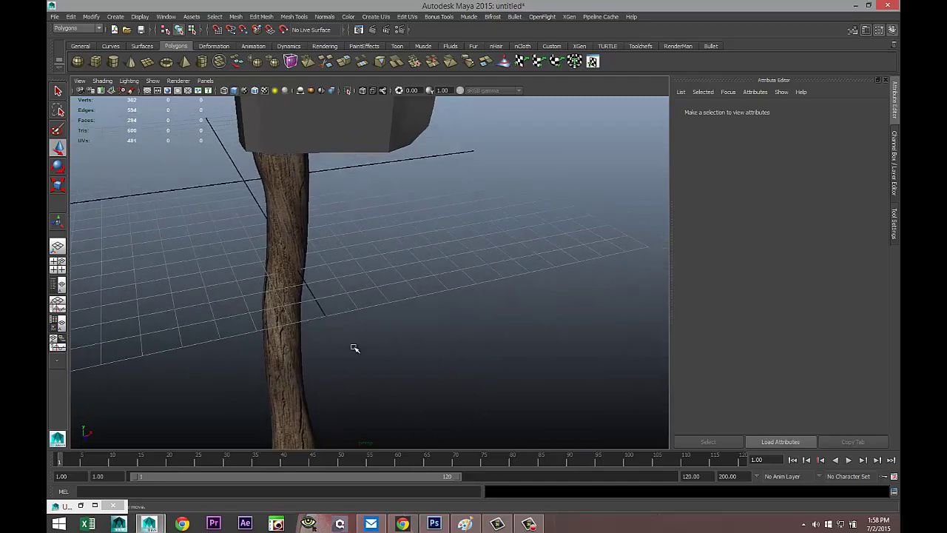
# Step: Switch to Photoshop and convert the wood texture to grayscale with a Black & White adjustment using the Default preset
pyautogui.click(434, 523)
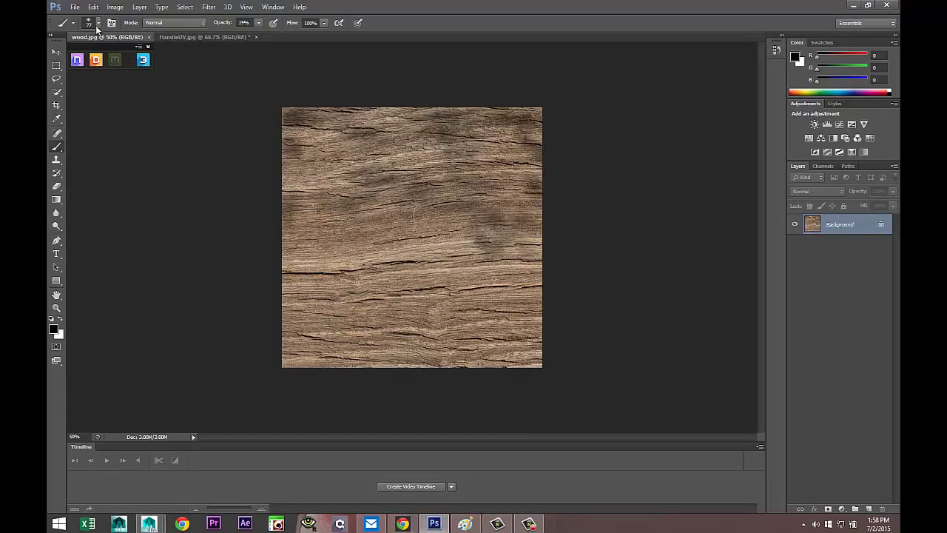
pyautogui.click(115, 6)
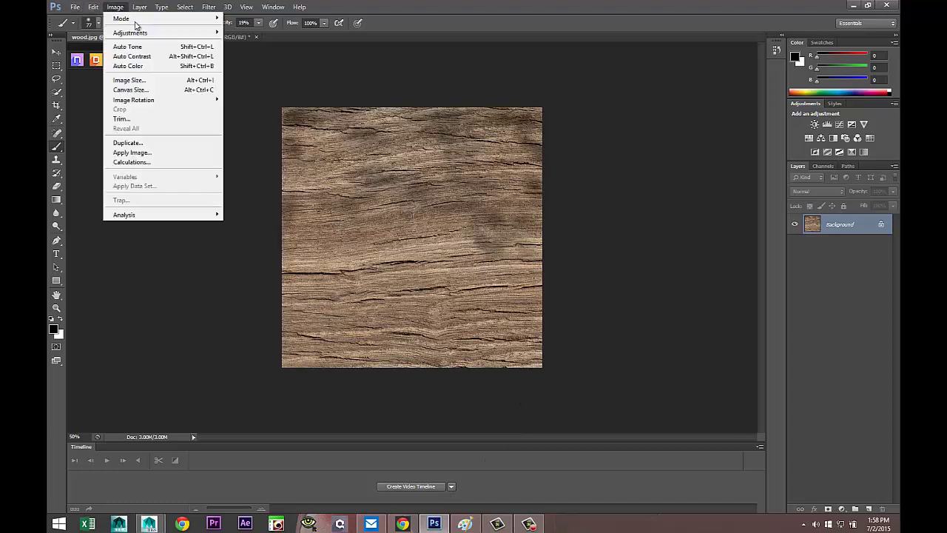
pyautogui.moveTo(174, 35)
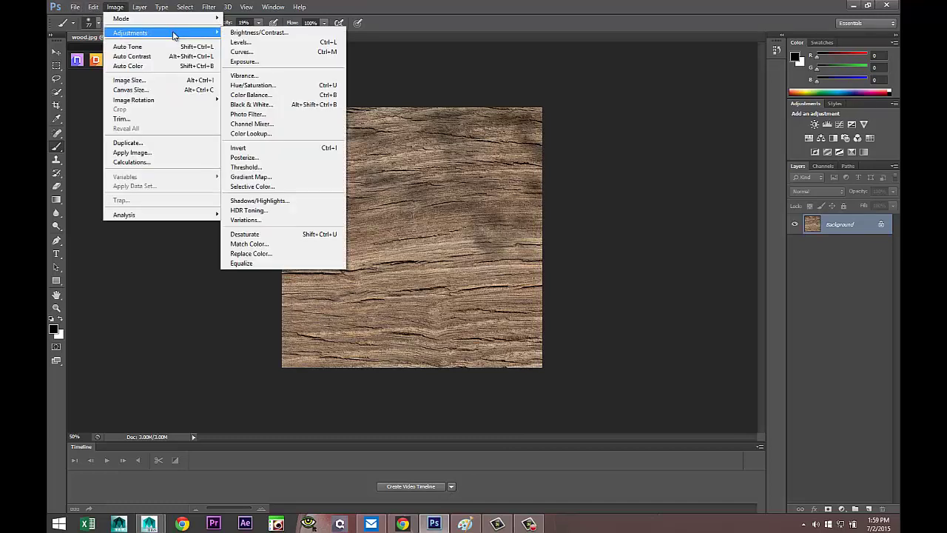
pyautogui.click(273, 109)
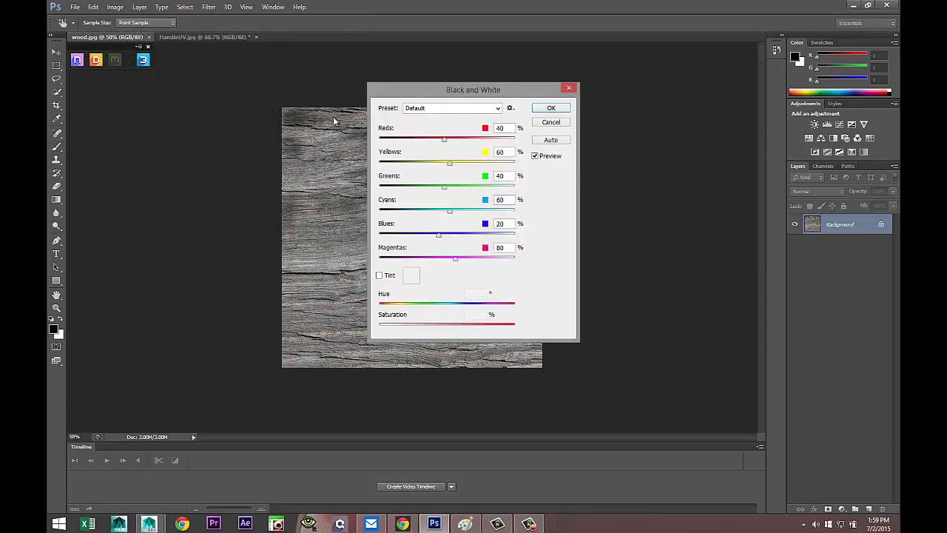
pyautogui.click(552, 108)
pyautogui.press('b')
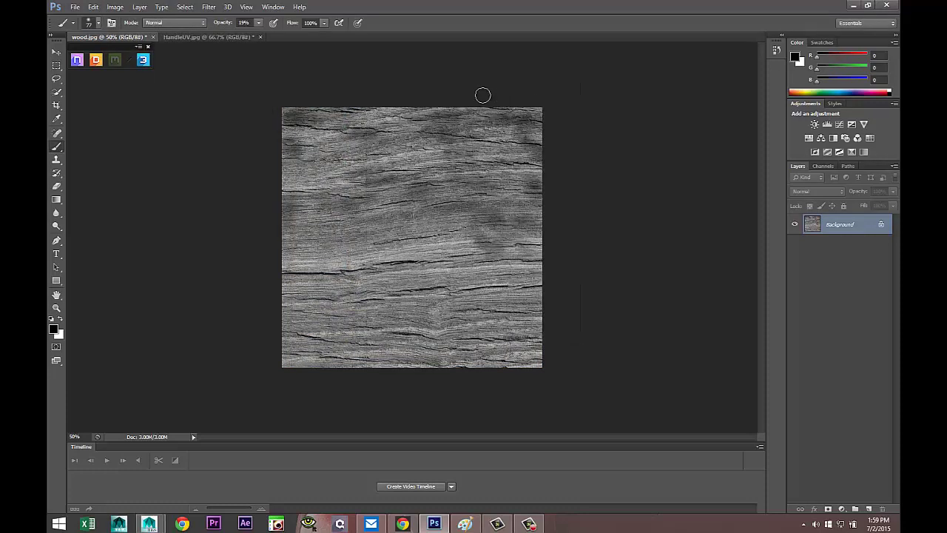
# Step: Save the grayscale wood texture on the Desktop as WoodBump.jpg at maximum JPEG quality 12
pyautogui.click(74, 6)
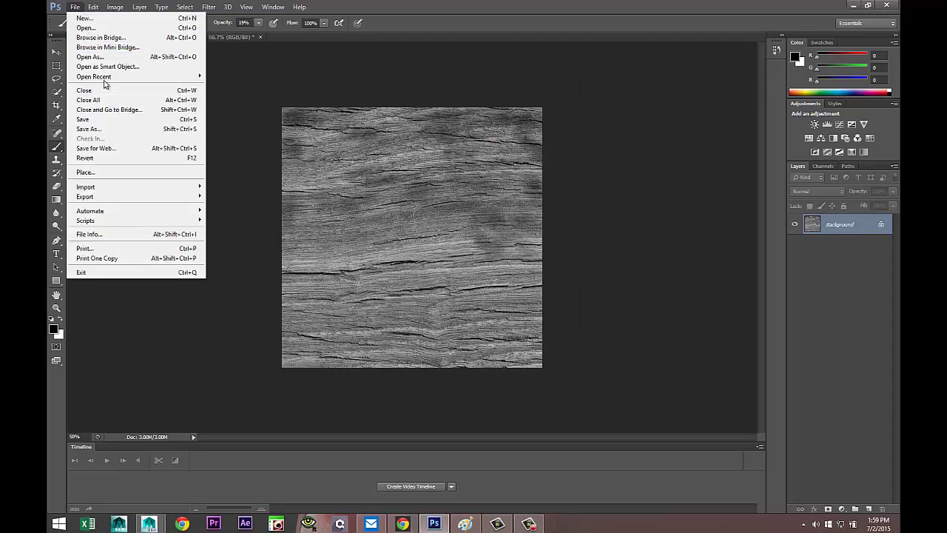
pyautogui.click(101, 130)
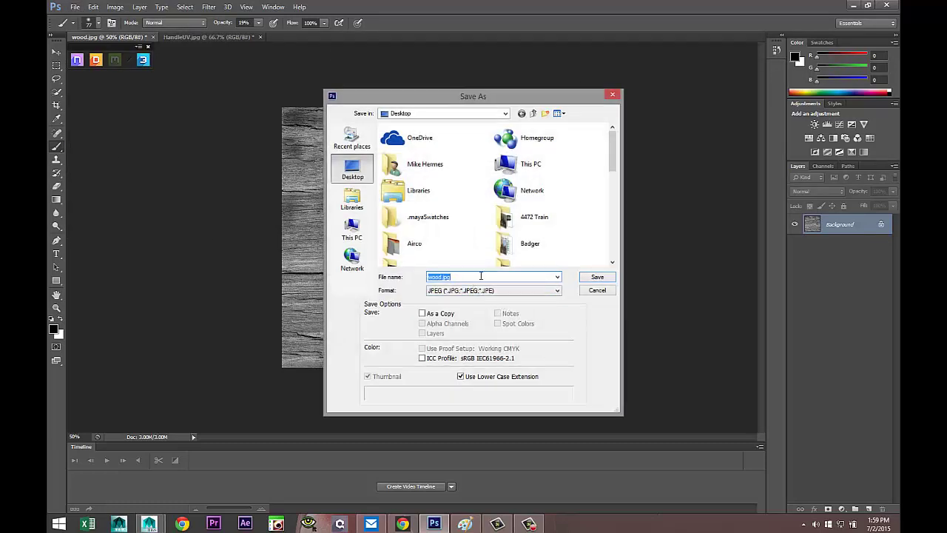
pyautogui.write('Woo')
pyautogui.write('dBurn')
pyautogui.click(595, 278)
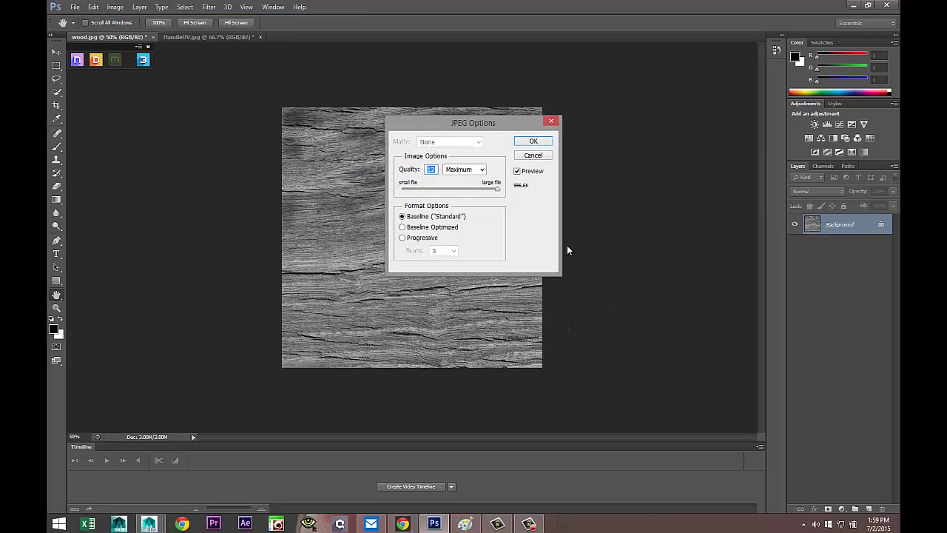
pyautogui.click(534, 141)
pyautogui.press('b')
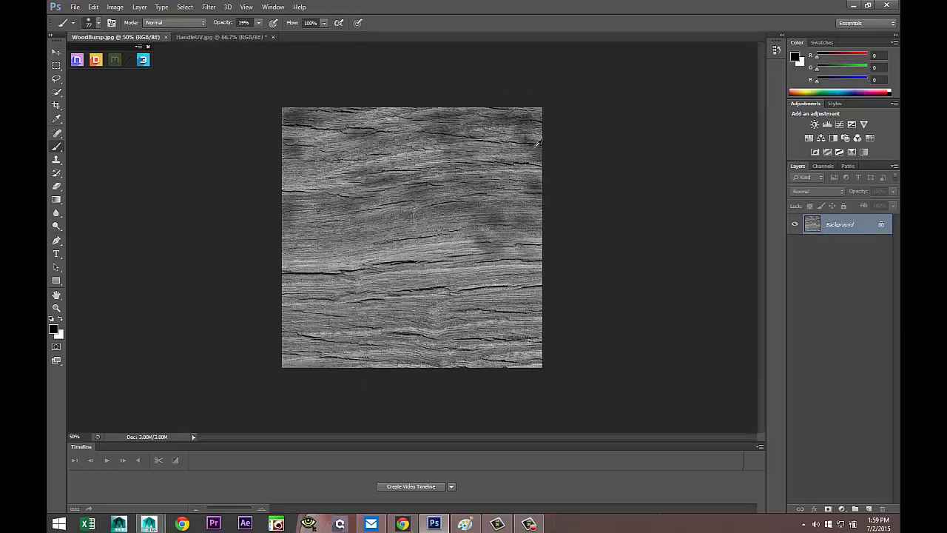
# Step: Switch to Maya and connect a File texture to the Bump Mapping of the handle's lambert2 material, showing its file attributes
pyautogui.hotkey('alt', 'Tab')
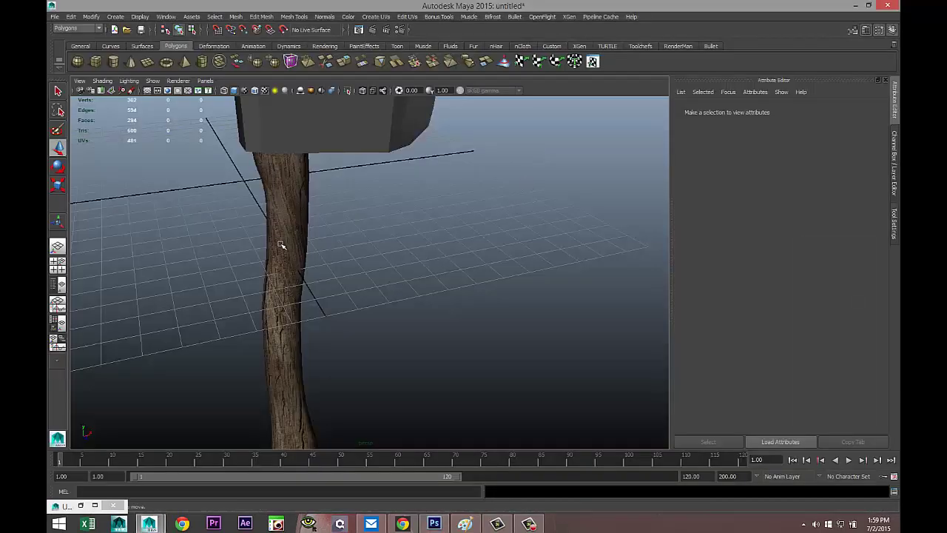
pyautogui.click(281, 244)
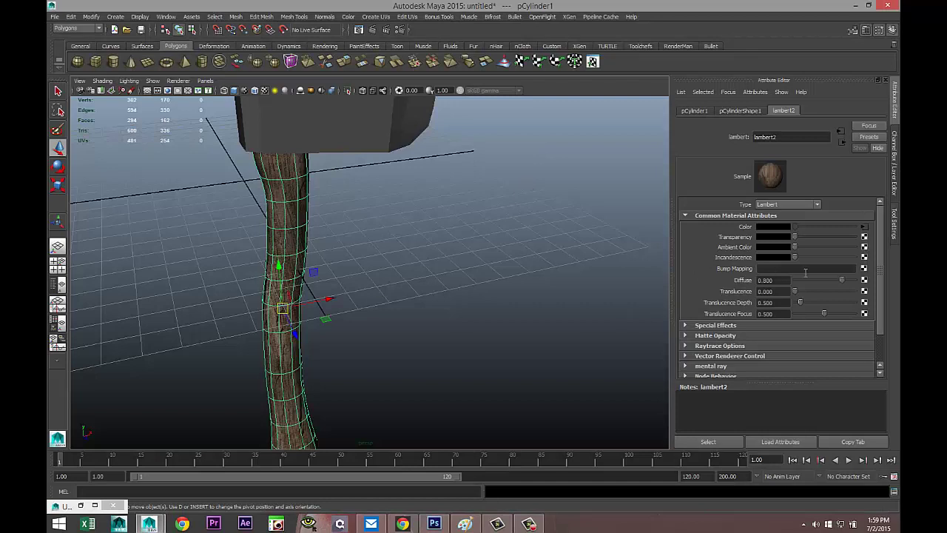
pyautogui.click(864, 269)
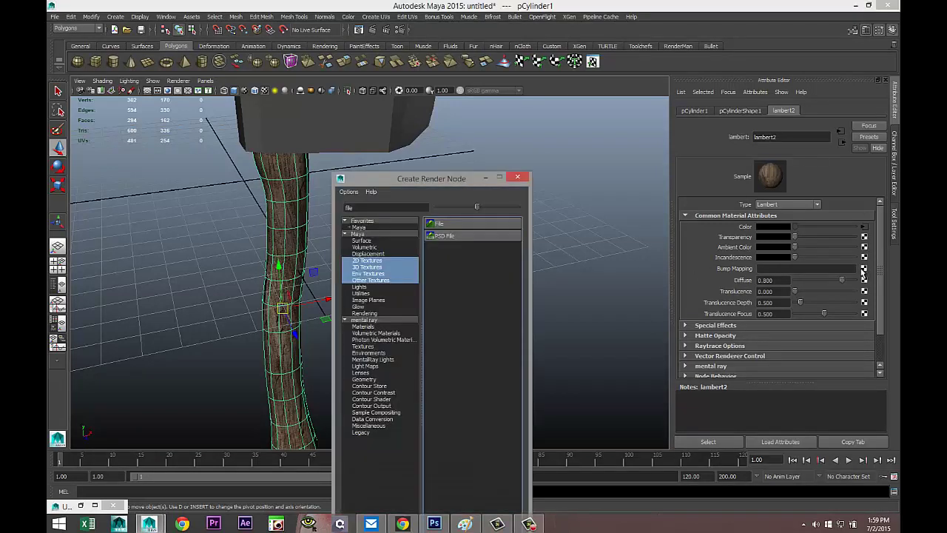
pyautogui.click(458, 224)
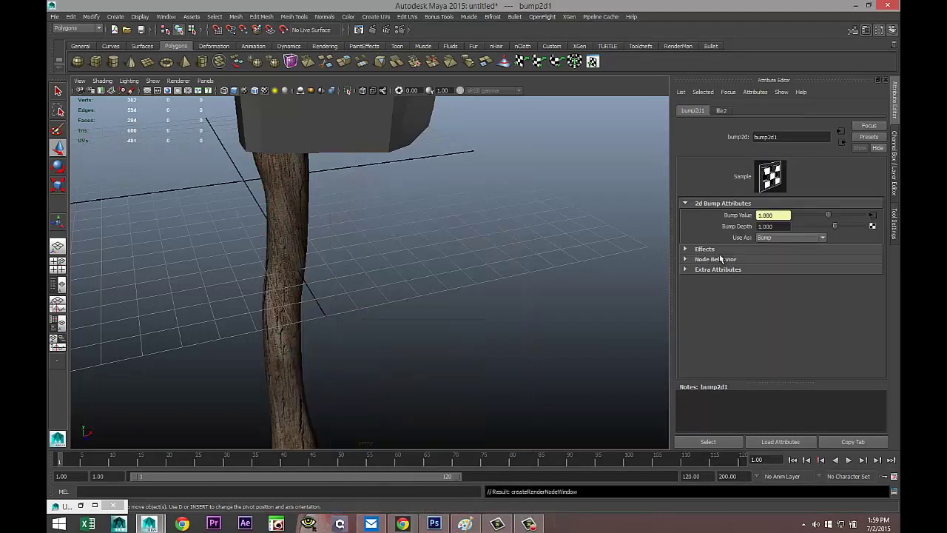
pyautogui.click(872, 216)
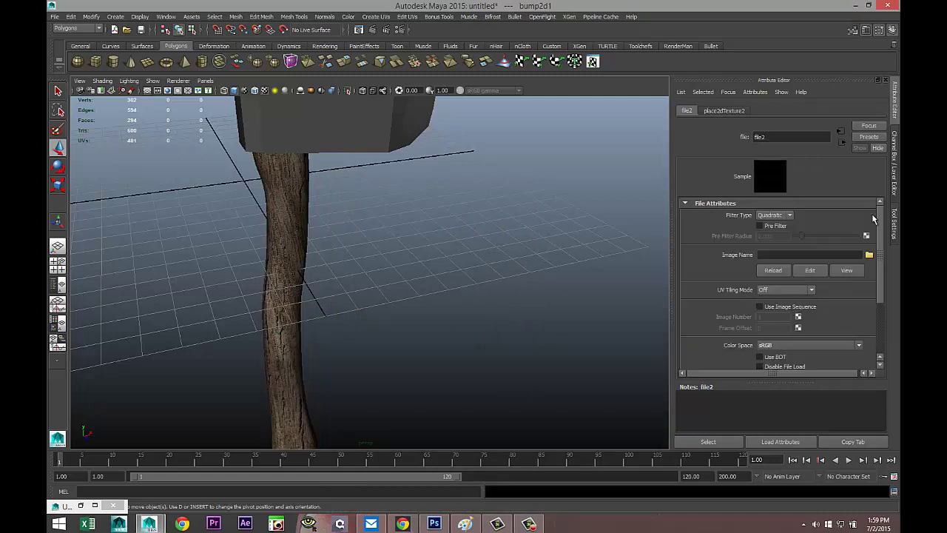
# Step: Load WoodBump.jpg from the Desktop as the image of the bump file texture
pyautogui.click(869, 255)
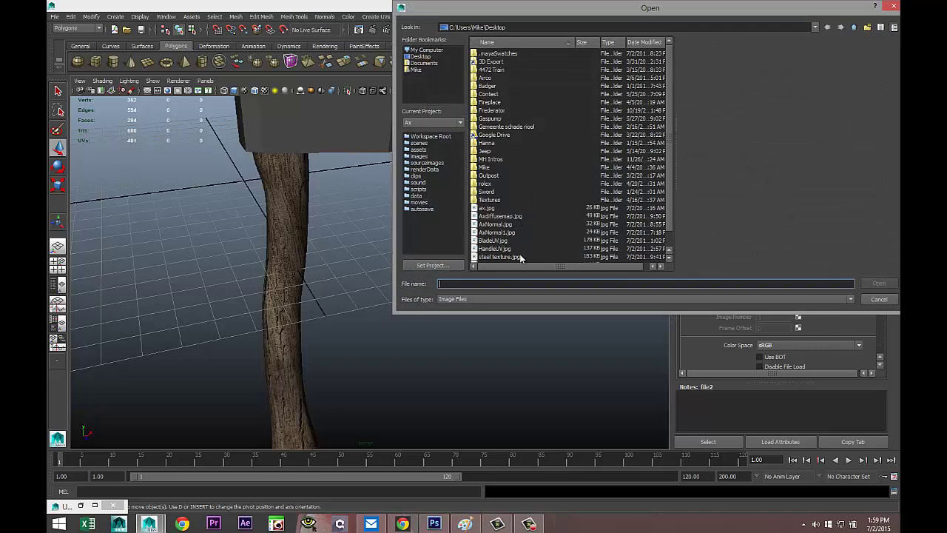
pyautogui.scroll(-1, 542, 230)
pyautogui.click(497, 257)
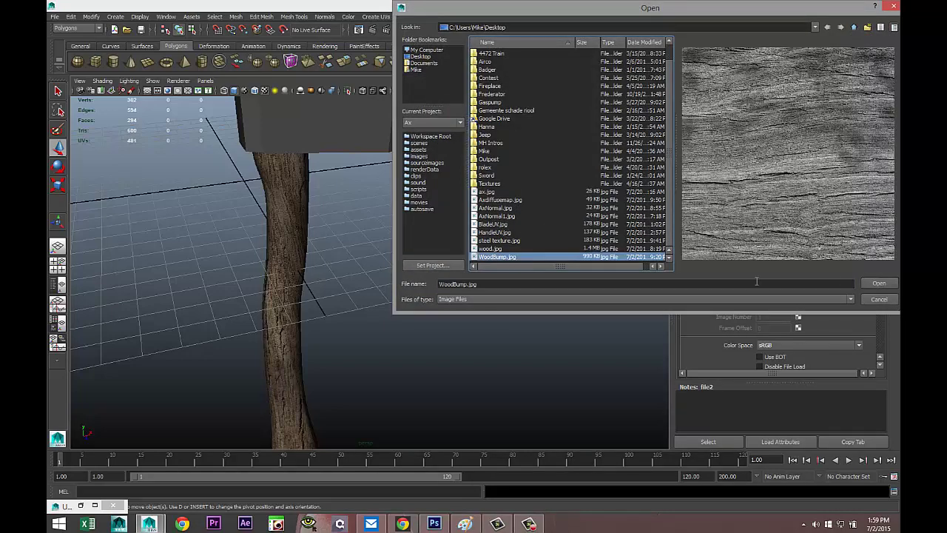
pyautogui.click(875, 284)
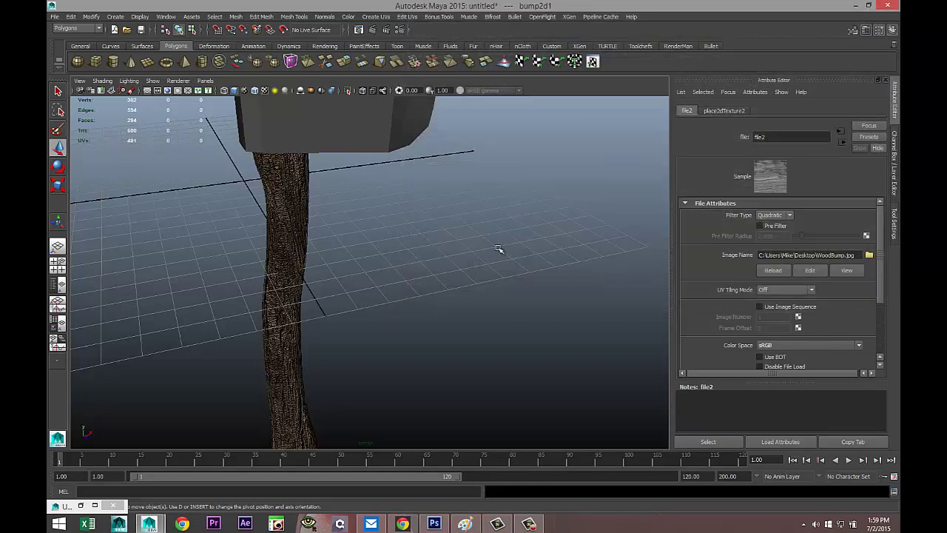
# Step: Look through the file and 2D placement attributes of the handle material's bump texture for bump settings
pyautogui.keyDown('alt'); pyautogui.moveTo(335, 283); pyautogui.dragTo(404, 275); pyautogui.keyUp('alt')
pyautogui.click(725, 110)
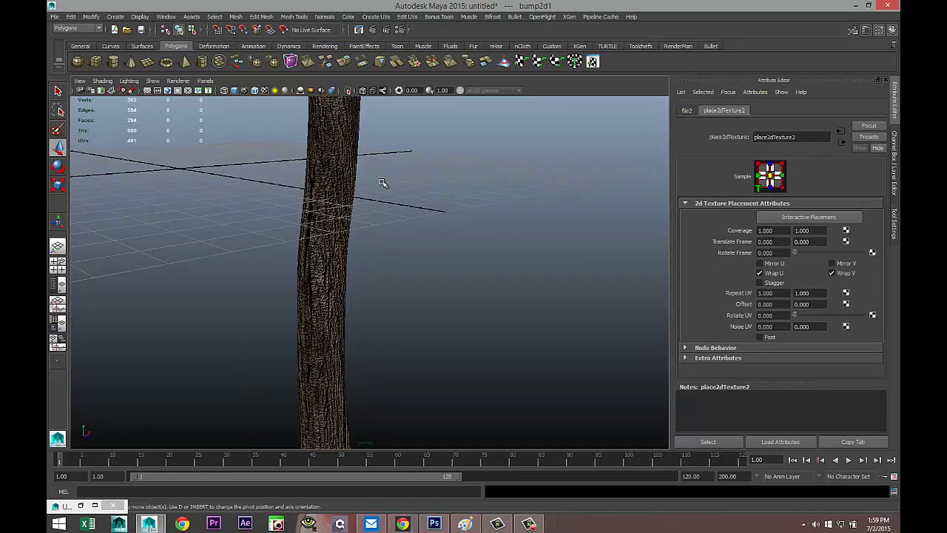
pyautogui.click(341, 183)
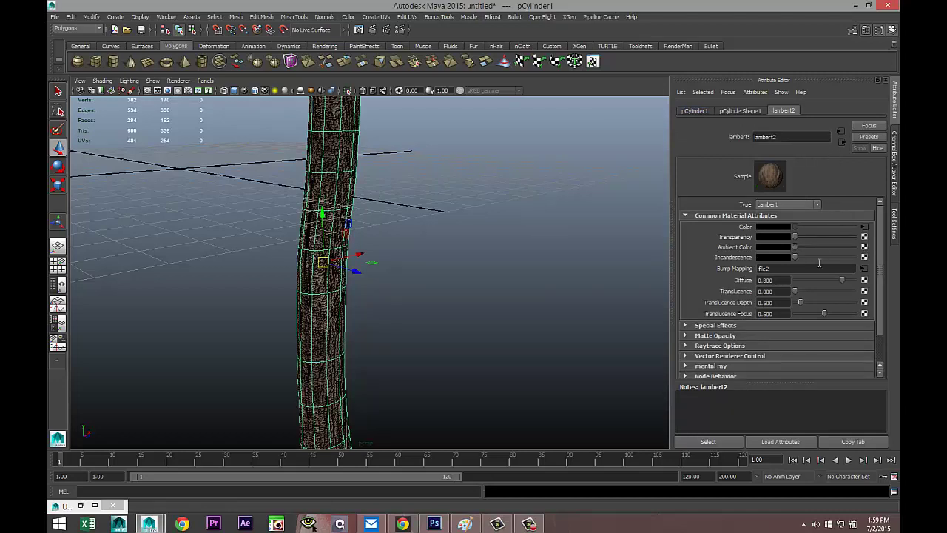
pyautogui.click(864, 269)
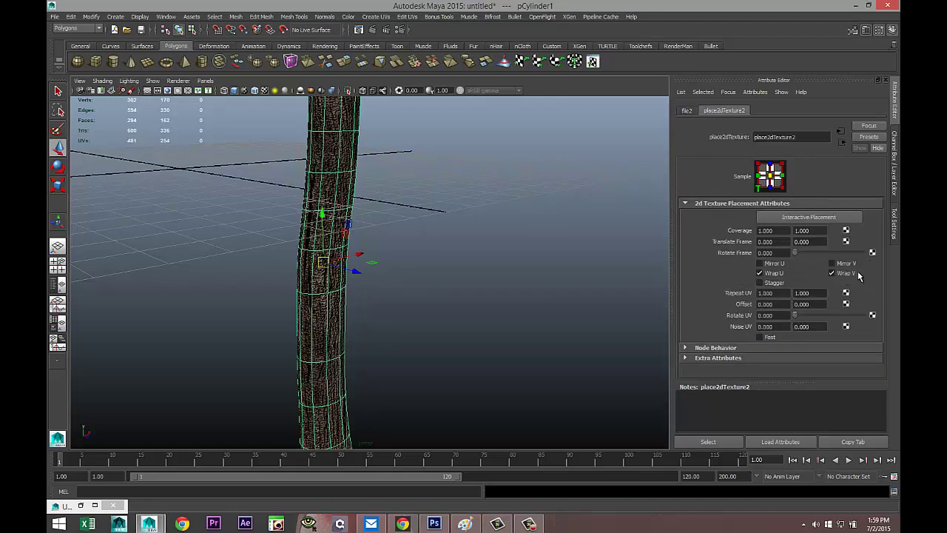
pyautogui.click(687, 111)
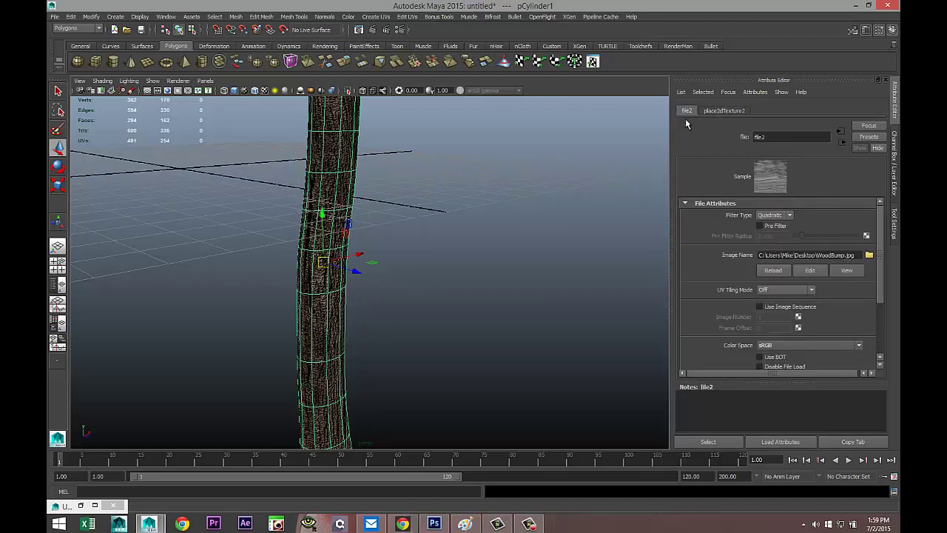
pyautogui.scroll(-5, 766, 274)
pyautogui.scroll(5, 767, 273)
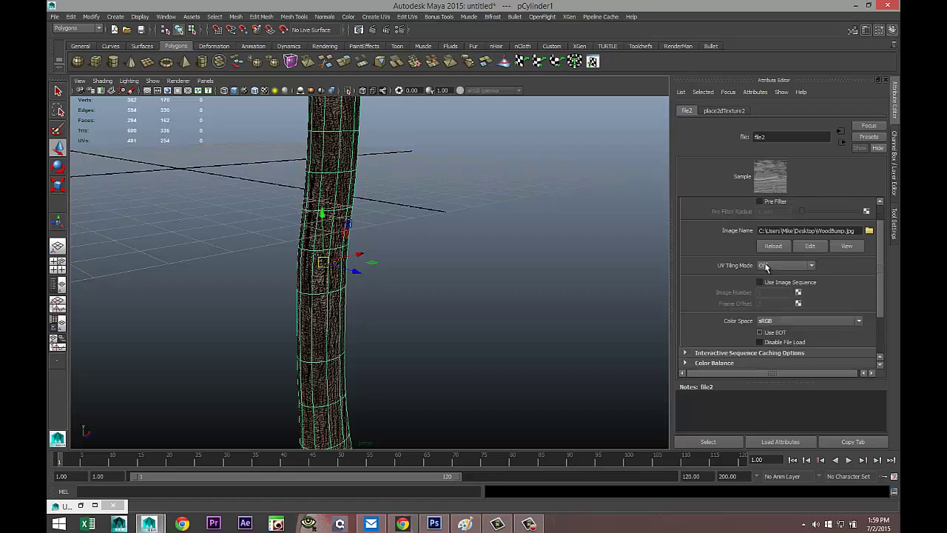
pyautogui.click(740, 111)
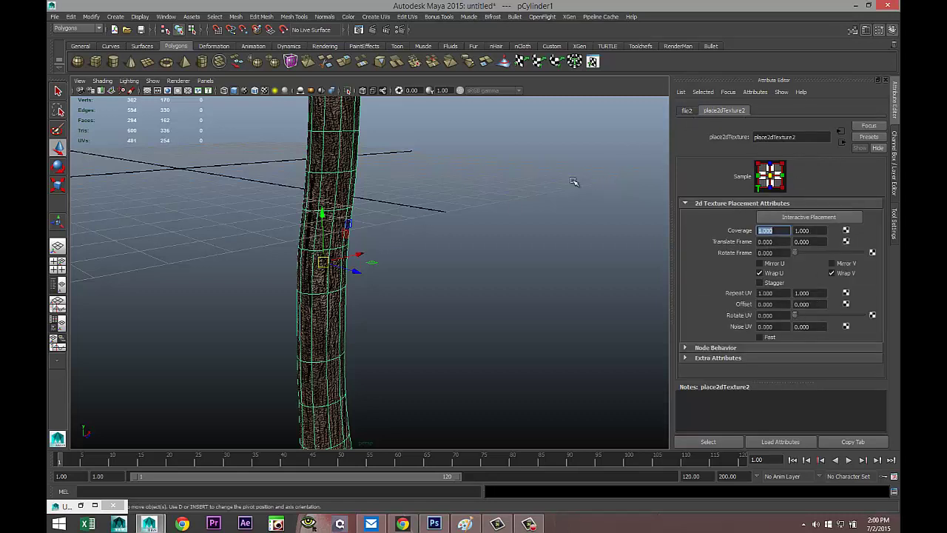
pyautogui.click(591, 195)
pyautogui.moveTo(333, 180); pyautogui.dragTo(370, 169, button='right')
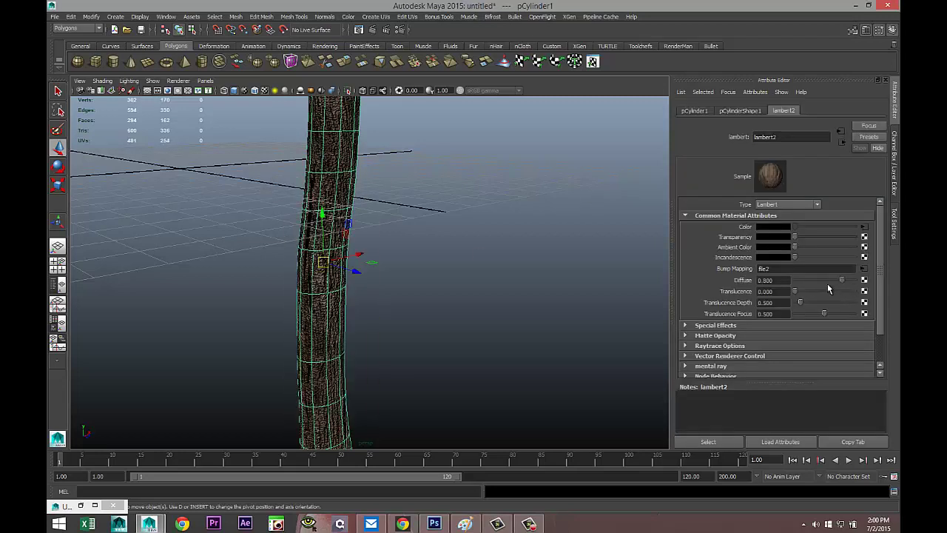
pyautogui.click(864, 270)
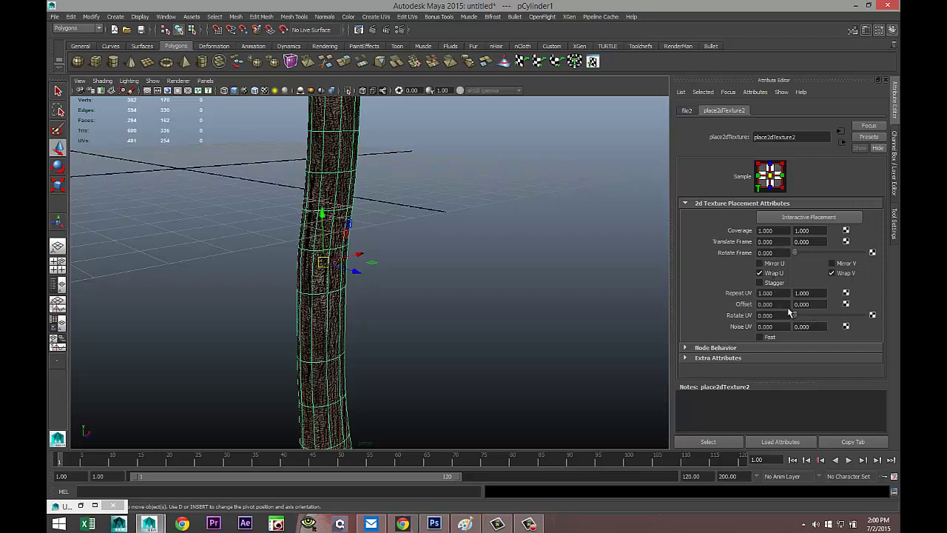
pyautogui.click(686, 111)
pyautogui.click(717, 112)
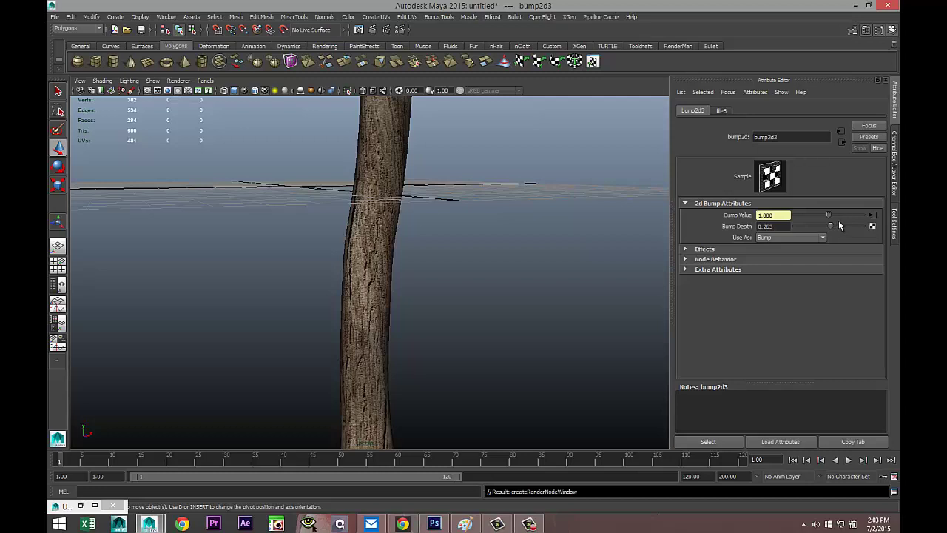
# Step: Load WoodBump.jpg from the Desktop as the image of the file texture feeding the handle's bump node, and clear the selection
pyautogui.click(872, 216)
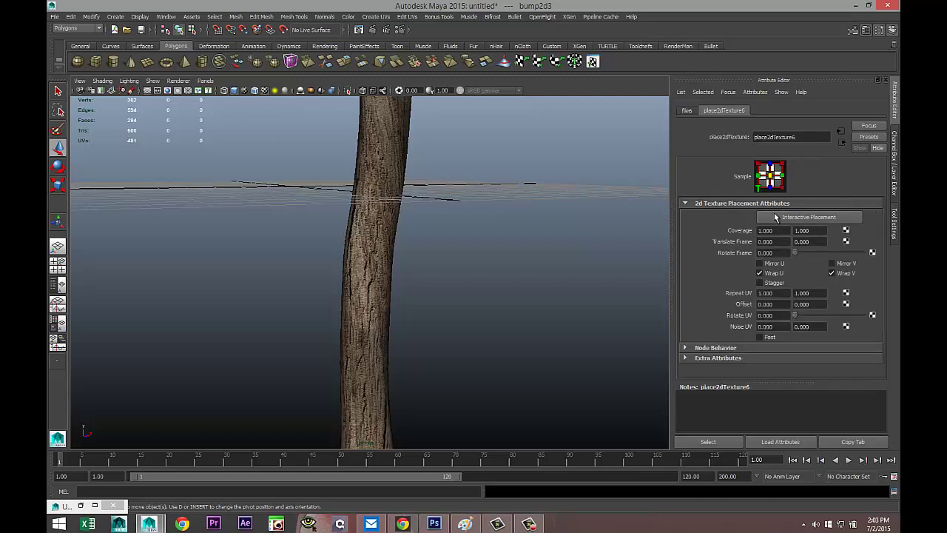
pyautogui.click(687, 110)
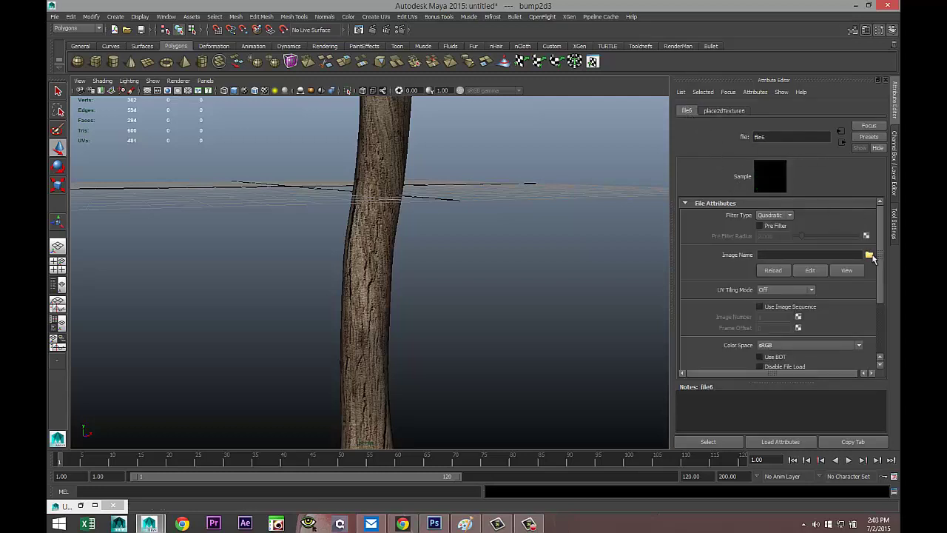
pyautogui.click(870, 254)
pyautogui.scroll(-1, 563, 229)
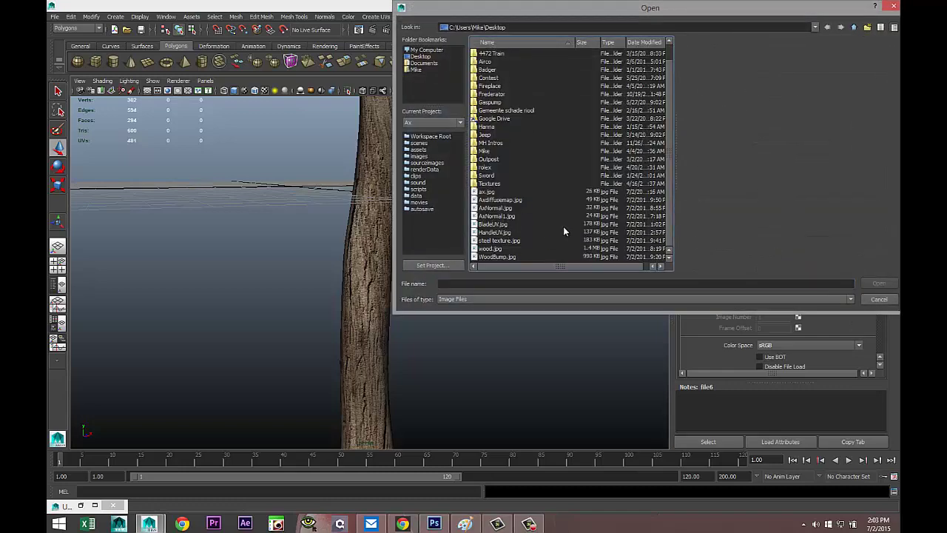
pyautogui.click(498, 257)
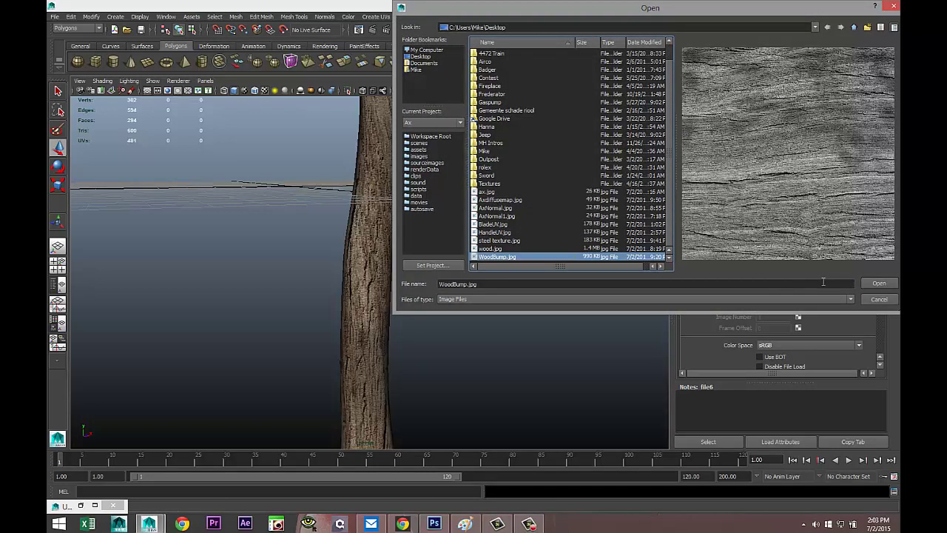
pyautogui.click(879, 284)
pyautogui.click(509, 260)
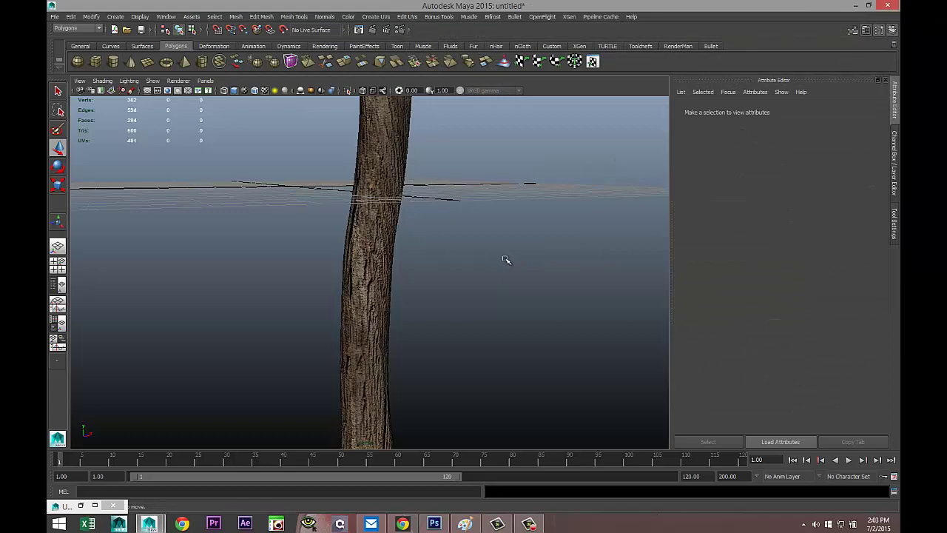
# Step: Inspect the bumped wood surface of the handle up close and the shape of the untextured axe head
pyautogui.keyDown('alt'); pyautogui.moveTo(513, 256); pyautogui.dragTo(427, 285); pyautogui.keyUp('alt')
pyautogui.keyDown('alt'); pyautogui.moveTo(428, 284); pyautogui.dragTo(444, 295, button='middle'); pyautogui.keyUp('alt')
pyautogui.scroll(4, 455, 290)
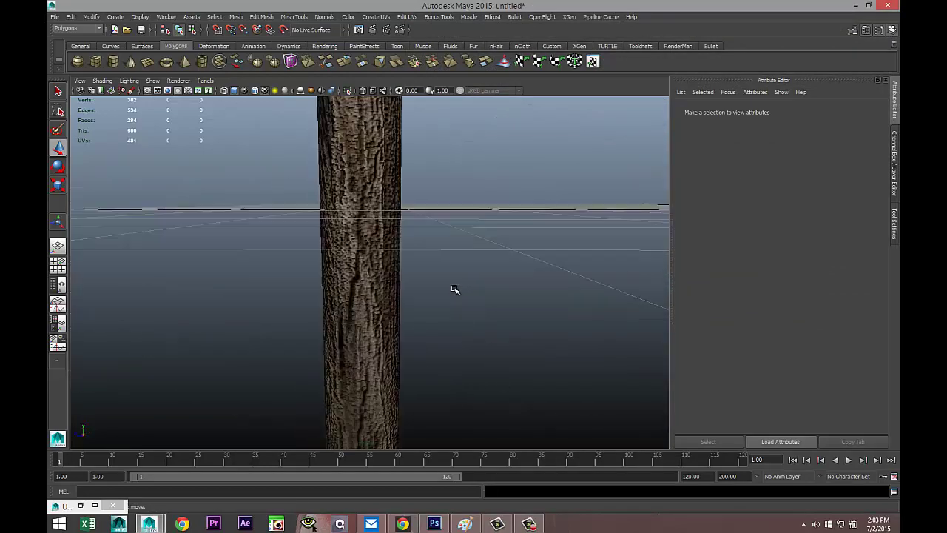
pyautogui.scroll(-4, 456, 290)
pyautogui.keyDown('alt'); pyautogui.moveTo(455, 289); pyautogui.dragTo(448, 245); pyautogui.keyUp('alt')
pyautogui.click(457, 163)
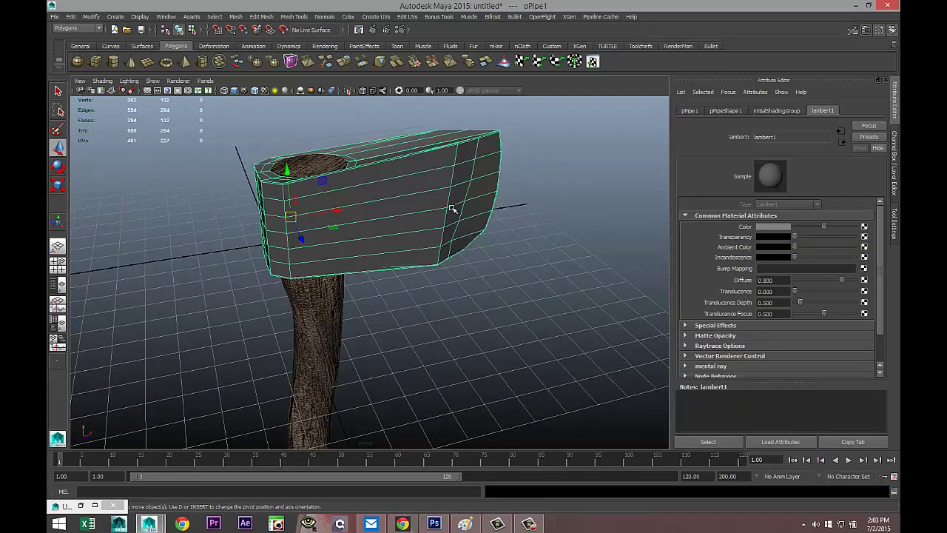
pyautogui.click(494, 264)
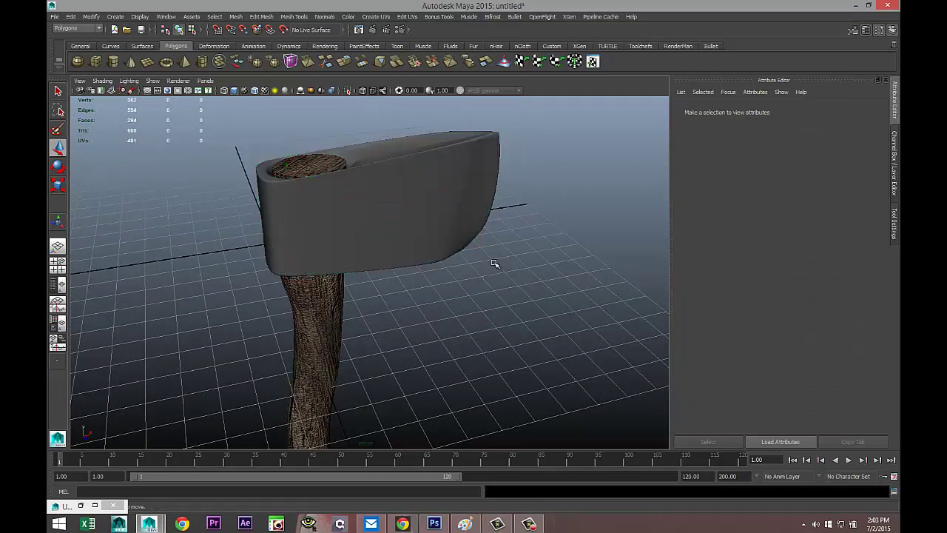
pyautogui.keyDown('alt'); pyautogui.moveTo(488, 271); pyautogui.dragTo(474, 248); pyautogui.keyUp('alt')
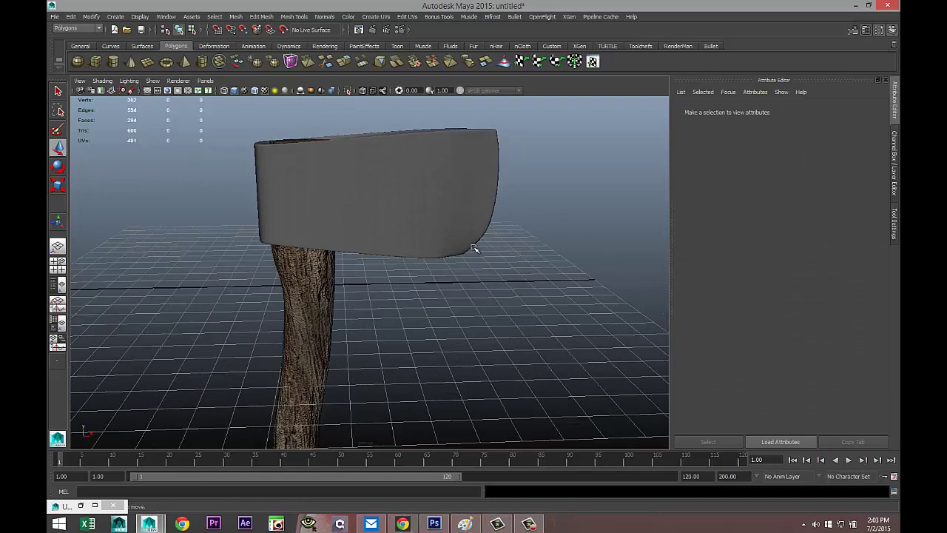
# Step: Switch to Photoshop and close WoodBump.jpg and HandleUV.jpg, discarding the unsaved changes to HandleUV.jpg
pyautogui.hotkey('alt', 'Tab')
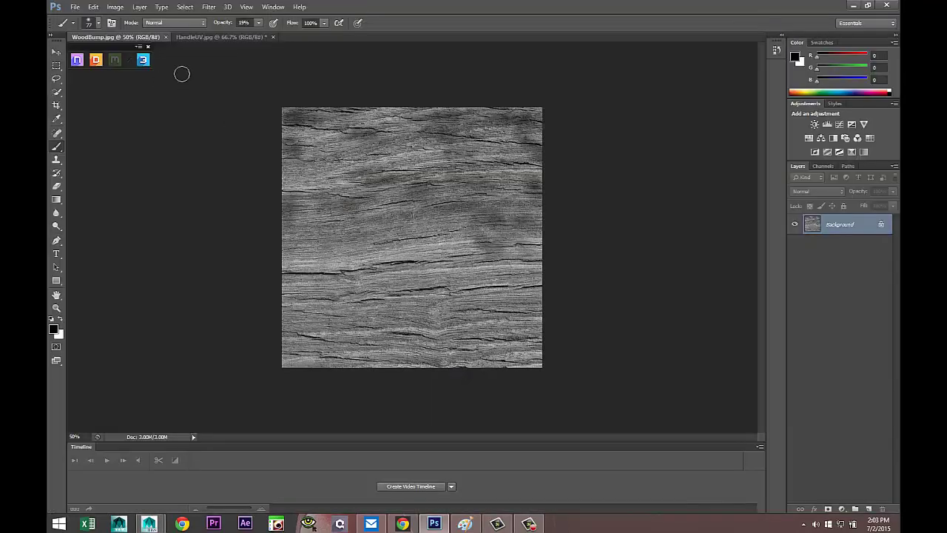
pyautogui.click(166, 37)
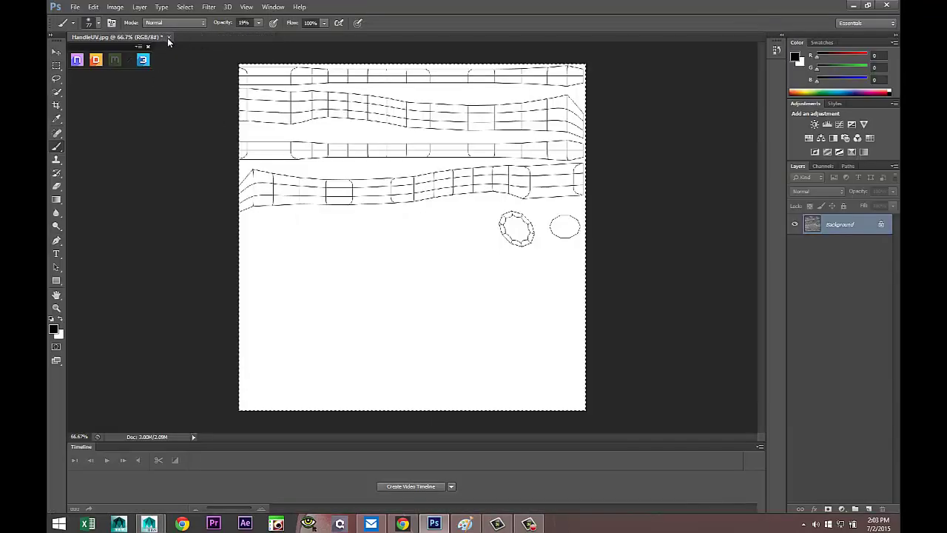
pyautogui.click(170, 37)
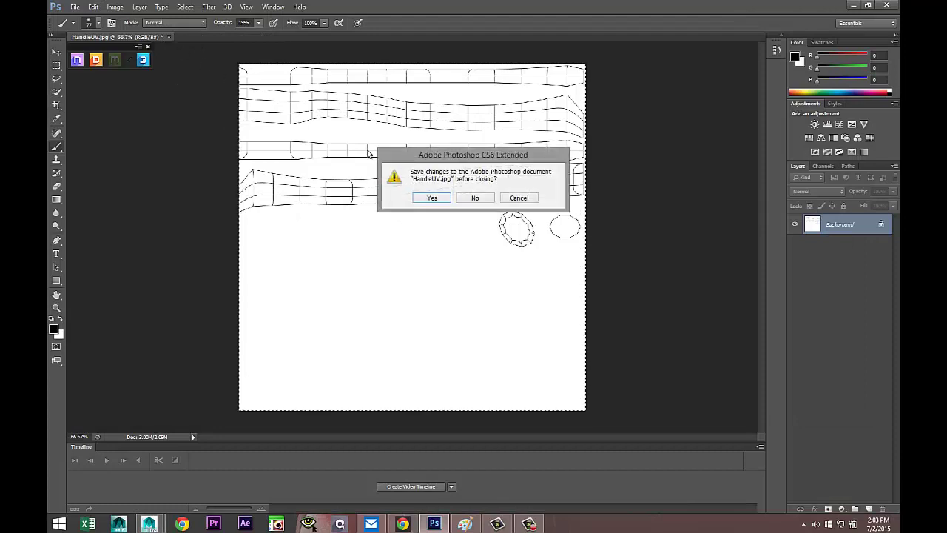
pyautogui.click(477, 200)
# Step: Open steel texture.jpg from the Desktop
pyautogui.click(75, 6)
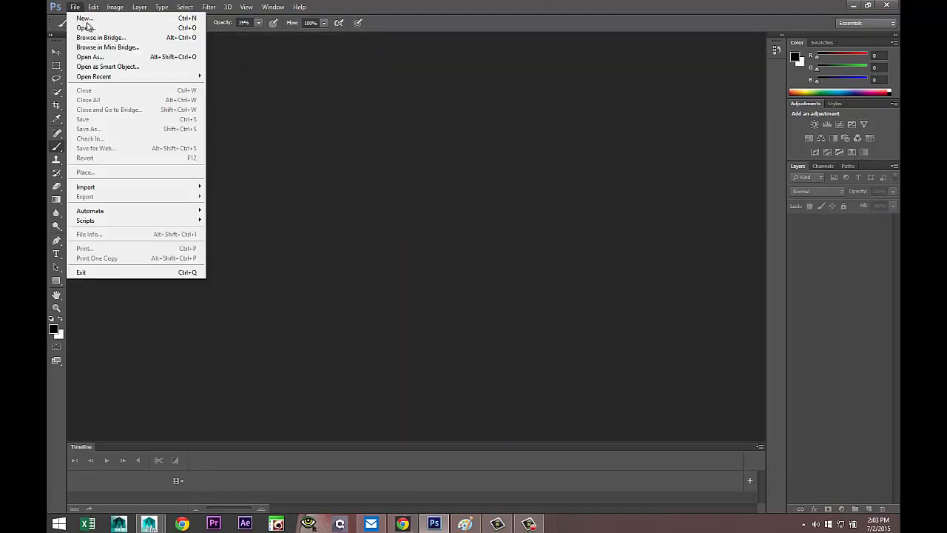
pyautogui.click(94, 27)
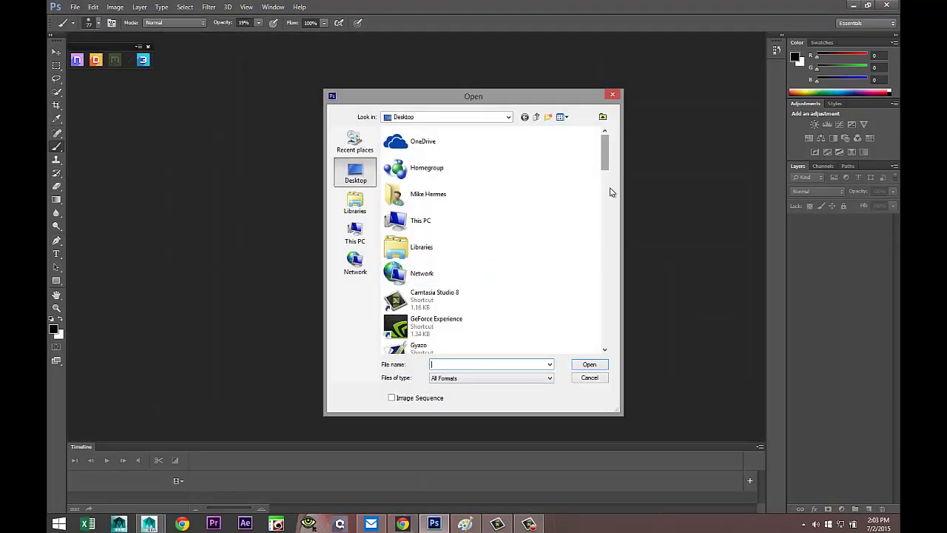
pyautogui.moveTo(611, 188); pyautogui.dragTo(615, 356)
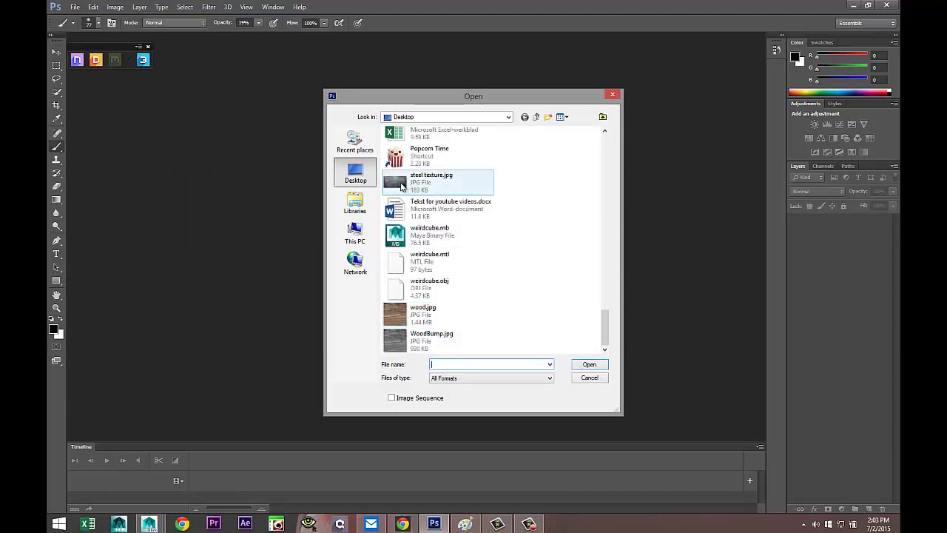
pyautogui.click(433, 183)
pyautogui.click(588, 365)
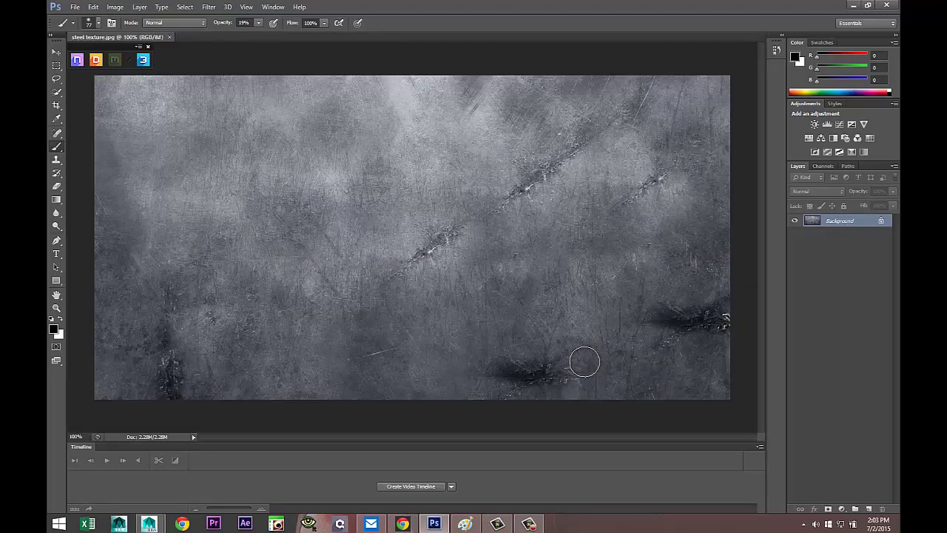
# Step: Resize the steel texture image to 1024 by 1024 pixels without constraining its proportions
pyautogui.click(114, 7)
pyautogui.moveTo(137, 34)
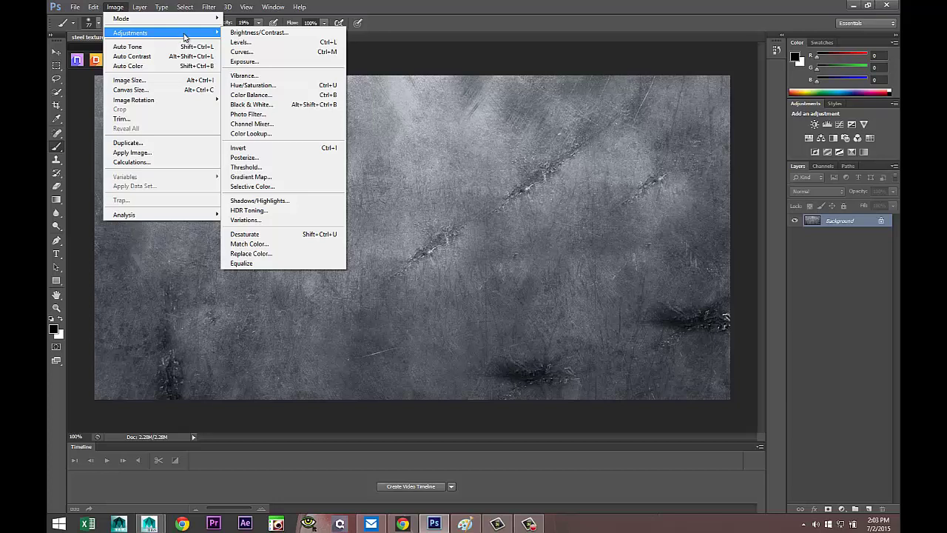
pyautogui.click(141, 80)
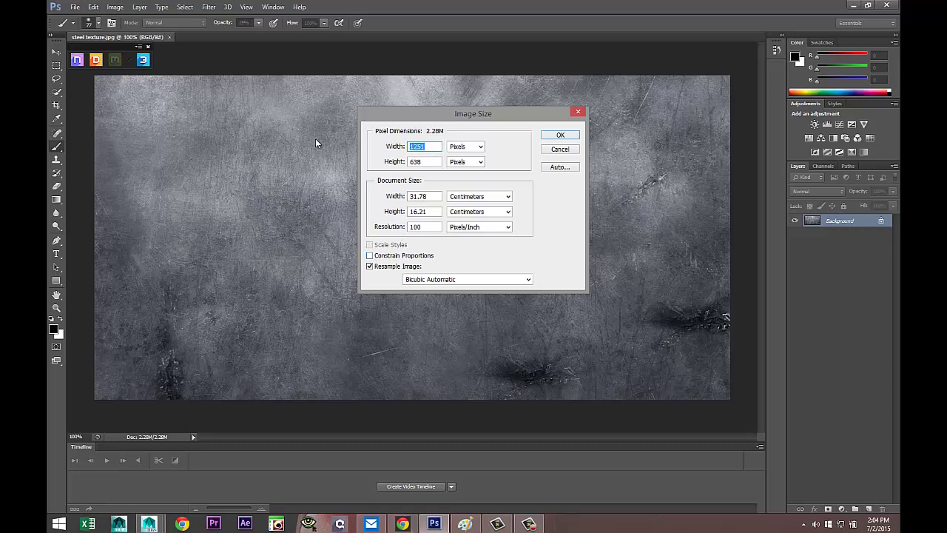
pyautogui.write('1024')
pyautogui.press('Tab')
pyautogui.write('1024')
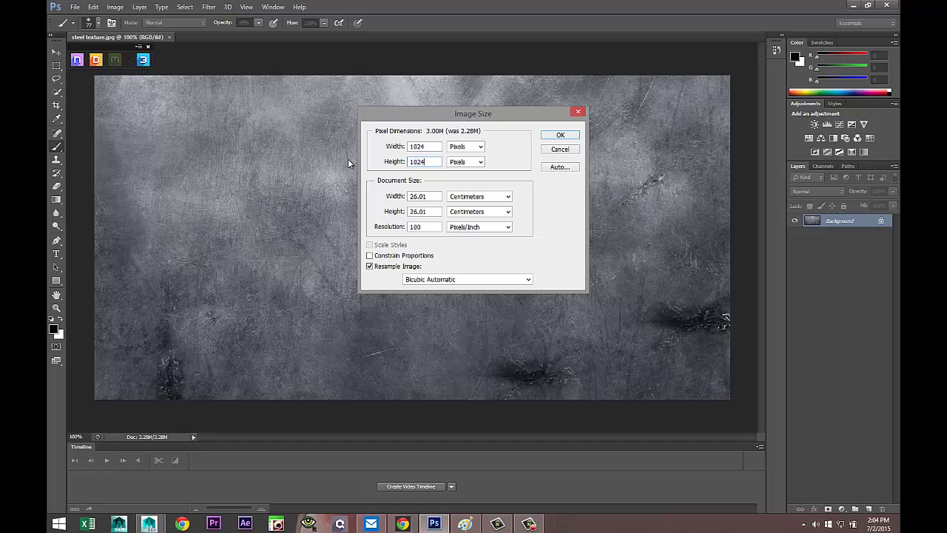
pyautogui.click(560, 136)
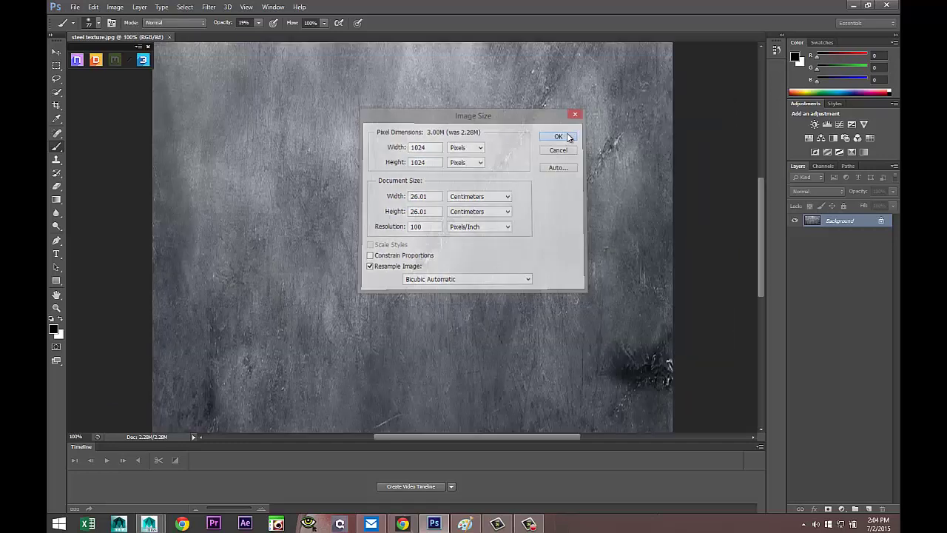
pyautogui.scroll(-5, 561, 218)
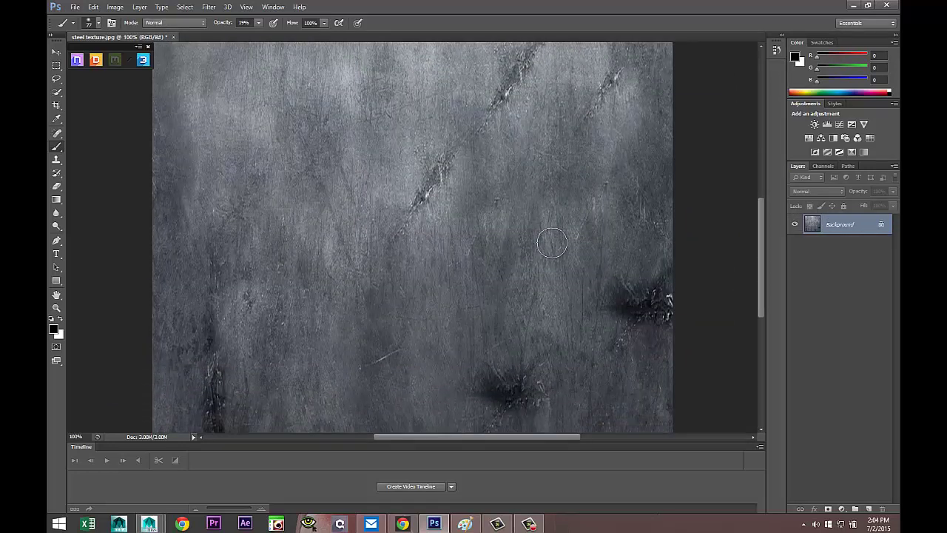
pyautogui.scroll(9, 558, 240)
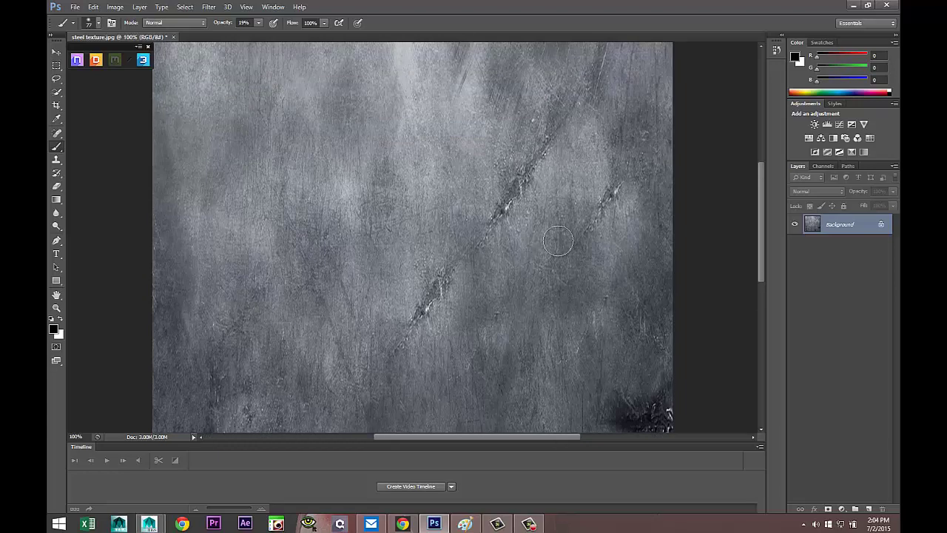
# Step: Open BladeUV.jpg from the Desktop and invert its colors to get dark UV lines on white
pyautogui.click(76, 8)
pyautogui.click(85, 28)
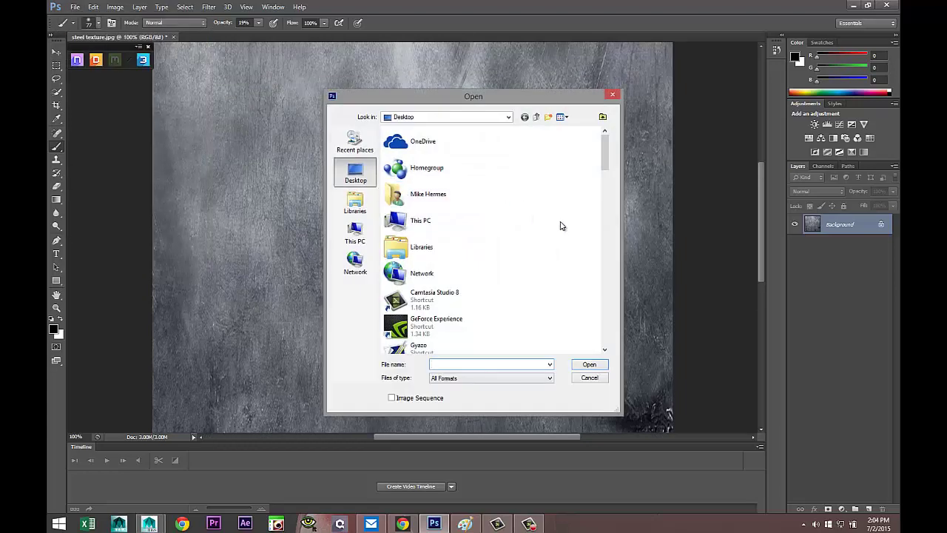
pyautogui.moveTo(605, 154); pyautogui.dragTo(613, 298)
pyautogui.click(398, 184)
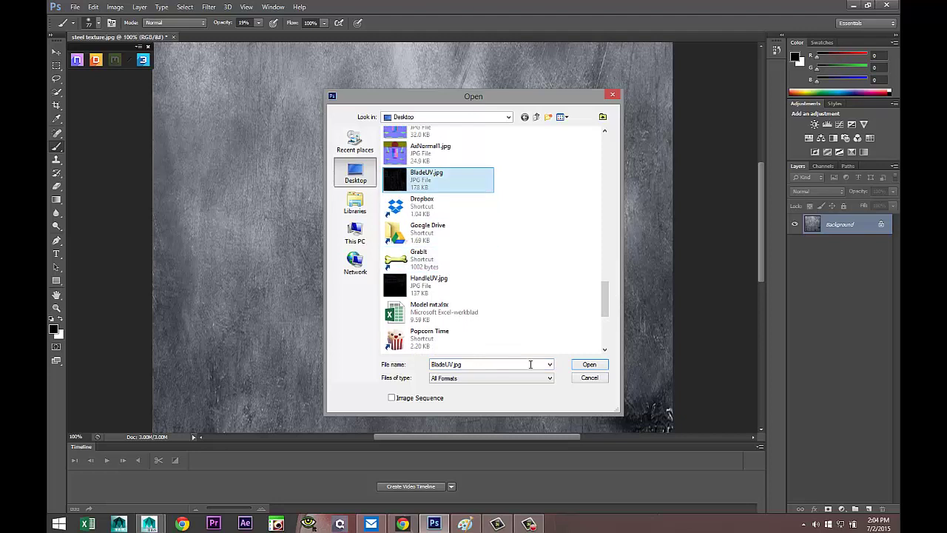
pyautogui.click(586, 367)
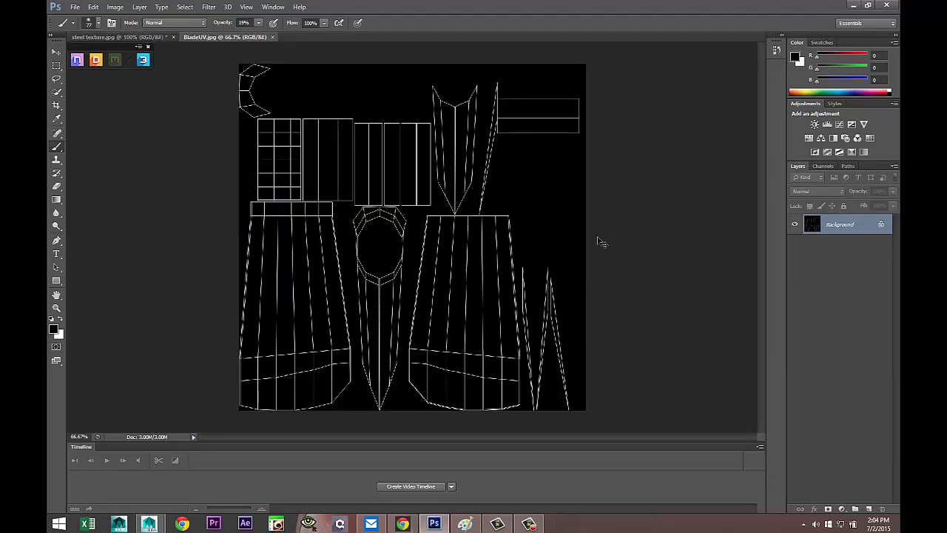
pyautogui.hotkey('ctrl', 'i')
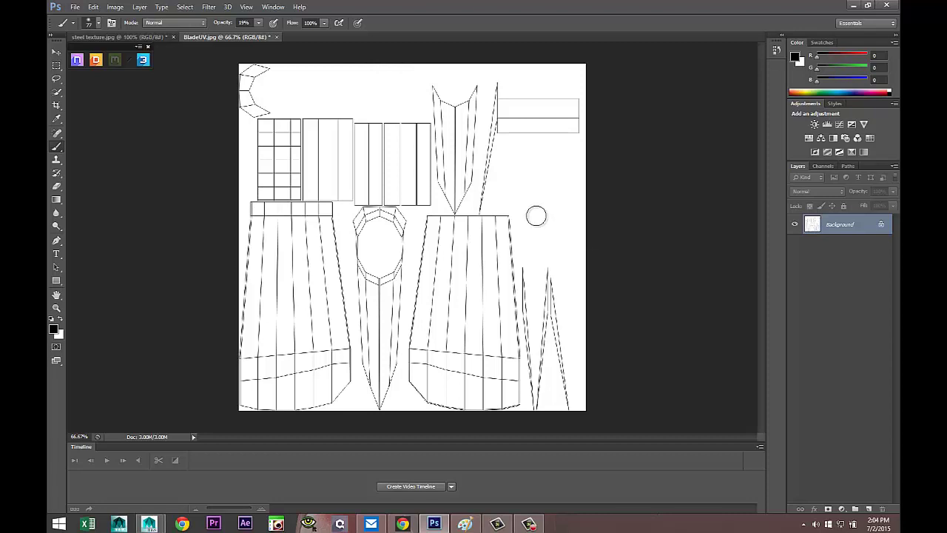
# Step: Copy the entire BladeUV.jpg image onto the steel texture as a new layer and lower that layer's opacity to 33%
pyautogui.click(56, 65)
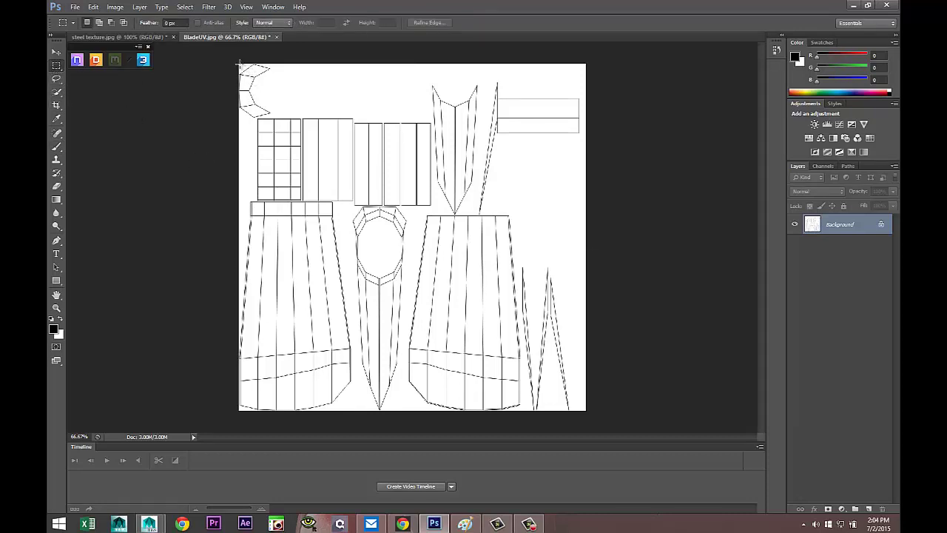
pyautogui.moveTo(237, 62); pyautogui.dragTo(652, 436)
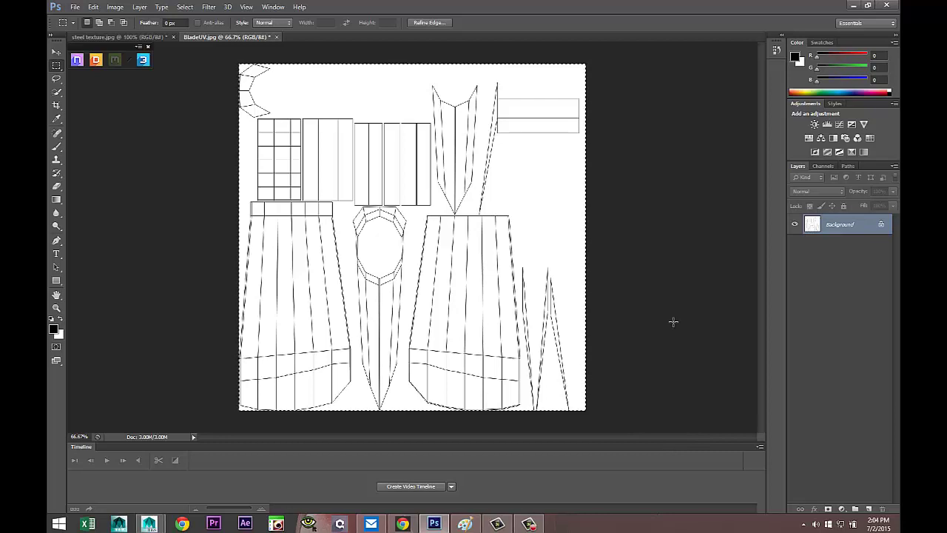
pyautogui.click(123, 37)
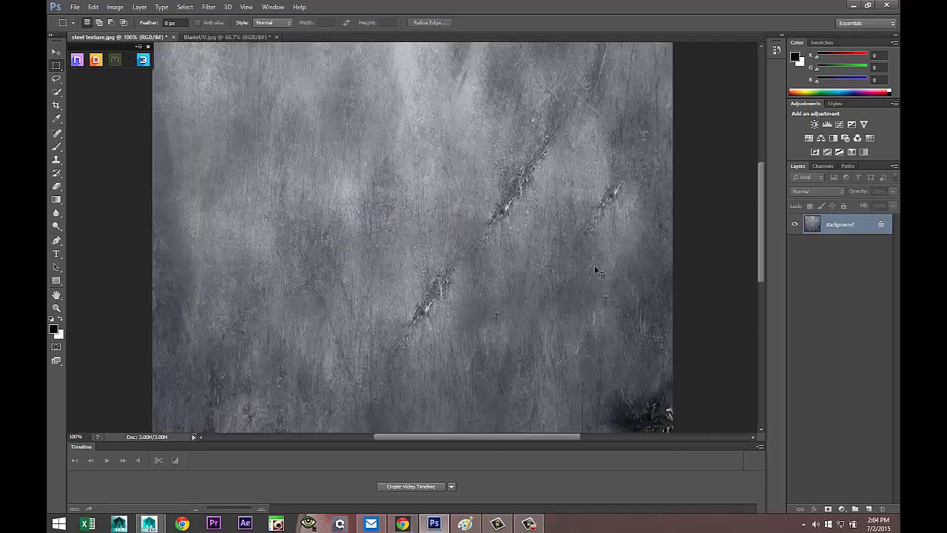
pyautogui.hotkey('ctrl', 'v')
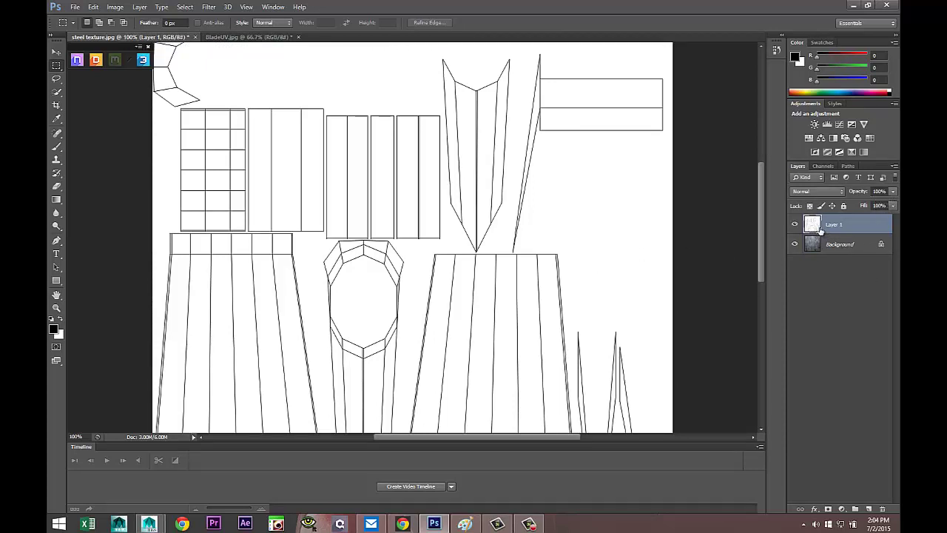
pyautogui.click(893, 191)
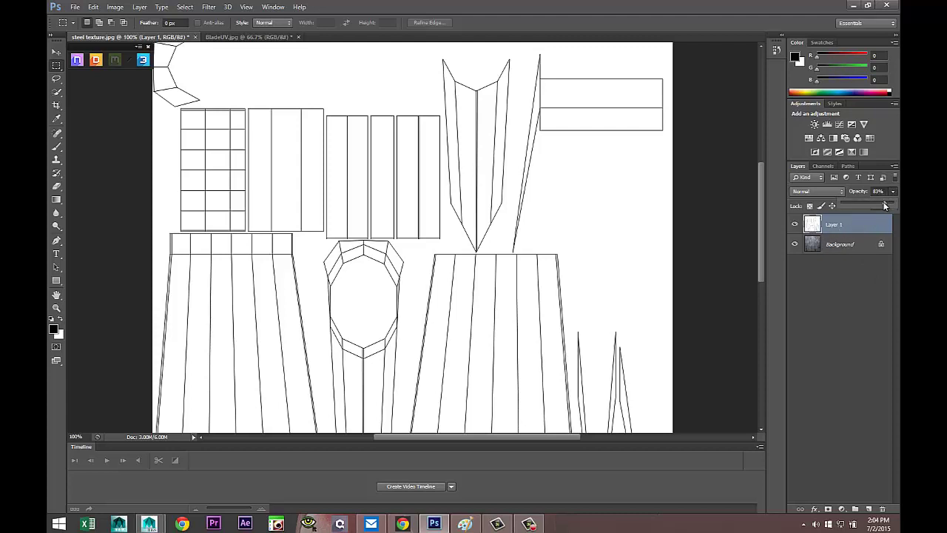
pyautogui.moveTo(864, 204); pyautogui.dragTo(858, 203)
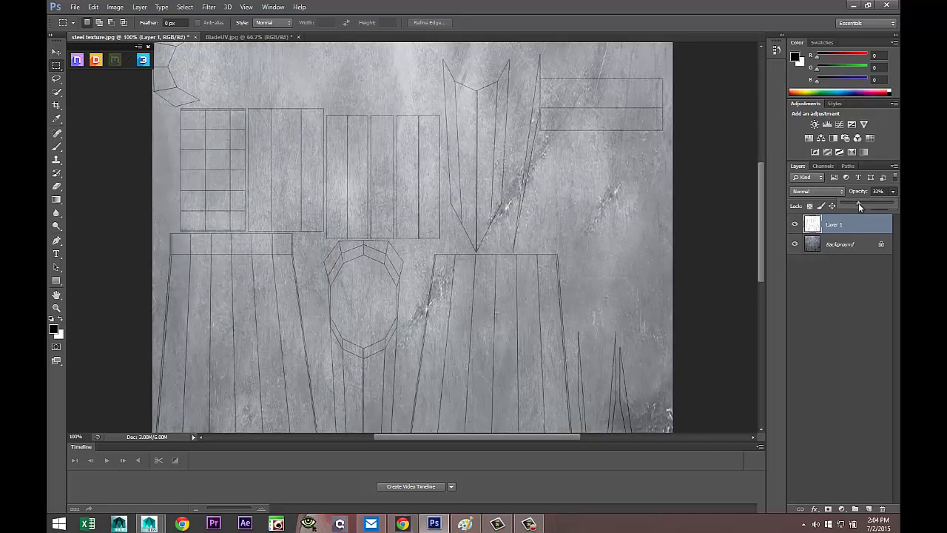
# Step: Brush soft black shading at 19% opacity onto the Background layer along the blade pieces, the pointed piece and the oval ring
pyautogui.click(815, 248)
pyautogui.click(814, 248)
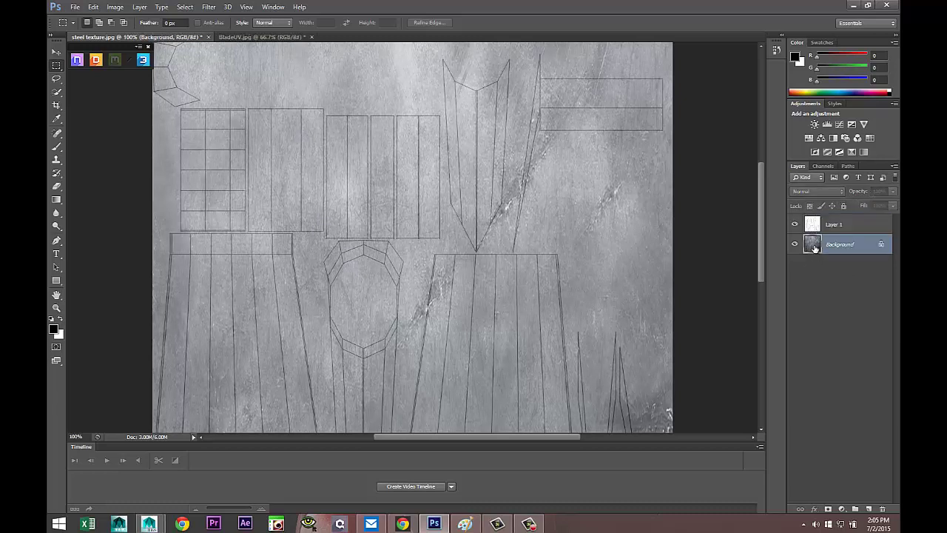
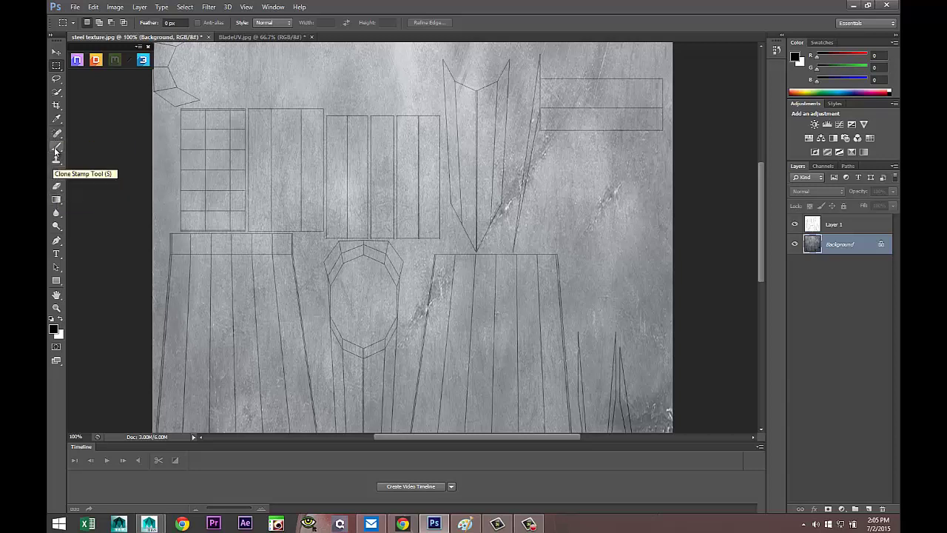
pyautogui.click(56, 147)
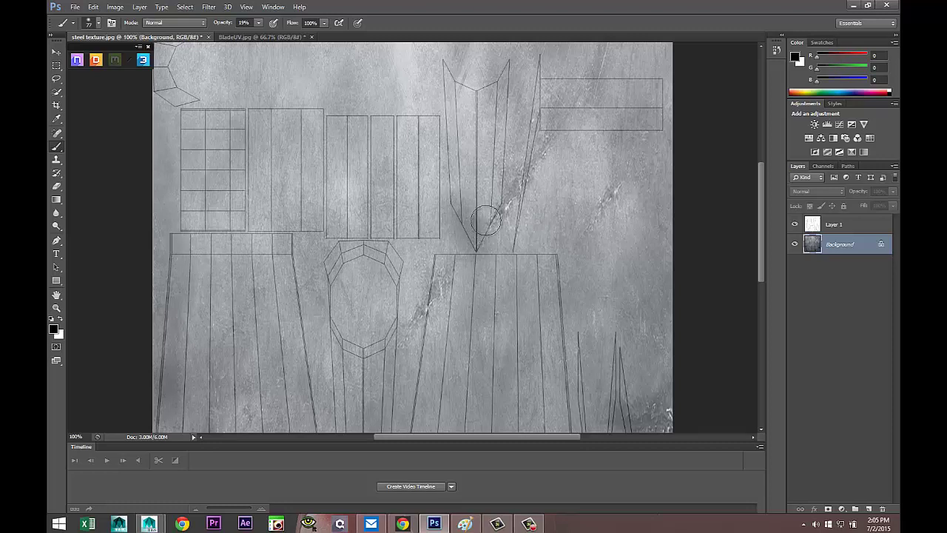
pyautogui.moveTo(485, 221)
pyautogui.mouseDown()
pyautogui.moveTo(499, 165)
pyautogui.moveTo(484, 131)
pyautogui.mouseUp()
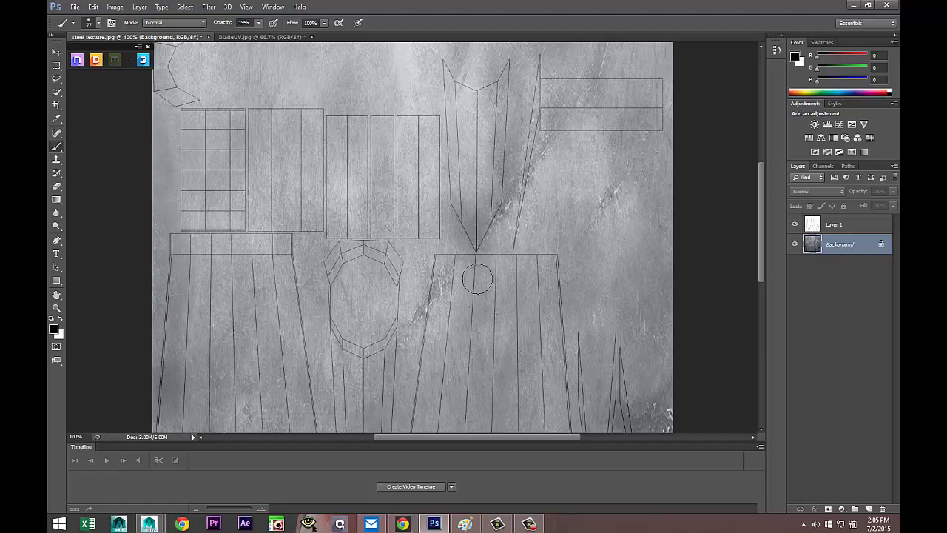
pyautogui.moveTo(438, 266); pyautogui.dragTo(424, 348)
pyautogui.moveTo(434, 299); pyautogui.dragTo(423, 357)
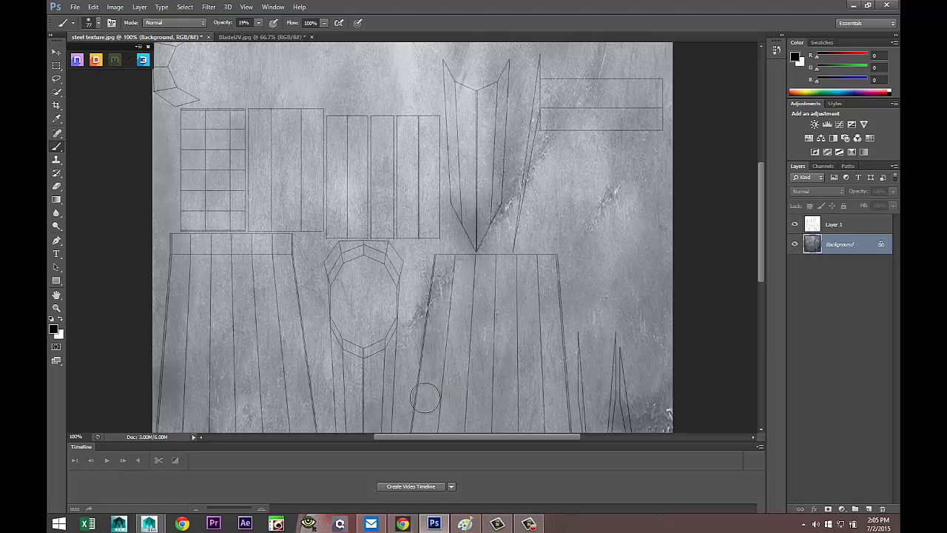
pyautogui.moveTo(554, 273); pyautogui.dragTo(570, 424)
pyautogui.moveTo(450, 258)
pyautogui.mouseDown()
pyautogui.moveTo(537, 262)
pyautogui.moveTo(526, 265)
pyautogui.mouseUp()
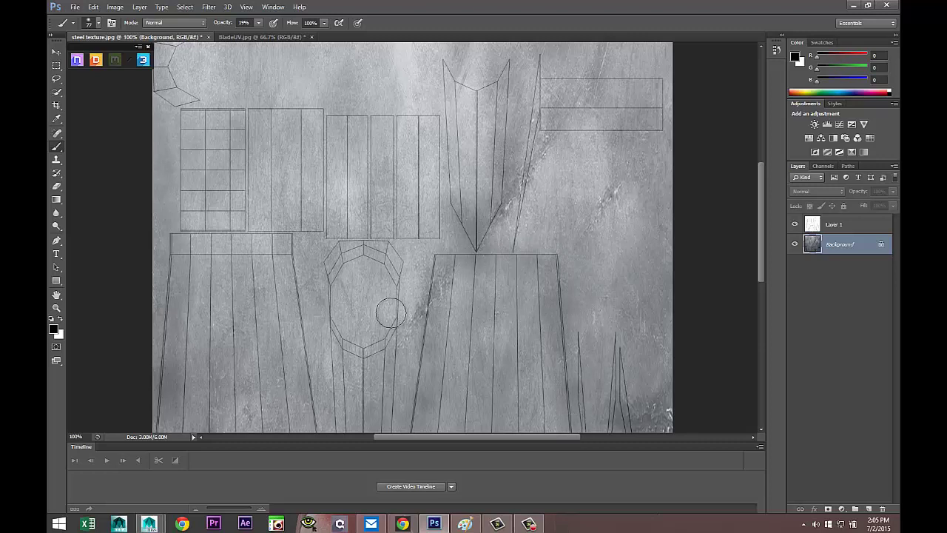
pyautogui.moveTo(337, 352)
pyautogui.mouseDown()
pyautogui.moveTo(391, 345)
pyautogui.moveTo(414, 271)
pyautogui.moveTo(398, 279)
pyautogui.moveTo(343, 245)
pyautogui.moveTo(332, 274)
pyautogui.moveTo(353, 264)
pyautogui.moveTo(374, 275)
pyautogui.mouseUp()
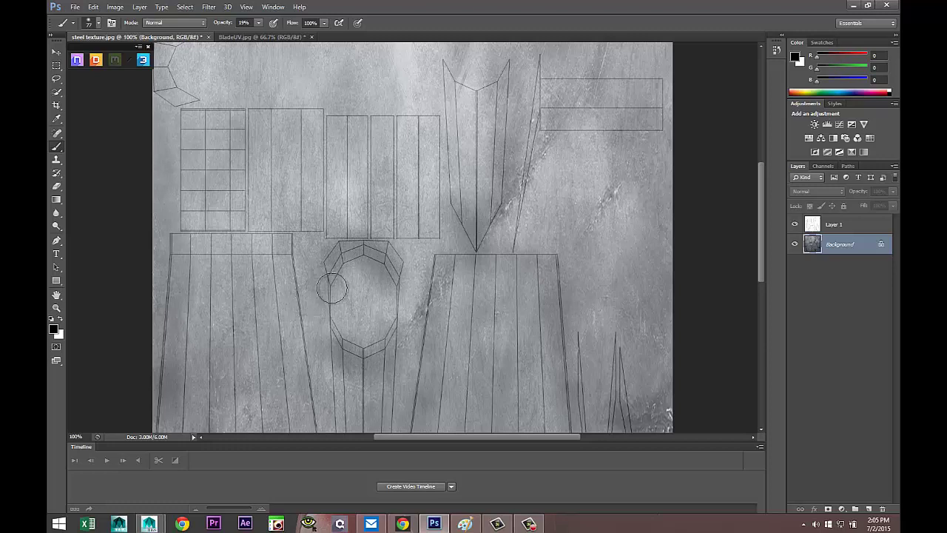
# Step: Switch the foreground color to red, paint the tip of the upper V-shaped piece, and darken the red value to 113
pyautogui.scroll(-1, 331, 288)
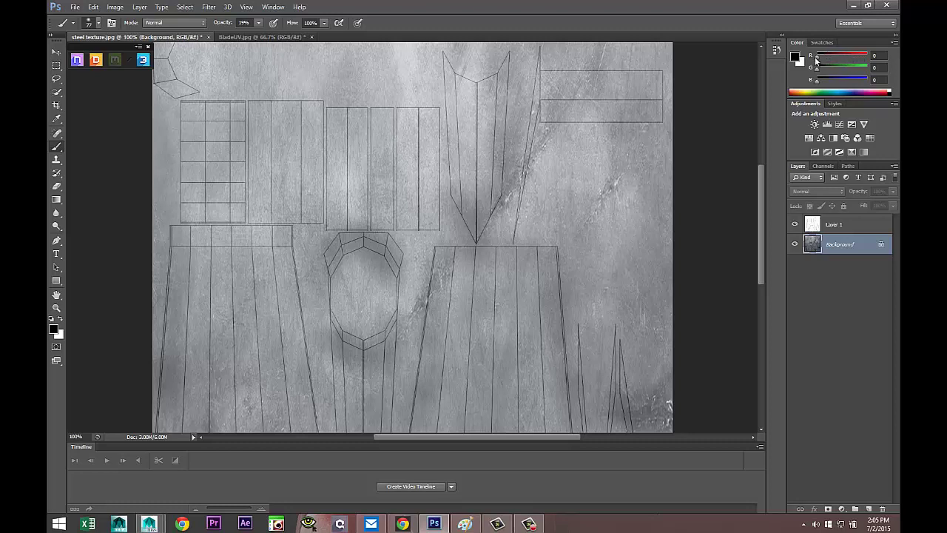
pyautogui.moveTo(817, 61); pyautogui.dragTo(859, 59)
pyautogui.moveTo(478, 231)
pyautogui.mouseDown()
pyautogui.moveTo(469, 222)
pyautogui.moveTo(499, 222)
pyautogui.moveTo(482, 216)
pyautogui.moveTo(493, 196)
pyautogui.moveTo(462, 213)
pyautogui.mouseUp()
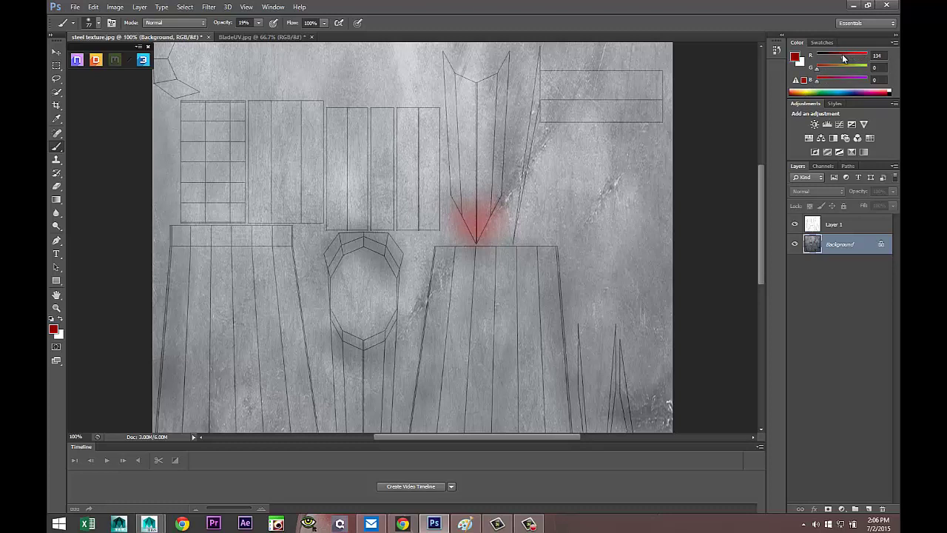
pyautogui.moveTo(475, 228)
pyautogui.mouseDown()
pyautogui.moveTo(461, 225)
pyautogui.moveTo(455, 194)
pyautogui.moveTo(489, 201)
pyautogui.moveTo(482, 215)
pyautogui.mouseUp()
# Step: Paint faint dark red stains over both large blade pieces and down the narrow pointed piece between them
pyautogui.scroll(-5, 385, 329)
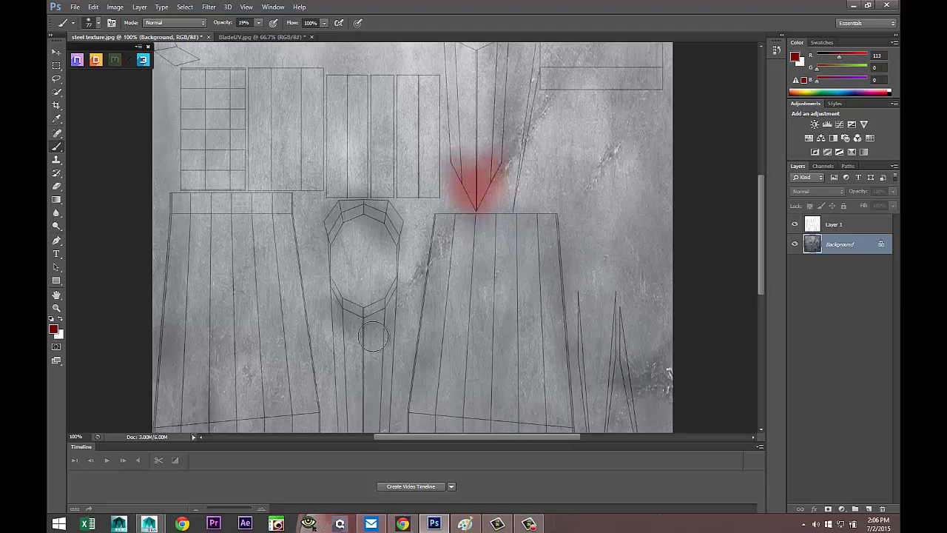
pyautogui.scroll(-4, 380, 344)
pyautogui.moveTo(356, 361)
pyautogui.mouseDown()
pyautogui.moveTo(363, 384)
pyautogui.moveTo(385, 341)
pyautogui.moveTo(359, 374)
pyautogui.moveTo(346, 215)
pyautogui.mouseUp()
pyautogui.moveTo(264, 248)
pyautogui.mouseDown()
pyautogui.moveTo(277, 250)
pyautogui.moveTo(259, 270)
pyautogui.moveTo(244, 220)
pyautogui.moveTo(243, 266)
pyautogui.mouseUp()
pyautogui.moveTo(478, 211)
pyautogui.mouseDown()
pyautogui.moveTo(443, 201)
pyautogui.moveTo(441, 144)
pyautogui.moveTo(469, 197)
pyautogui.moveTo(495, 181)
pyautogui.moveTo(507, 143)
pyautogui.mouseUp()
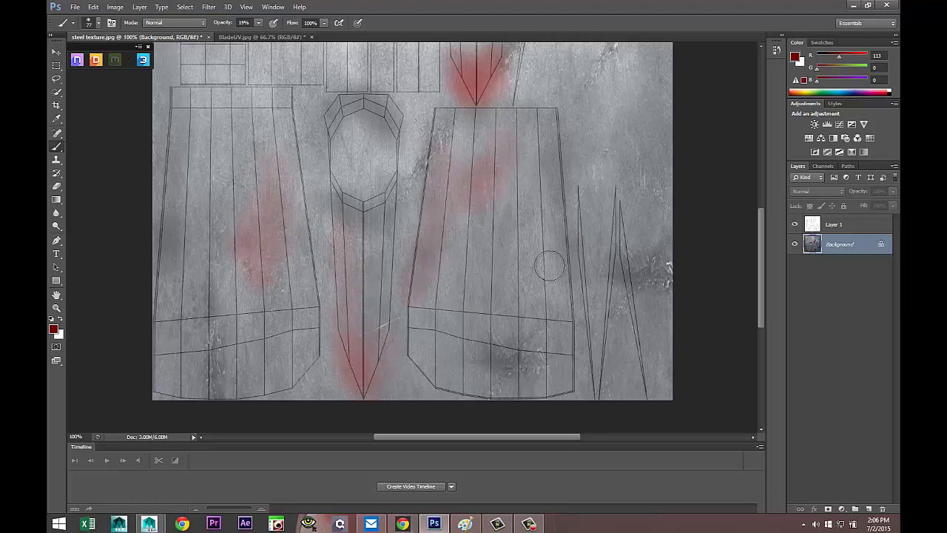
pyautogui.scroll(-3, 627, 245)
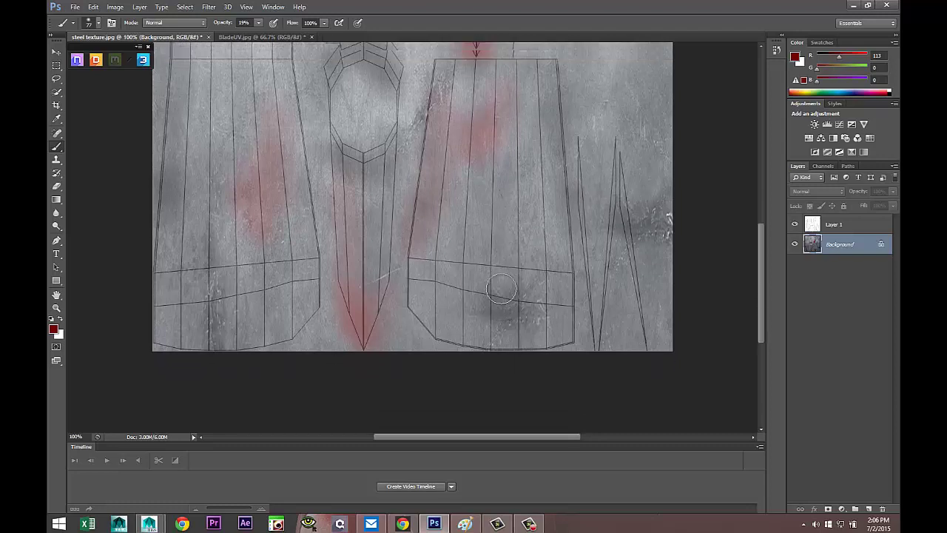
pyautogui.scroll(4, 502, 292)
pyautogui.scroll(8, 498, 304)
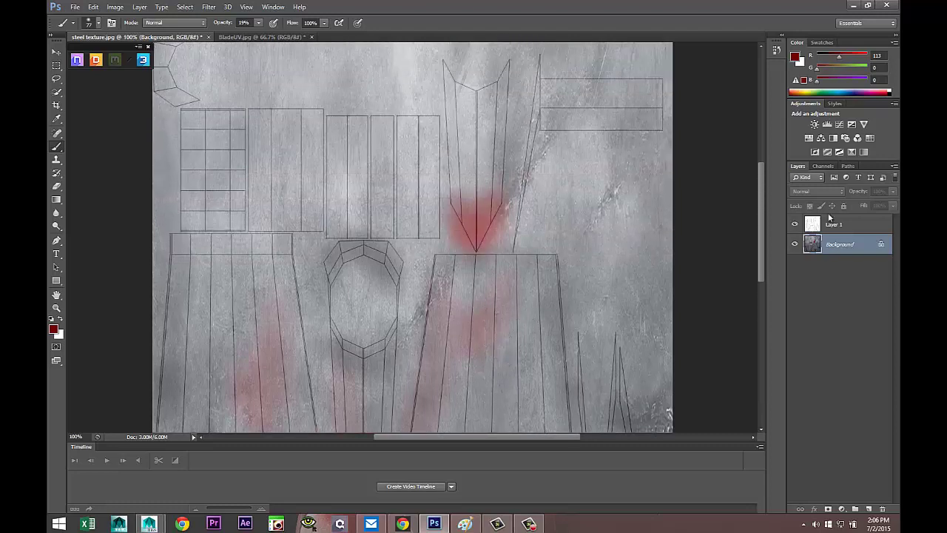
# Step: Delete the UV layout layer and save the painted image over steel texture.jpg on the Desktop at JPEG quality 12
pyautogui.click(827, 229)
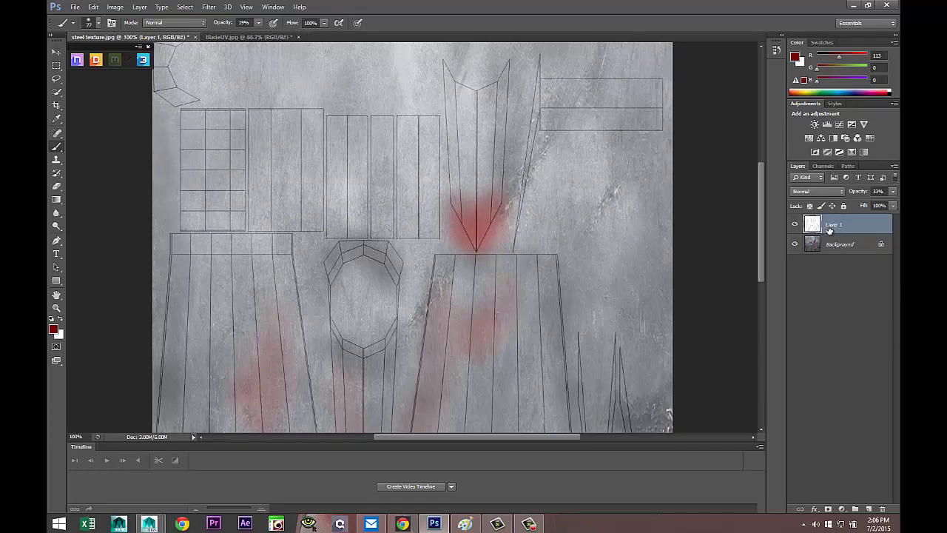
pyautogui.press('Delete')
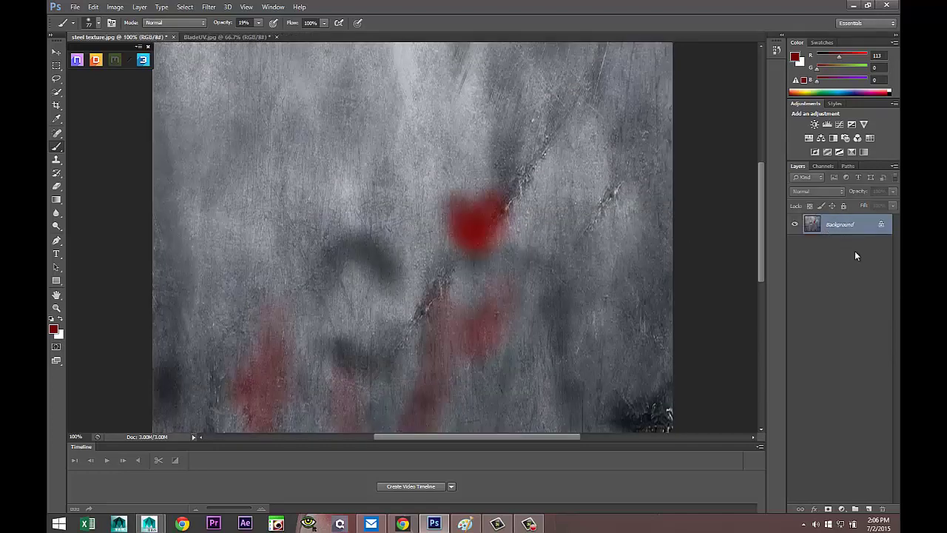
pyautogui.click(74, 8)
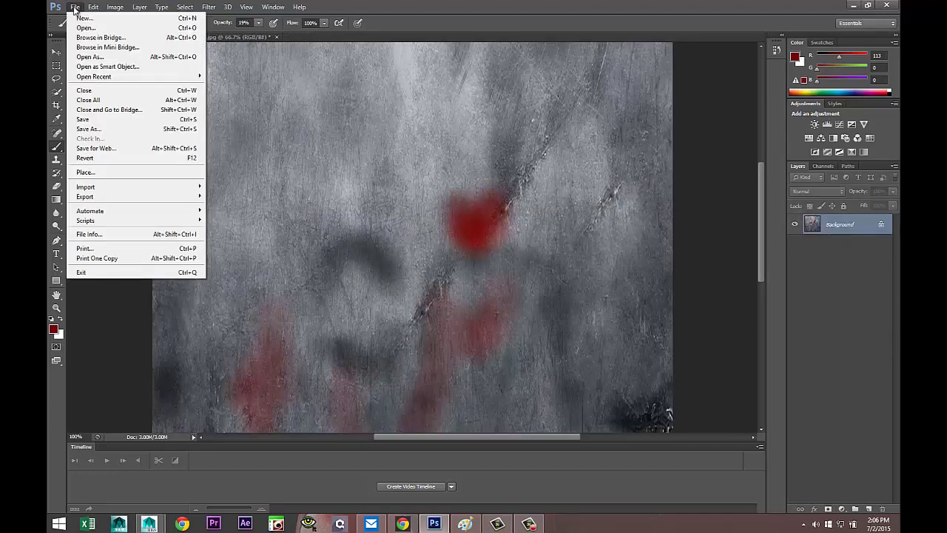
pyautogui.click(108, 131)
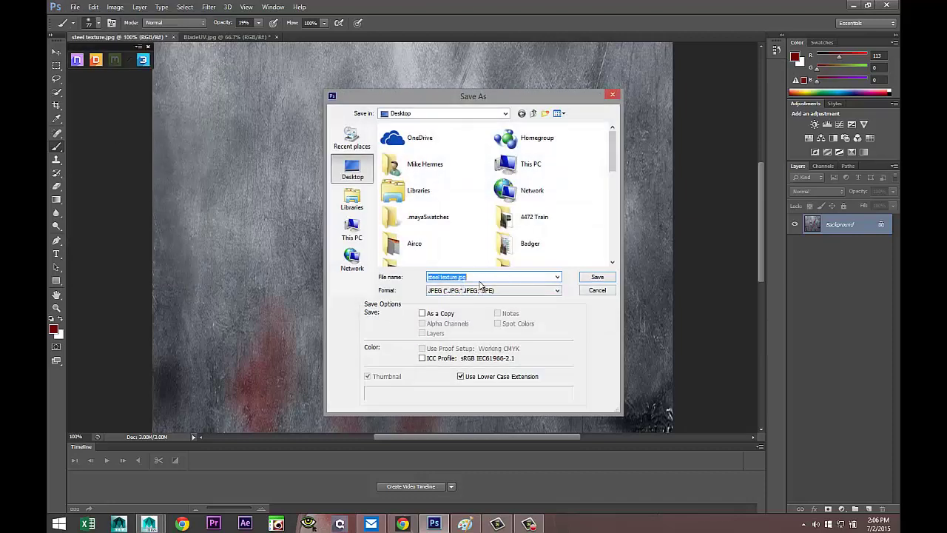
pyautogui.click(599, 278)
pyautogui.click(447, 198)
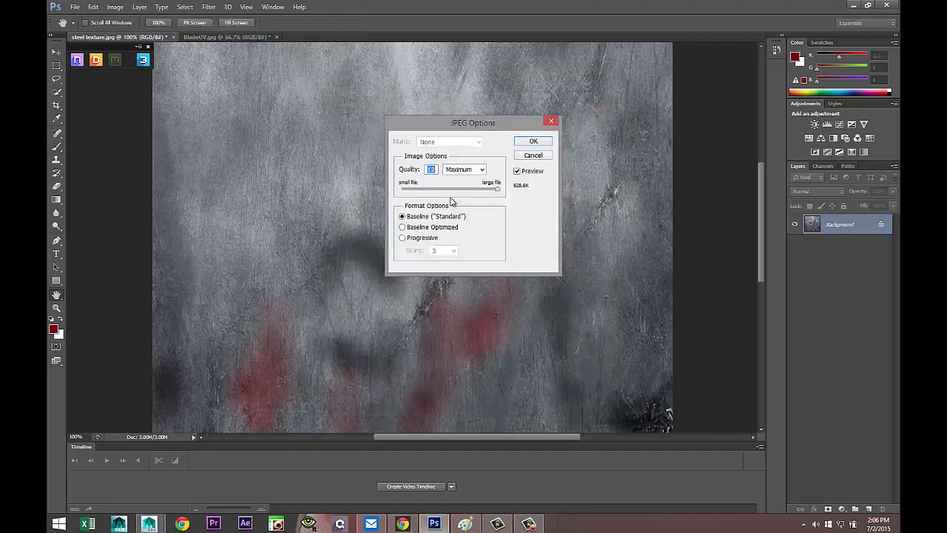
pyautogui.click(536, 142)
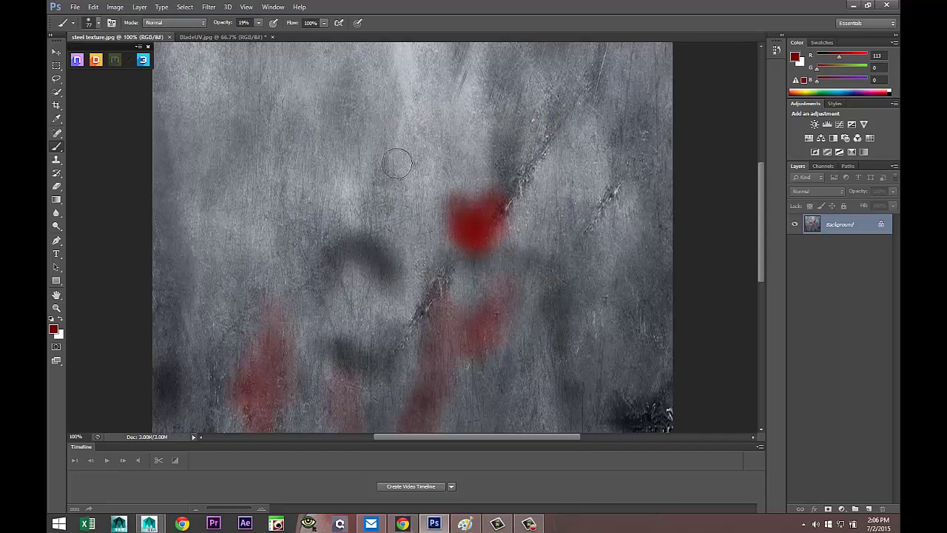
# Step: Convert the painted steel texture to grayscale with a Black & White adjustment using the Default preset
pyautogui.click(114, 9)
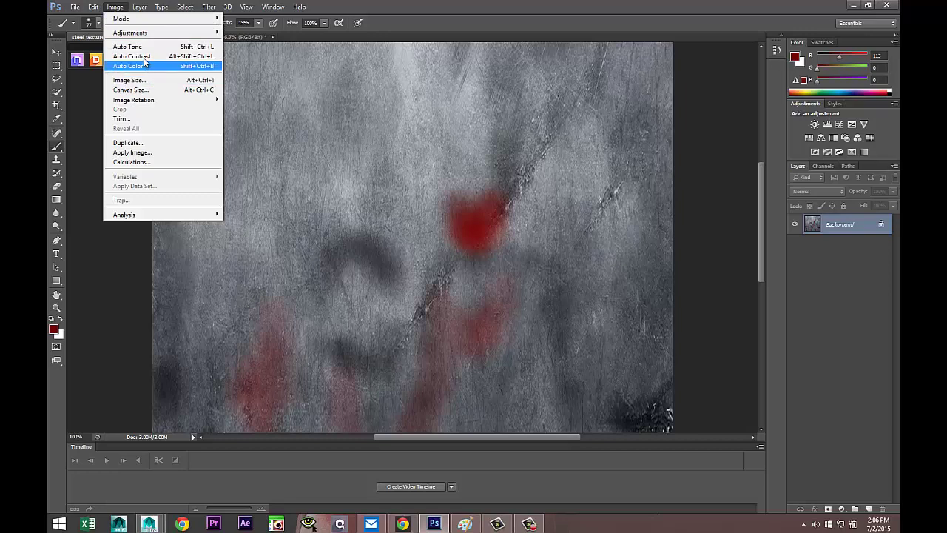
pyautogui.moveTo(191, 35)
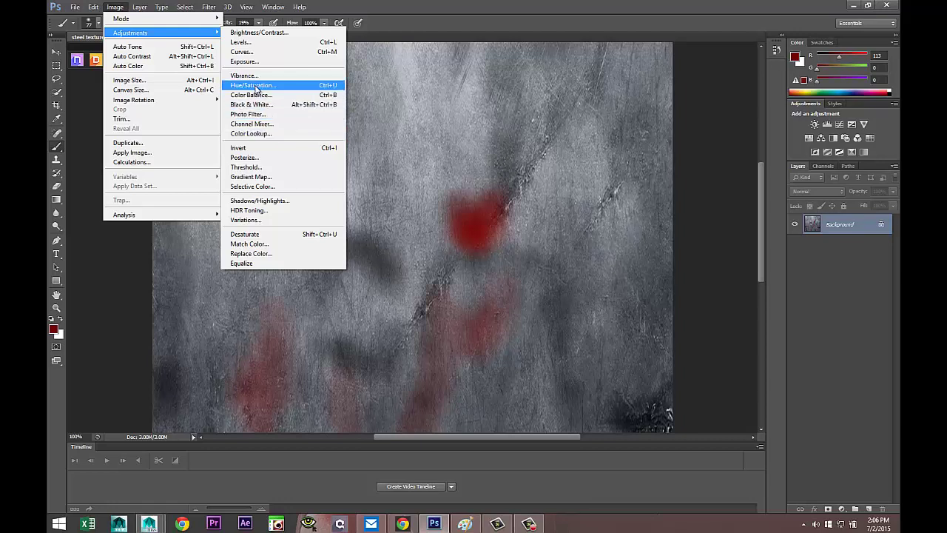
pyautogui.press('Escape')
pyautogui.press('Escape')
pyautogui.hotkey('ctrl', 'alt', 'shift', 'b')
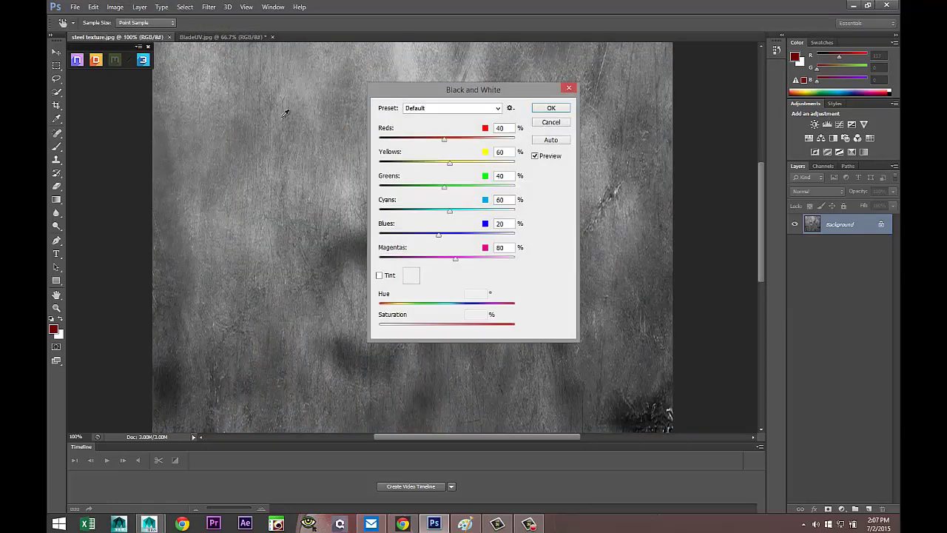
pyautogui.click(552, 108)
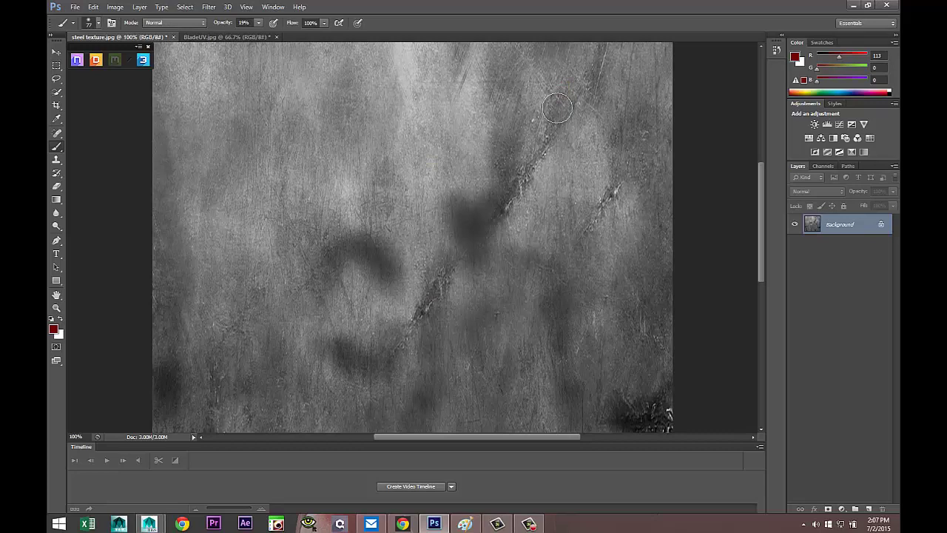
# Step: Save the grayscale image to the Desktop as a JPEG named Bladebump at quality 12
pyautogui.click(75, 6)
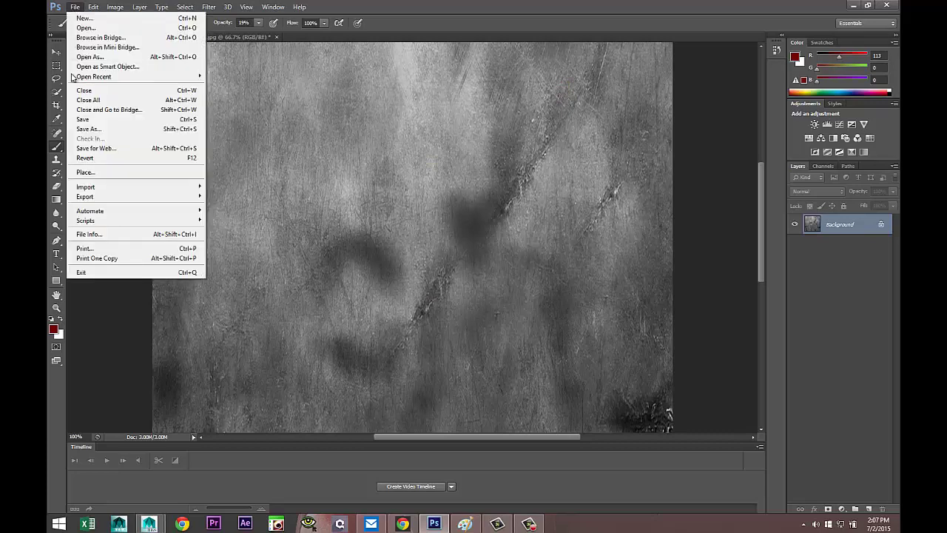
pyautogui.click(105, 129)
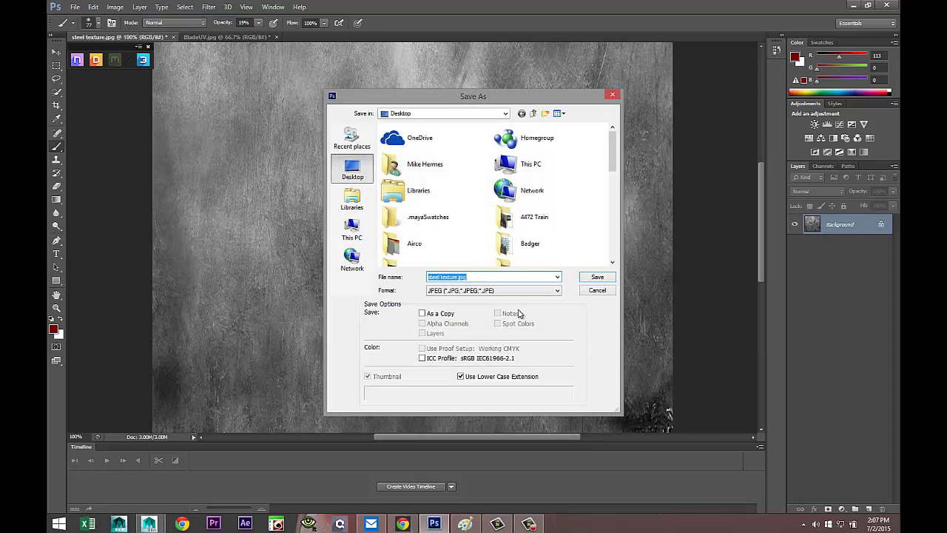
pyautogui.write('Blade')
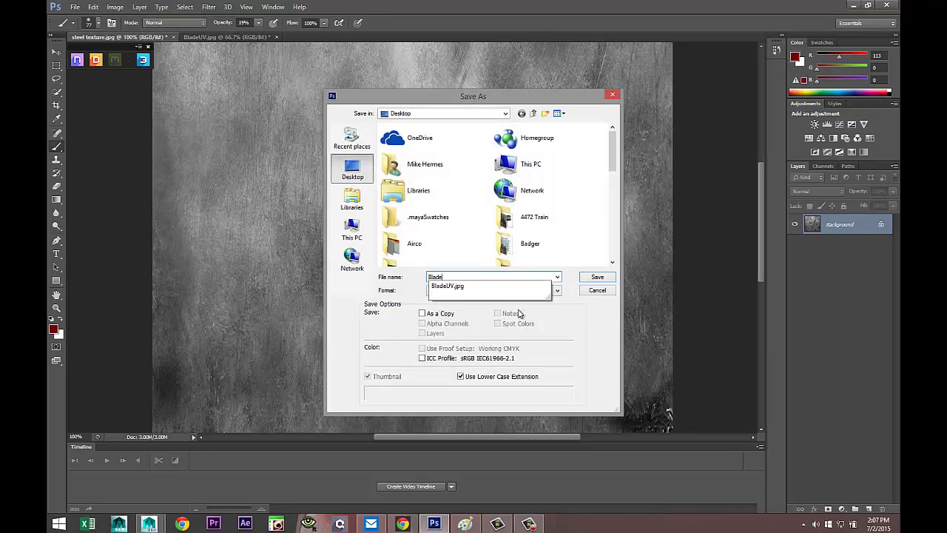
pyautogui.write('bump')
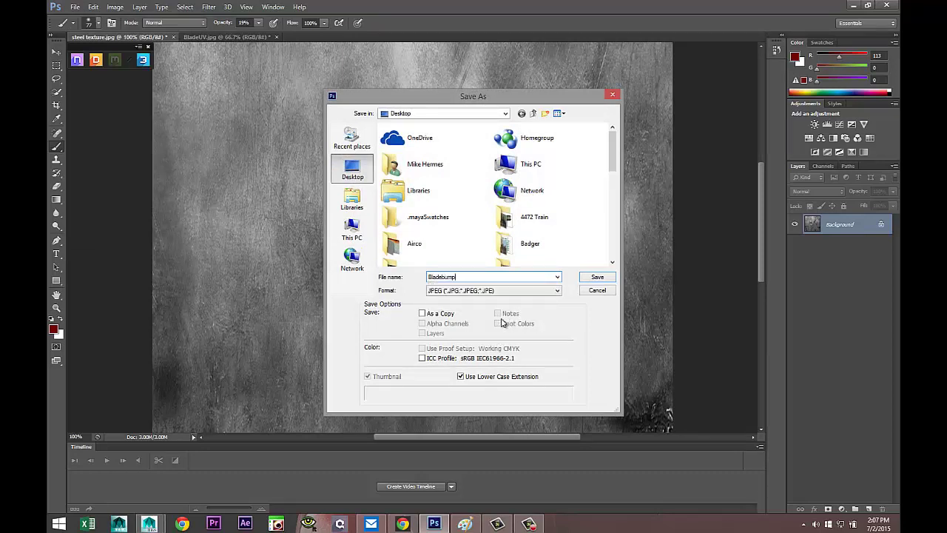
pyautogui.click(598, 278)
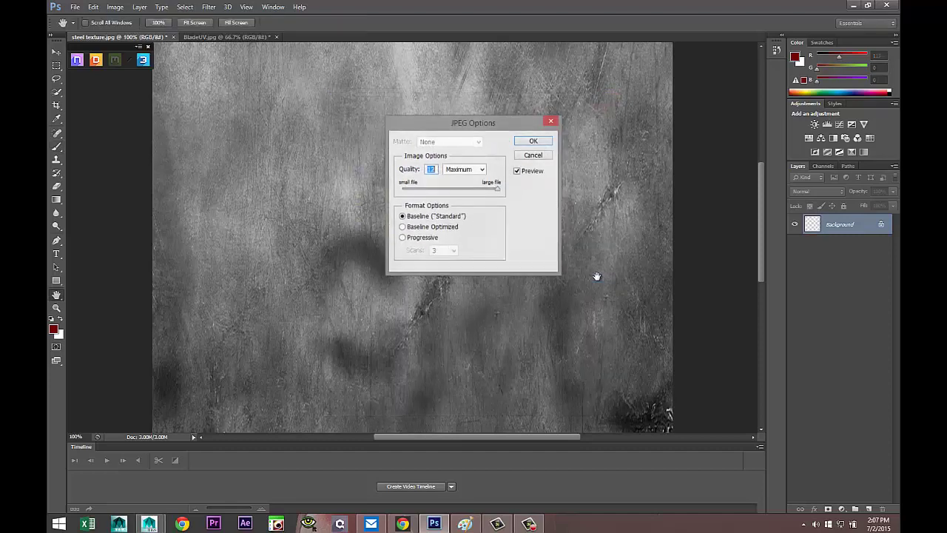
pyautogui.click(534, 141)
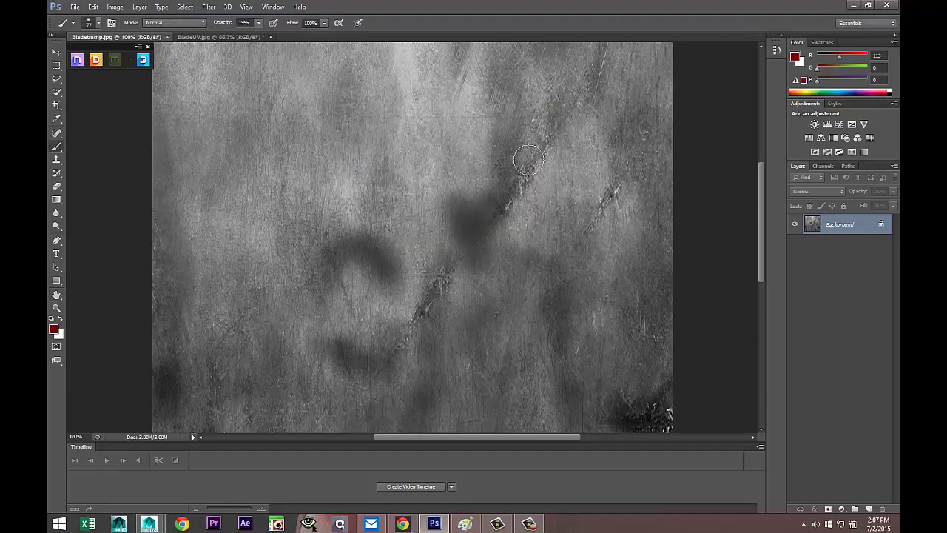
# Step: Switch to Maya and assign a new Lambert material to the axe blade
pyautogui.hotkey('alt', 'Tab')
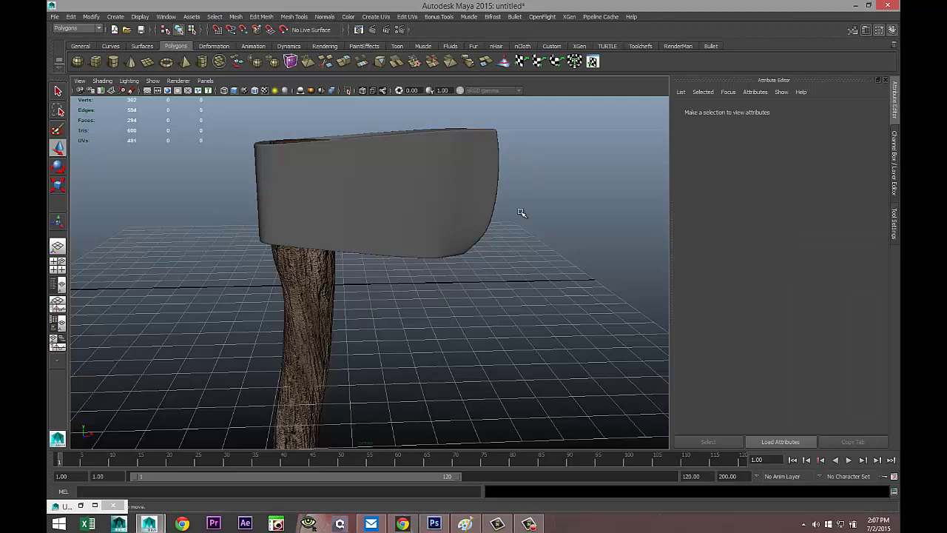
pyautogui.click(393, 182)
pyautogui.keyDown('alt'); pyautogui.moveTo(363, 286); pyautogui.dragTo(395, 291); pyautogui.keyUp('alt')
pyautogui.rightClick(428, 189)
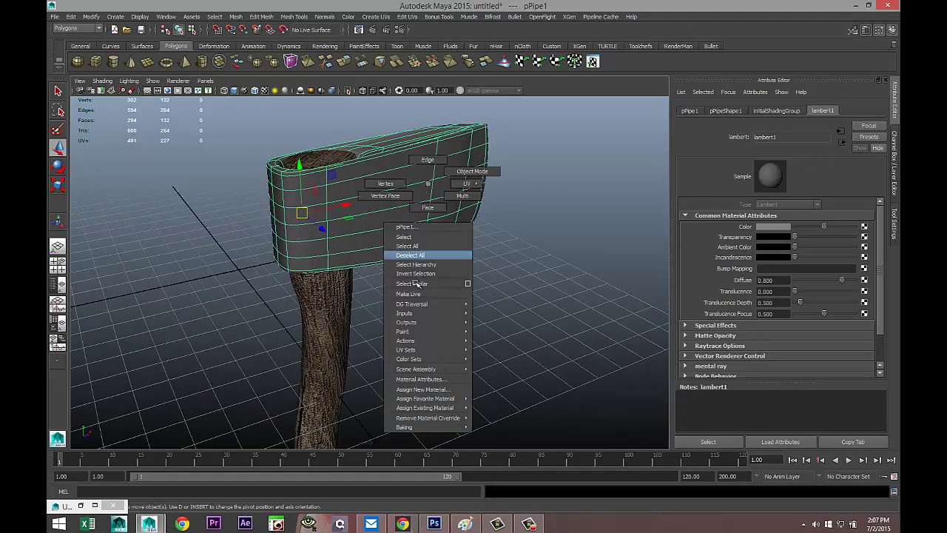
pyautogui.click(422, 390)
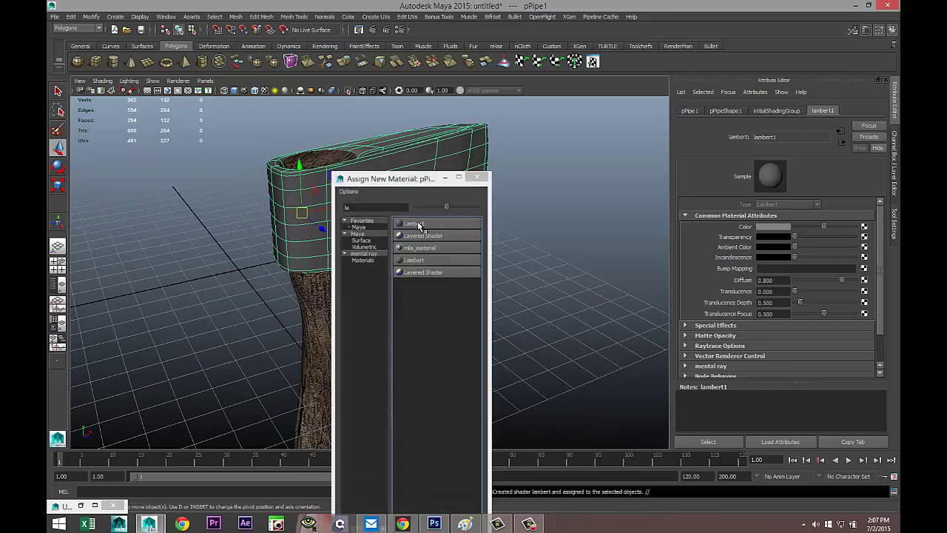
pyautogui.click(417, 222)
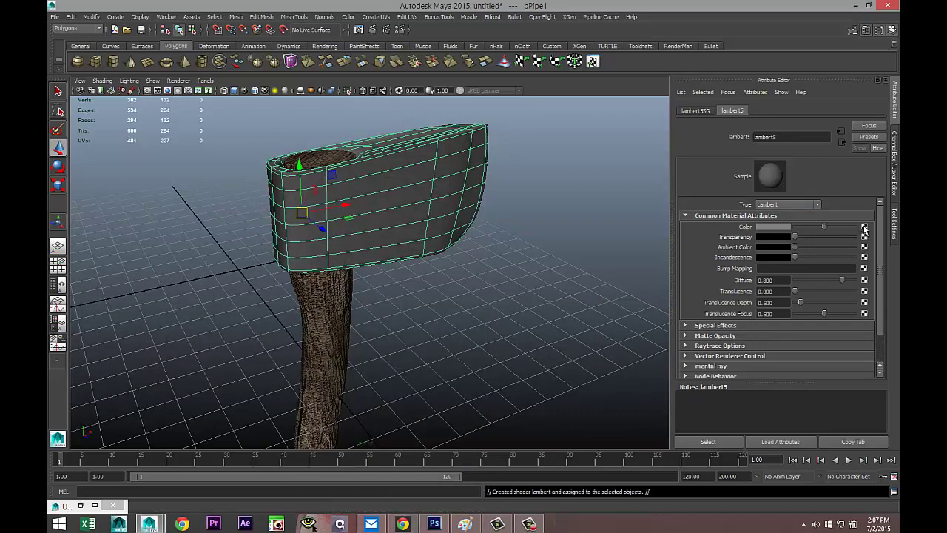
# Step: Connect a File texture to the blade material's Color and load steel texture.jpg from the Desktop
pyautogui.click(864, 227)
pyautogui.click(439, 224)
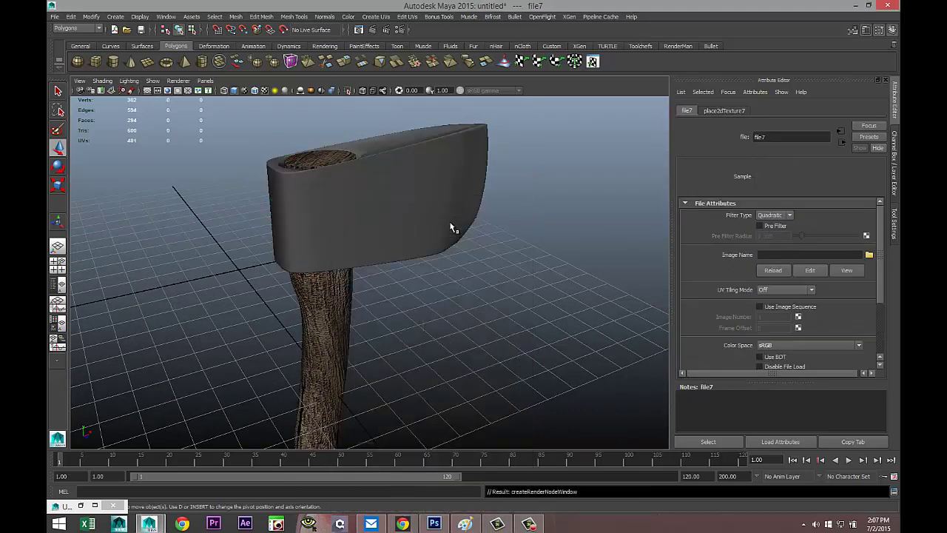
pyautogui.click(870, 255)
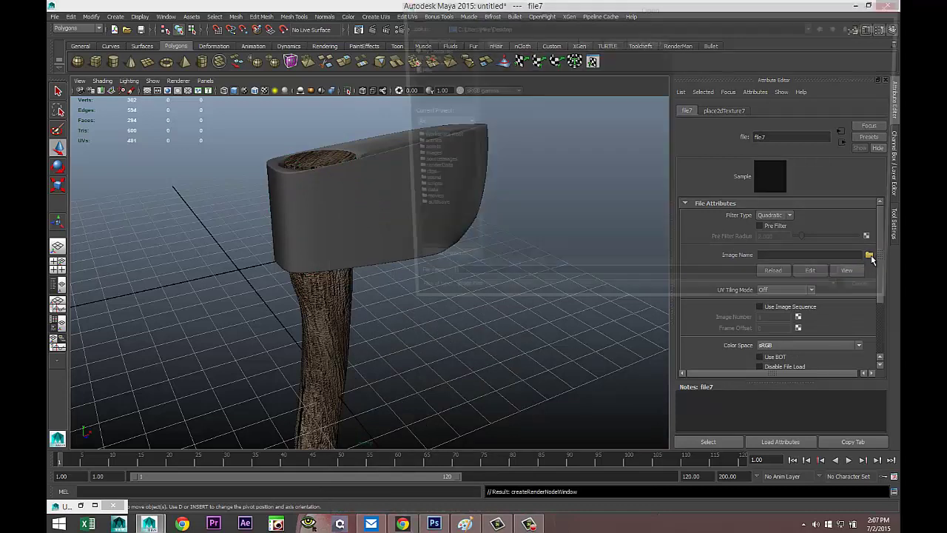
pyautogui.scroll(-1, 576, 212)
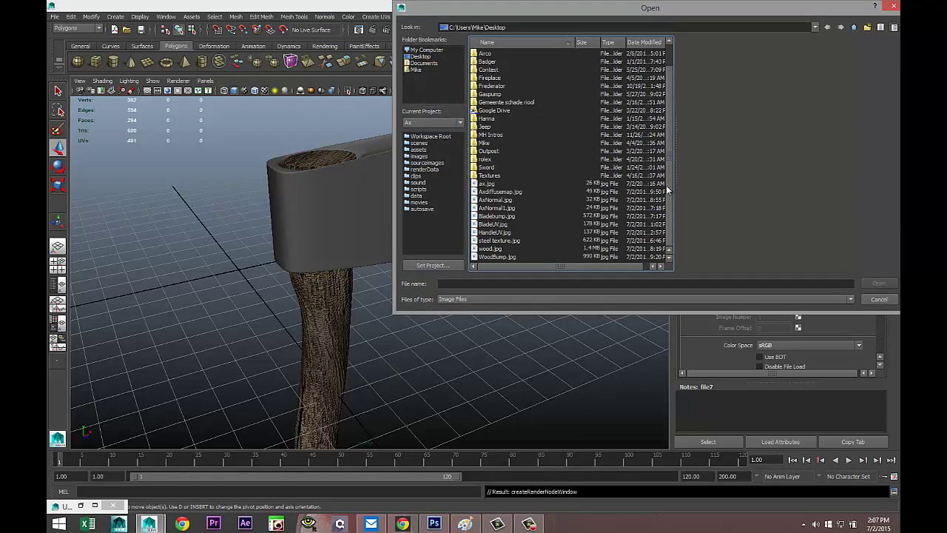
pyautogui.click(510, 241)
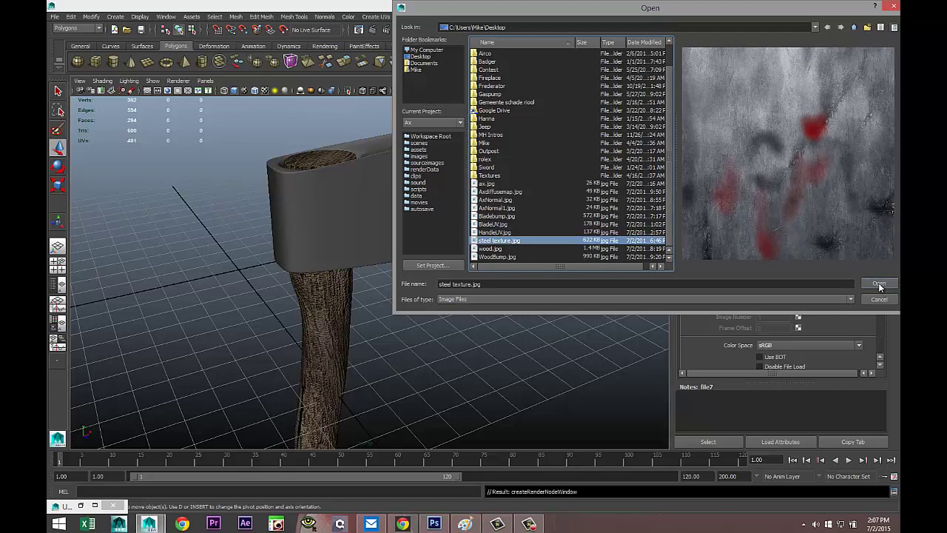
pyautogui.click(880, 285)
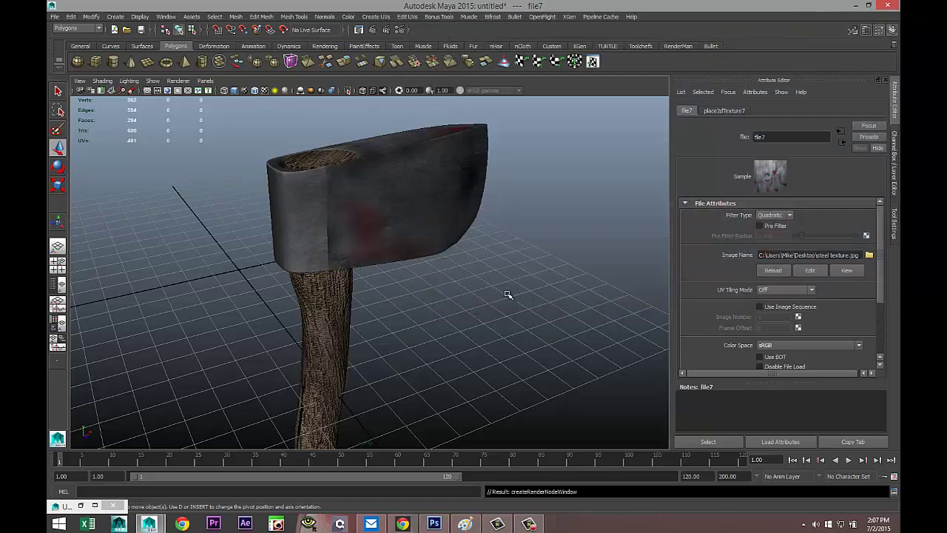
# Step: In the UV Texture Editor, select all the blade's UV faces and scale them down uniformly around their centre, keeping them inside the 0–1 square
pyautogui.keyDown('alt'); pyautogui.moveTo(523, 291); pyautogui.dragTo(492, 281); pyautogui.keyUp('alt')
pyautogui.click(418, 224)
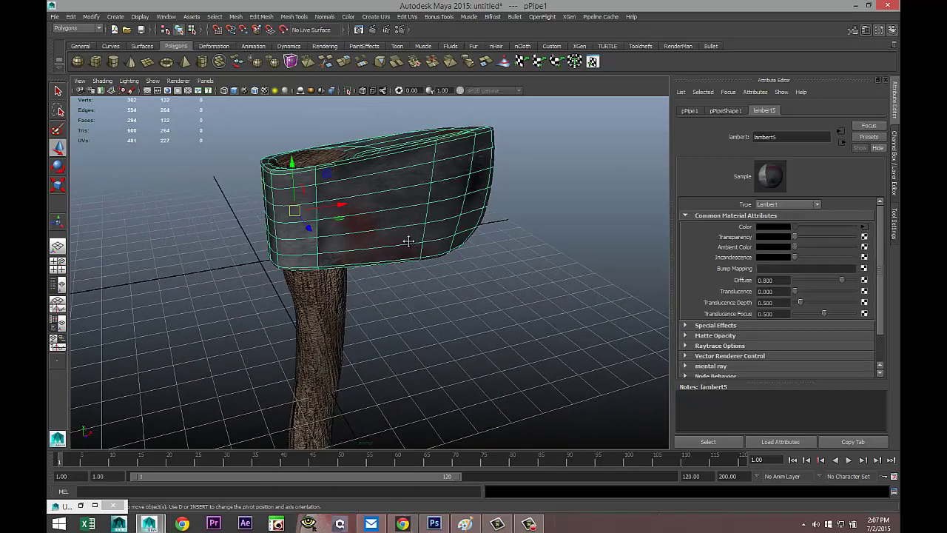
pyautogui.scroll(2, 413, 274)
pyautogui.scroll(2, 414, 279)
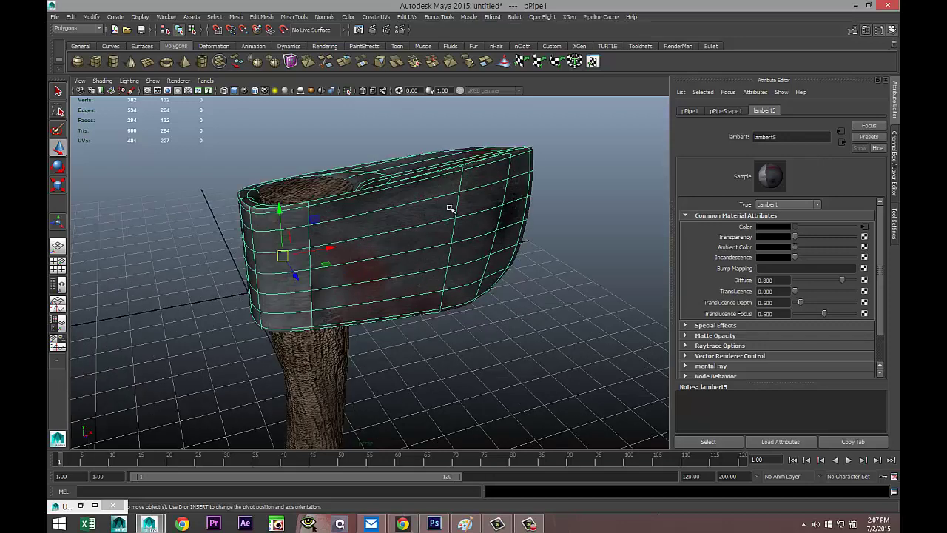
pyautogui.click(407, 18)
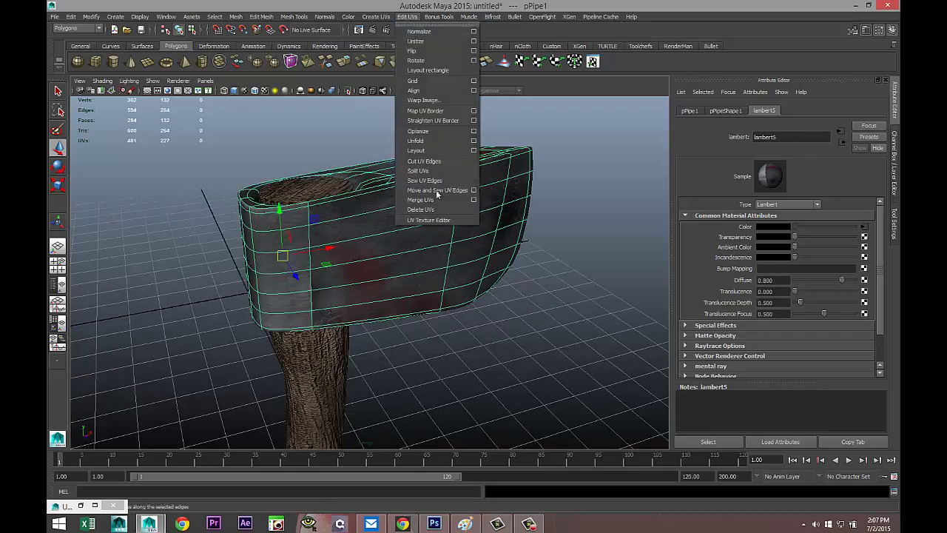
pyautogui.click(456, 222)
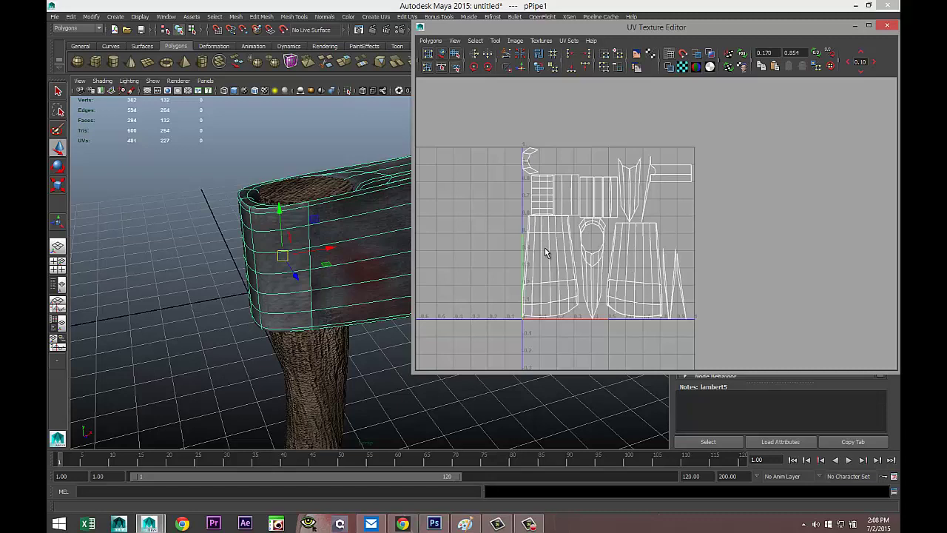
pyautogui.moveTo(544, 247); pyautogui.dragTo(509, 237, button='right')
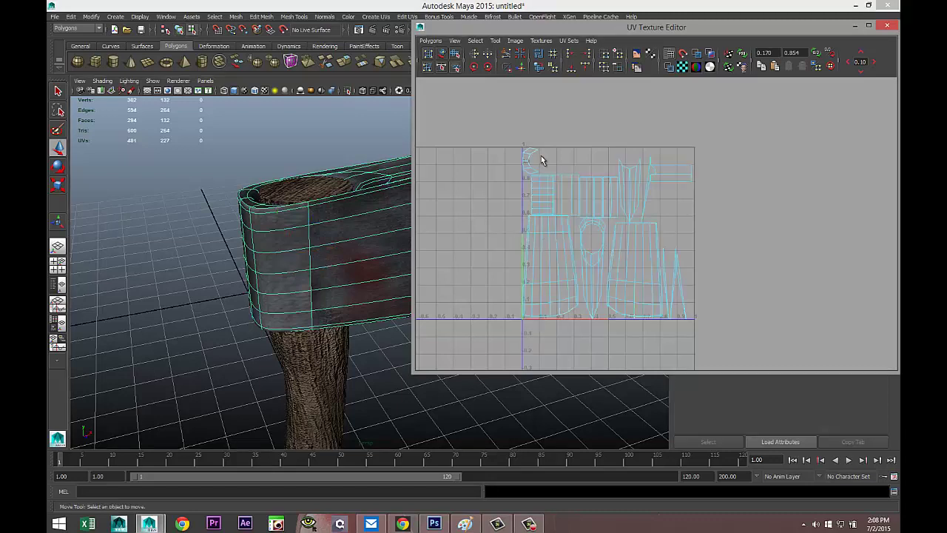
pyautogui.moveTo(541, 148); pyautogui.dragTo(766, 362)
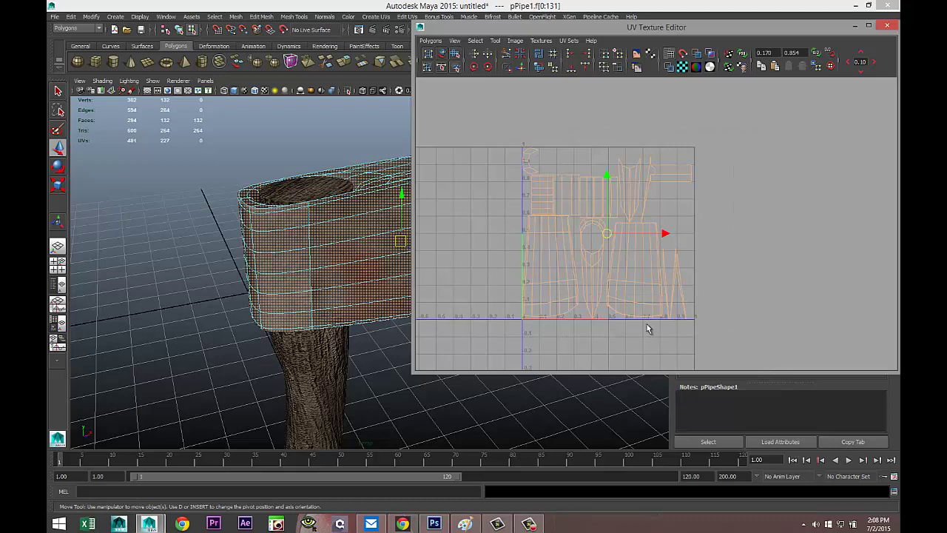
pyautogui.press('r')
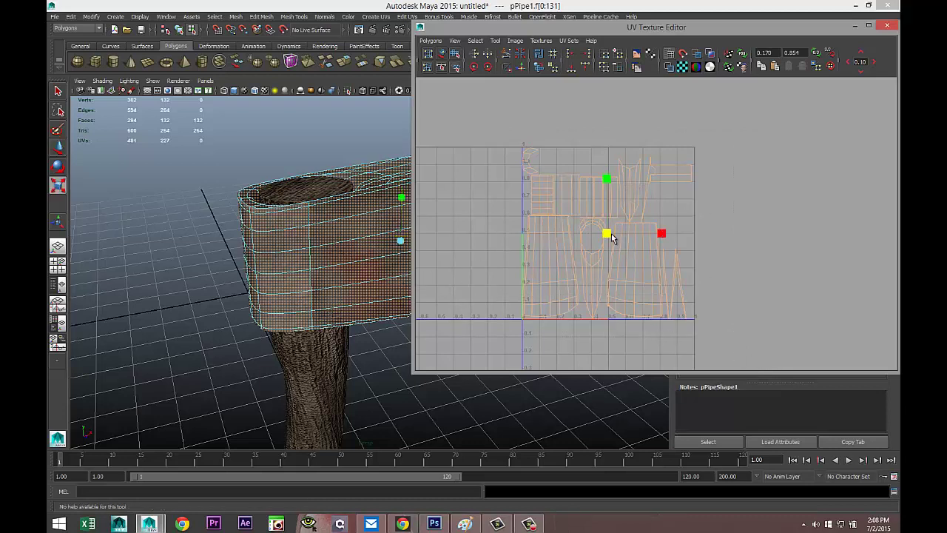
pyautogui.moveTo(607, 235)
pyautogui.mouseDown()
pyautogui.moveTo(593, 230)
pyautogui.moveTo(615, 228)
pyautogui.moveTo(620, 211)
pyautogui.moveTo(612, 236)
pyautogui.mouseUp()
pyautogui.press('w')
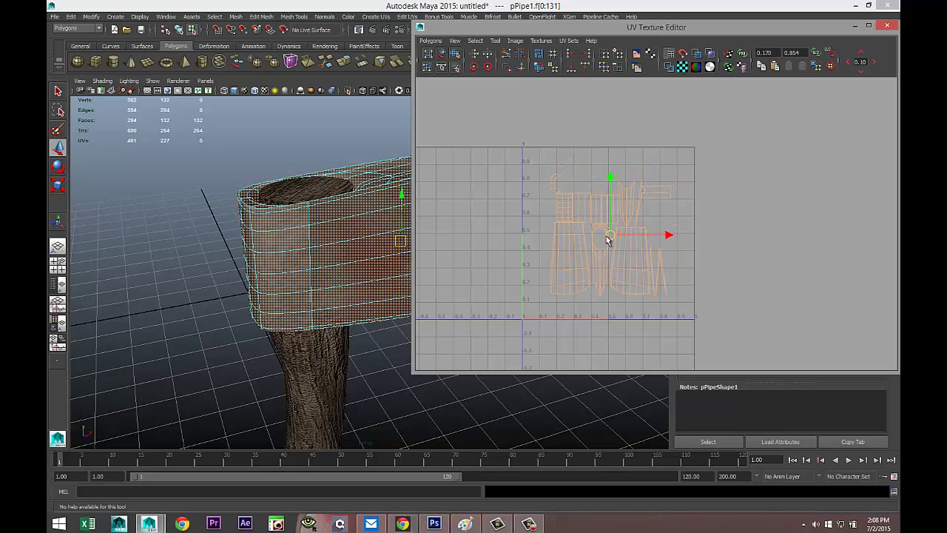
pyautogui.click(180, 317)
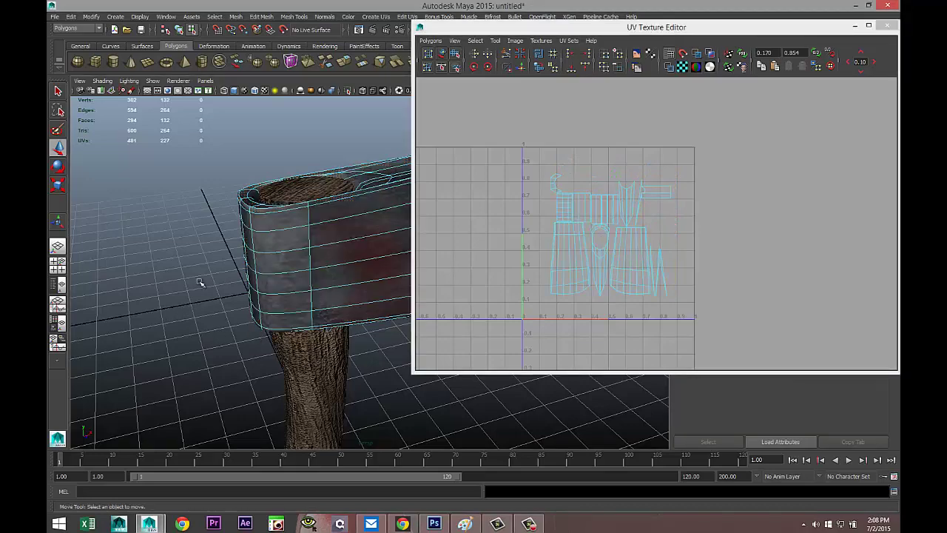
pyautogui.keyDown('alt'); pyautogui.moveTo(200, 281); pyautogui.dragTo(131, 291); pyautogui.keyUp('alt')
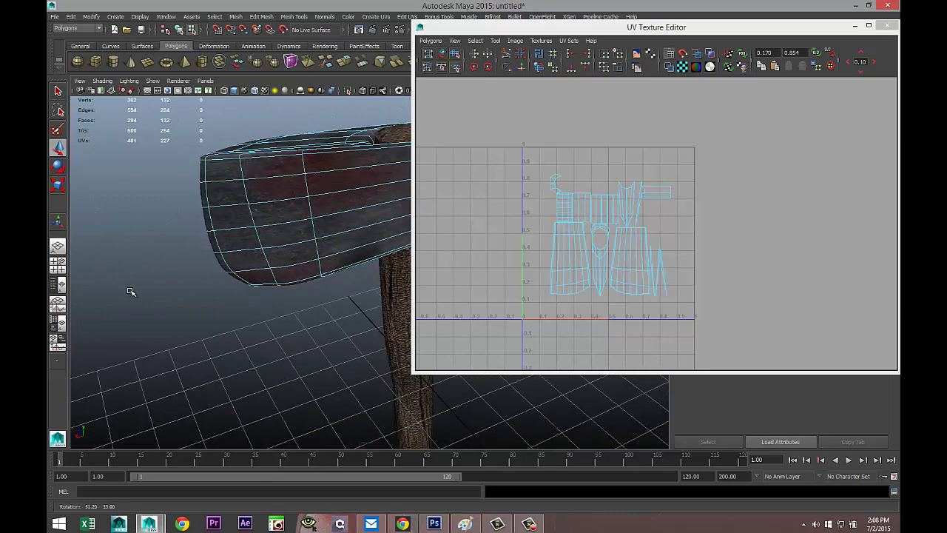
pyautogui.click(888, 25)
# Step: Add a File texture to the blade material's Bump Mapping with bump depth 0.338 and load Bladebump.jpg from the Desktop
pyautogui.keyDown('alt'); pyautogui.moveTo(649, 123); pyautogui.dragTo(442, 231); pyautogui.keyUp('alt')
pyautogui.moveTo(293, 190); pyautogui.dragTo(310, 182, button='right')
pyautogui.click(296, 188)
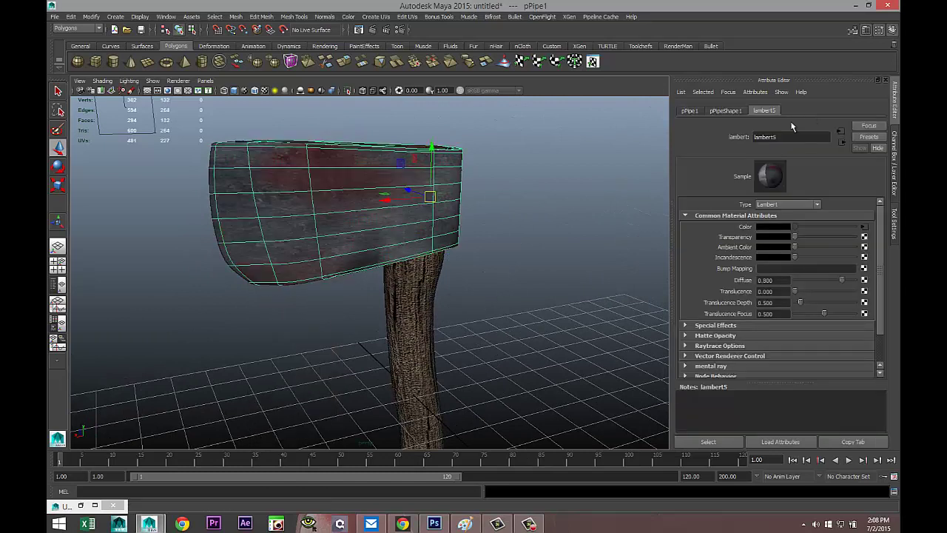
pyautogui.click(864, 269)
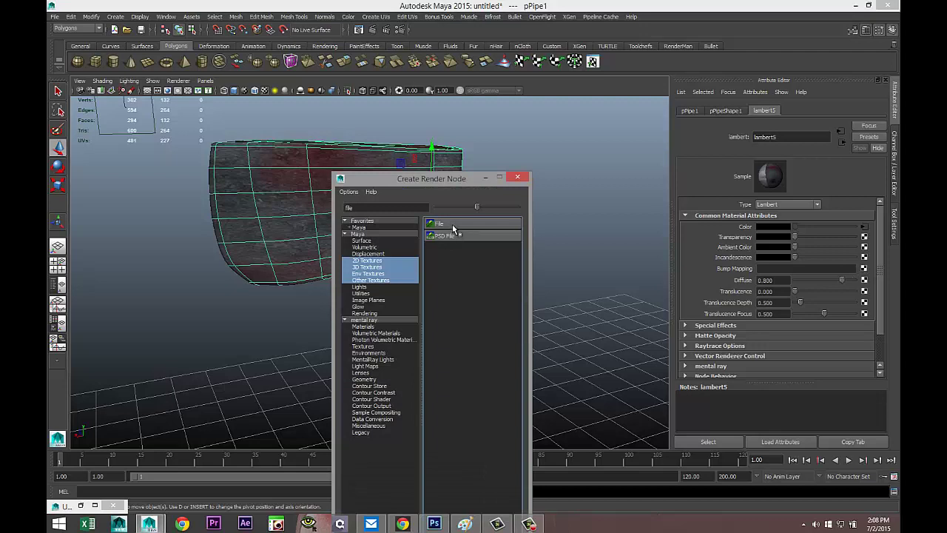
pyautogui.click(452, 224)
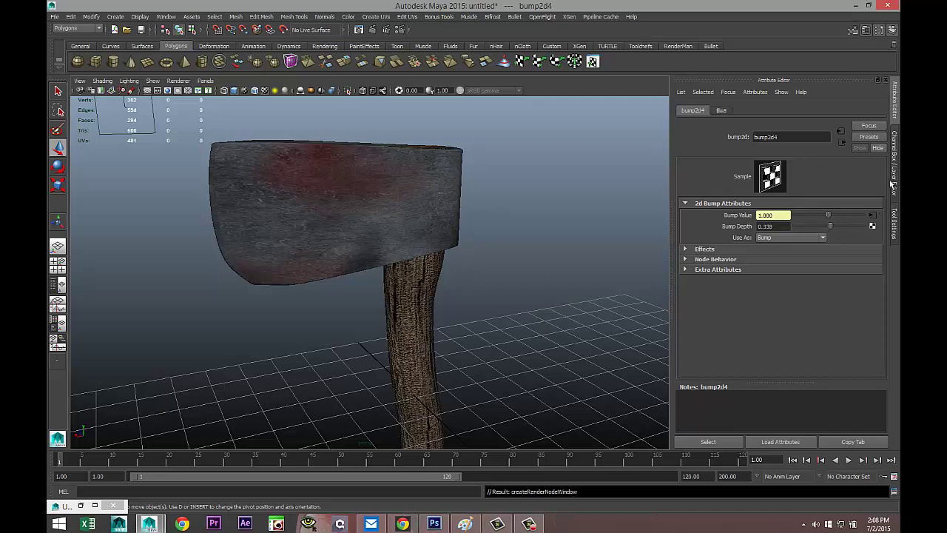
pyautogui.click(873, 216)
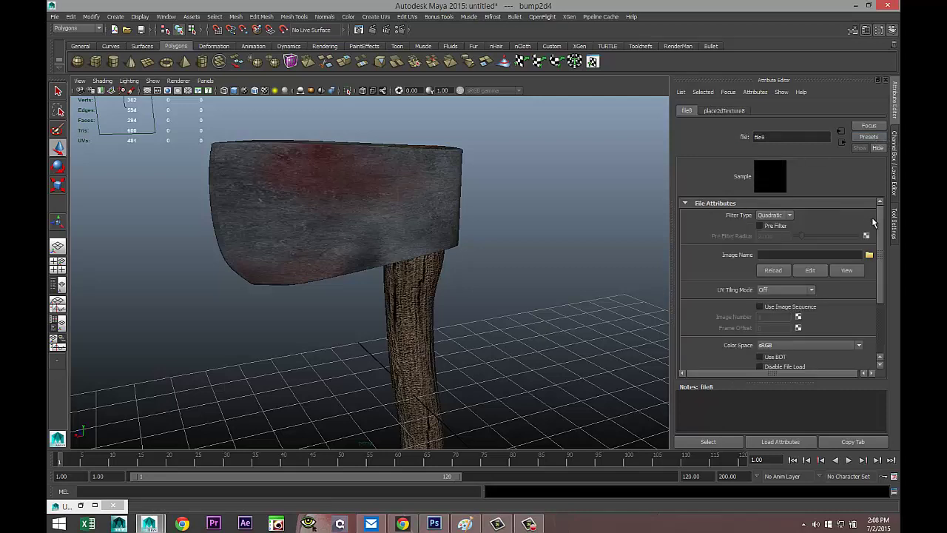
pyautogui.click(869, 256)
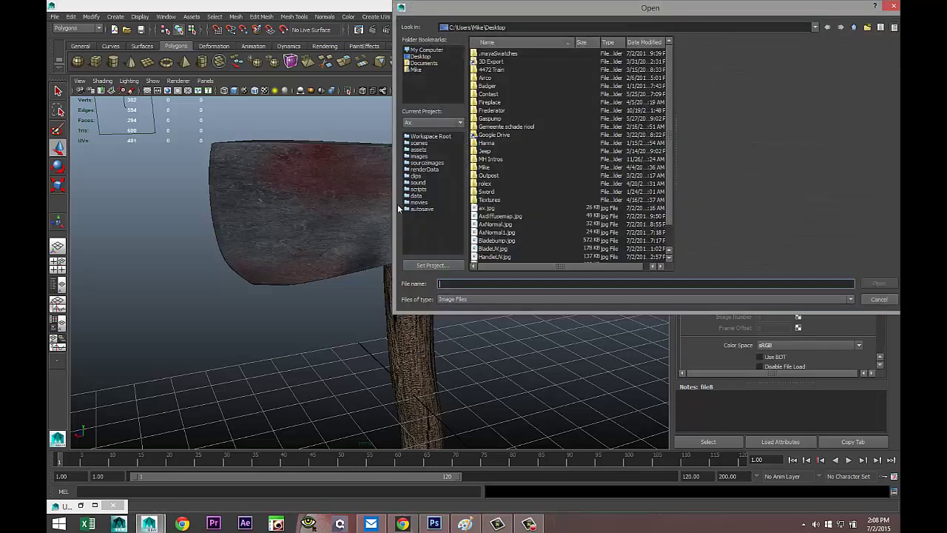
pyautogui.scroll(-1, 552, 216)
pyautogui.click(503, 217)
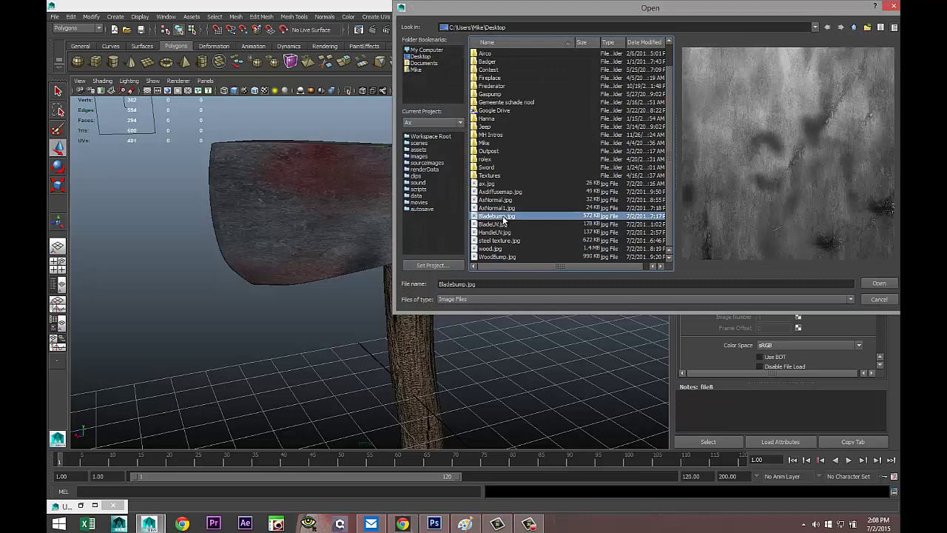
pyautogui.click(878, 284)
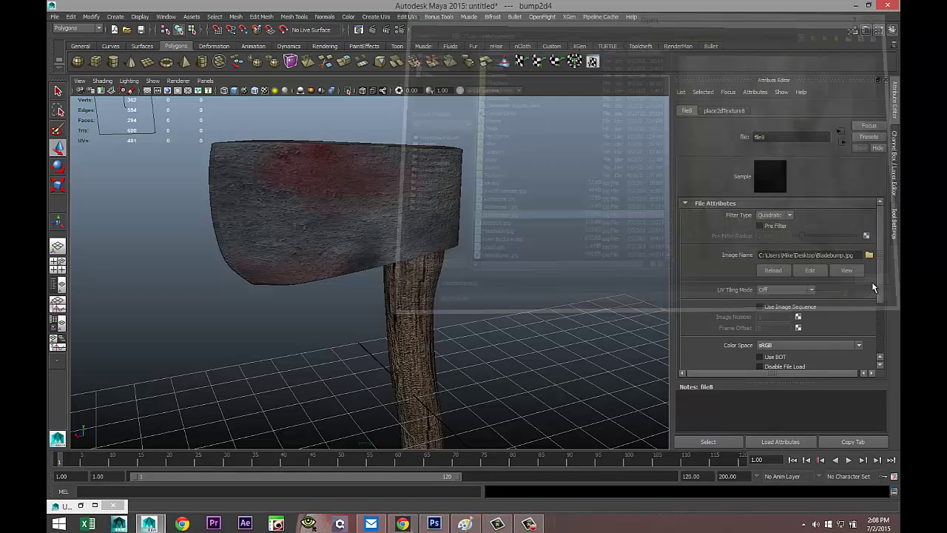
pyautogui.click(523, 282)
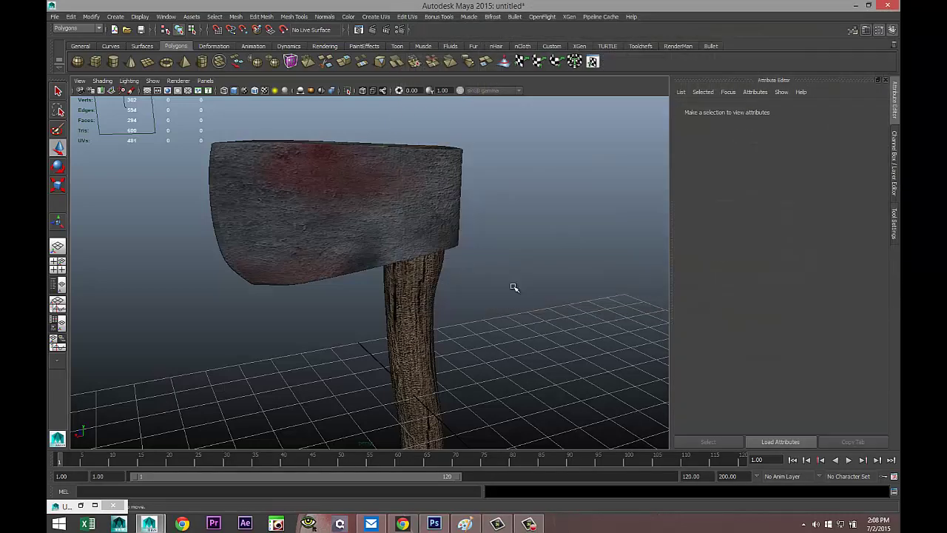
# Step: Select the blade and handle together and combine them into one mesh
pyautogui.scroll(3, 514, 287)
pyautogui.keyDown('alt'); pyautogui.moveTo(489, 256); pyautogui.dragTo(383, 257); pyautogui.keyUp('alt')
pyautogui.scroll(-10, 511, 300)
pyautogui.moveTo(332, 193); pyautogui.dragTo(557, 420)
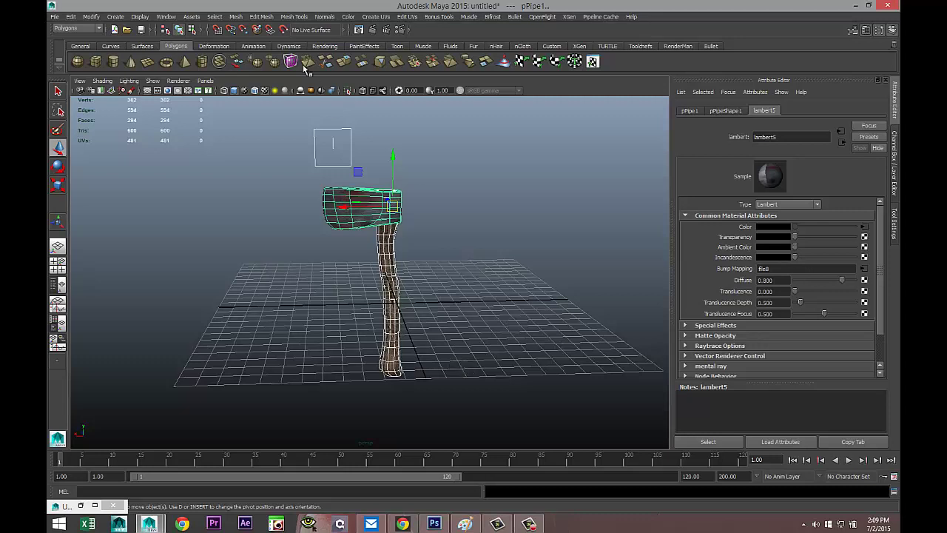
pyautogui.click(234, 17)
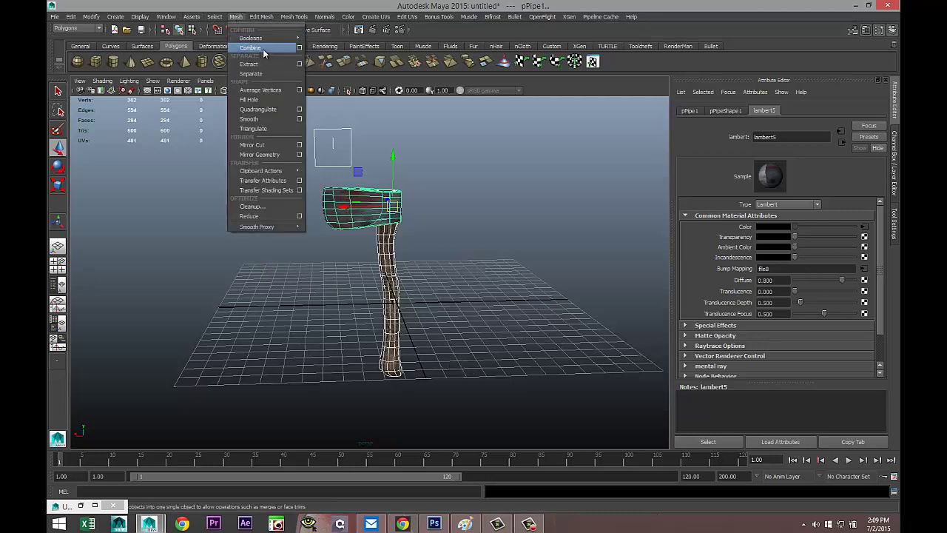
pyautogui.click(266, 49)
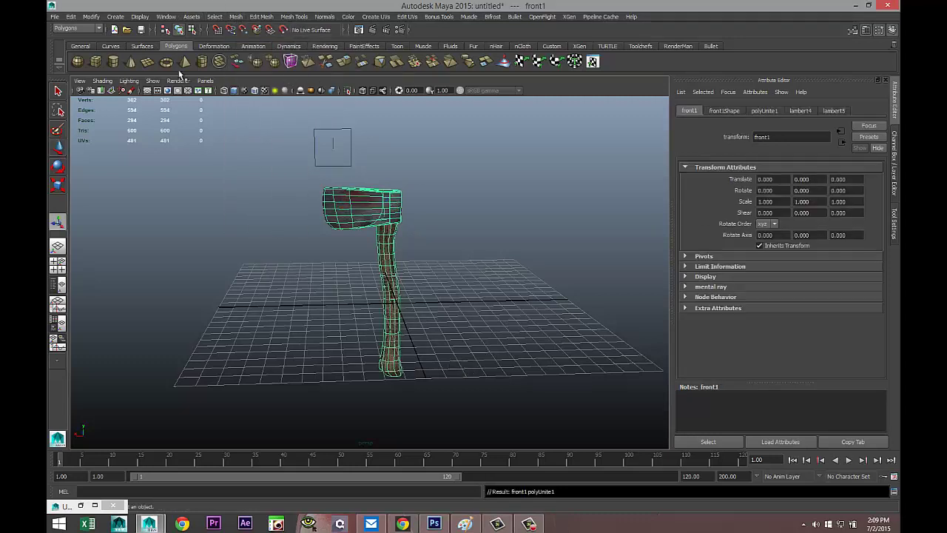
# Step: Center the combined axe's pivot and rotate it about -58.5 degrees around Z, tilting the blade downward
pyautogui.click(92, 17)
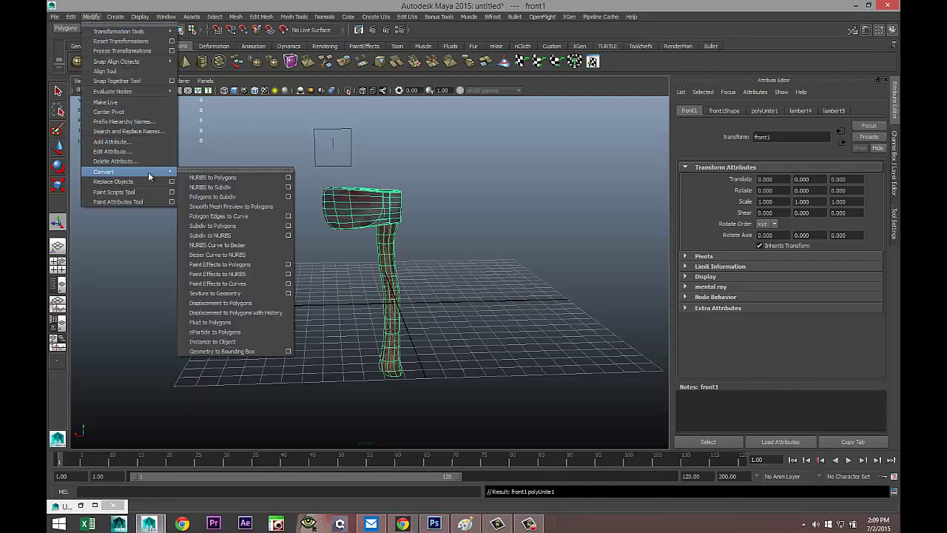
pyautogui.click(120, 111)
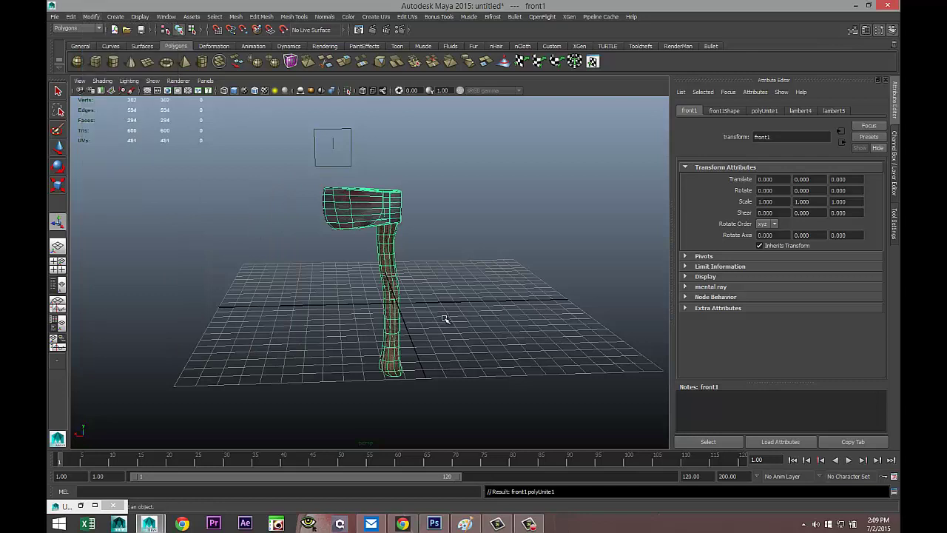
pyautogui.press('e')
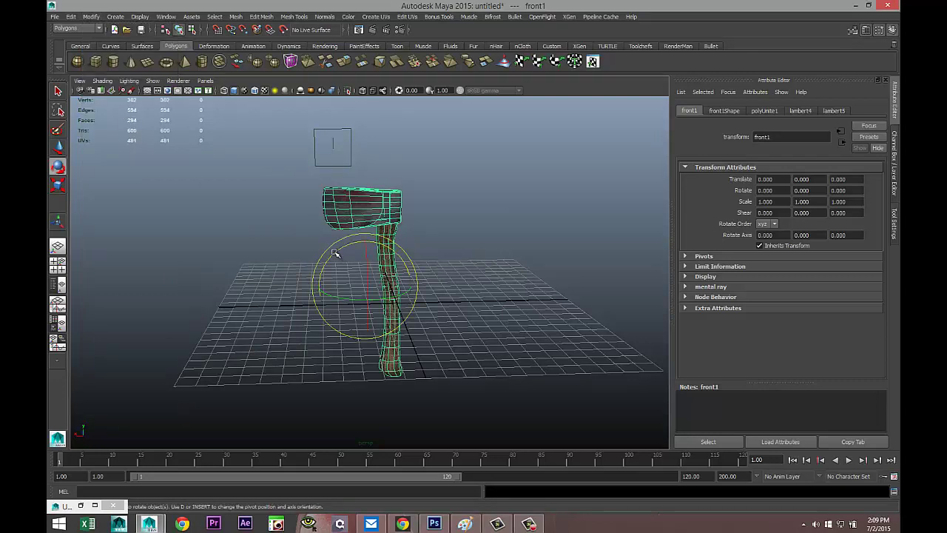
pyautogui.moveTo(336, 255); pyautogui.dragTo(304, 298)
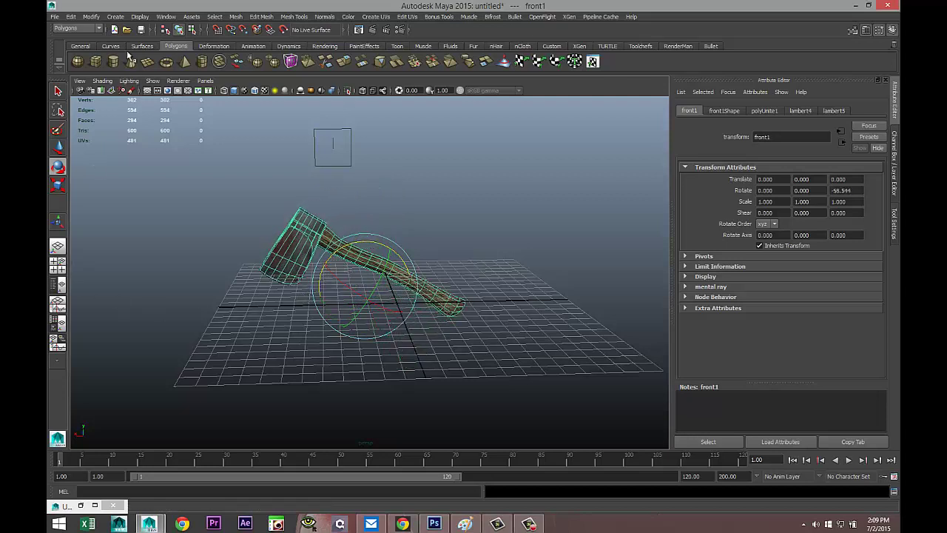
pyautogui.scroll(-5, 257, 281)
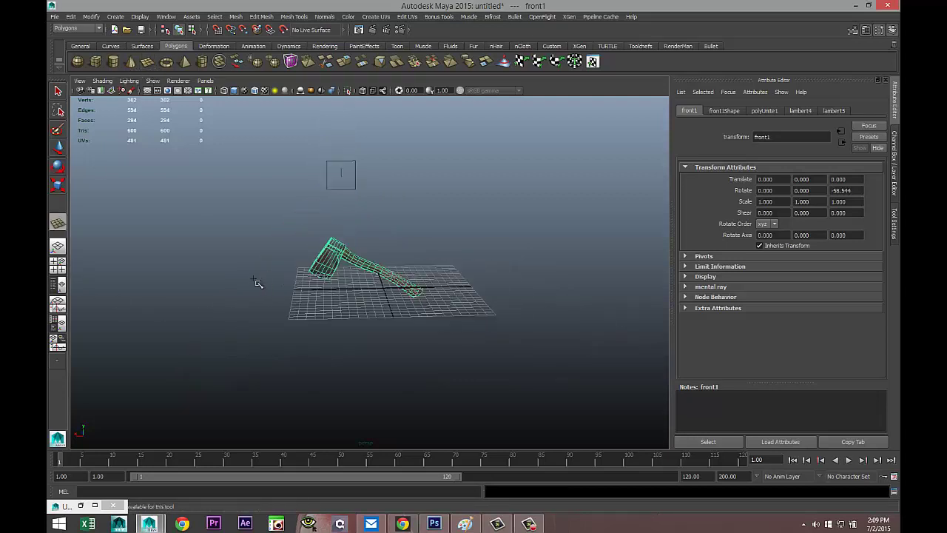
# Step: Create a large polygon plane as a floor beneath the axe and scale it up far beyond the grid
pyautogui.moveTo(155, 226); pyautogui.dragTo(763, 428)
pyautogui.scroll(-3, 403, 379)
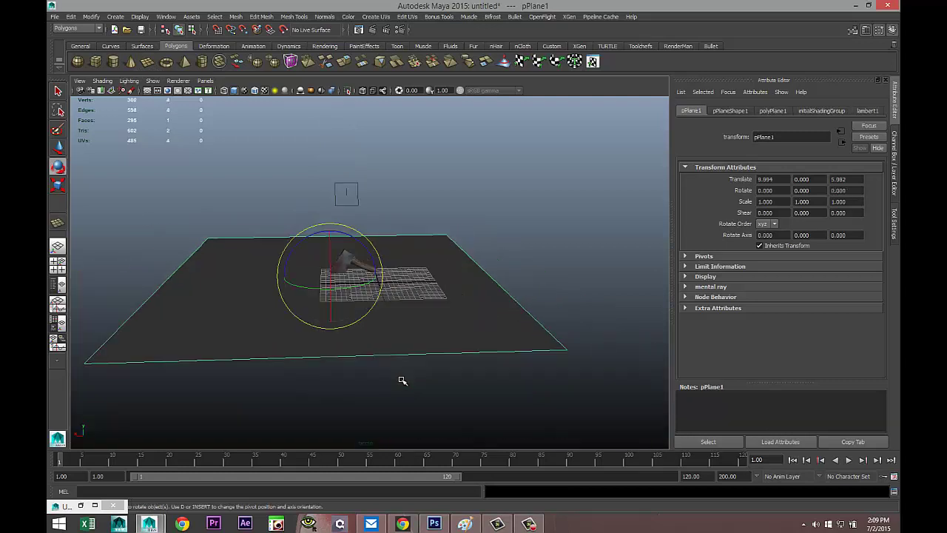
pyautogui.press('r')
pyautogui.moveTo(283, 278); pyautogui.dragTo(92, 286)
pyautogui.keyDown('alt'); pyautogui.moveTo(296, 318); pyautogui.dragTo(87, 319); pyautogui.keyUp('alt')
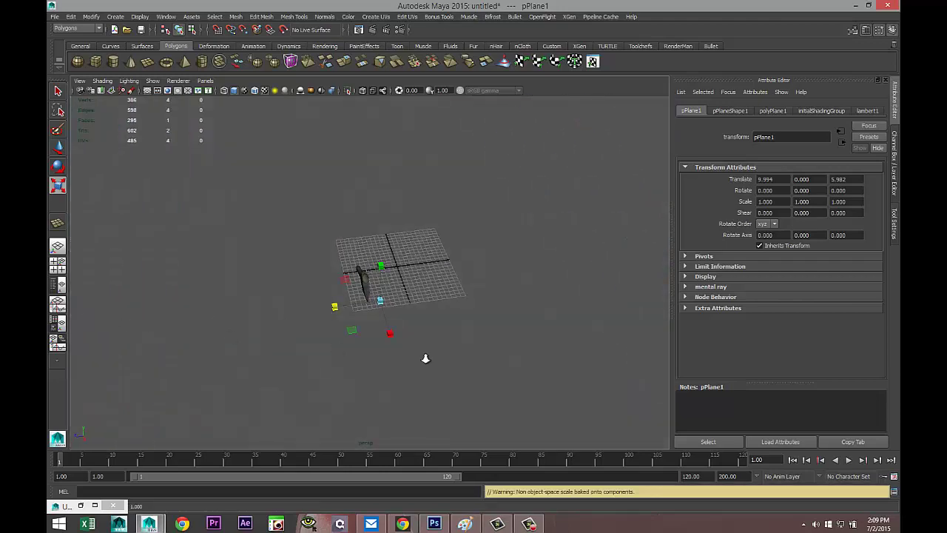
pyautogui.scroll(5, 425, 358)
# Step: Switch to the front orthographic view with the whole axe in frame
pyautogui.click(60, 265)
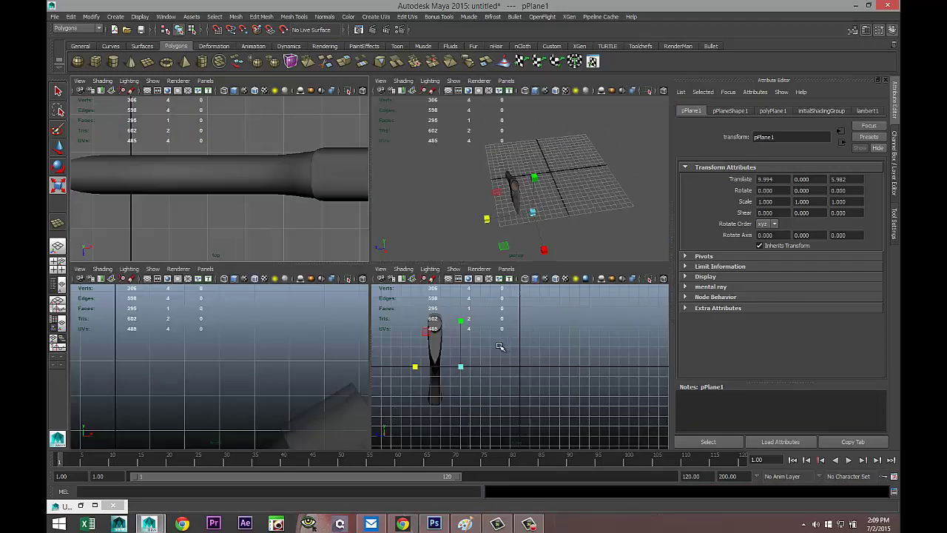
pyautogui.press('space')
pyautogui.scroll(-3, 303, 317)
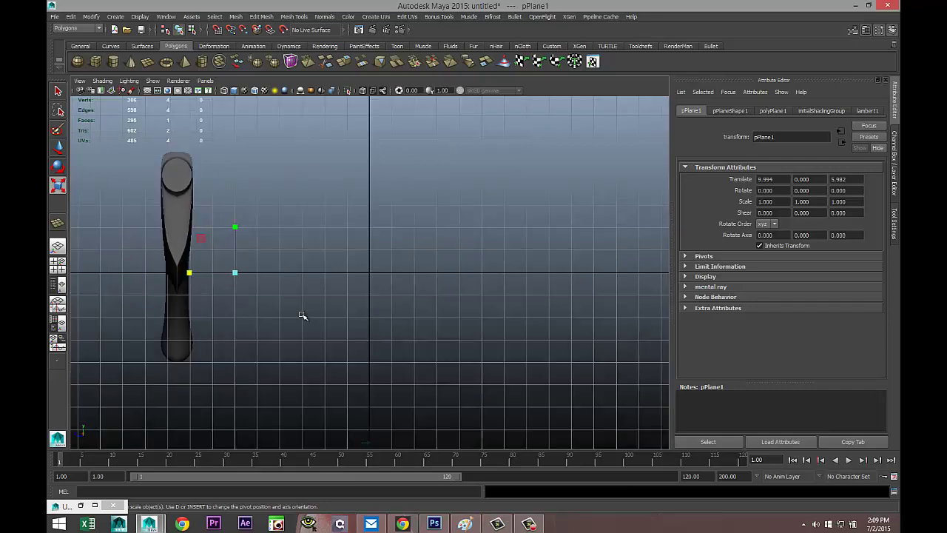
pyautogui.click(59, 265)
pyautogui.press('space')
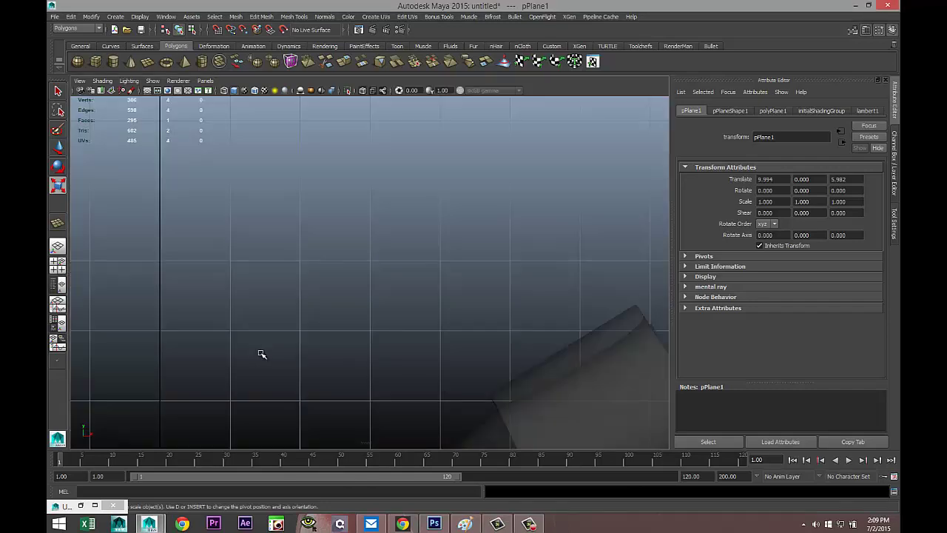
pyautogui.scroll(-5, 277, 349)
pyautogui.moveTo(108, 252); pyautogui.dragTo(601, 460)
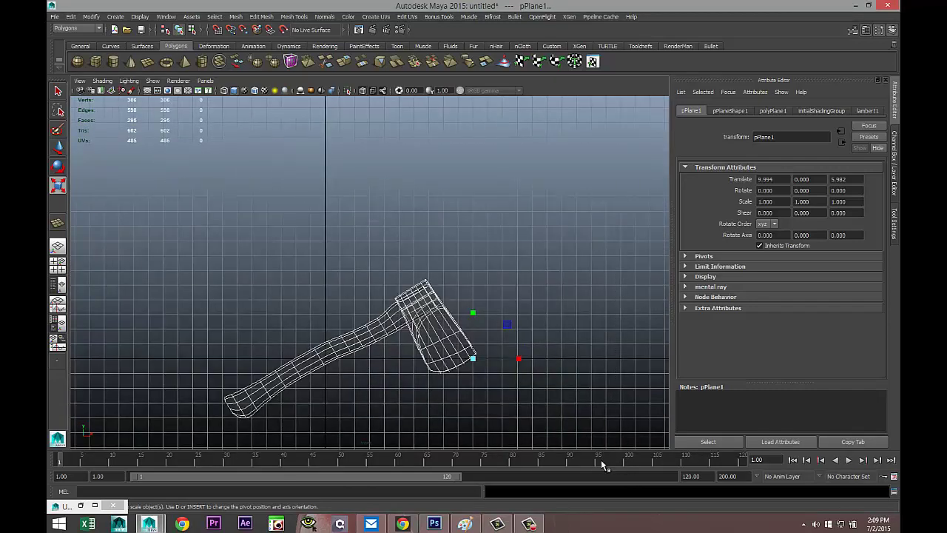
pyautogui.press('w')
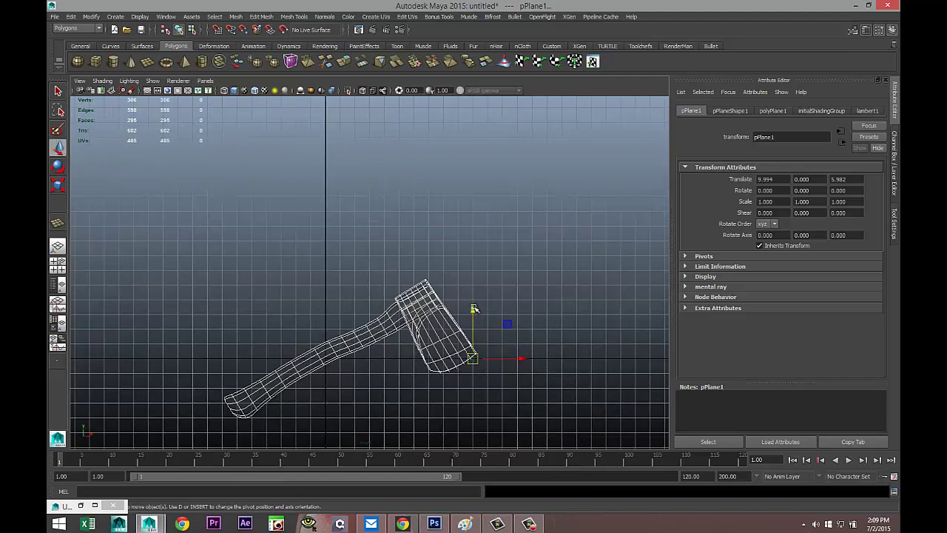
pyautogui.moveTo(473, 311); pyautogui.dragTo(471, 271)
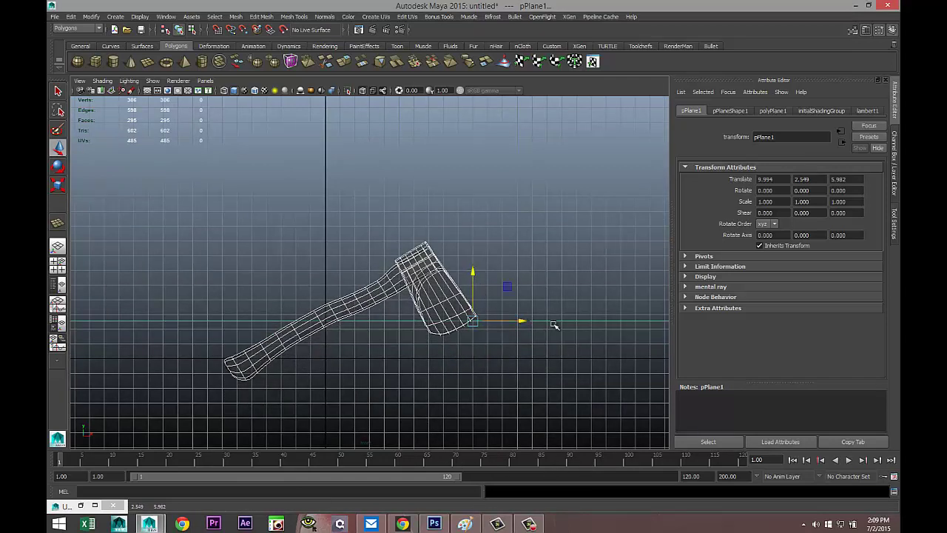
pyautogui.hotkey('ctrl', 'z')
pyautogui.hotkey('shift', 'z')
pyautogui.hotkey('ctrl', 'z')
pyautogui.hotkey('ctrl', 'z')
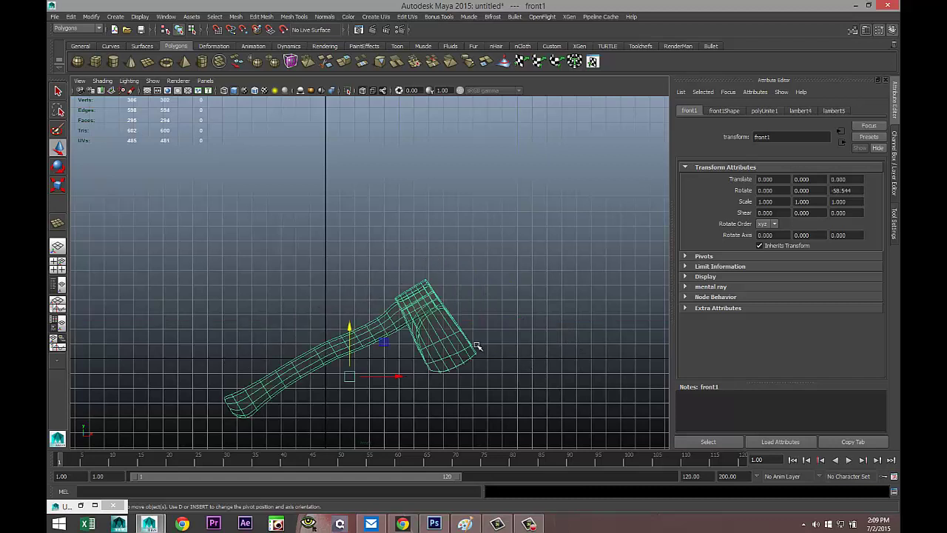
# Step: Raise only the axe to about 4.065 in Y above the floor plane and return to the perspective view
pyautogui.moveTo(350, 327); pyautogui.dragTo(350, 266)
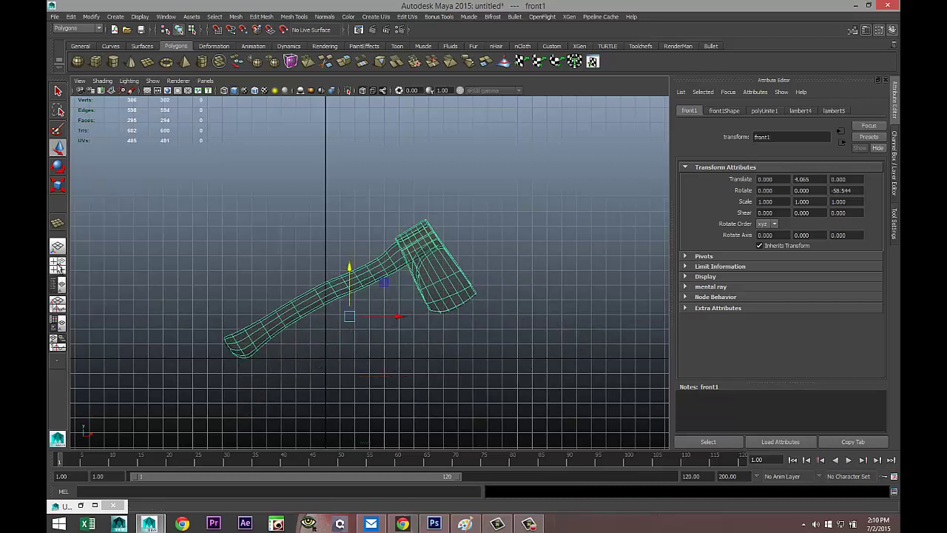
pyautogui.click(57, 265)
pyautogui.press('space')
pyautogui.scroll(5, 511, 263)
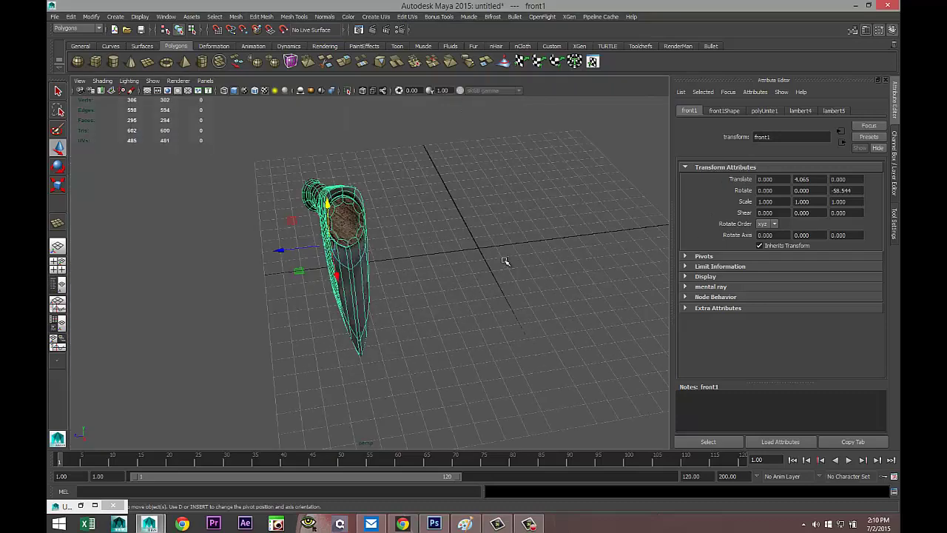
pyautogui.keyDown('alt'); pyautogui.moveTo(506, 262); pyautogui.dragTo(412, 264); pyautogui.keyUp('alt')
pyautogui.keyDown('alt'); pyautogui.moveTo(411, 264); pyautogui.dragTo(467, 301, button='middle'); pyautogui.keyUp('alt')
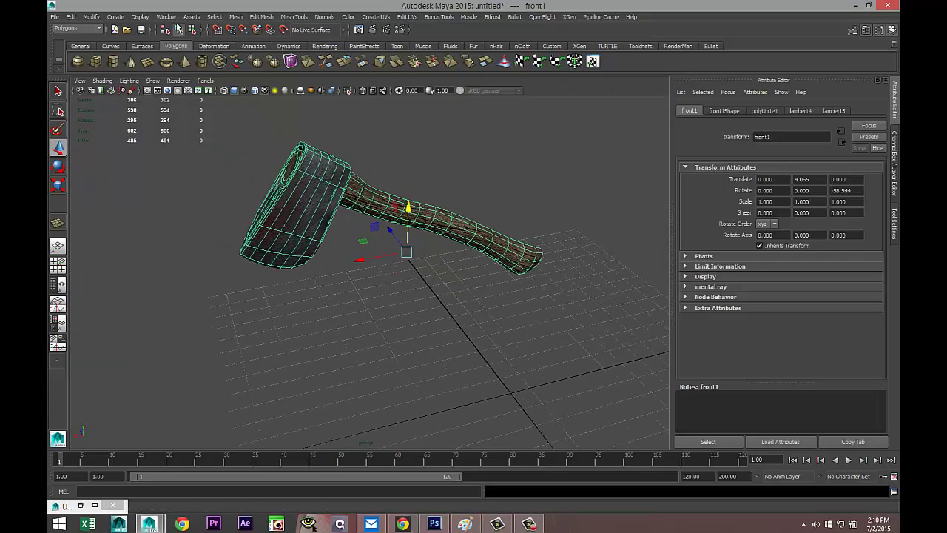
# Step: Create a point light, display scene lighting, and place the light beside the axe at about 6.048, 9.021, 0.552
pyautogui.click(123, 17)
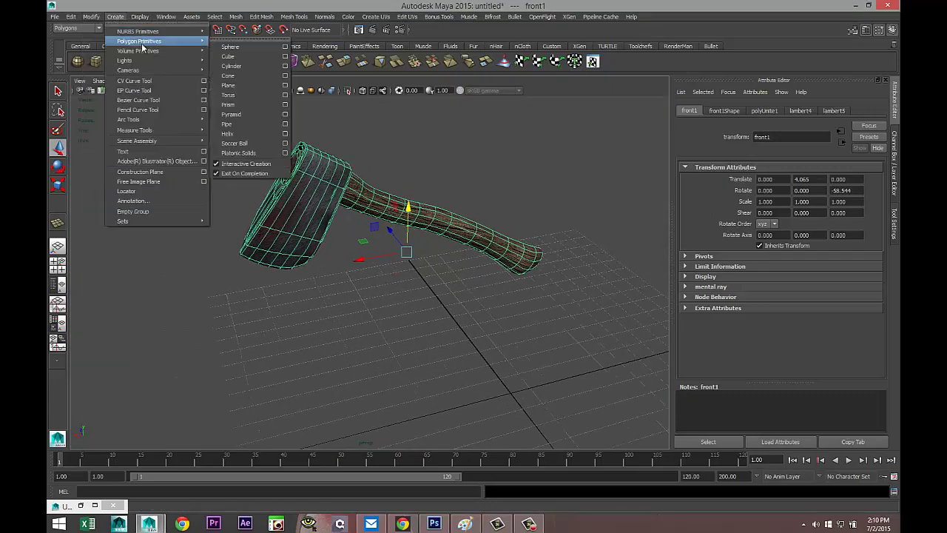
pyautogui.moveTo(185, 63)
pyautogui.click(234, 85)
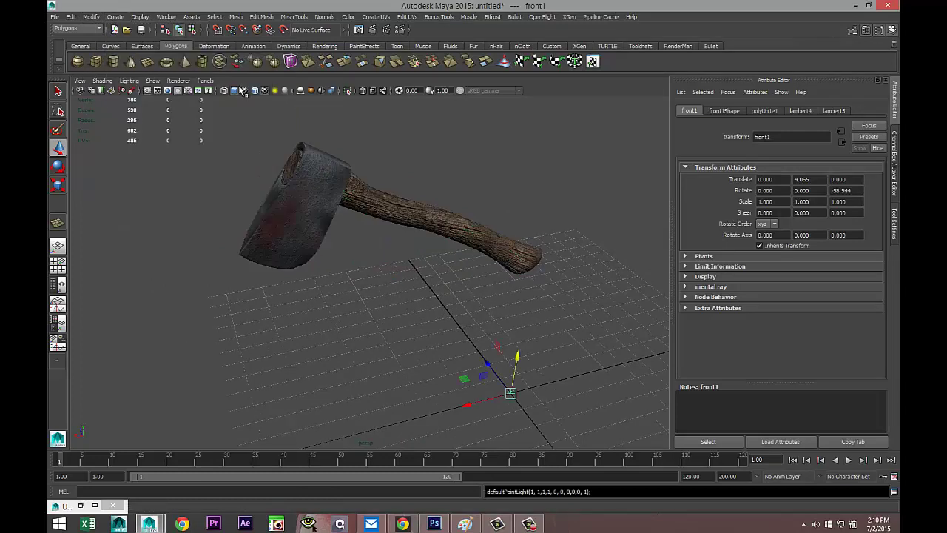
pyautogui.moveTo(518, 360)
pyautogui.mouseDown()
pyautogui.moveTo(518, 177)
pyautogui.moveTo(479, 198)
pyautogui.moveTo(502, 212)
pyautogui.moveTo(331, 272)
pyautogui.mouseUp()
pyautogui.press('7')
pyautogui.moveTo(376, 199)
pyautogui.mouseDown()
pyautogui.moveTo(379, 183)
pyautogui.moveTo(367, 185)
pyautogui.mouseUp()
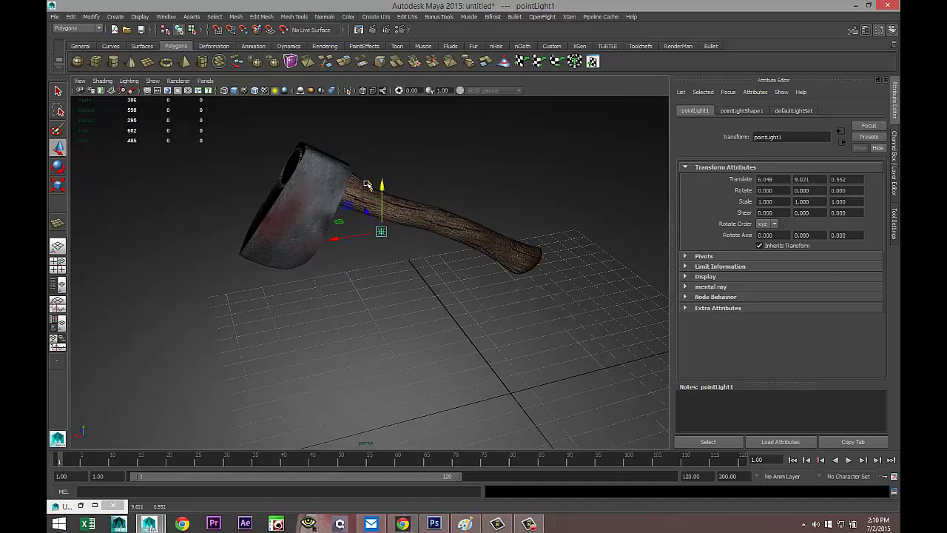
# Step: Duplicate the point light and move the copy to the handle's end, about X -0.884 and Y 6.561
pyautogui.hotkey('ctrl', 'd')
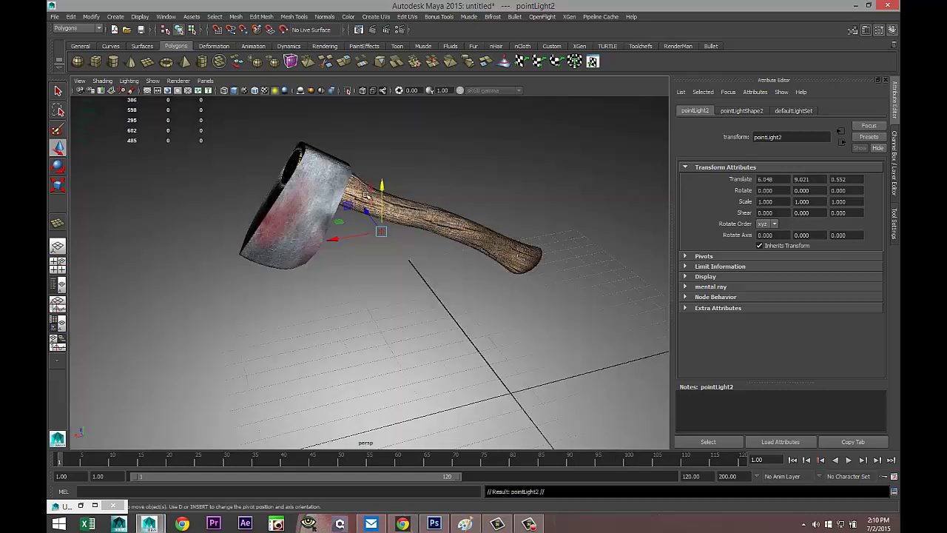
pyautogui.moveTo(340, 238); pyautogui.dragTo(514, 221)
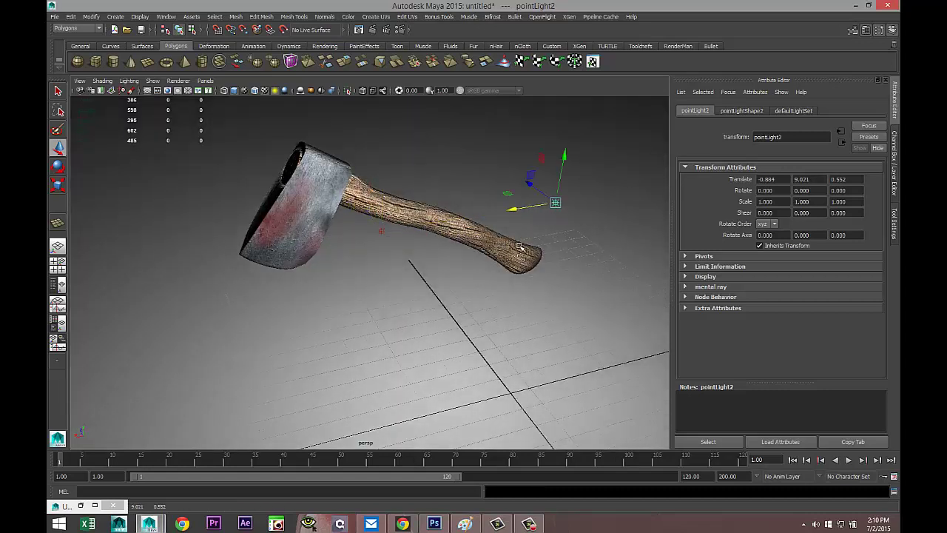
pyautogui.moveTo(569, 176); pyautogui.dragTo(579, 222)
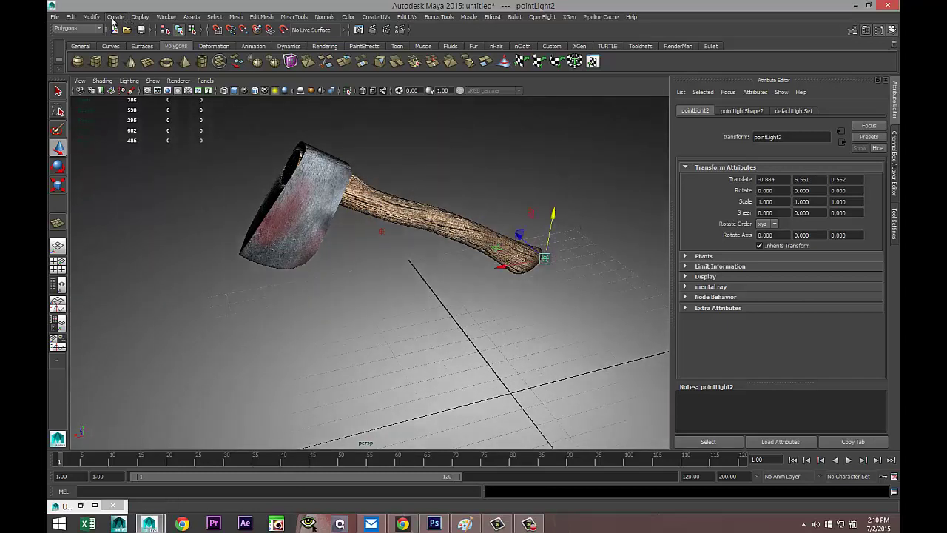
# Step: Create an ambient light and move it along Z to about 37.657, behind the axe blade
pyautogui.click(115, 16)
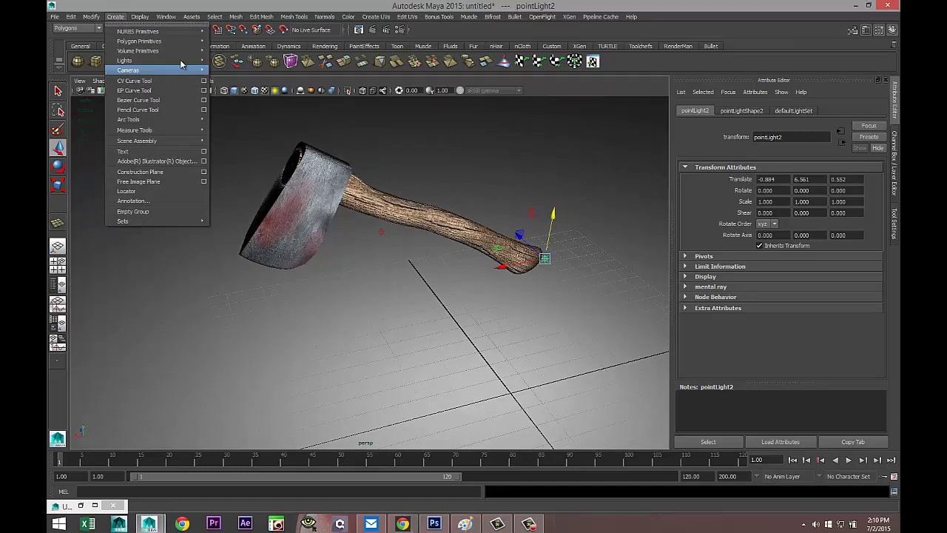
pyautogui.moveTo(192, 61)
pyautogui.click(244, 69)
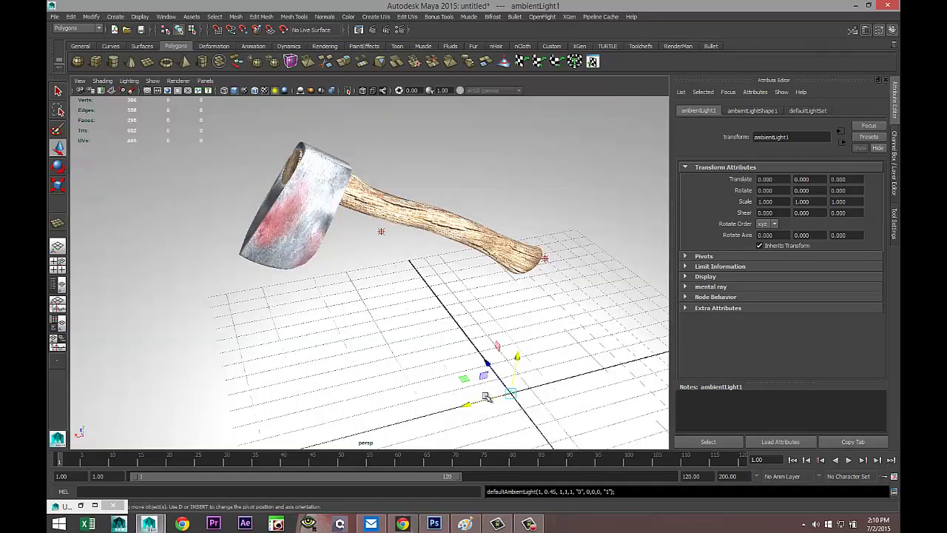
pyautogui.moveTo(486, 397); pyautogui.dragTo(309, 116)
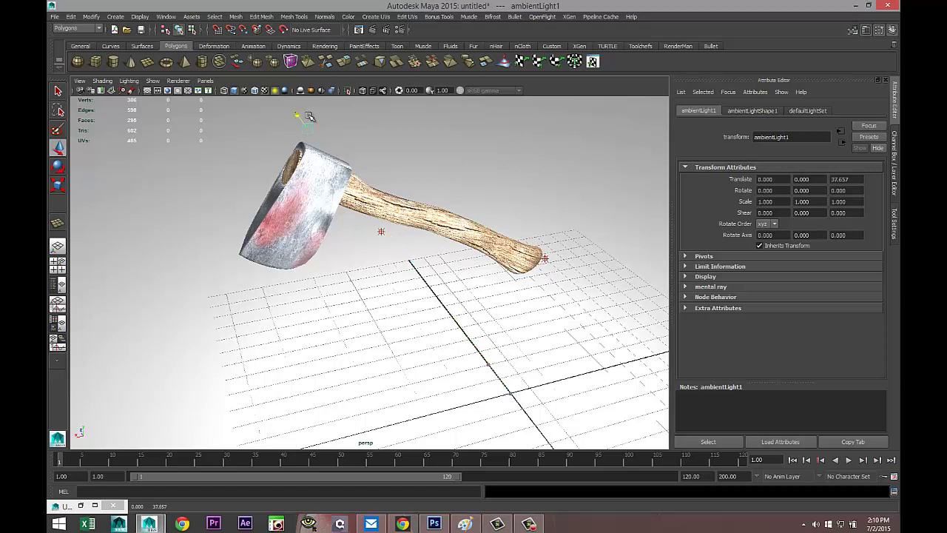
# Step: Set the ambient light's intensity to 0.1
pyautogui.click(742, 111)
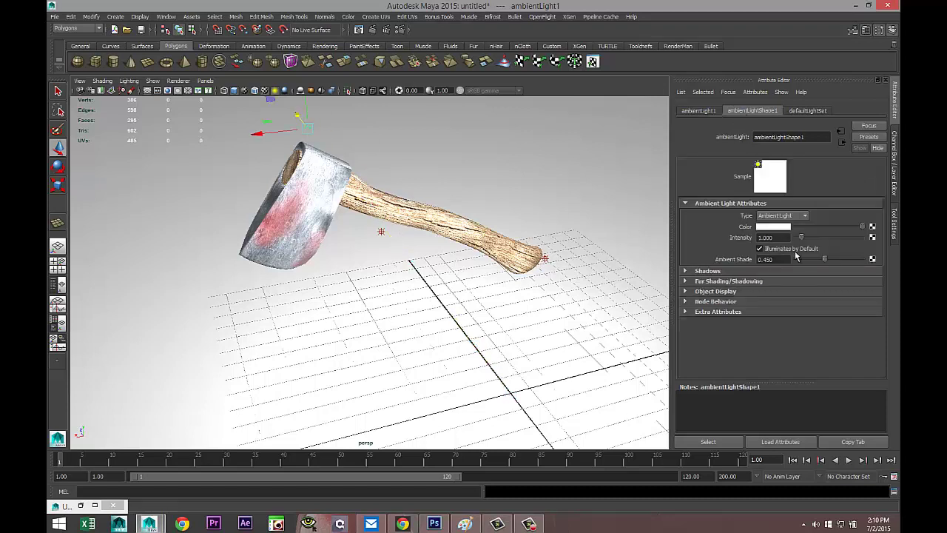
pyautogui.click(788, 238)
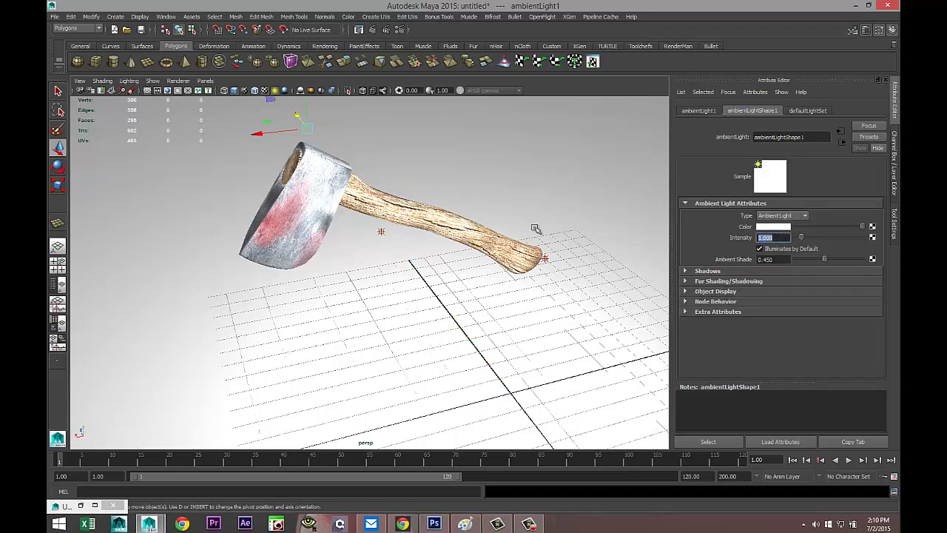
pyautogui.press('Return')
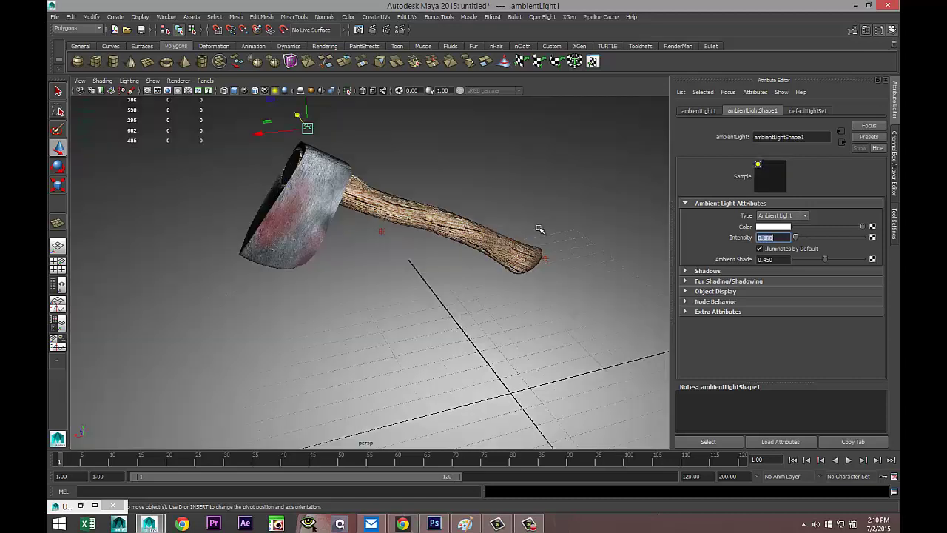
# Step: Assign a new Phong E material to the floor plane
pyautogui.click(560, 341)
pyautogui.rightClick(559, 198)
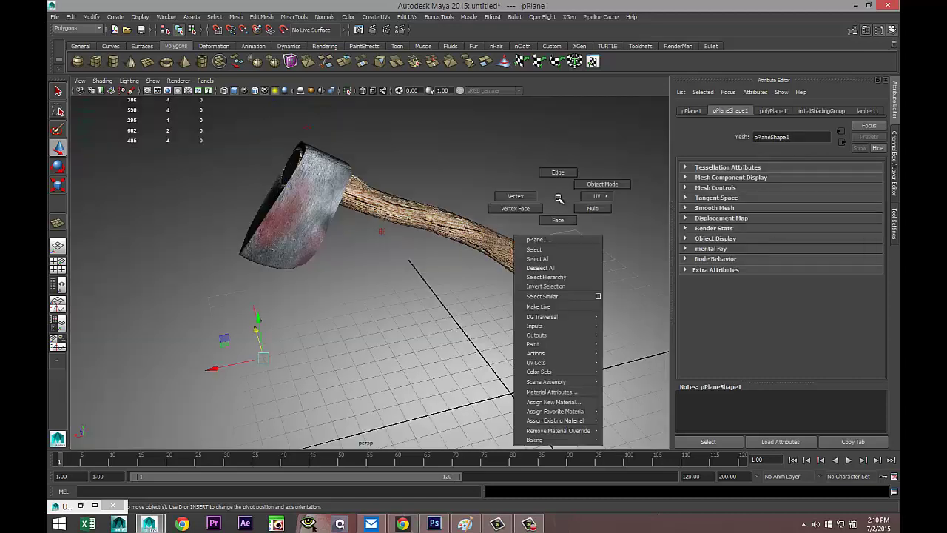
pyautogui.click(571, 402)
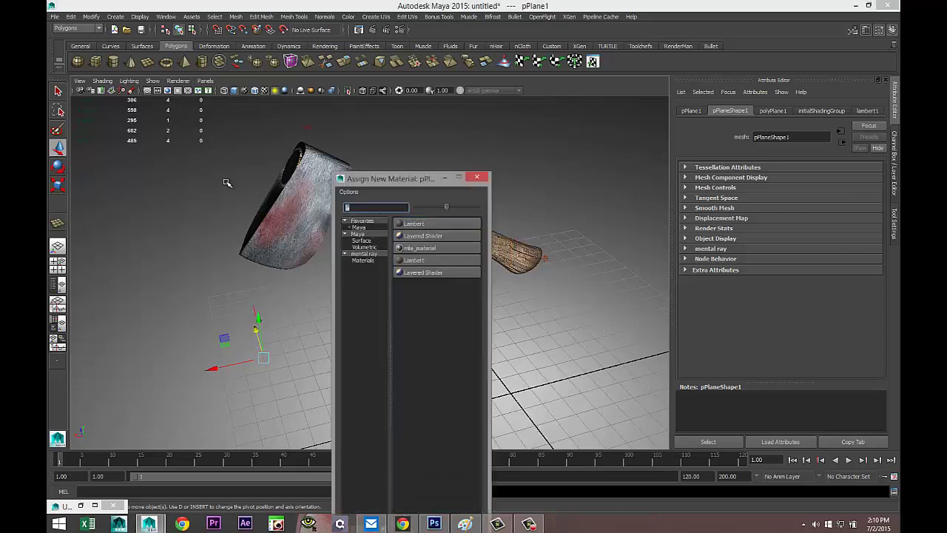
pyautogui.write('ph')
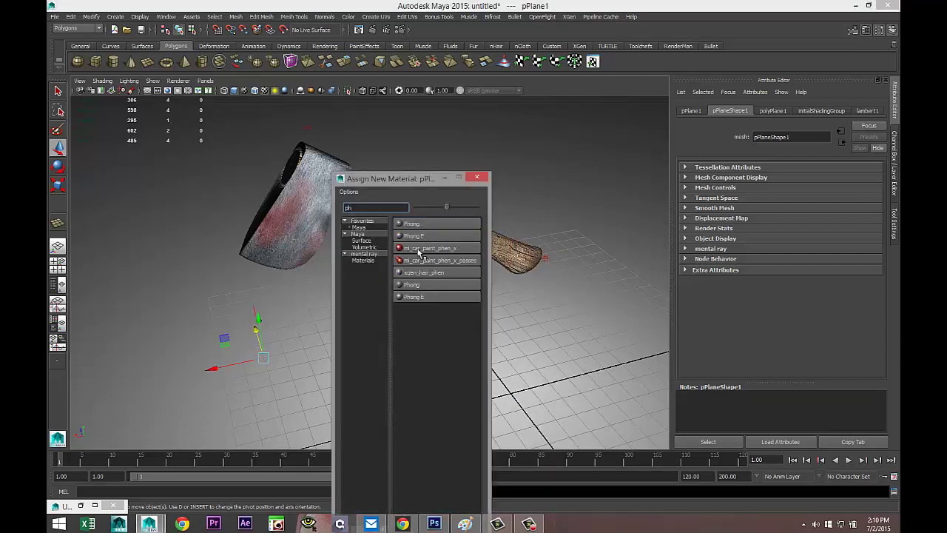
pyautogui.click(435, 235)
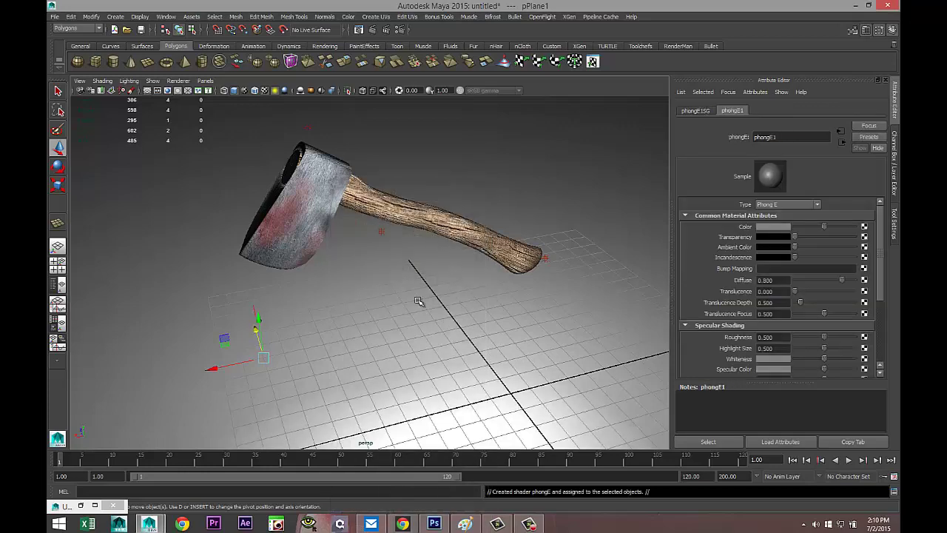
# Step: Show the resolution gate and frame the whole axe inside it in the perspective camera
pyautogui.scroll(2, 396, 322)
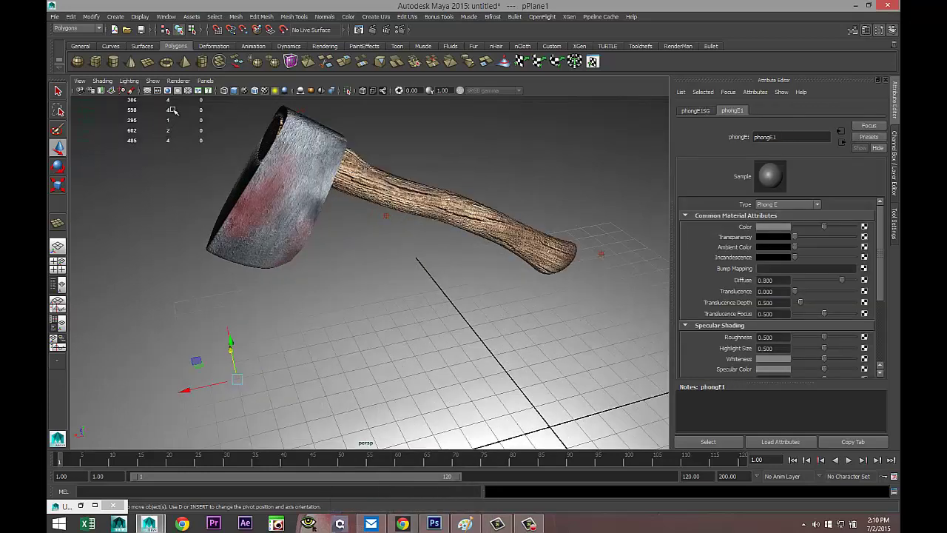
pyautogui.click(177, 91)
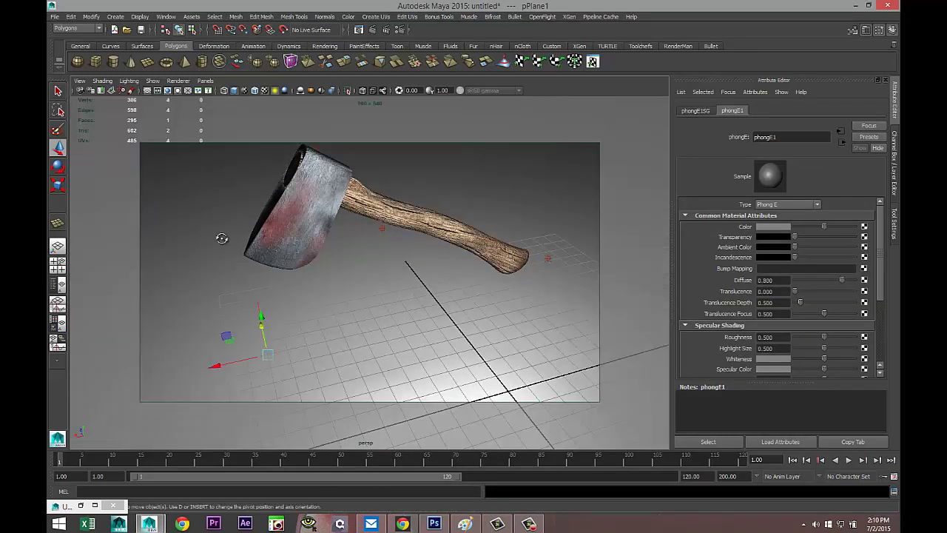
pyautogui.scroll(-1, 237, 229)
pyautogui.keyDown('alt'); pyautogui.moveTo(247, 223); pyautogui.dragTo(249, 264, button='middle'); pyautogui.keyUp('alt')
pyautogui.scroll(3, 251, 266)
pyautogui.scroll(2, 321, 302)
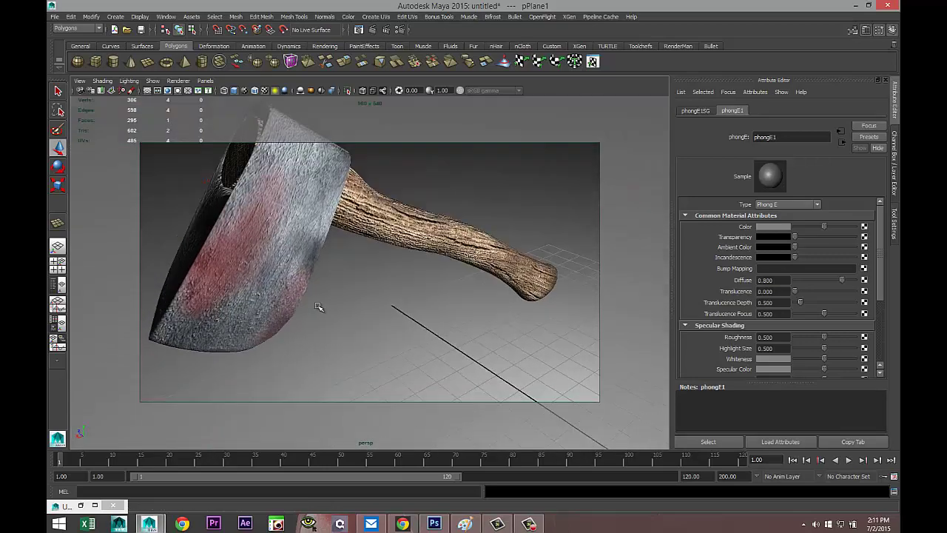
pyautogui.scroll(-2, 312, 300)
pyautogui.keyDown('alt'); pyautogui.moveTo(310, 298); pyautogui.dragTo(328, 313); pyautogui.keyUp('alt')
pyautogui.keyDown('alt'); pyautogui.moveTo(328, 314); pyautogui.dragTo(317, 315, button='middle'); pyautogui.keyUp('alt')
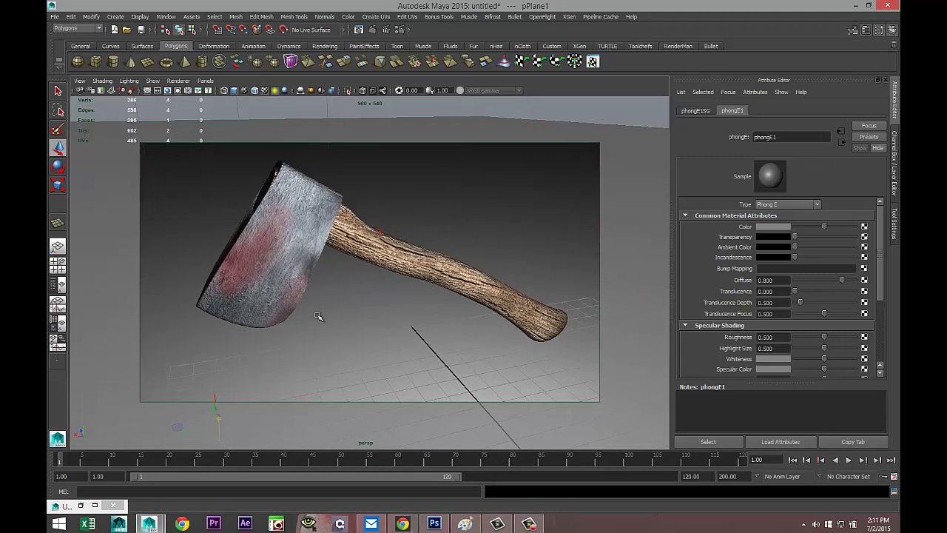
# Step: Bookmark the framed perspective view under the name "new" in the Bookmark Editor and close the editor
pyautogui.click(80, 81)
pyautogui.moveTo(148, 205)
pyautogui.click(215, 208)
pyautogui.click(438, 300)
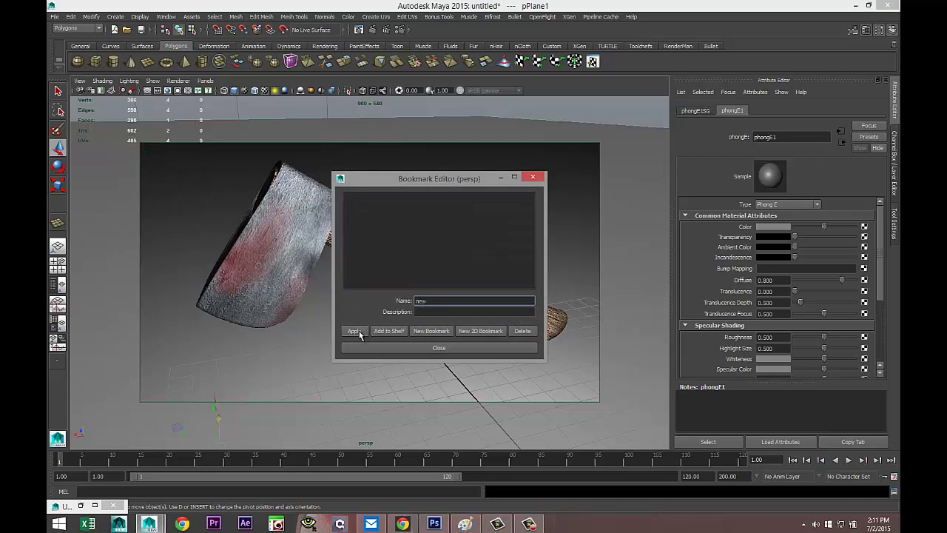
pyautogui.click(532, 177)
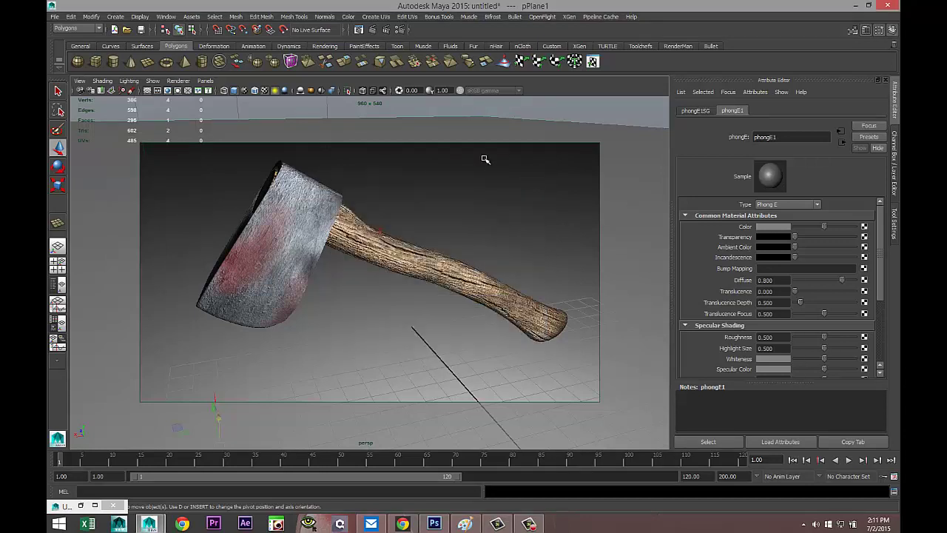
# Step: Set the scene's renderer to mental ray in the Render Settings
pyautogui.click(398, 29)
pyautogui.click(145, 47)
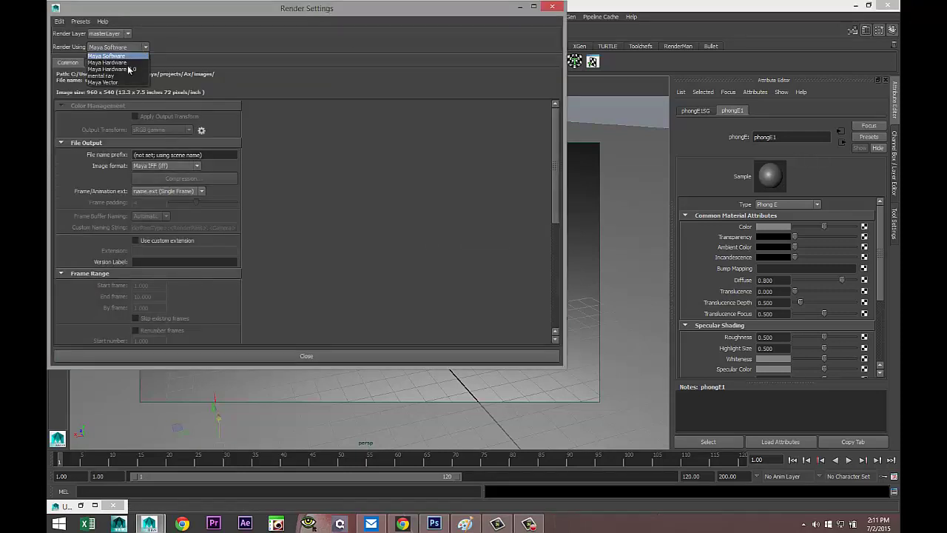
pyautogui.click(122, 76)
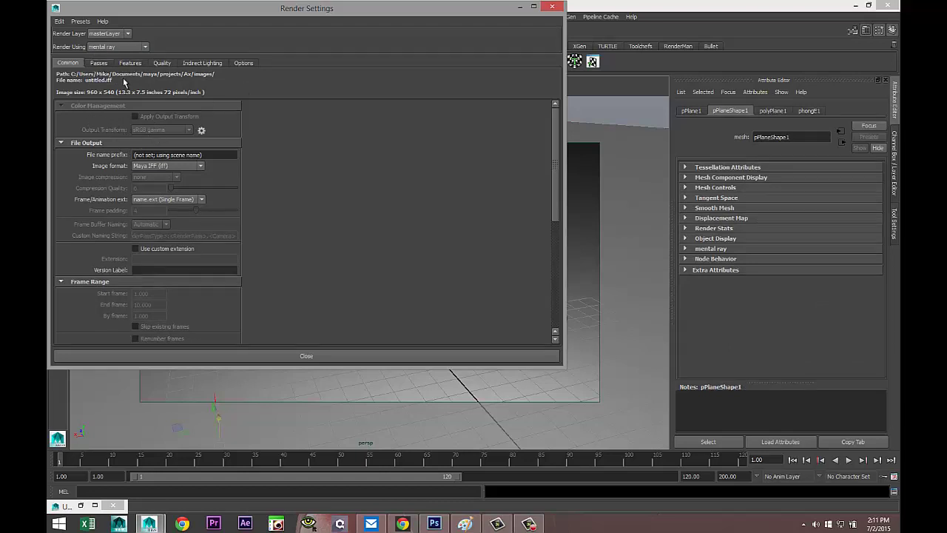
# Step: Set the render image size to the HD 1080 preset
pyautogui.scroll(-5, 148, 148)
pyautogui.scroll(3, 151, 170)
pyautogui.scroll(-5, 170, 200)
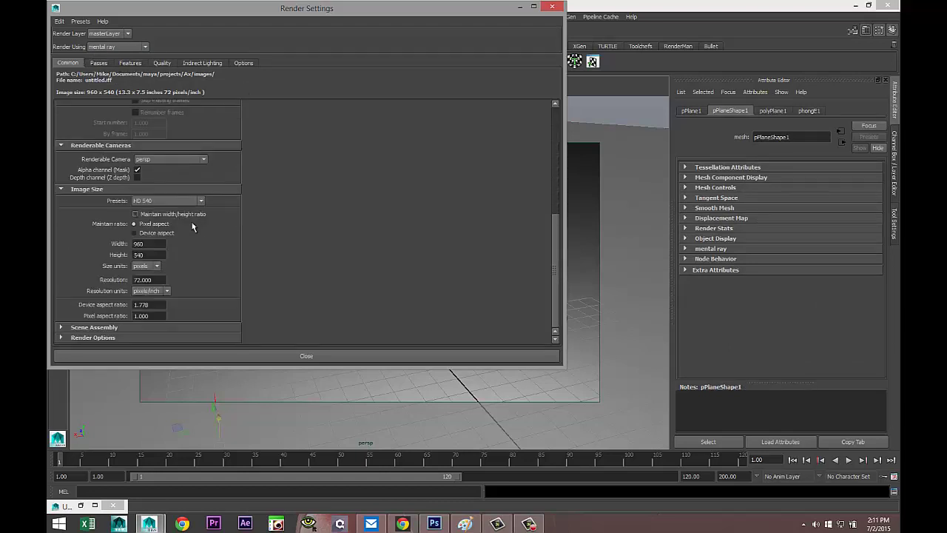
pyautogui.click(200, 200)
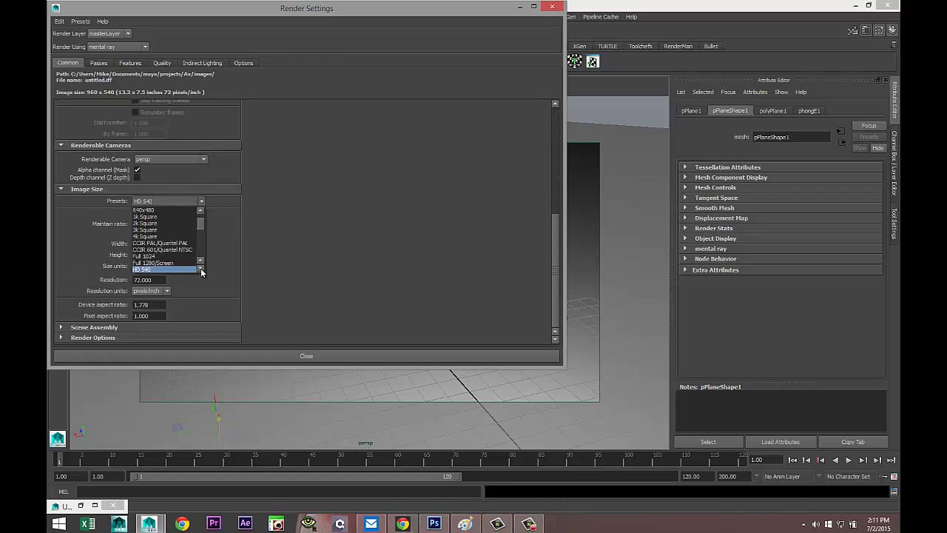
pyautogui.scroll(-2, 201, 272)
pyautogui.click(181, 269)
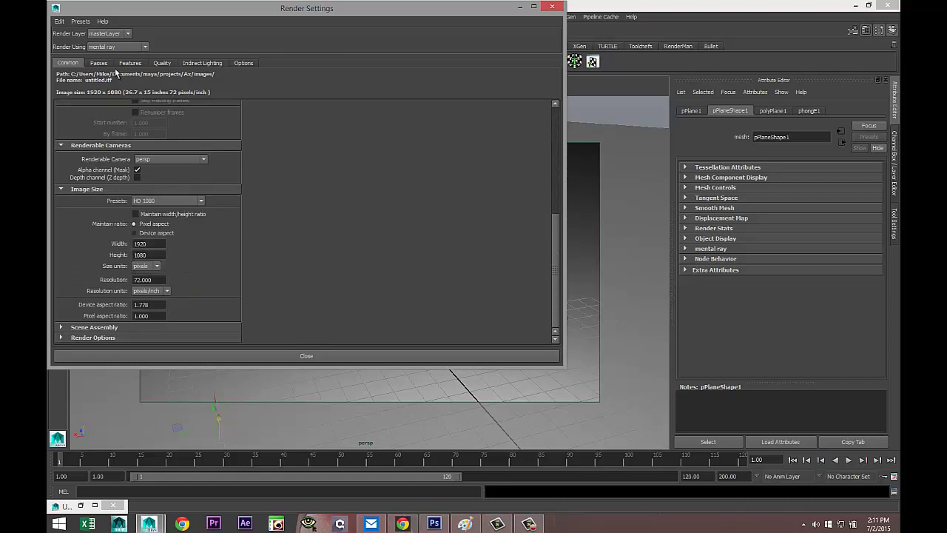
# Step: Raise the unified sampling quality substantially and enable Global Illumination for the mental ray render
pyautogui.click(163, 64)
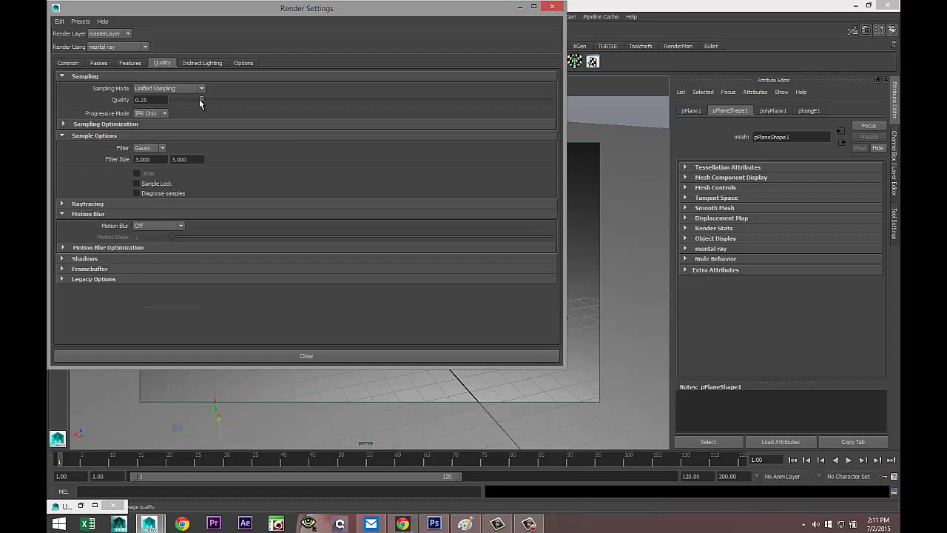
pyautogui.moveTo(200, 103); pyautogui.dragTo(439, 100)
pyautogui.click(213, 66)
pyautogui.click(137, 128)
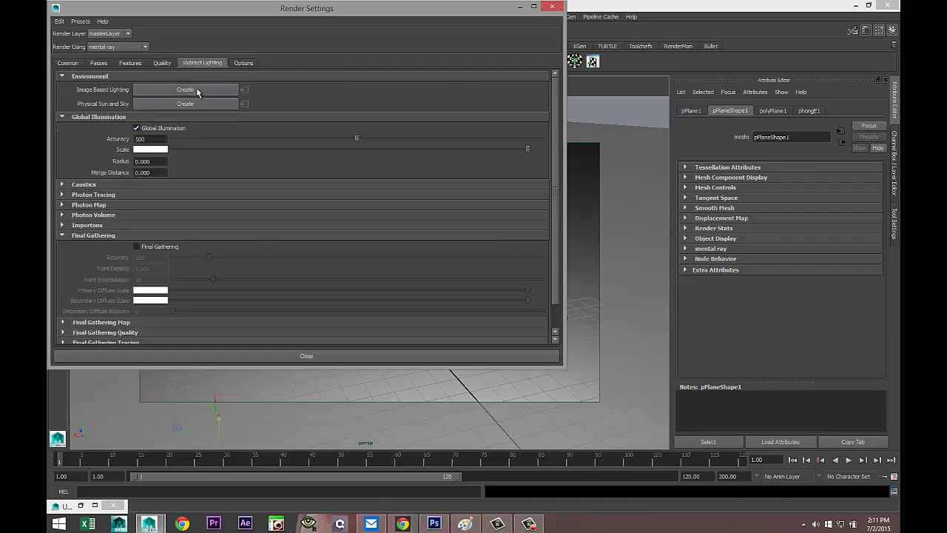
# Step: Create an image-based lighting environment and load Sky 3.hdr from the maya HDRI folder as its image
pyautogui.click(197, 91)
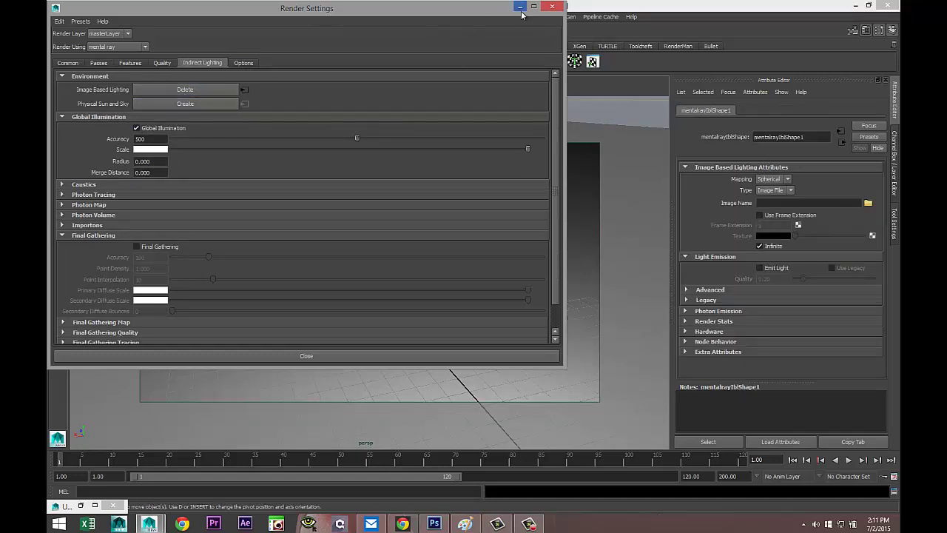
pyautogui.click(520, 7)
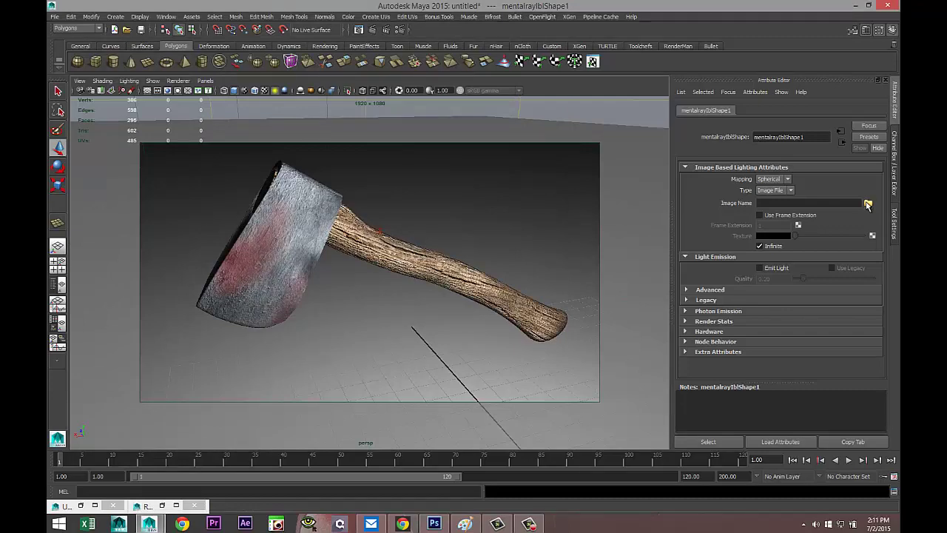
pyautogui.click(868, 203)
pyautogui.click(425, 63)
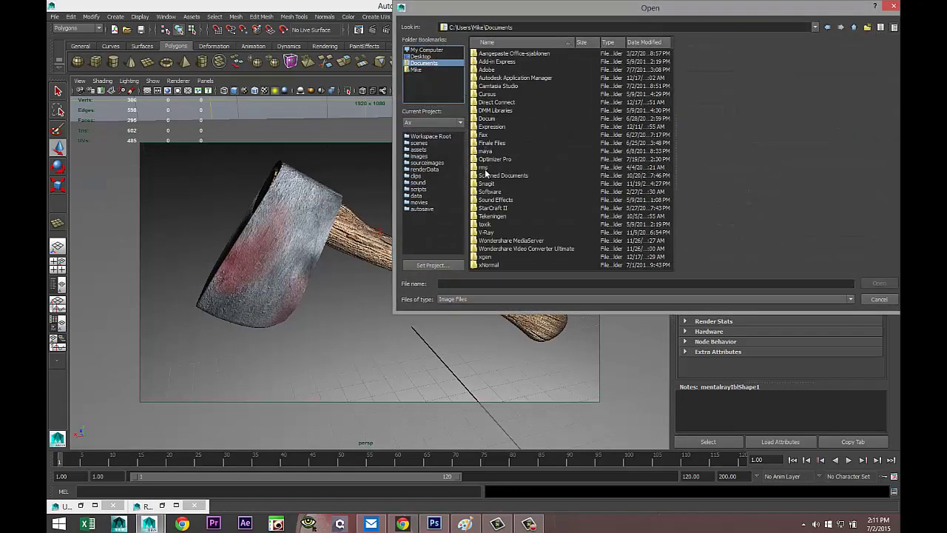
pyautogui.doubleClick(492, 153)
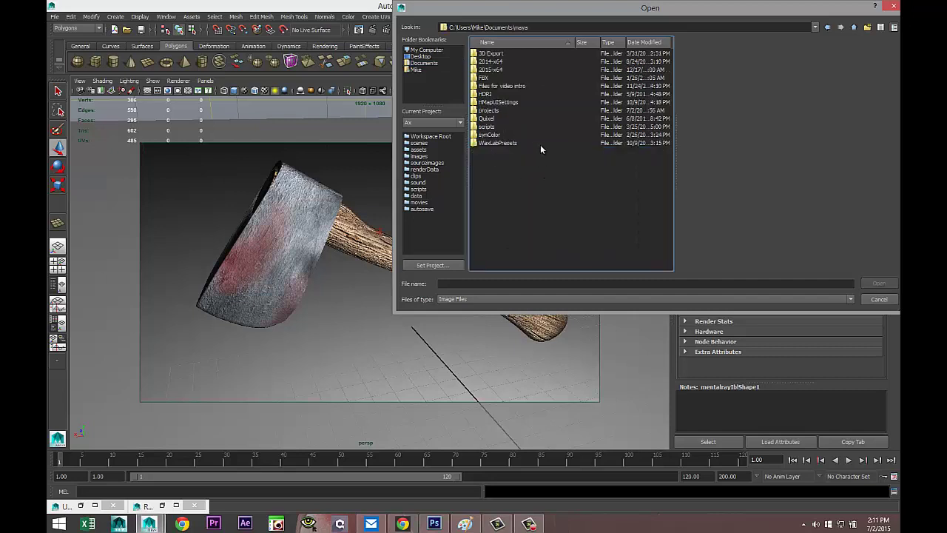
pyautogui.doubleClick(486, 95)
pyautogui.scroll(-9, 542, 184)
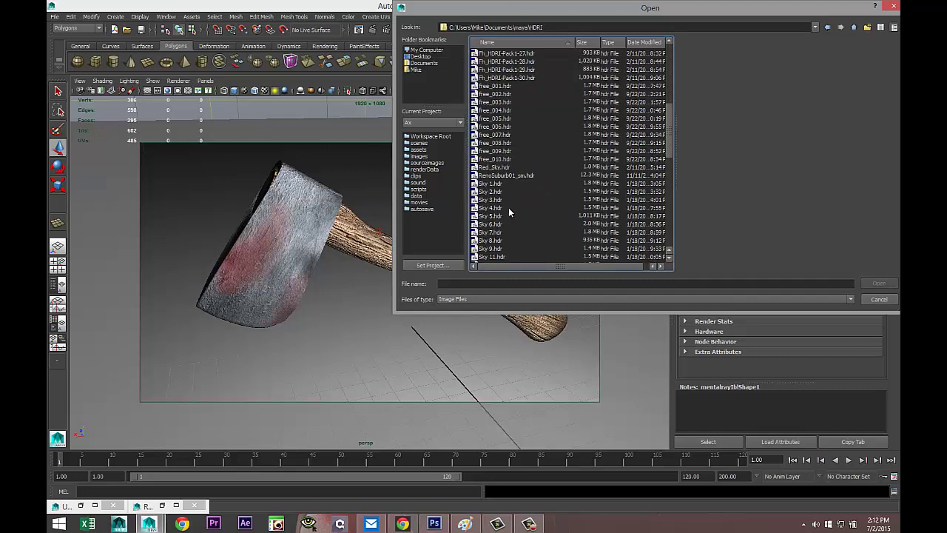
pyautogui.click(496, 200)
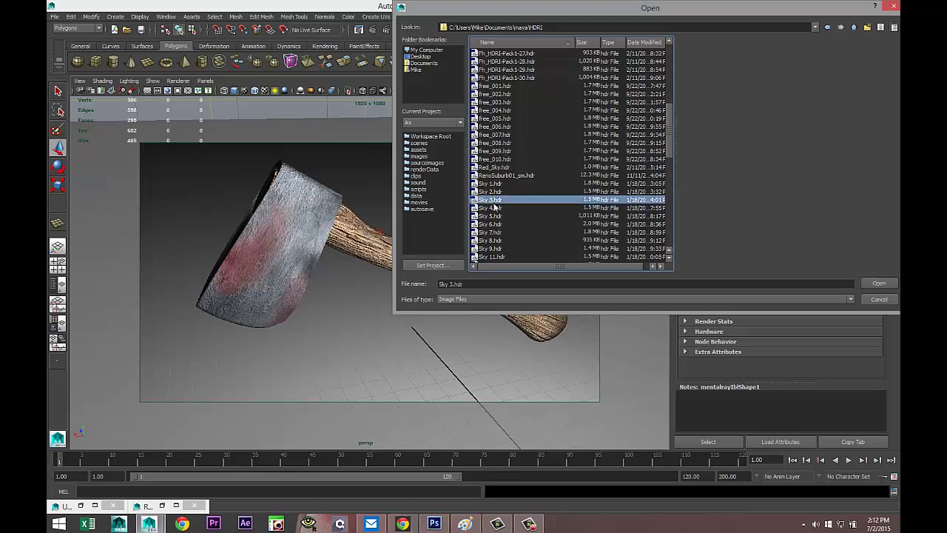
pyautogui.click(879, 285)
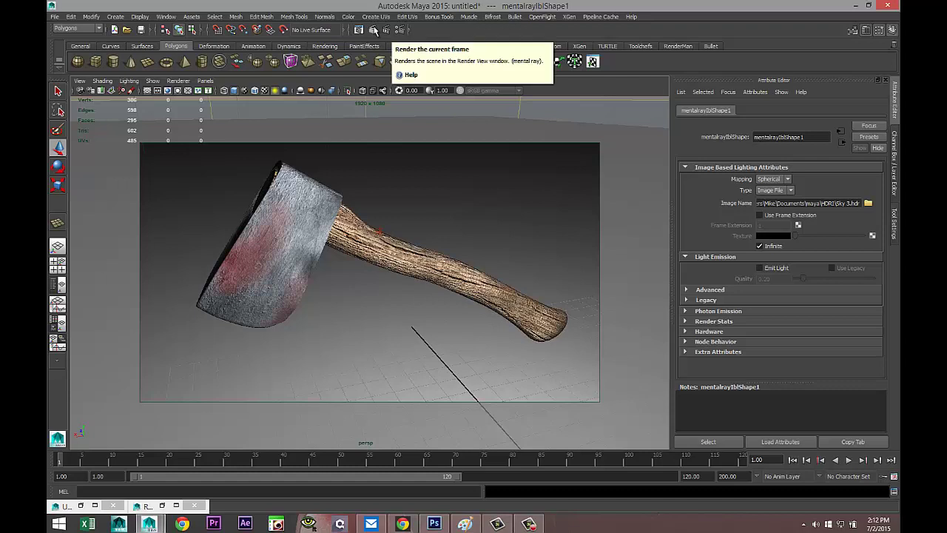
# Step: Render the current frame of the axe with mental ray, then minimise the finished render
pyautogui.click(374, 29)
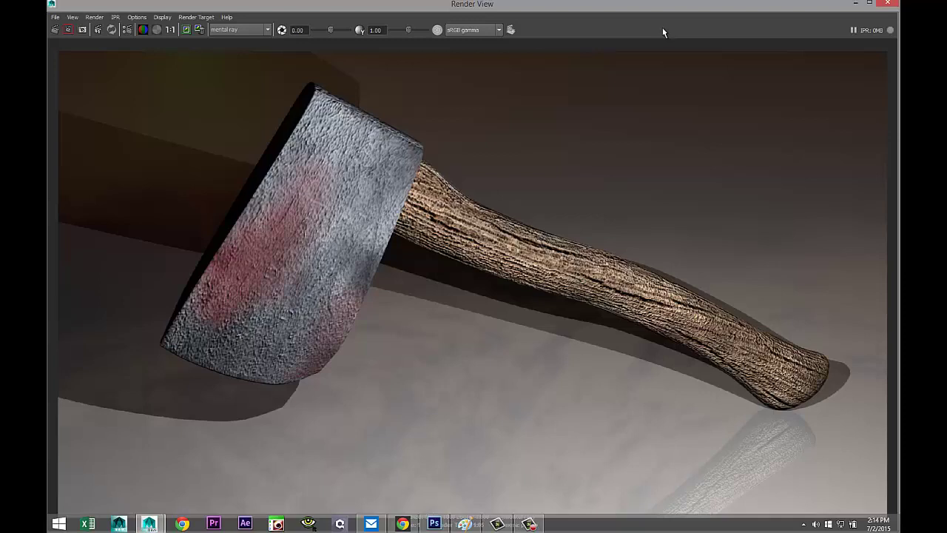
pyautogui.click(855, 5)
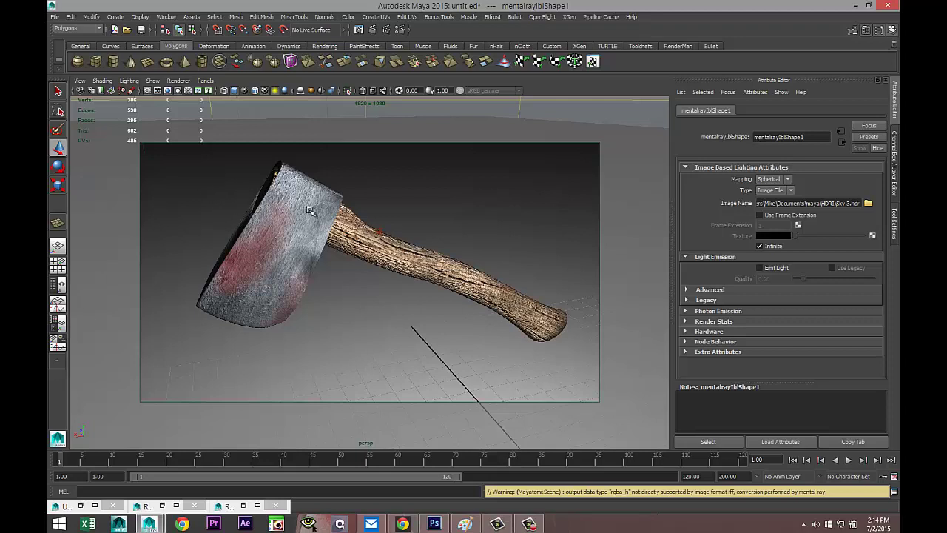
# Step: Select the floor plane beneath the axe
pyautogui.moveTo(248, 190); pyautogui.dragTo(500, 324)
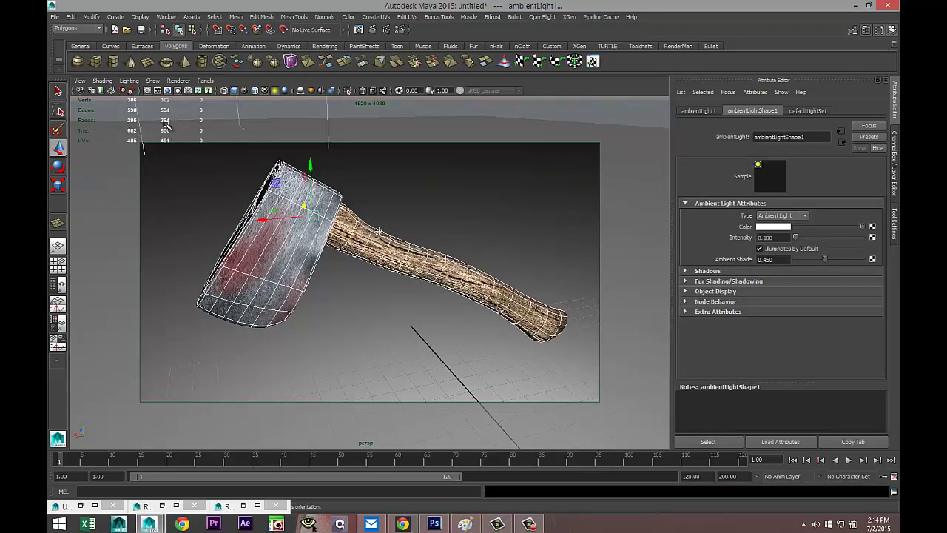
pyautogui.click(376, 345)
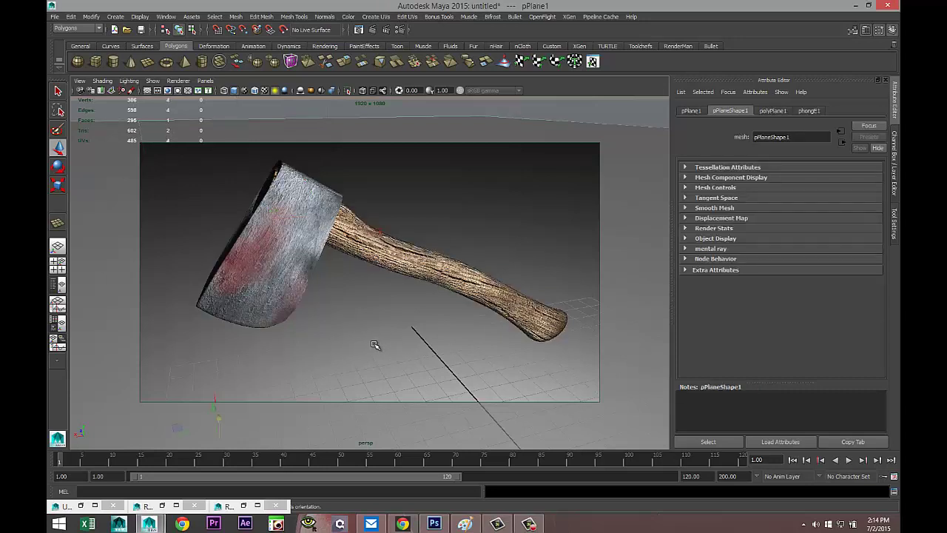